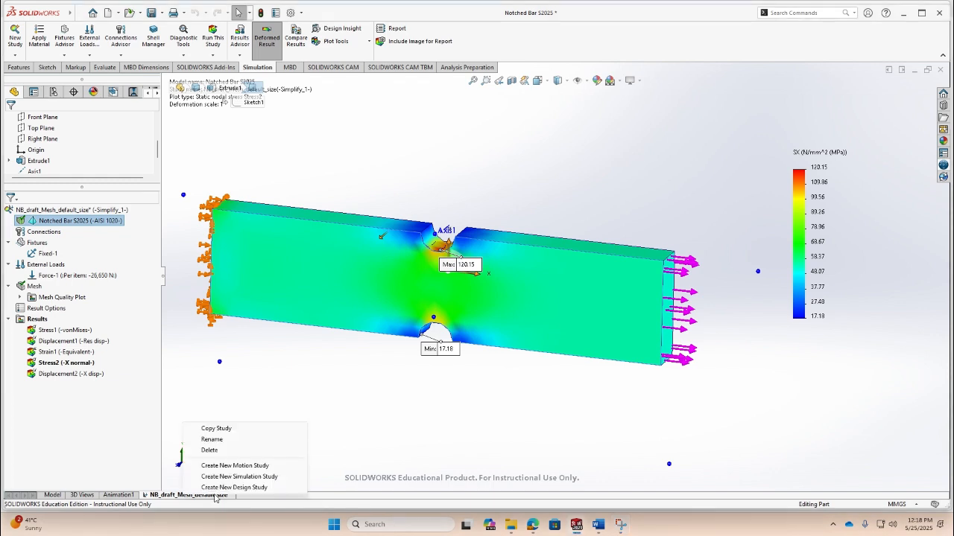
# - Start copying the NB_draft_Mesh_default_size study and select its proposed study name
pyautogui.click(218, 430)
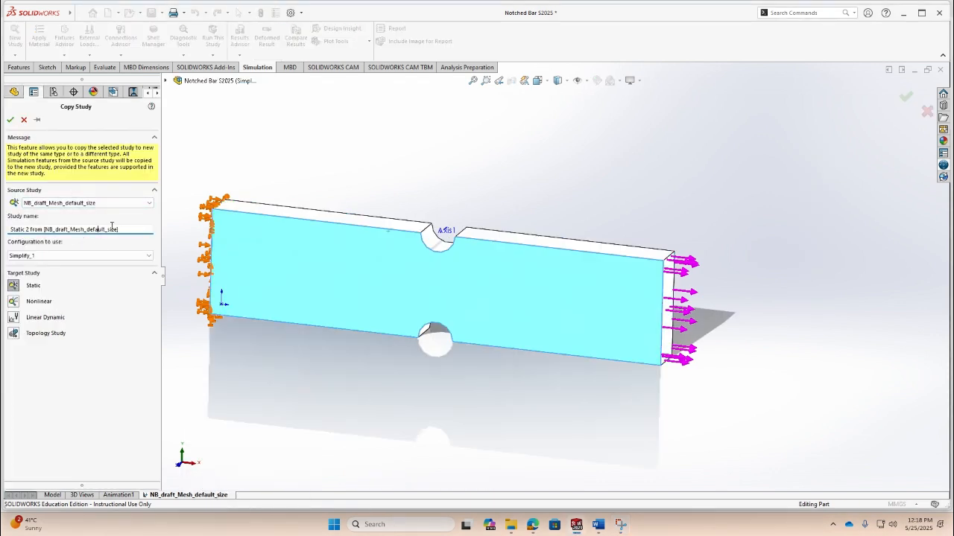
pyautogui.click(134, 207)
pyautogui.click(93, 229)
pyautogui.moveTo(121, 230); pyautogui.dragTo(9, 229)
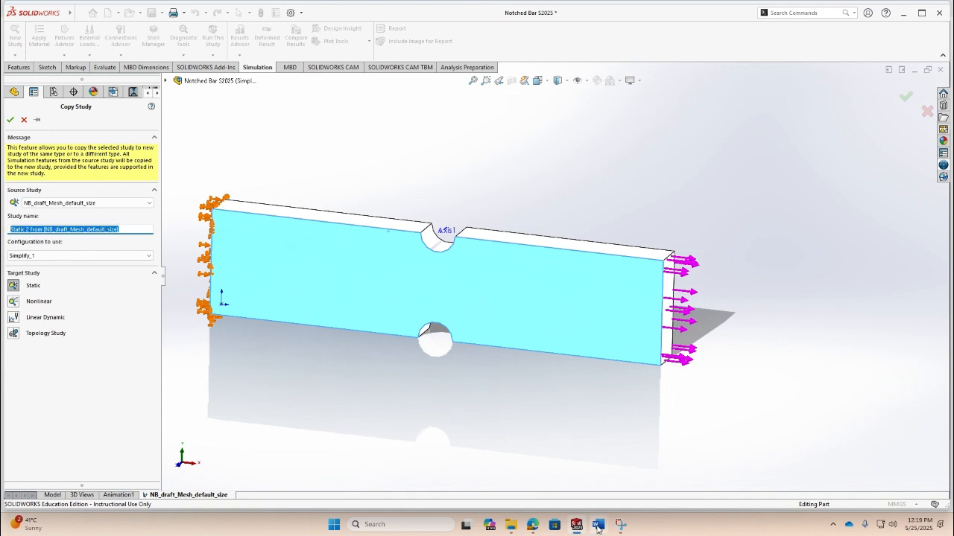
# - Switch to the Word report and copy the 'High Quality Mesh COARSE Size' row label from the FEA Results table
pyautogui.moveTo(598, 527)
pyautogui.click(605, 456)
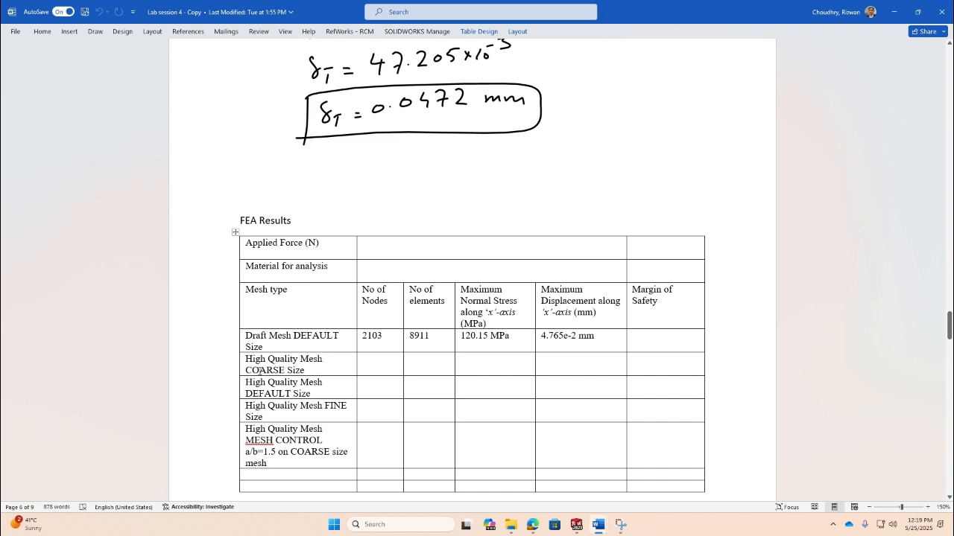
pyautogui.moveTo(305, 370); pyautogui.dragTo(245, 358)
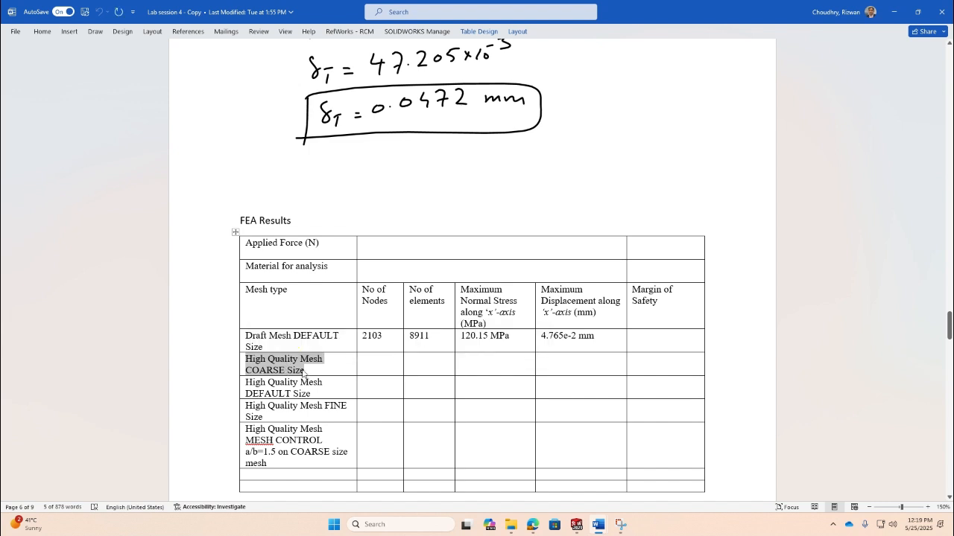
# - Paste the label as the new study's name, prefix it with NB_, and create the copied study
pyautogui.hotkey('alt', 'Tab')
pyautogui.moveTo(125, 229); pyautogui.dragTo(10, 230)
pyautogui.hotkey('ctrl', 'v')
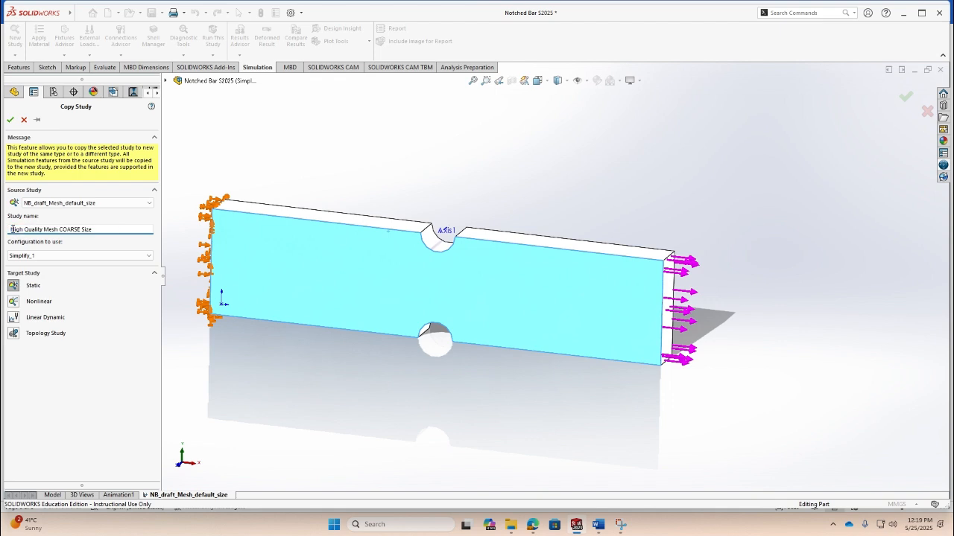
pyautogui.click(11, 229)
pyautogui.write('NB')
pyautogui.write('B_')
pyautogui.press('BackSpace')
pyautogui.press('BackSpace')
pyautogui.write('_')
pyautogui.moveTo(29, 19)
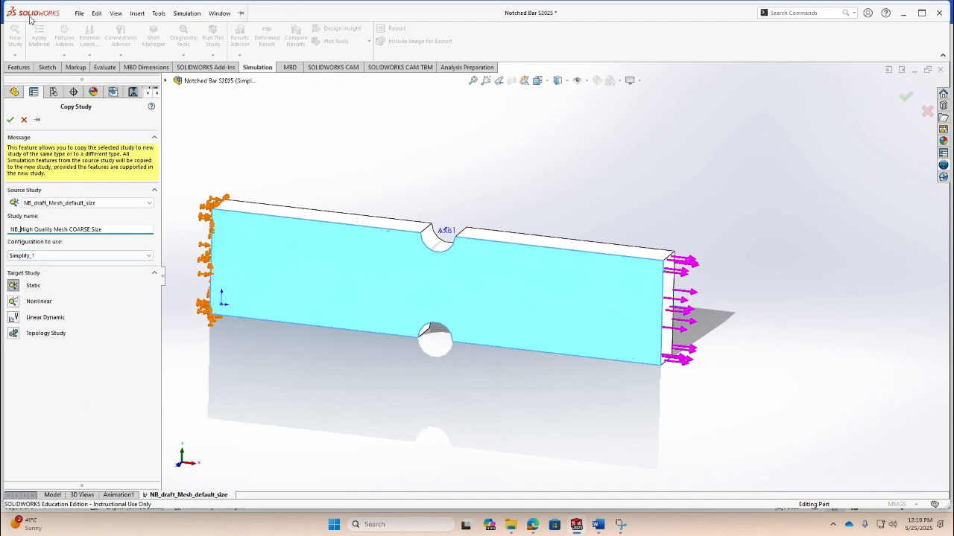
pyautogui.click(10, 121)
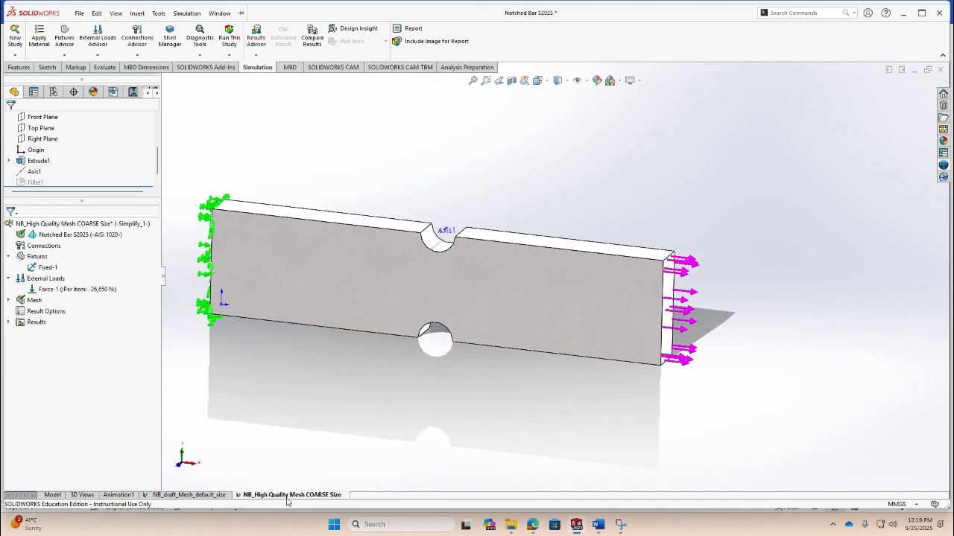
# - Minimize the open windows and start Show Teacher in LanSchool Teacher Console to share the screen with students
pyautogui.click(903, 12)
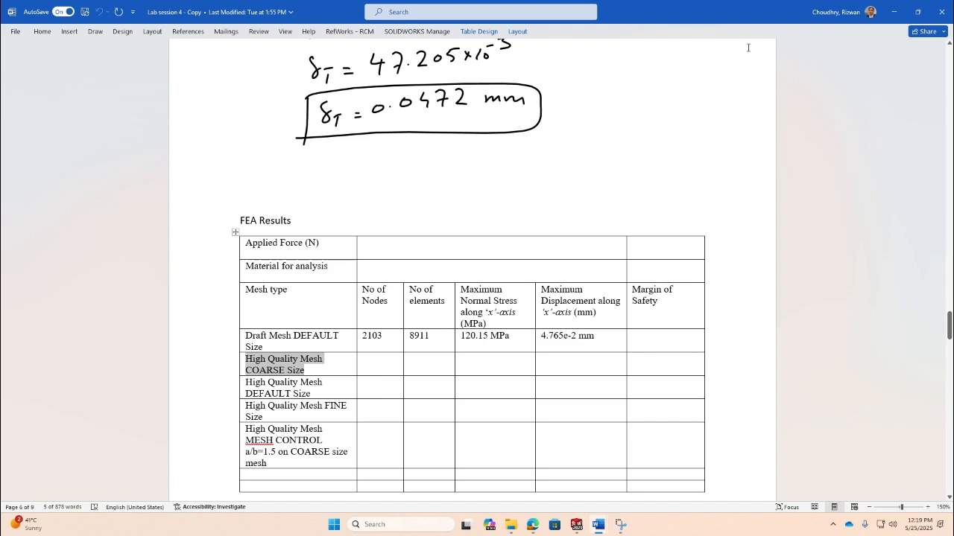
pyautogui.click(899, 10)
pyautogui.click(897, 10)
pyautogui.click(897, 10)
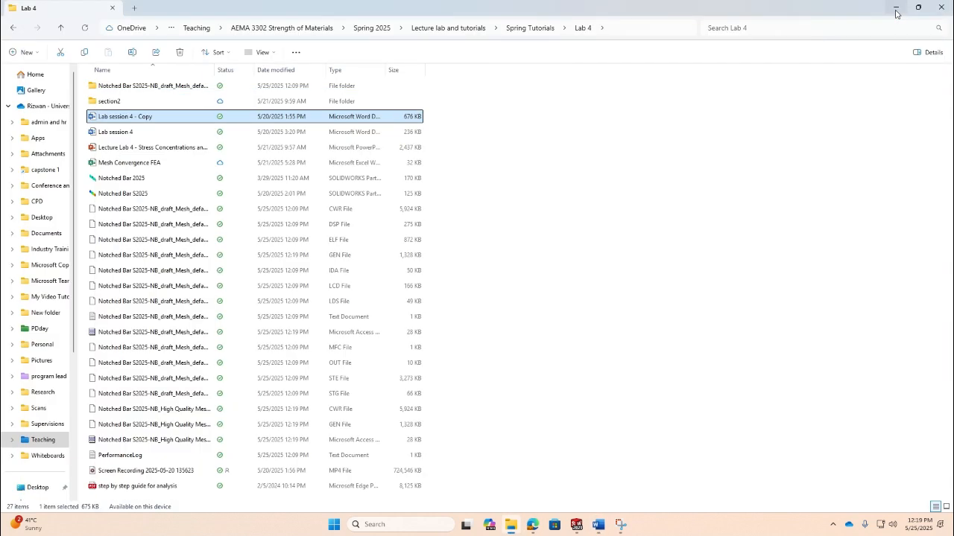
pyautogui.click(897, 12)
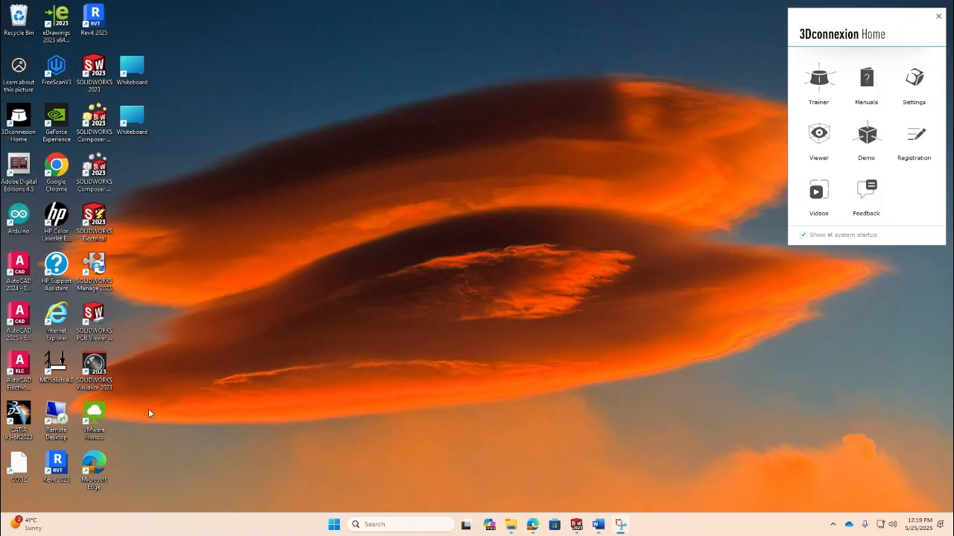
pyautogui.click(833, 525)
pyautogui.click(832, 496)
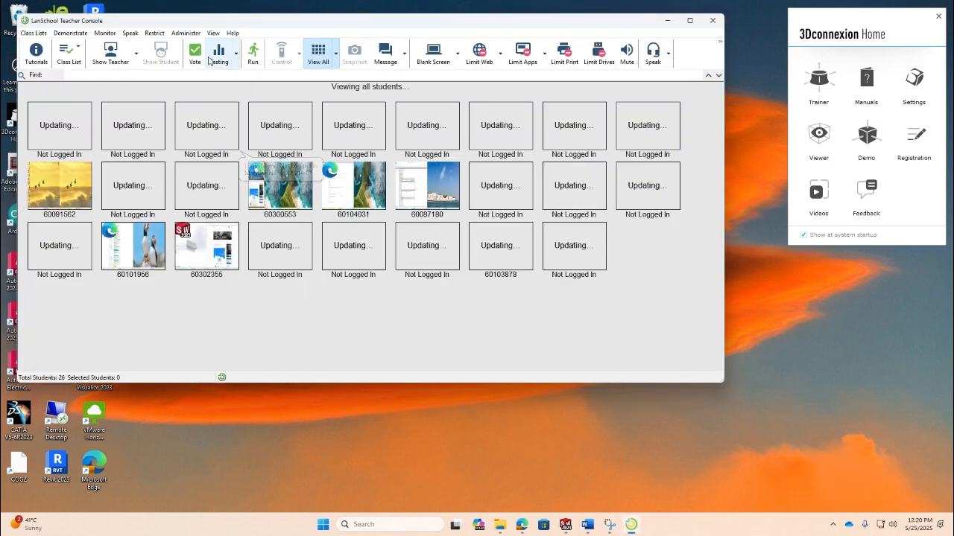
pyautogui.click(138, 58)
pyautogui.click(139, 90)
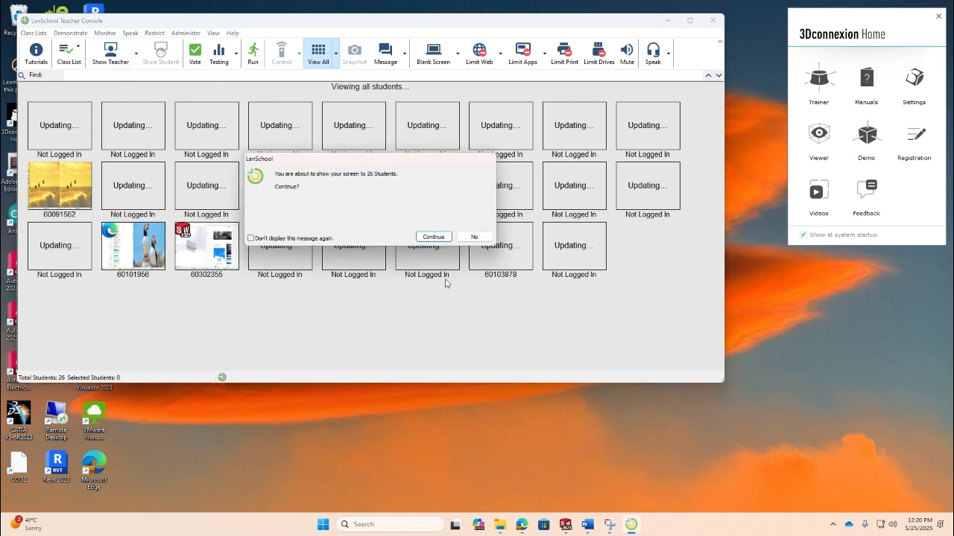
pyautogui.click(434, 237)
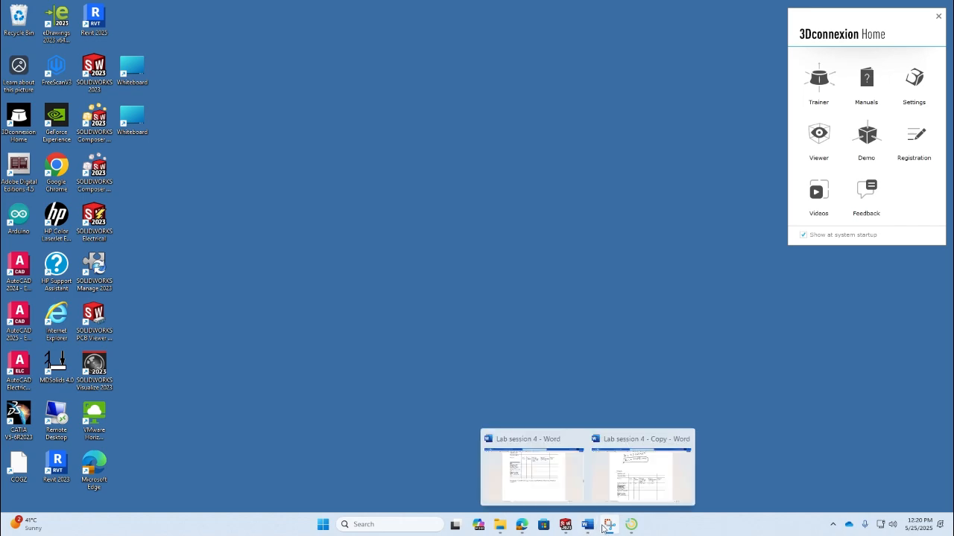
# - Back in the new study, start creating a new mesh and accept deleting the existing results
pyautogui.click(565, 524)
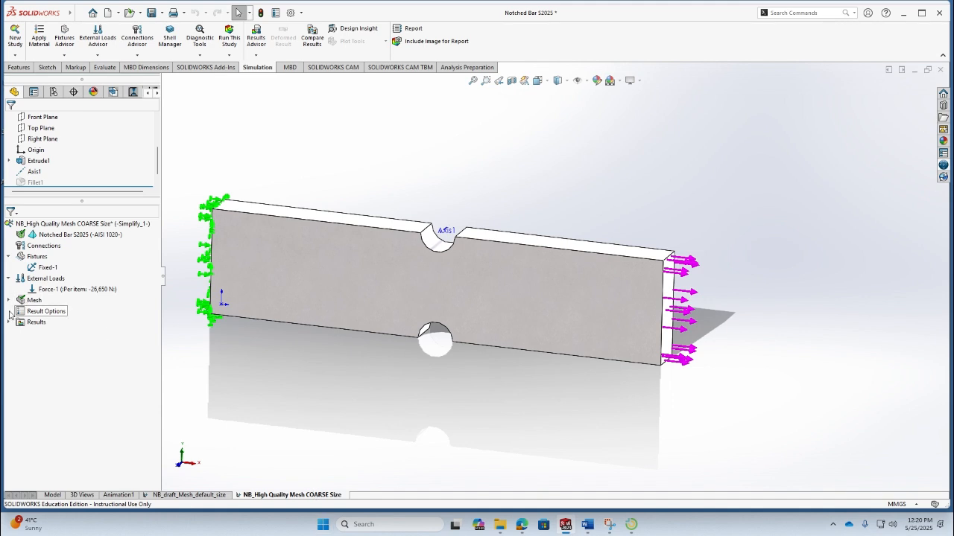
pyautogui.click(9, 300)
pyautogui.click(8, 333)
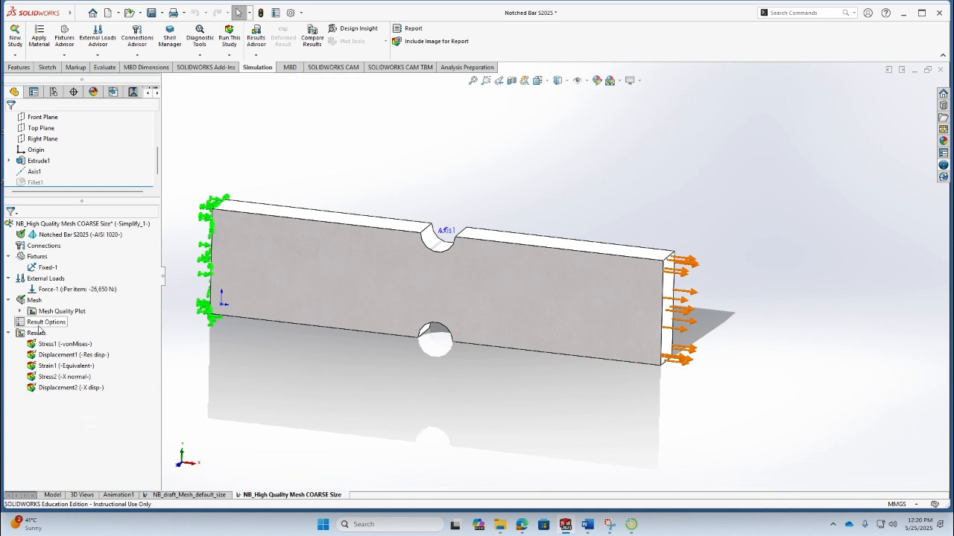
pyautogui.click(20, 312)
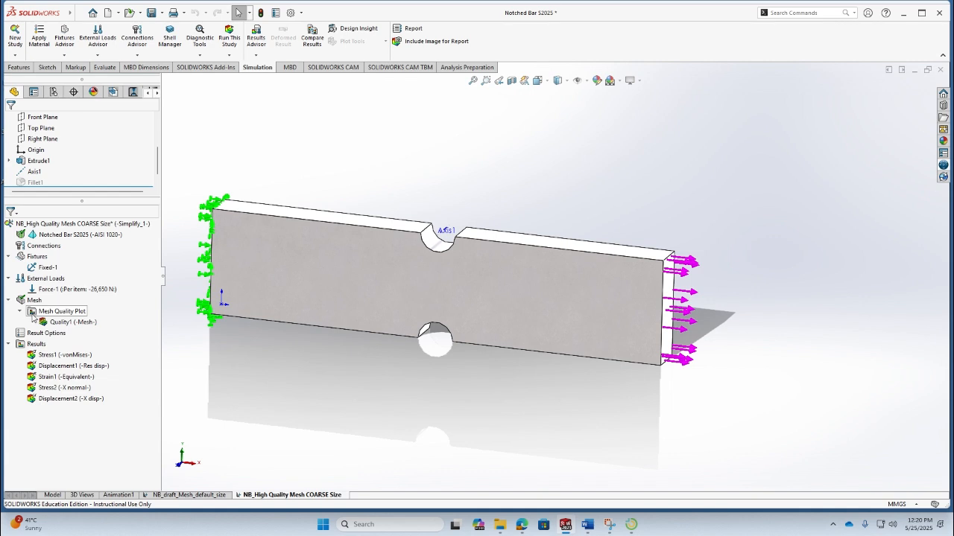
pyautogui.click(36, 300)
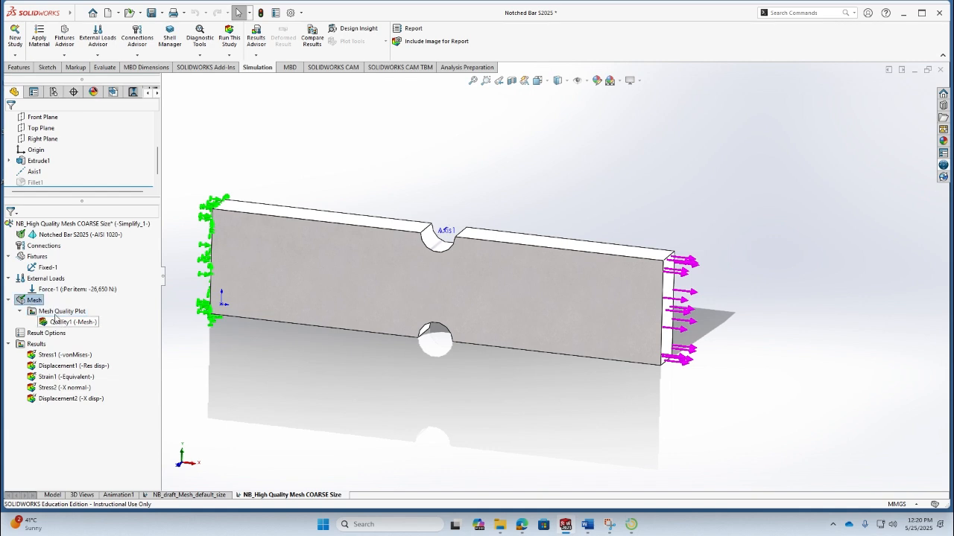
pyautogui.rightClick(35, 301)
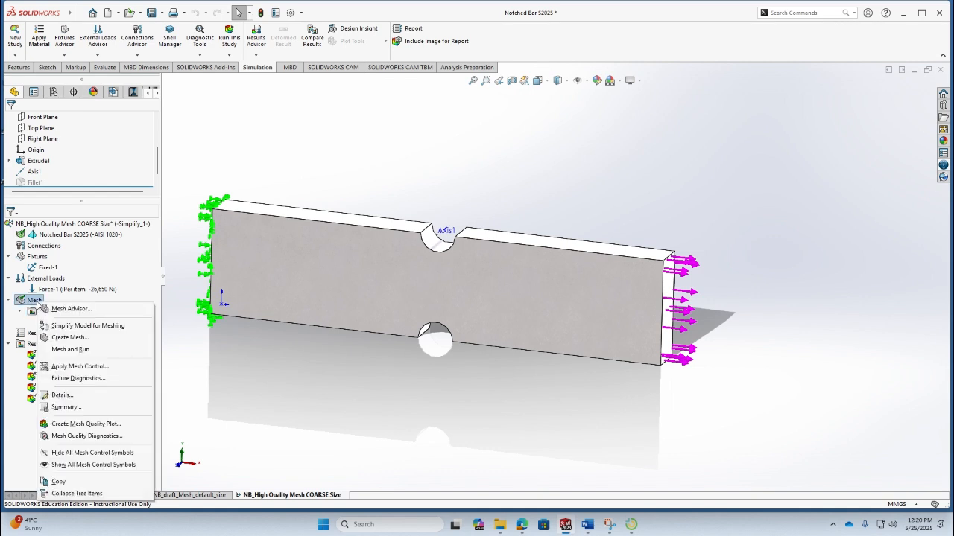
pyautogui.click(69, 338)
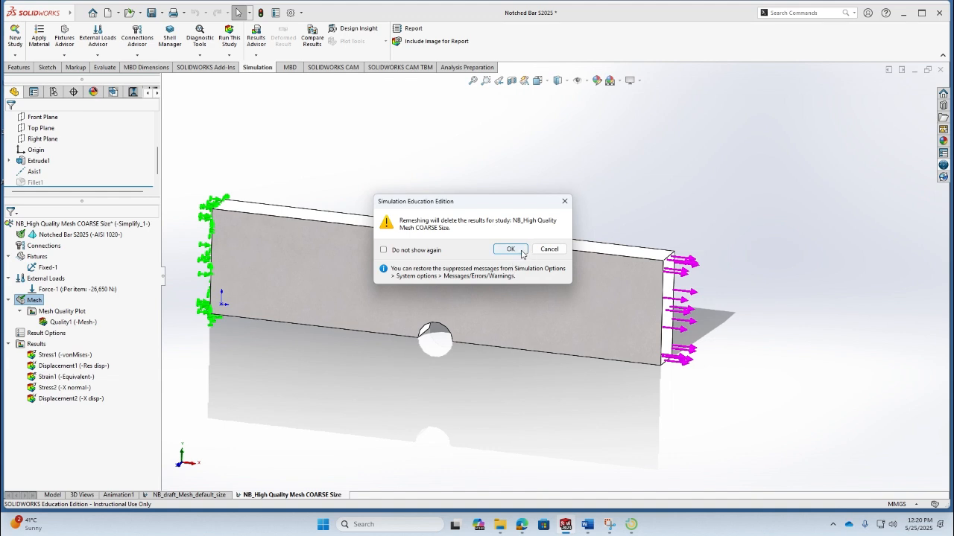
pyautogui.click(510, 250)
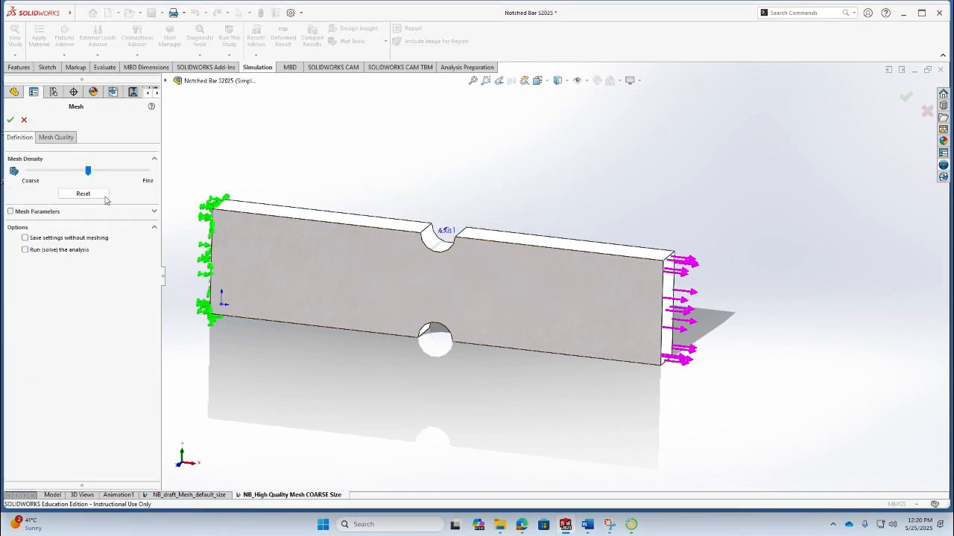
# - Move the Notched Bar S2025 body from Draft to High mesh quality
pyautogui.click(56, 137)
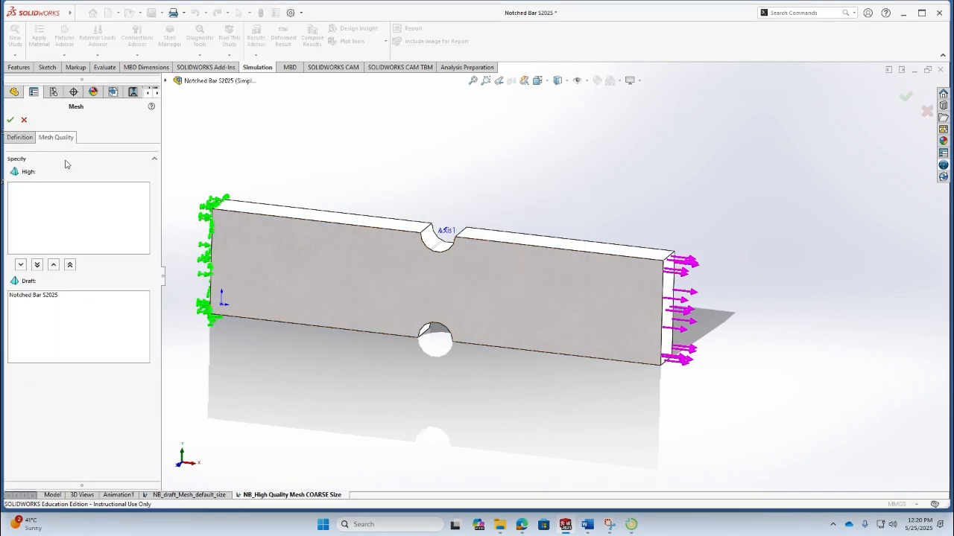
pyautogui.click(43, 296)
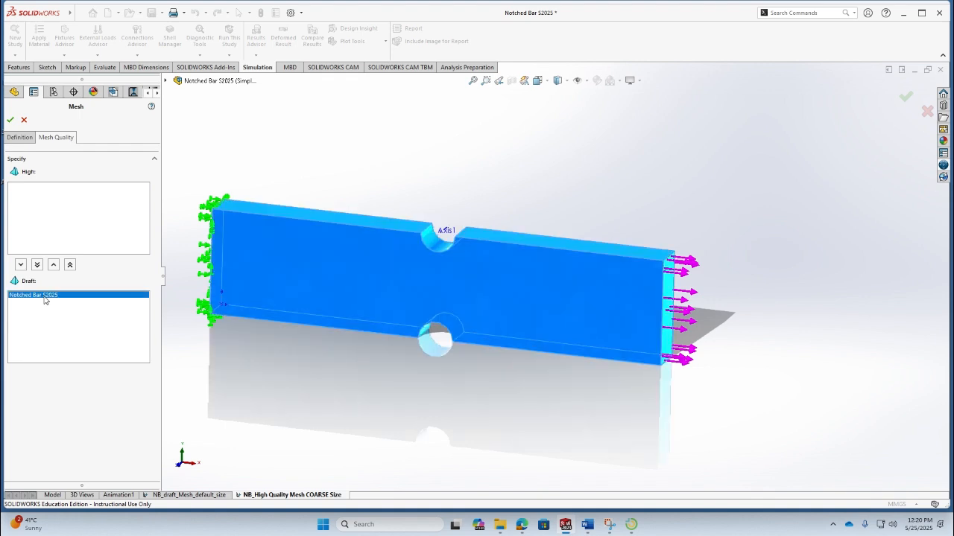
pyautogui.click(70, 265)
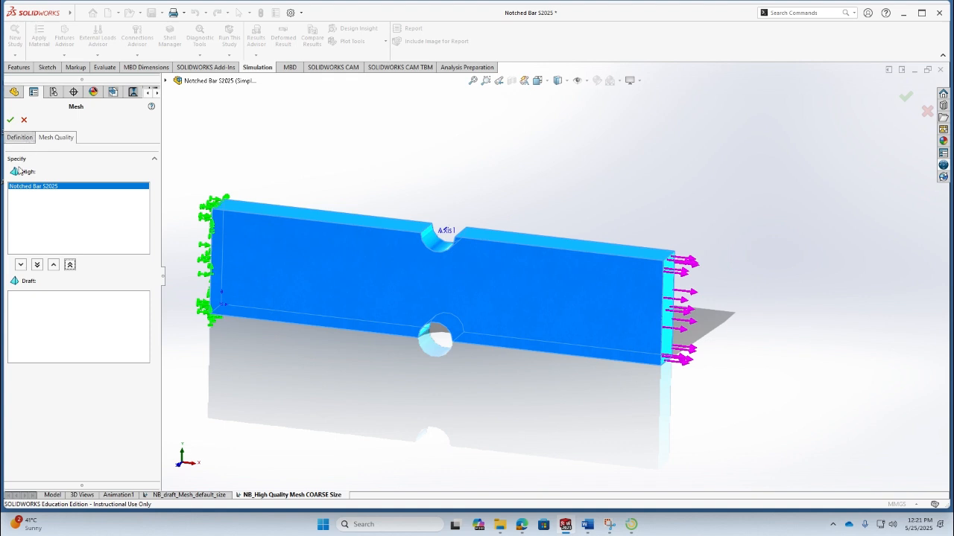
# - Switch to Standard mesh with the density slider at Coarse and create the mesh
pyautogui.click(19, 142)
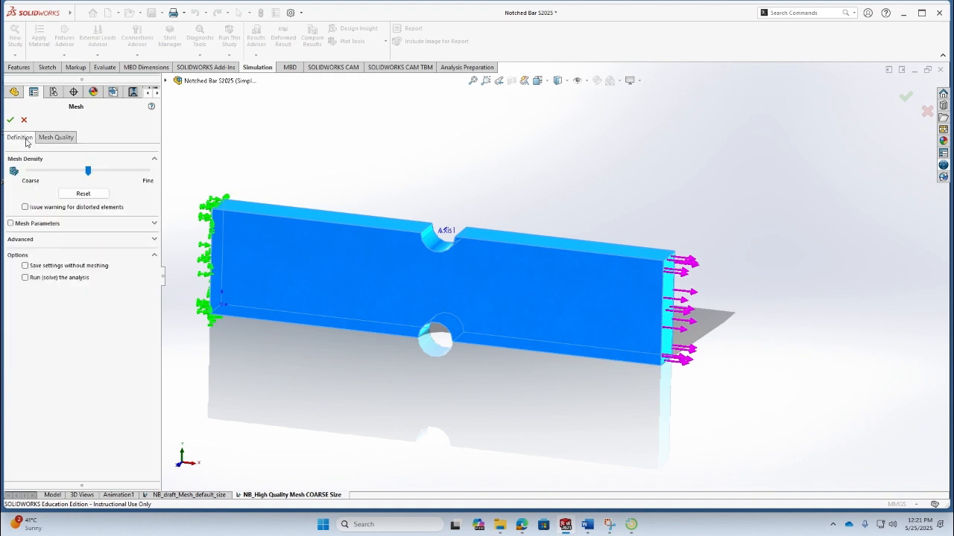
pyautogui.moveTo(88, 174); pyautogui.dragTo(10, 176)
pyautogui.click(154, 239)
pyautogui.click(154, 223)
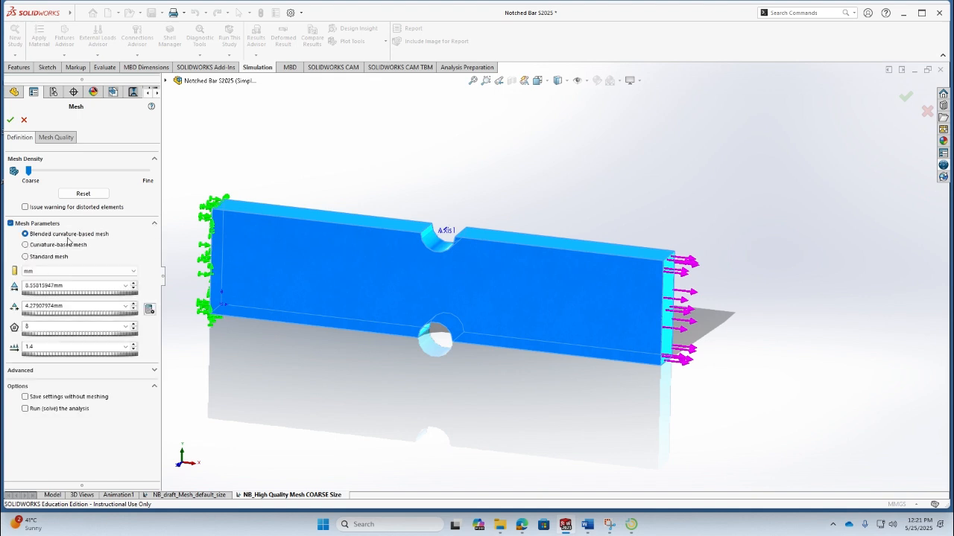
pyautogui.click(26, 257)
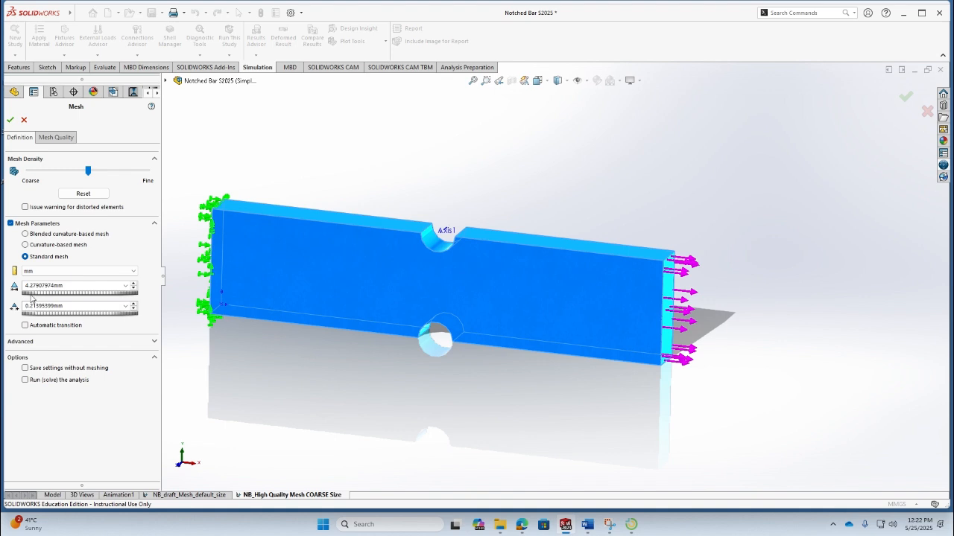
pyautogui.moveTo(90, 172); pyautogui.dragTo(28, 172)
pyautogui.click(9, 119)
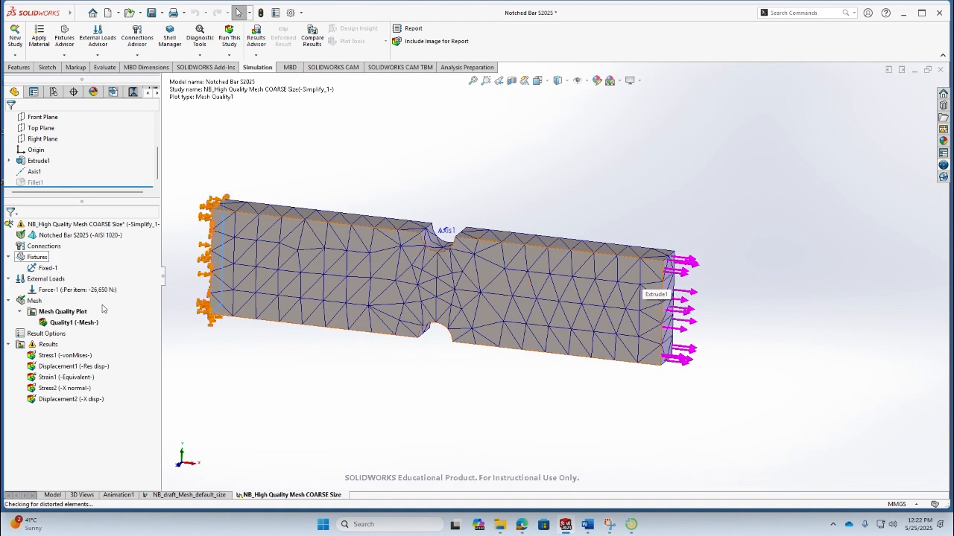
# - Open the mesh details of the new mesh to review its node and element counts
pyautogui.rightClick(60, 313)
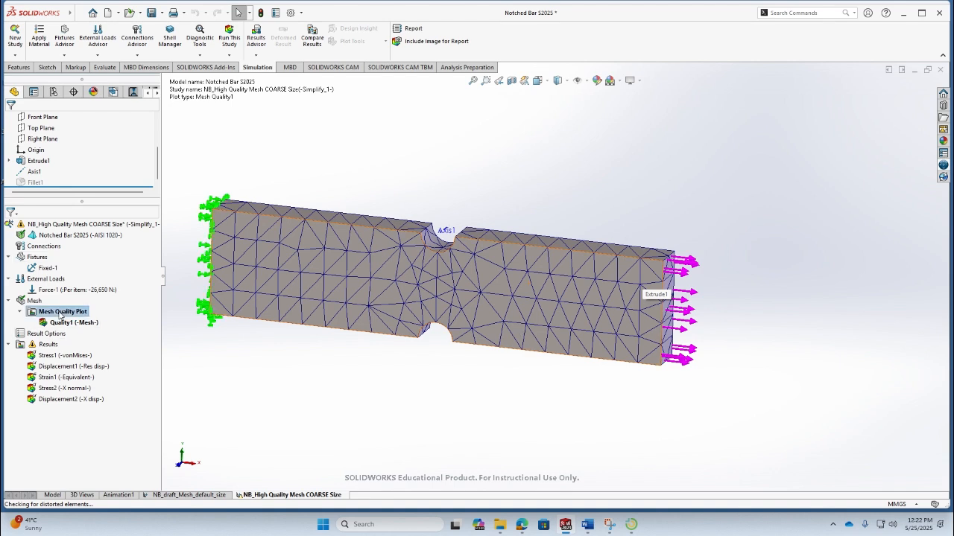
pyautogui.rightClick(35, 301)
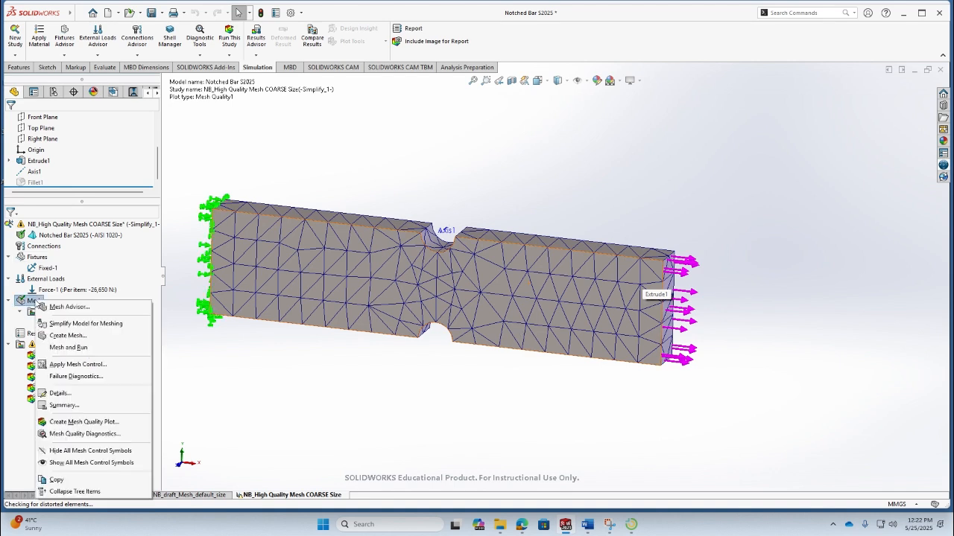
pyautogui.click(78, 405)
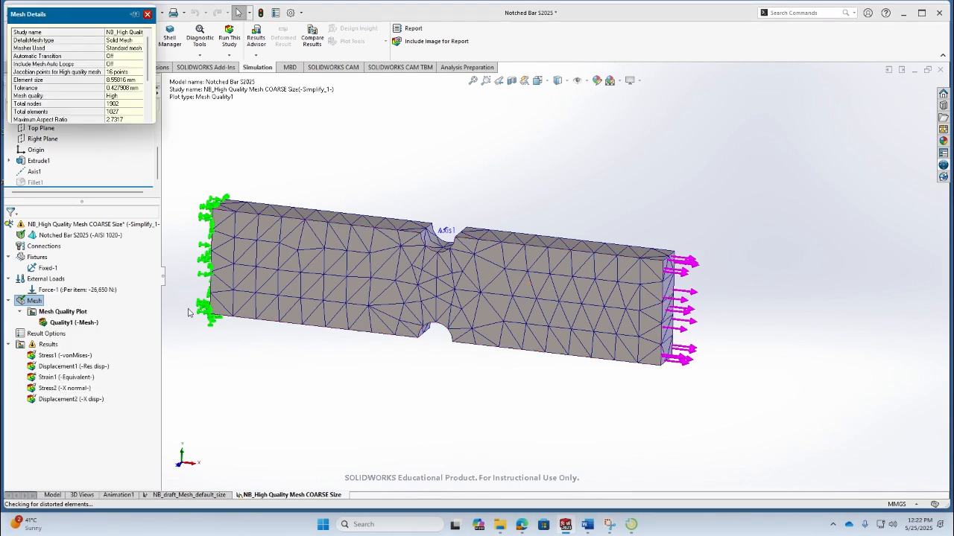
pyautogui.moveTo(151, 124); pyautogui.dragTo(231, 257)
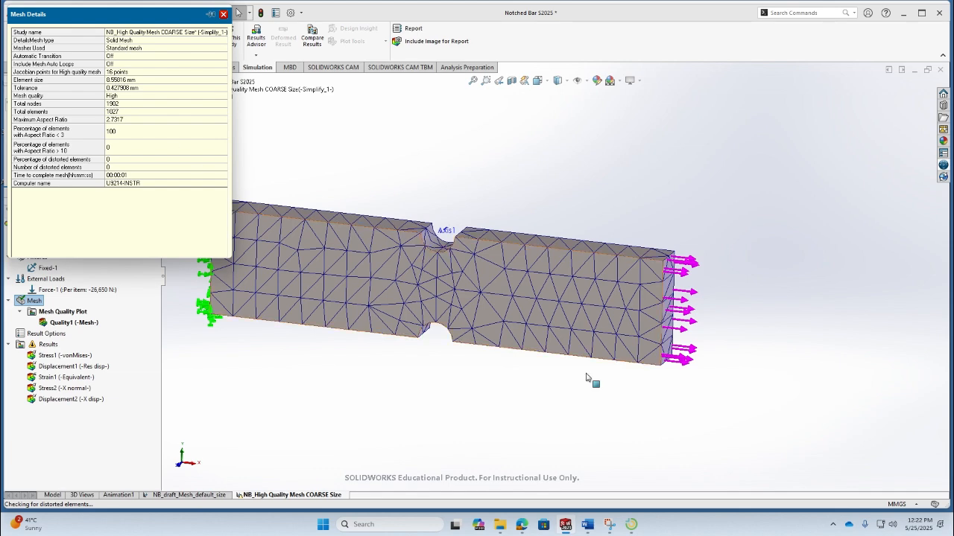
# - Enter 1902 as the number of nodes for the High Quality Mesh COARSE Size row in the Word report table
pyautogui.click(588, 526)
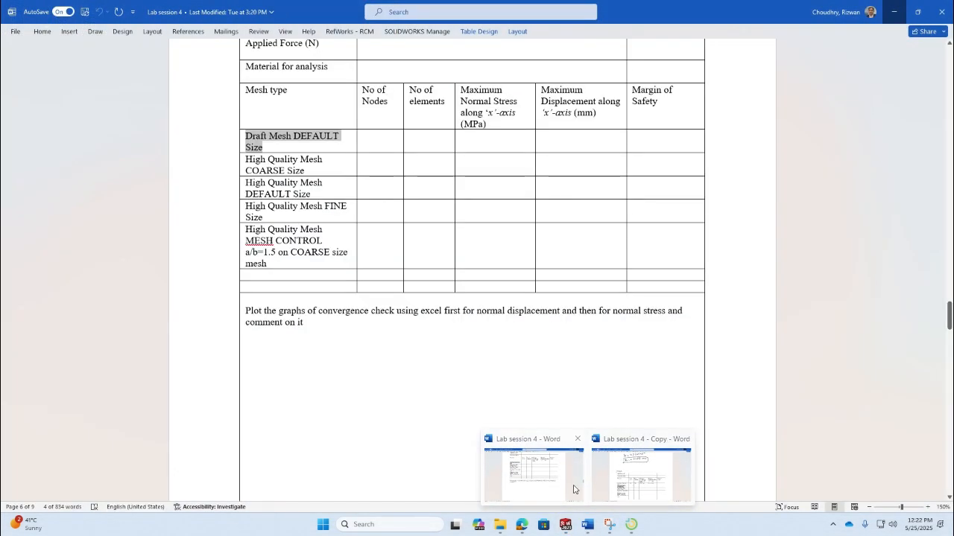
pyautogui.click(626, 471)
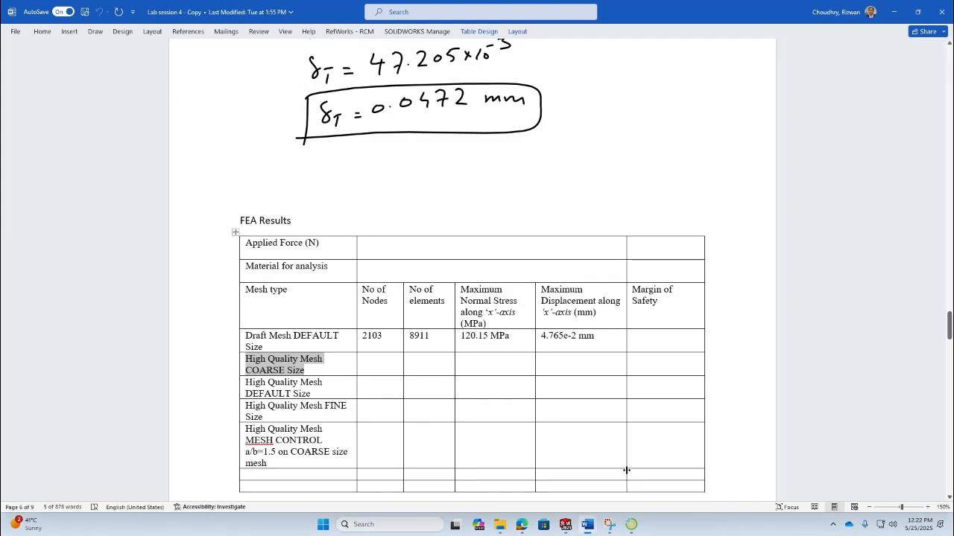
pyautogui.click(385, 368)
pyautogui.write('1902')
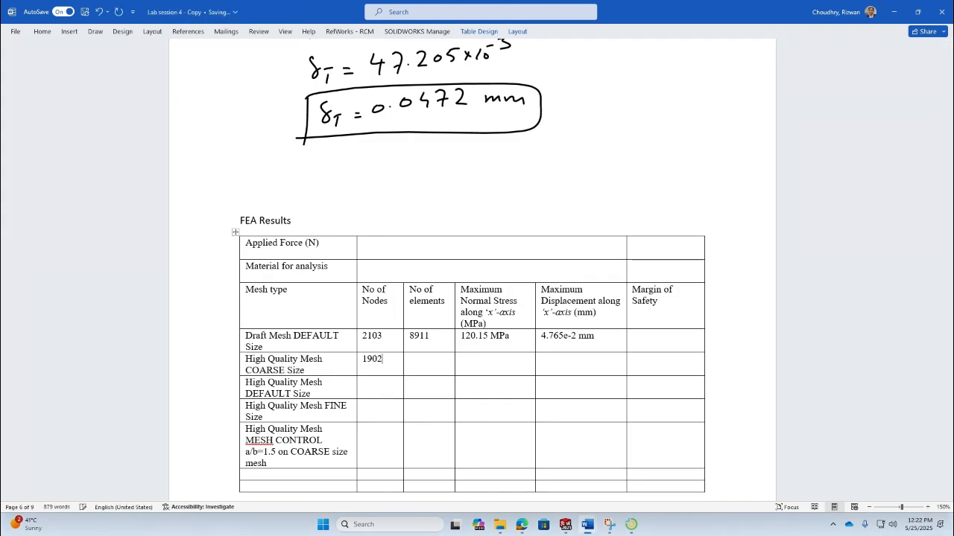
# - Check the new mesh's details and enter 1027 as the number of elements for the High Quality Mesh COARSE Size row
pyautogui.click(424, 365)
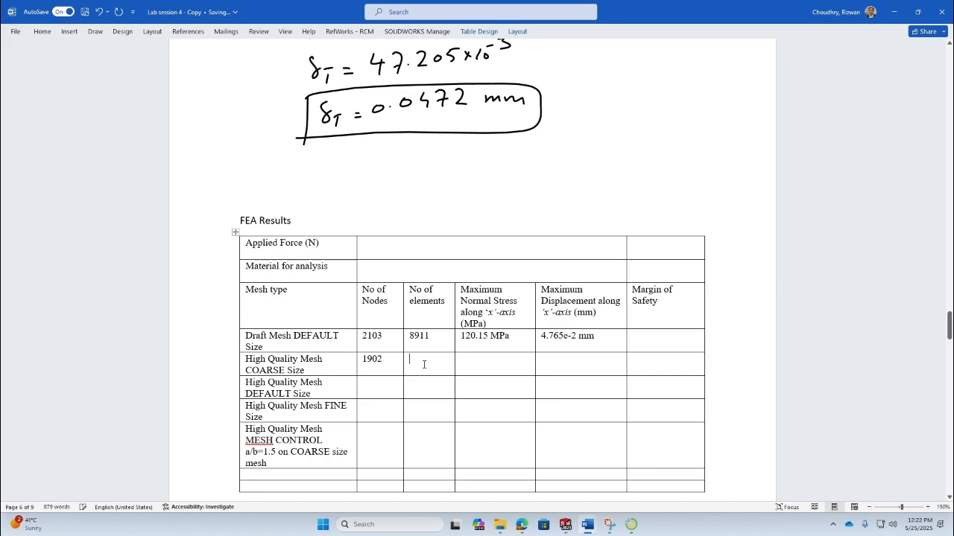
pyautogui.hotkey('alt', 'Tab')
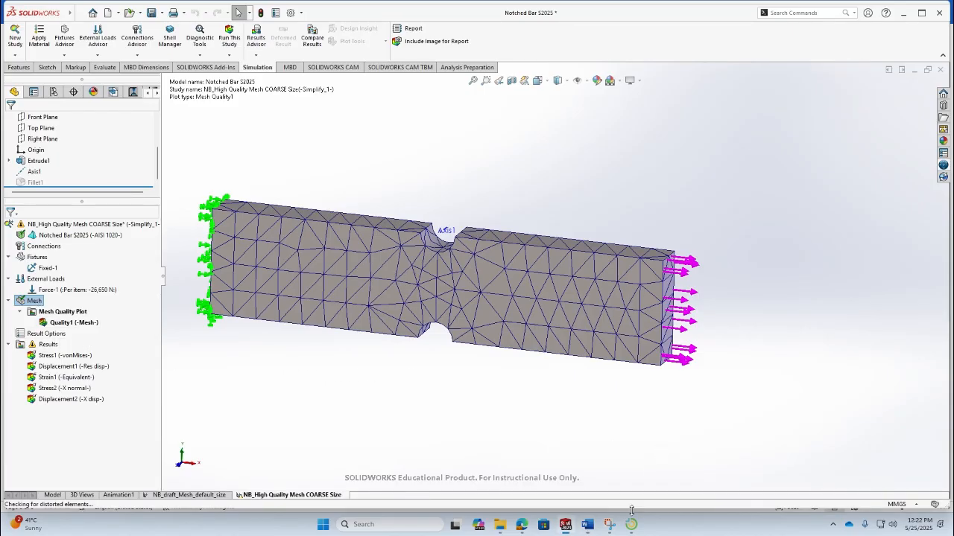
pyautogui.rightClick(41, 303)
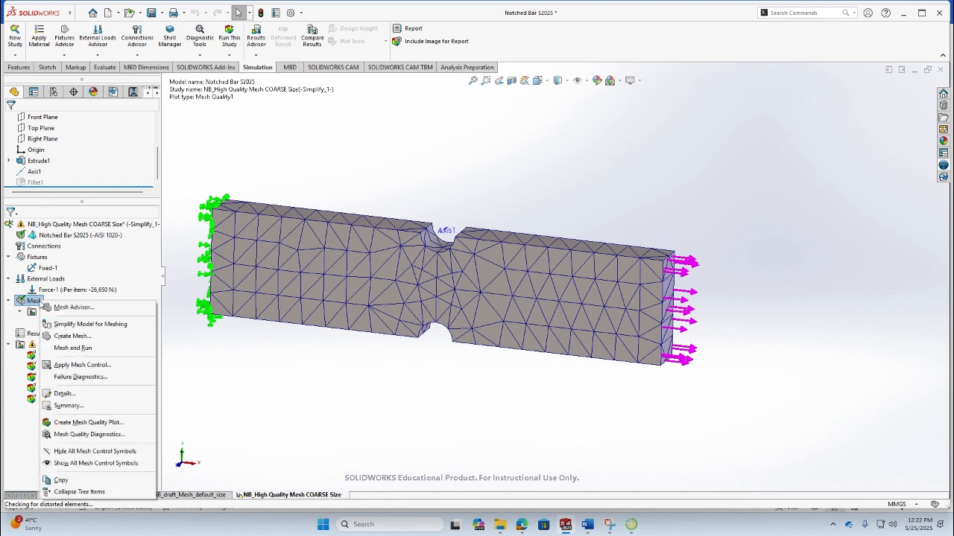
pyautogui.click(75, 394)
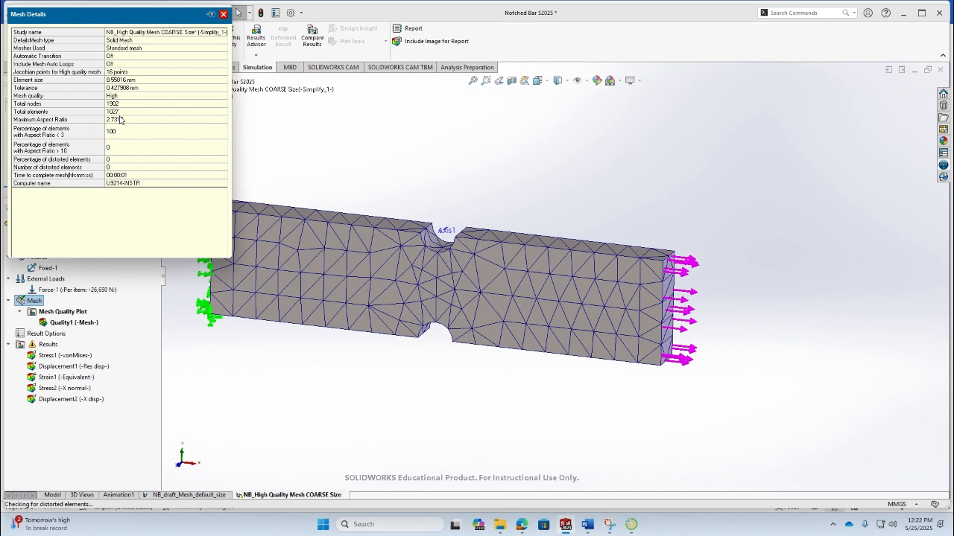
pyautogui.moveTo(594, 529)
pyautogui.click(534, 473)
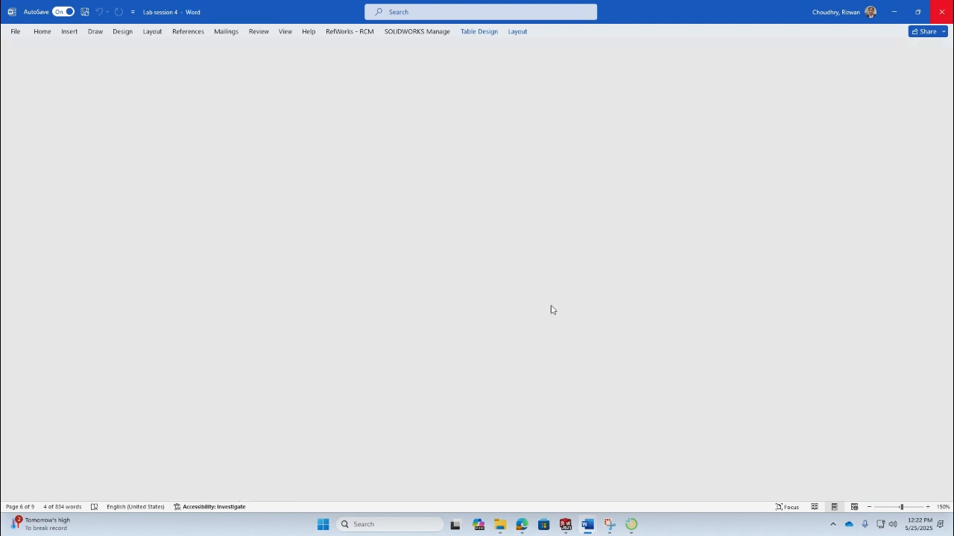
pyautogui.click(587, 525)
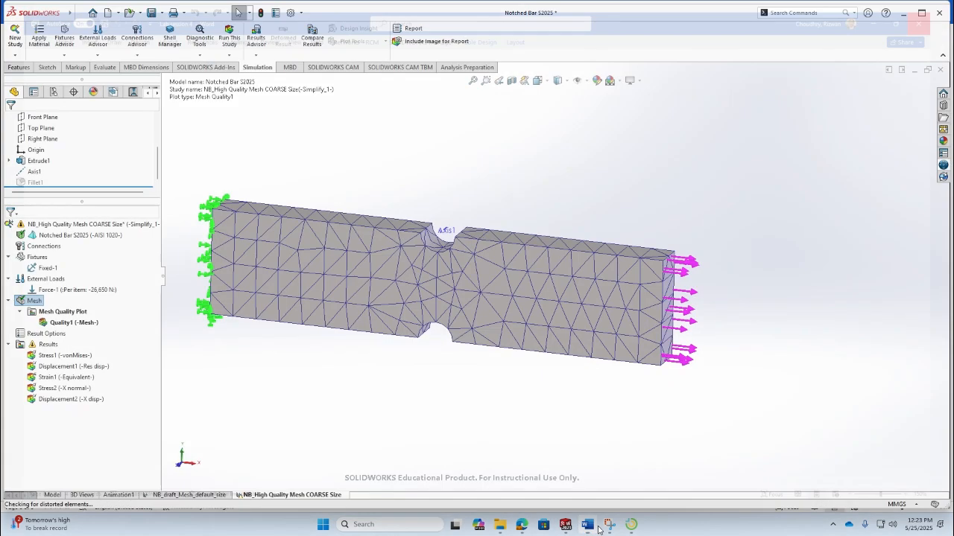
pyautogui.click(587, 525)
pyautogui.click(440, 366)
pyautogui.write('1024')
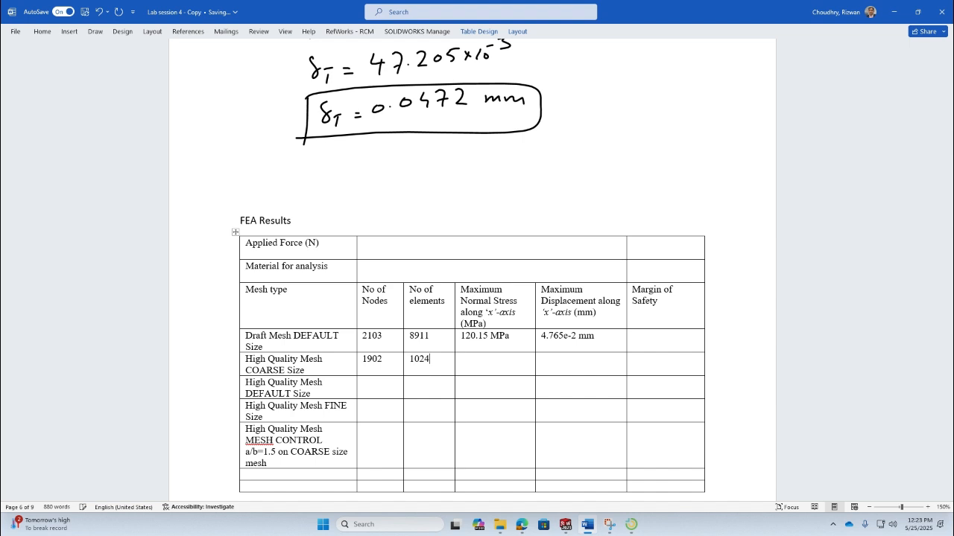
pyautogui.press('BackSpace')
pyautogui.write('7')
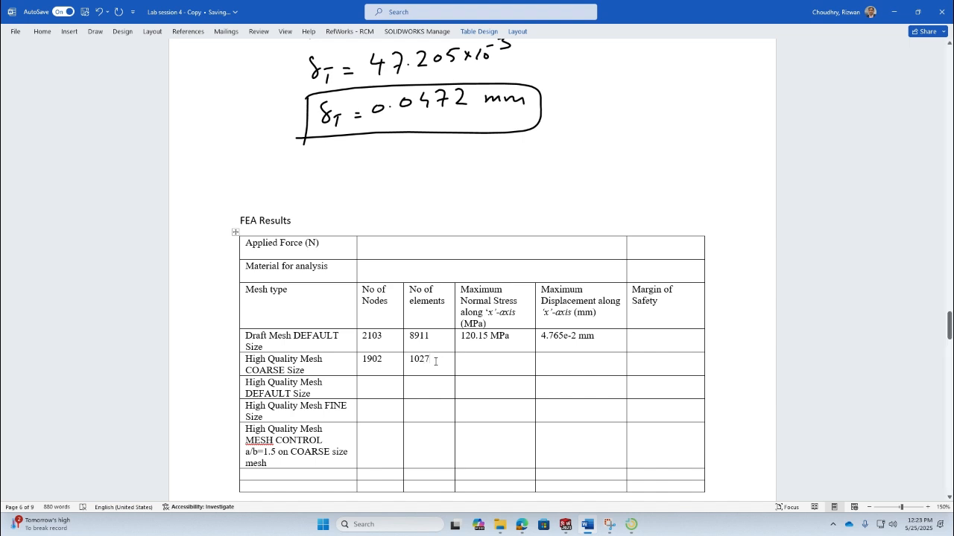
# - Run the NB_High Quality Mesh COARSE Size study
pyautogui.moveTo(430, 361); pyautogui.dragTo(363, 365)
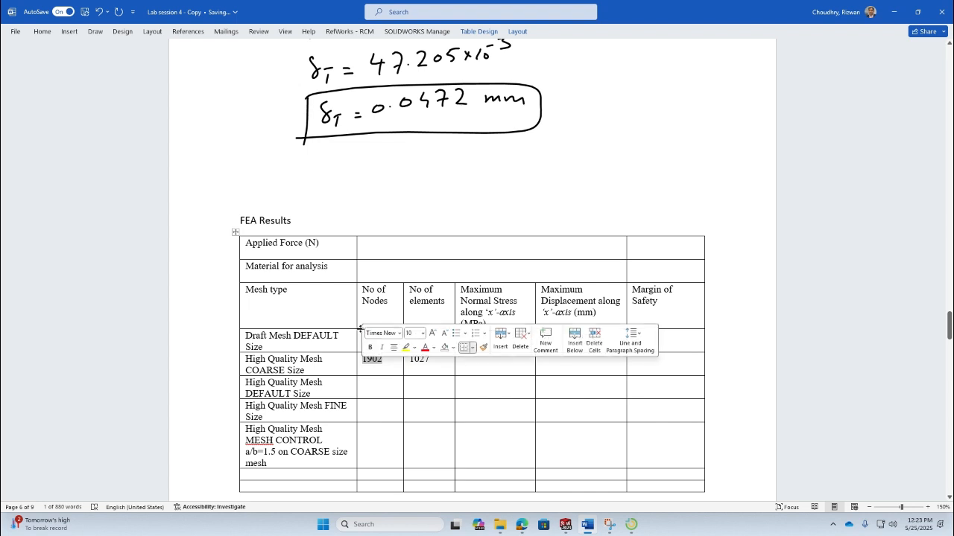
pyautogui.click(362, 301)
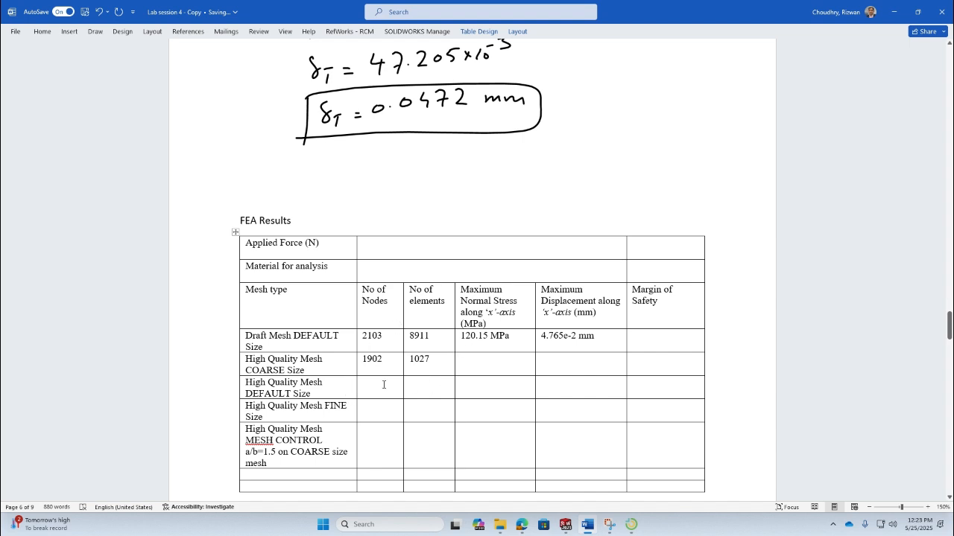
pyautogui.hotkey('alt', 'Tab')
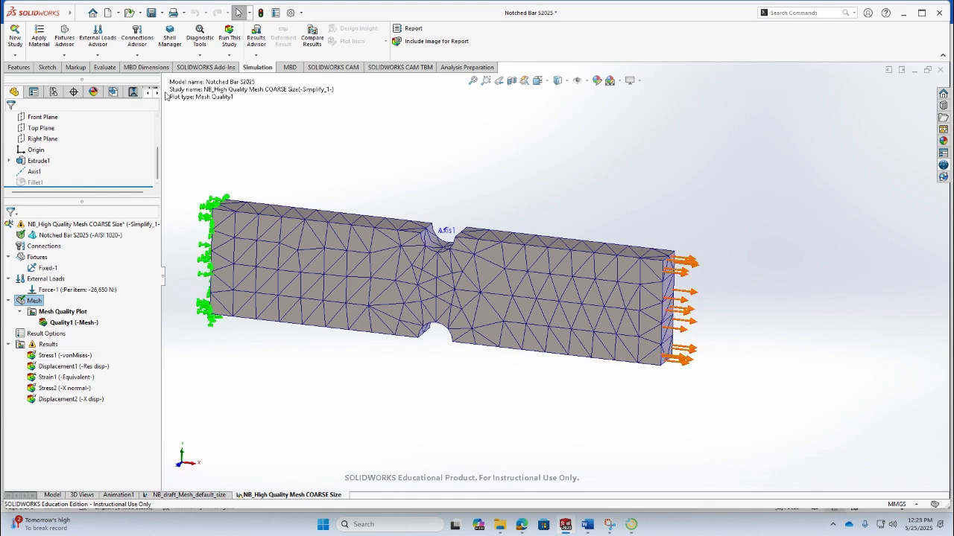
pyautogui.click(229, 38)
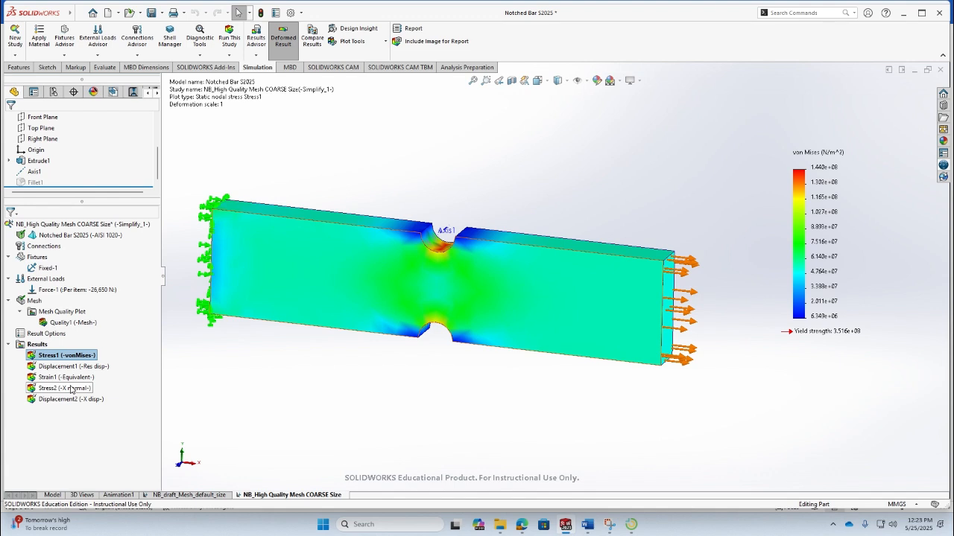
# - Show the X-normal stress plot and enter 159.14 as the COARSE row's maximum normal stress
pyautogui.doubleClick(71, 389)
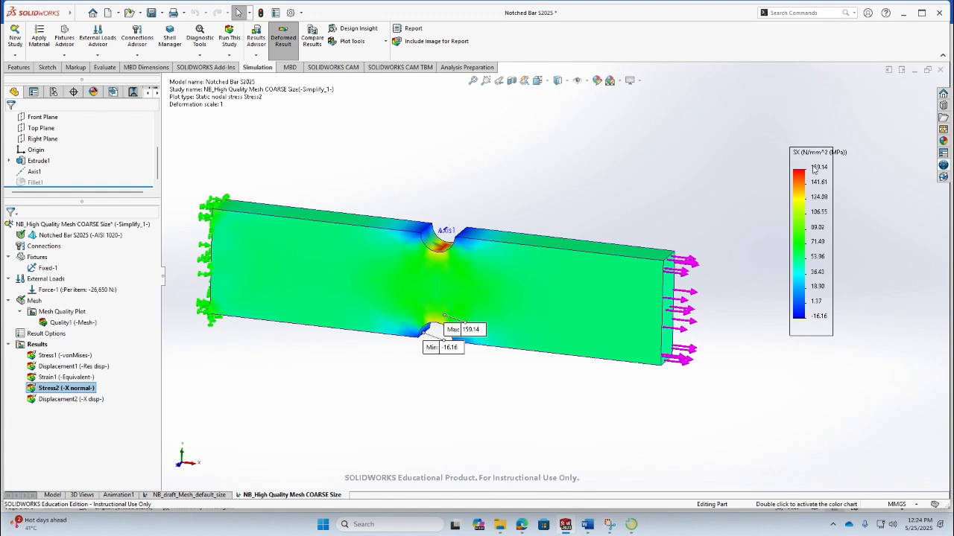
pyautogui.moveTo(477, 332); pyautogui.dragTo(543, 189)
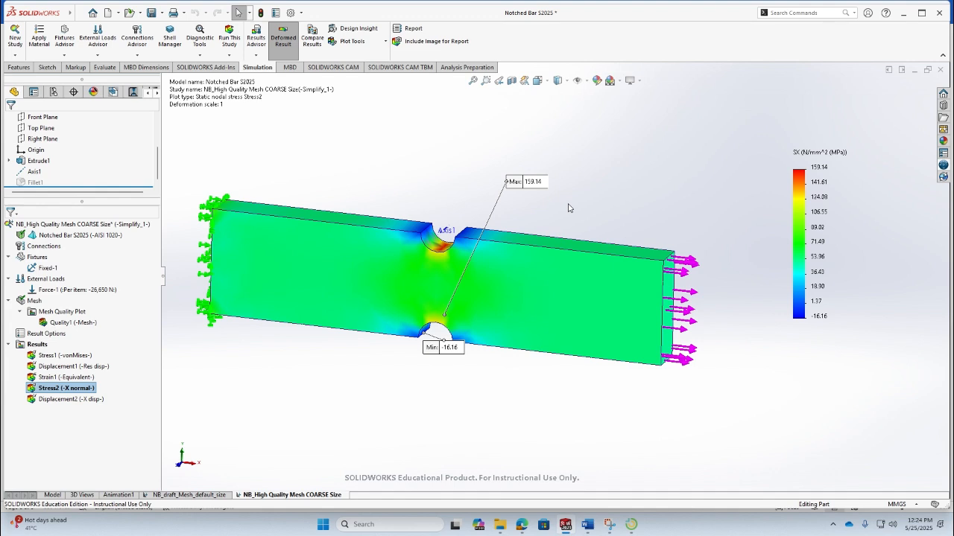
pyautogui.moveTo(588, 524)
pyautogui.click(550, 446)
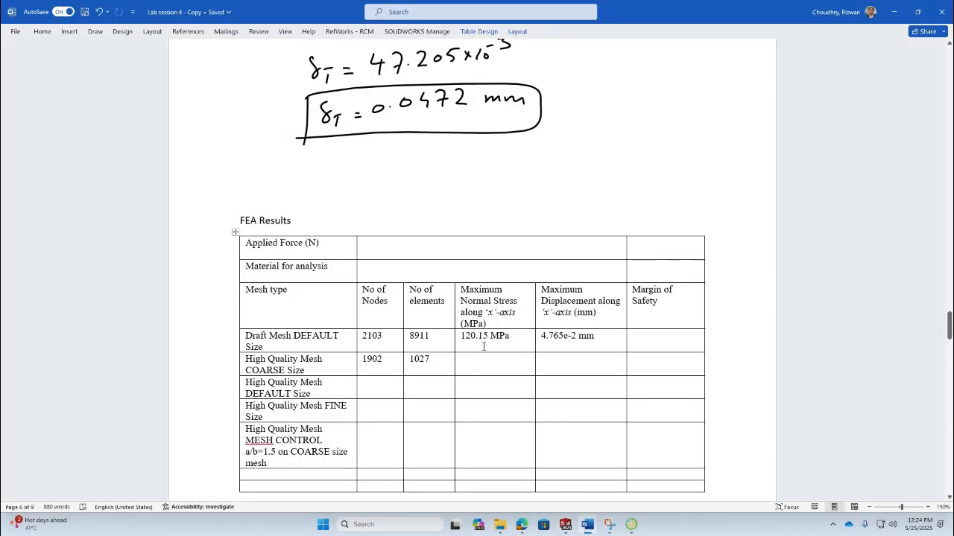
pyautogui.write('159.')
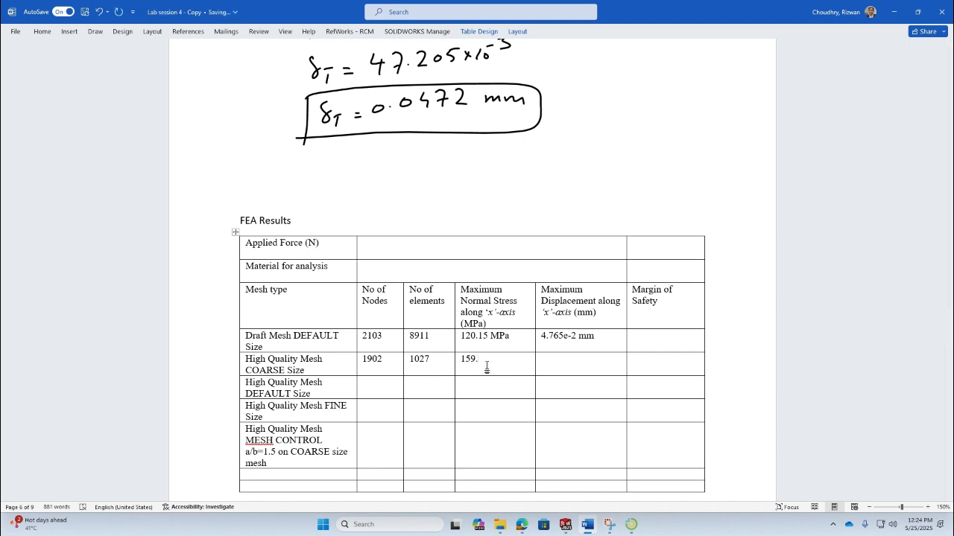
pyautogui.hotkey('alt', 'Tab')
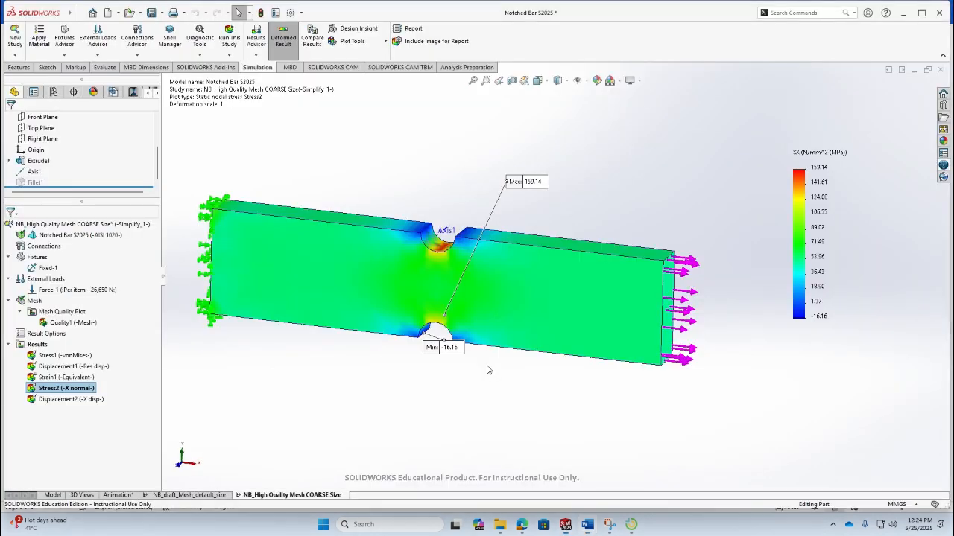
pyautogui.hotkey('alt', 'Tab')
pyautogui.write('.14')
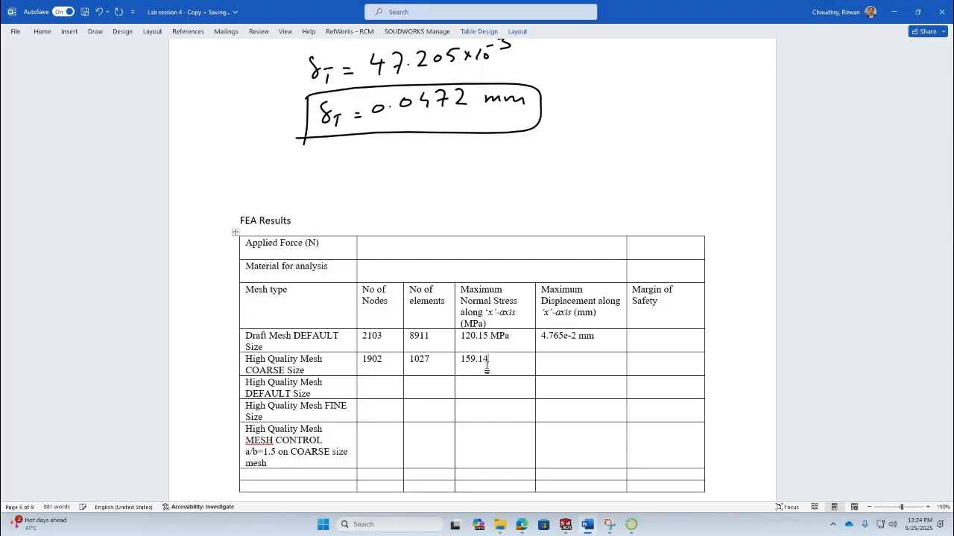
pyautogui.hotkey('alt', 'Tab')
pyautogui.moveTo(447, 349); pyautogui.dragTo(436, 376)
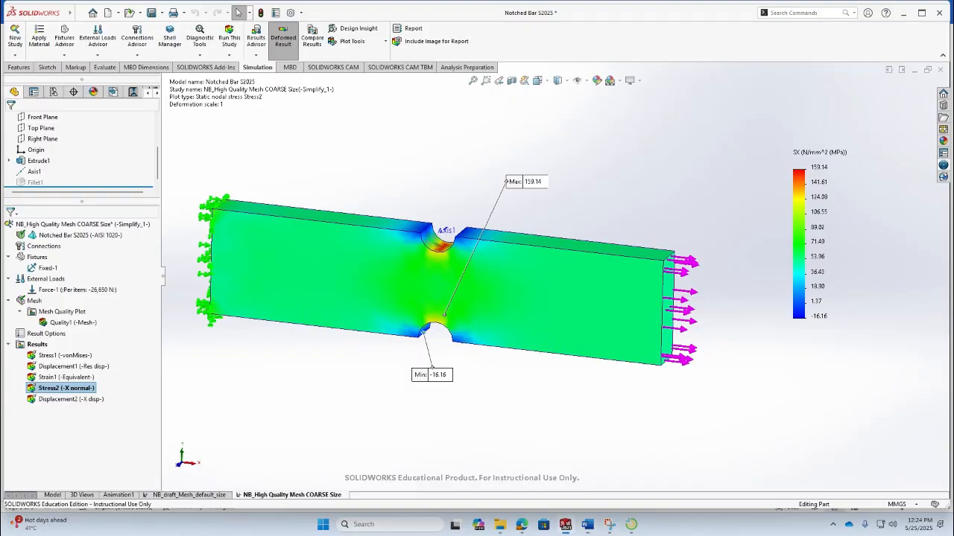
pyautogui.hotkey('alt', 'Tab')
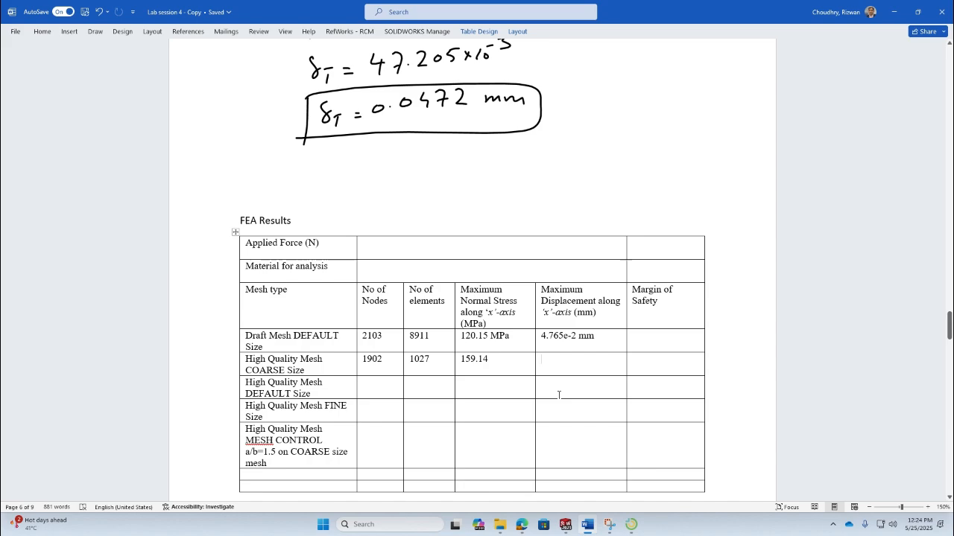
# - Open the X-displacement plot and turn on its min and max annotations in the chart options, repositioning both labels
pyautogui.hotkey('alt', 'Tab')
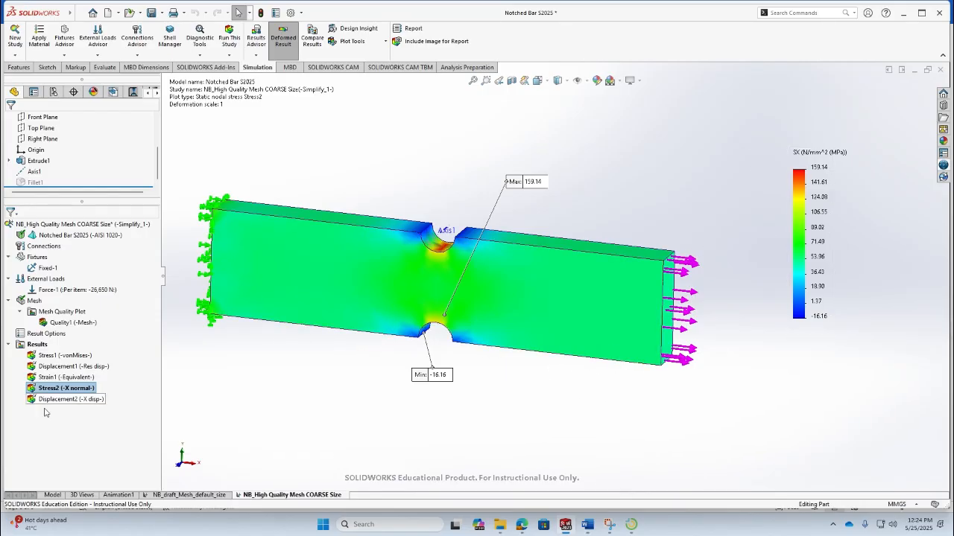
pyautogui.doubleClick(82, 401)
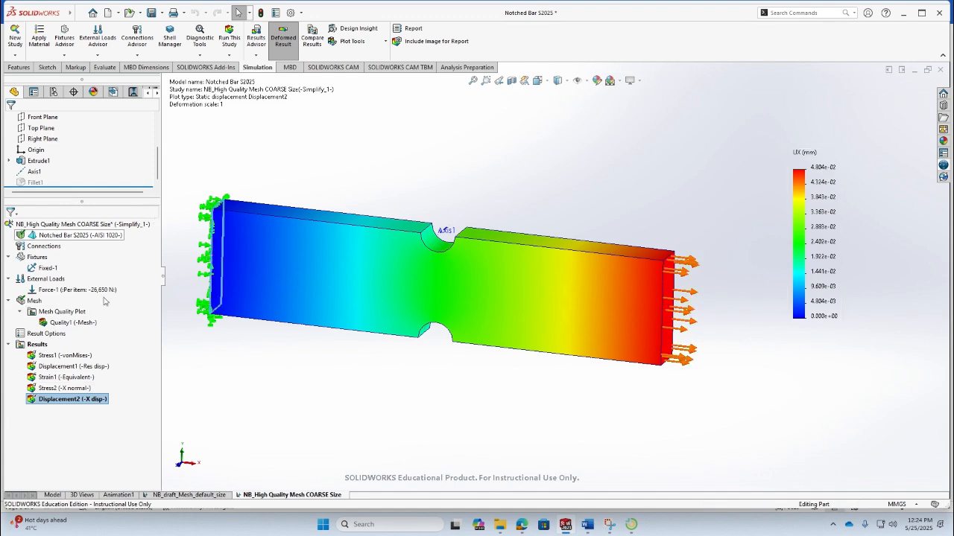
pyautogui.rightClick(91, 401)
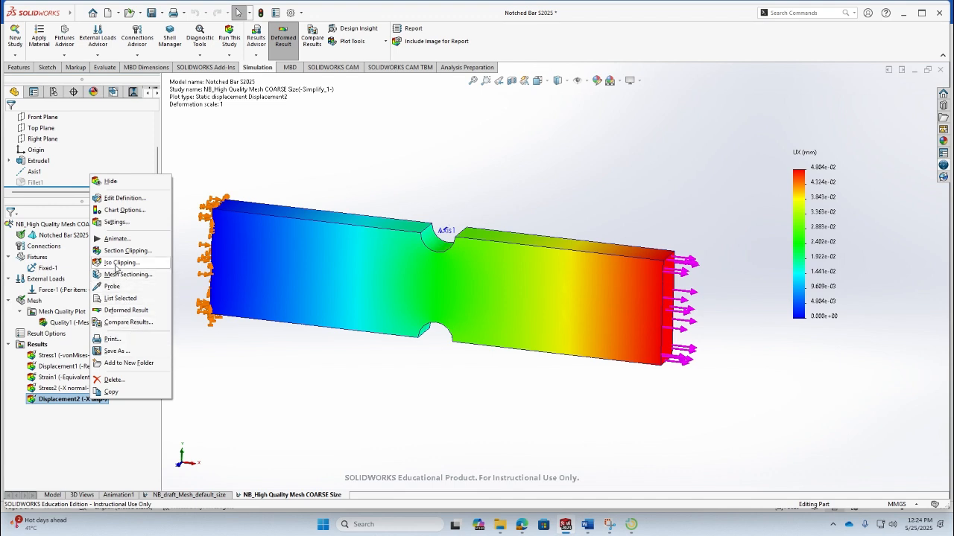
pyautogui.click(114, 200)
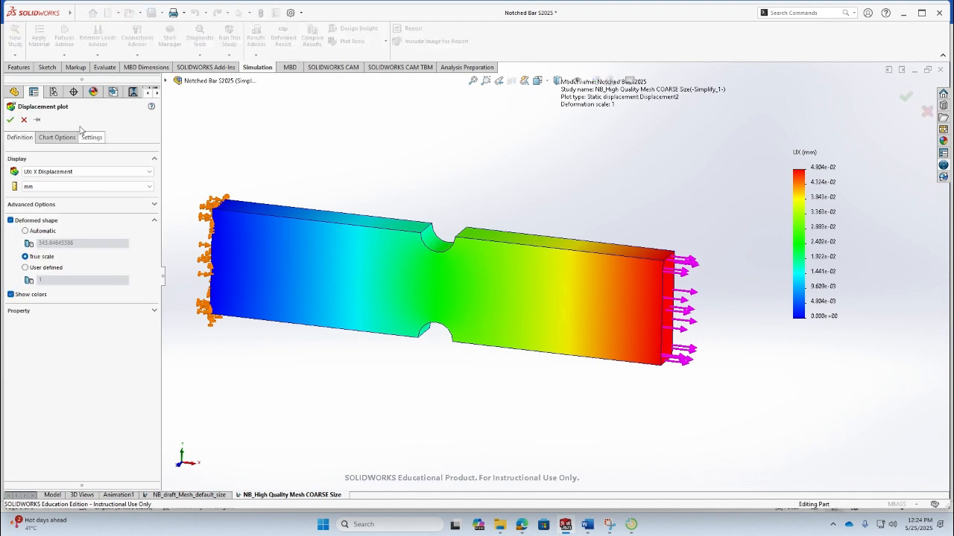
pyautogui.click(65, 138)
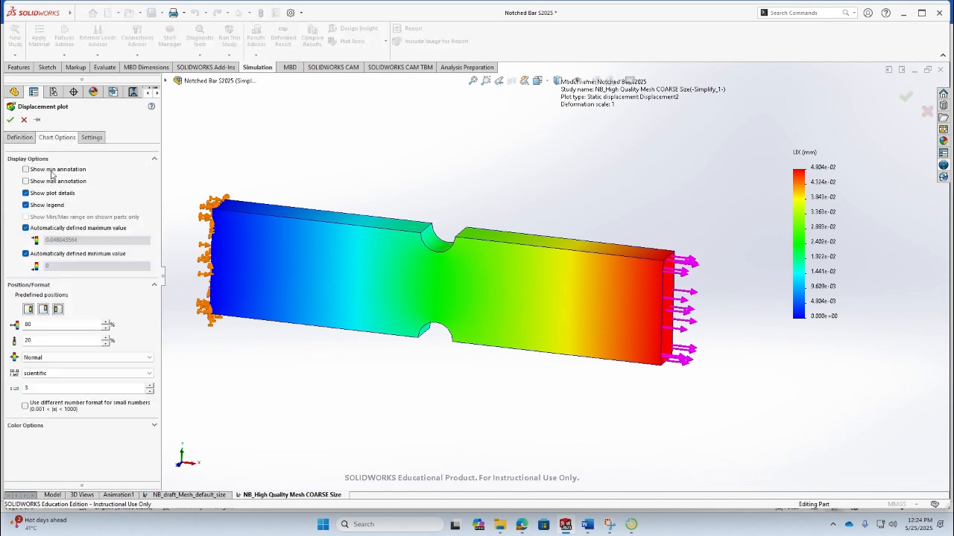
pyautogui.click(53, 170)
pyautogui.click(54, 181)
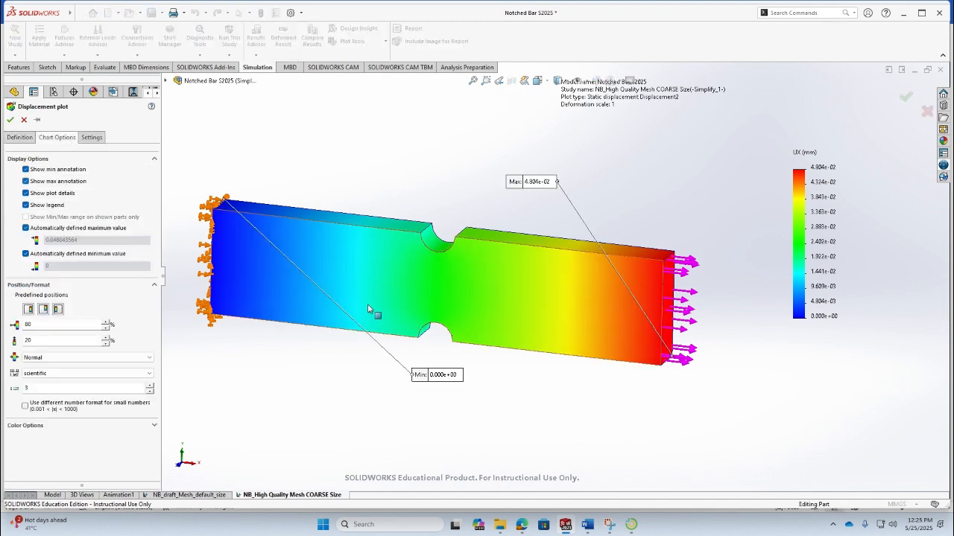
pyautogui.moveTo(432, 382)
pyautogui.mouseDown()
pyautogui.moveTo(391, 362)
pyautogui.moveTo(259, 159)
pyautogui.mouseUp()
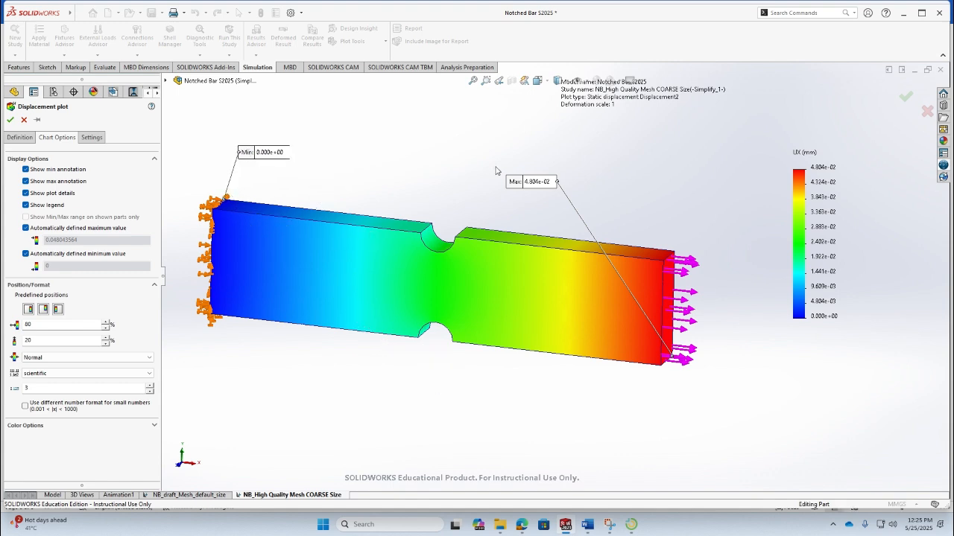
pyautogui.moveTo(532, 189)
pyautogui.mouseDown()
pyautogui.moveTo(707, 273)
pyautogui.moveTo(744, 307)
pyautogui.mouseUp()
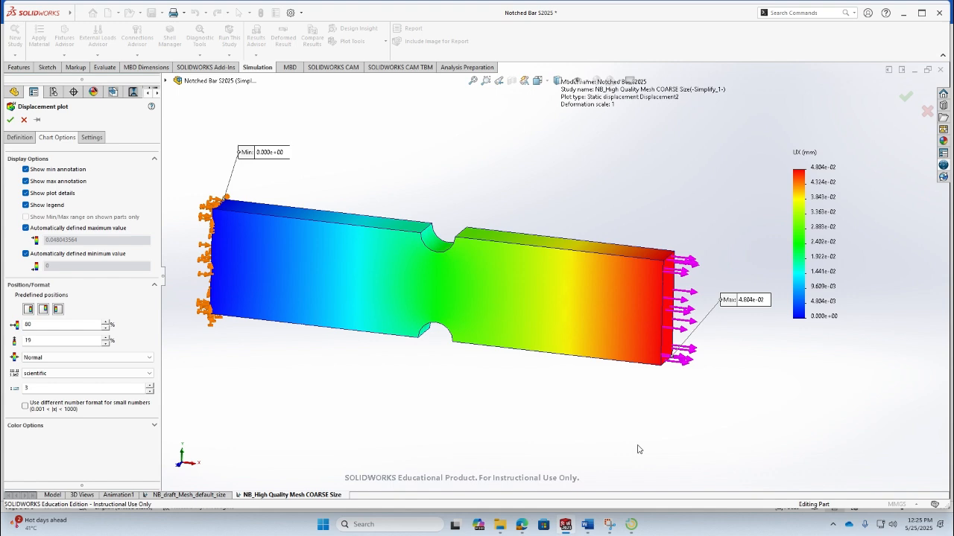
pyautogui.click(10, 119)
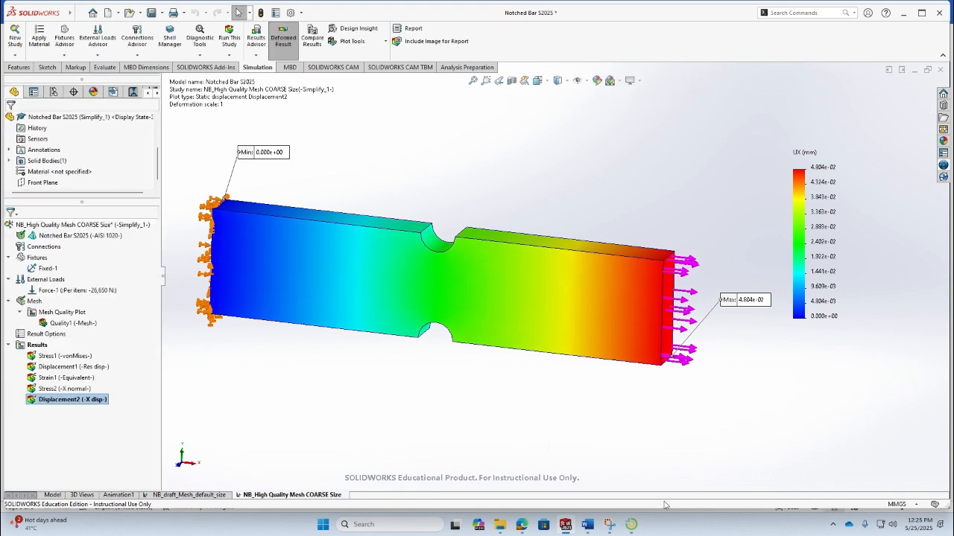
# - Enter 4.804e-2 mm as the COARSE row's maximum displacement along the x-axis
pyautogui.click(587, 525)
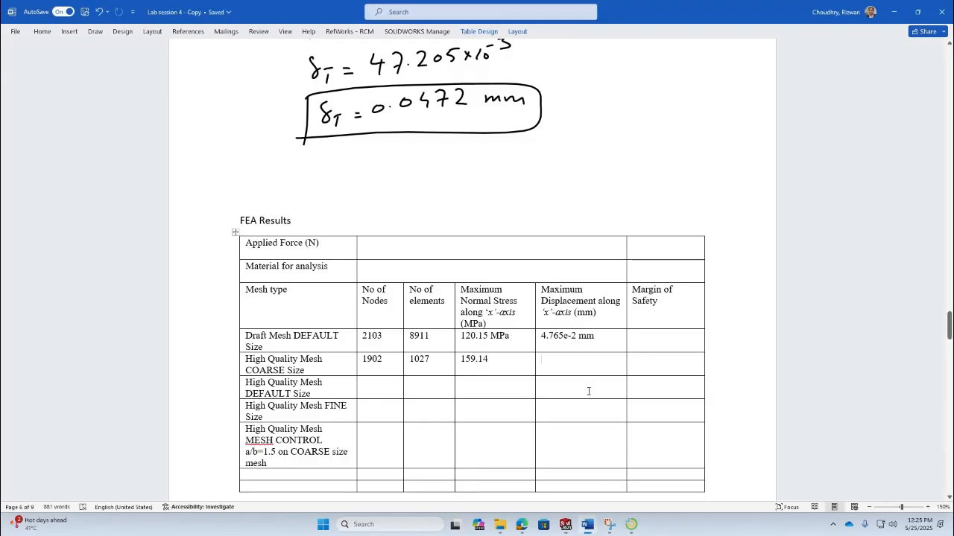
pyautogui.write('4.804')
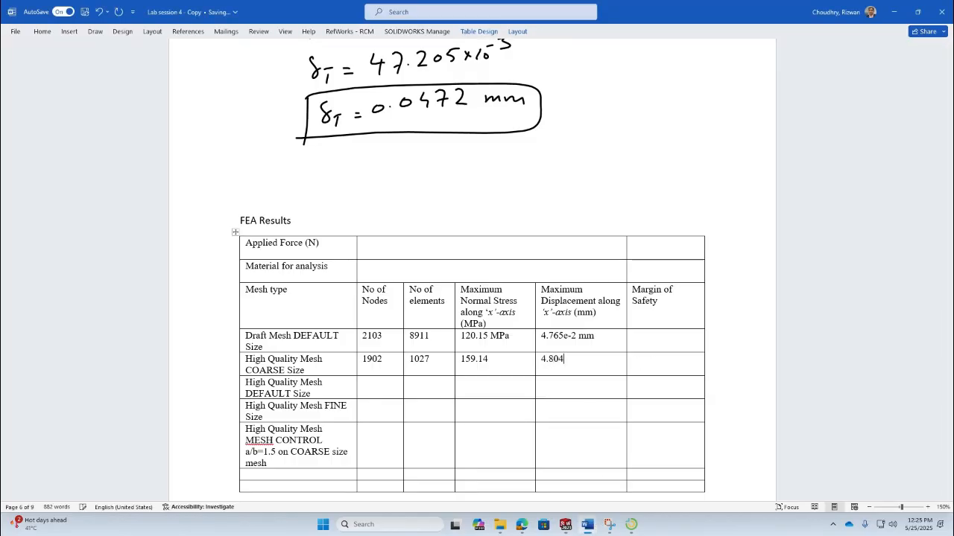
pyautogui.write('e-2 mm')
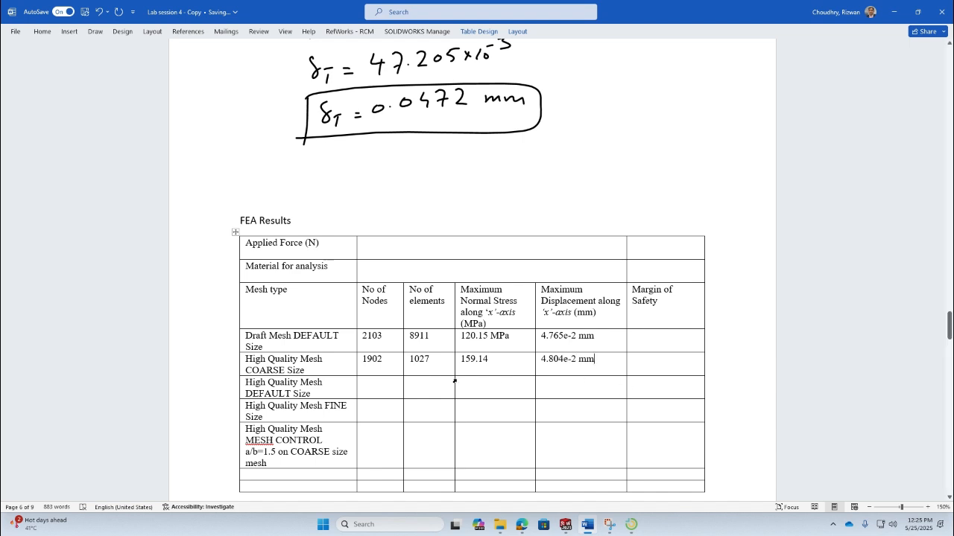
# - Write the formula FOS=Yield Strength / actual maximum stress in the COARSE row's Margin of Safety cell
pyautogui.click(454, 382)
pyautogui.click(498, 394)
pyautogui.click(665, 369)
pyautogui.write('FOS')
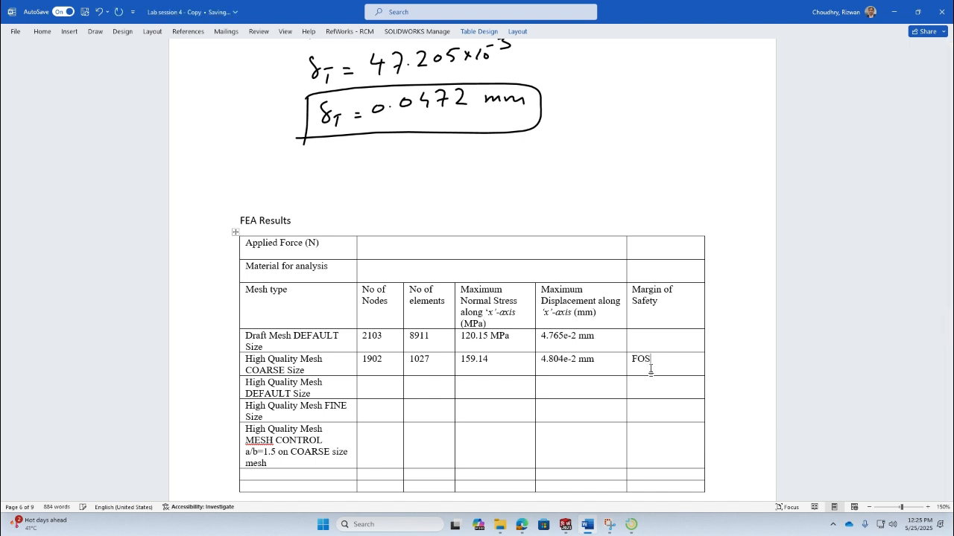
pyautogui.write('=')
pyautogui.write('Yield Strength/')
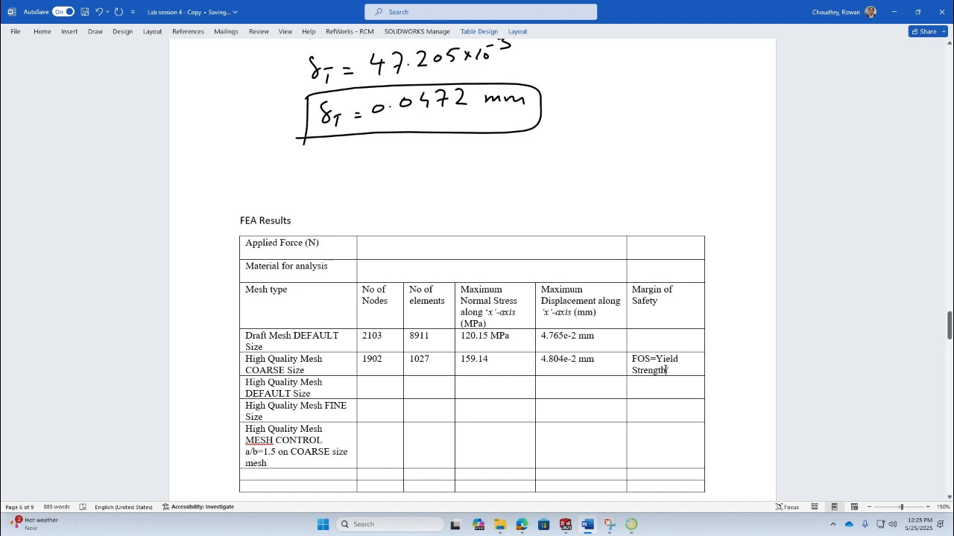
pyautogui.moveTo(666, 370); pyautogui.dragTo(655, 359)
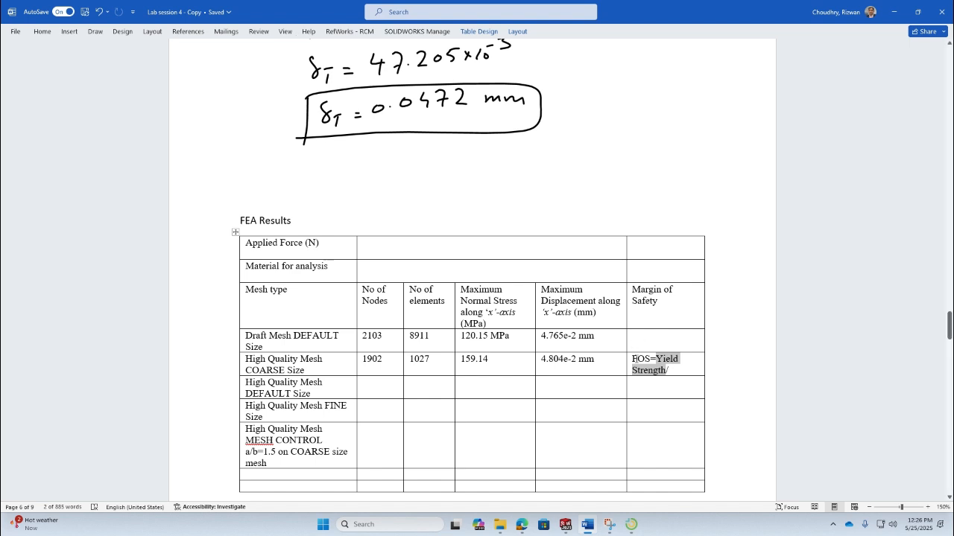
pyautogui.click(689, 370)
pyautogui.write('actual m')
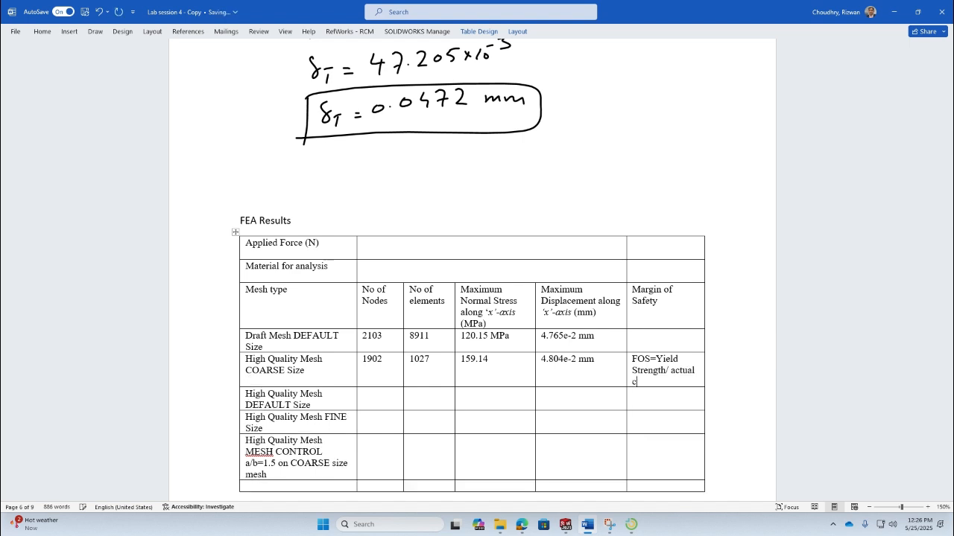
pyautogui.write('aximum stress')
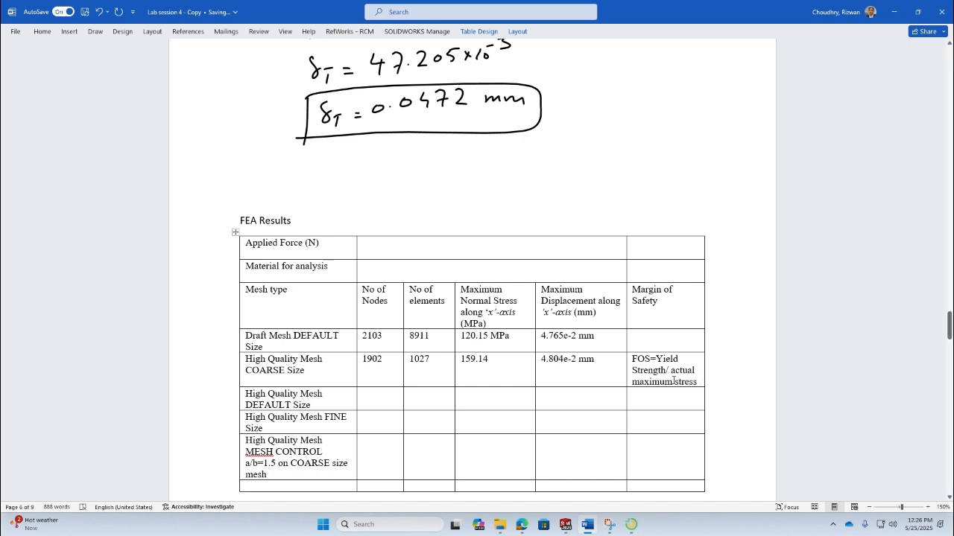
# - Try to convert the FOS formula text into a Word equation and cut its Yield Strength term
pyautogui.moveTo(698, 381); pyautogui.dragTo(632, 360)
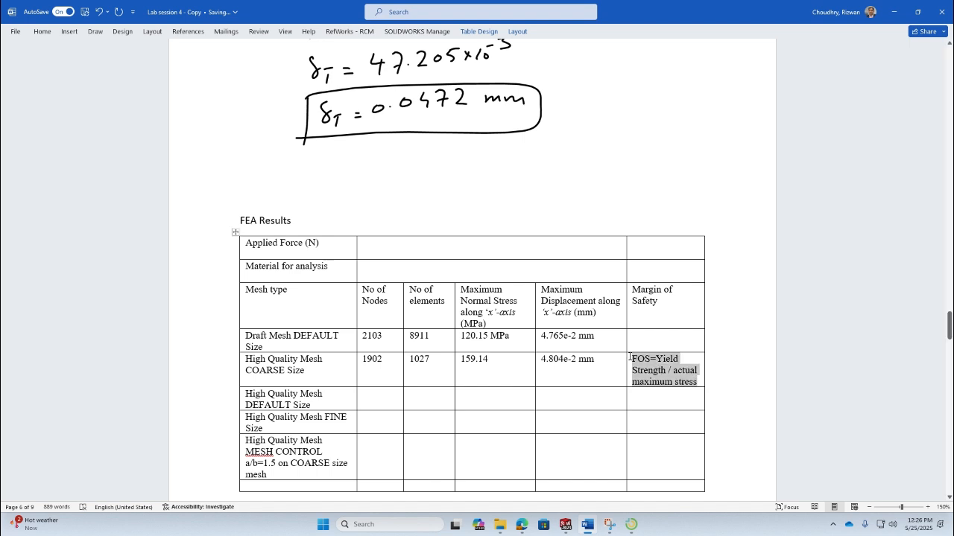
pyautogui.click(69, 31)
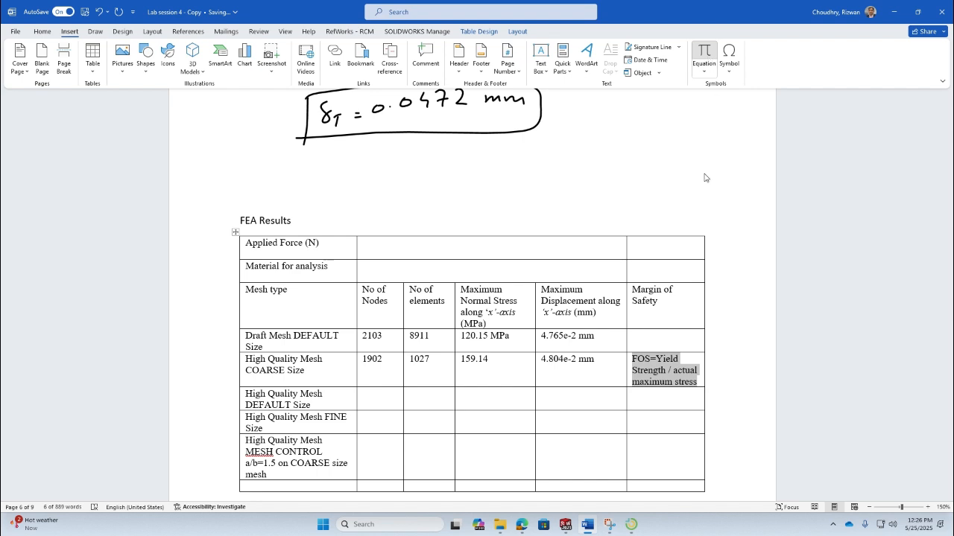
pyautogui.hotkey('alt', '=')
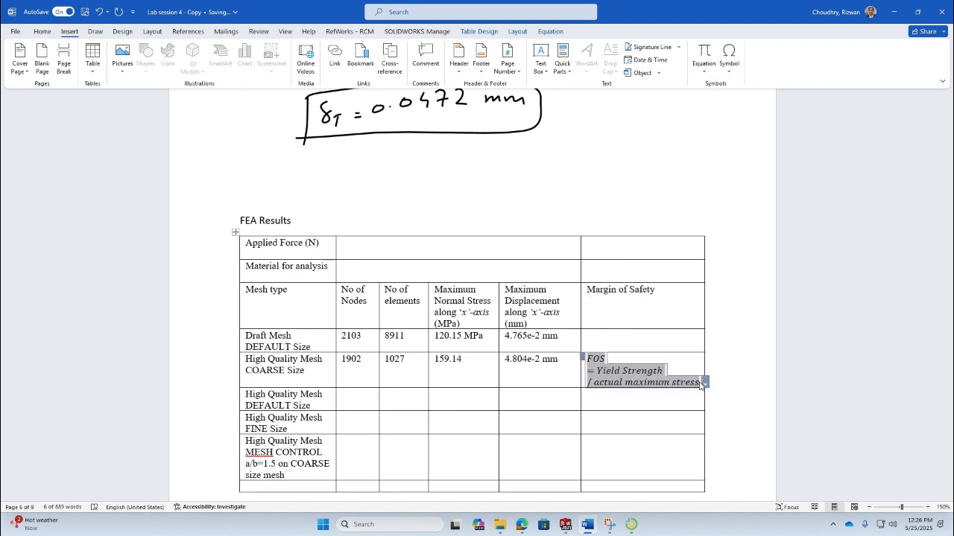
pyautogui.click(699, 386)
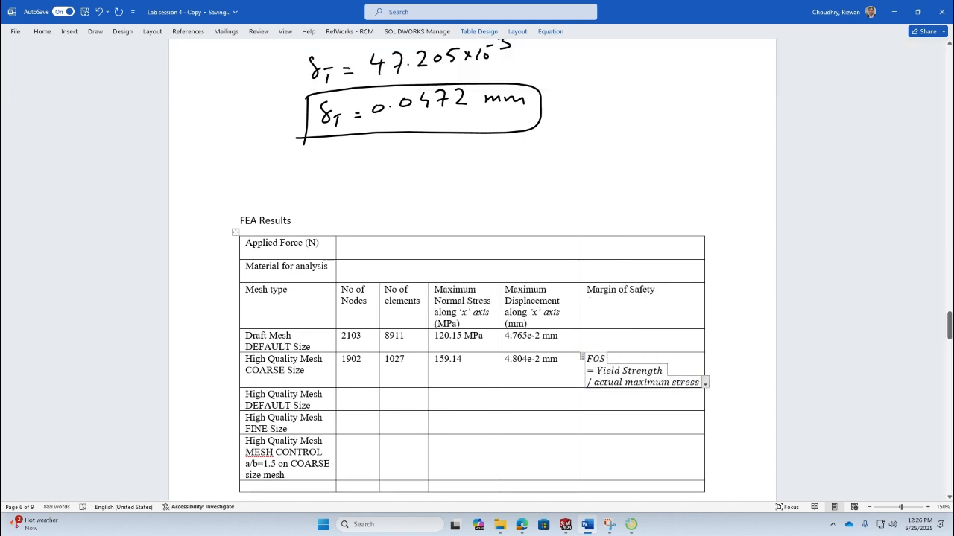
pyautogui.click(600, 371)
pyautogui.moveTo(598, 370); pyautogui.dragTo(658, 373)
pyautogui.rightClick(658, 373)
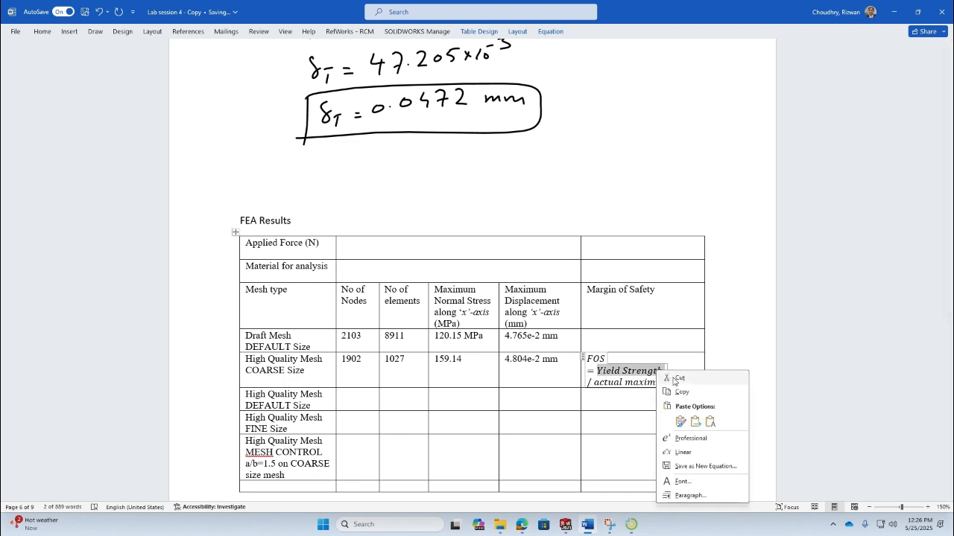
pyautogui.click(676, 380)
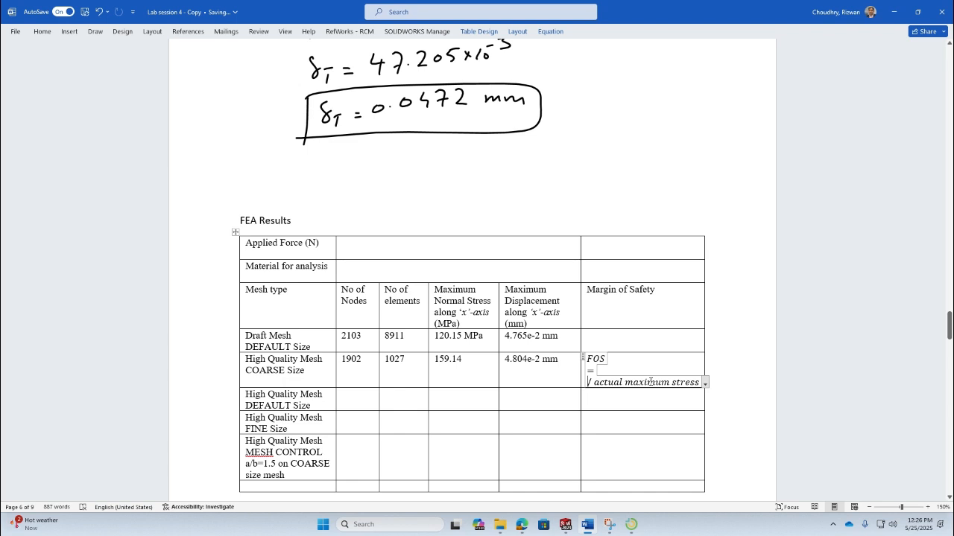
pyautogui.click(100, 13)
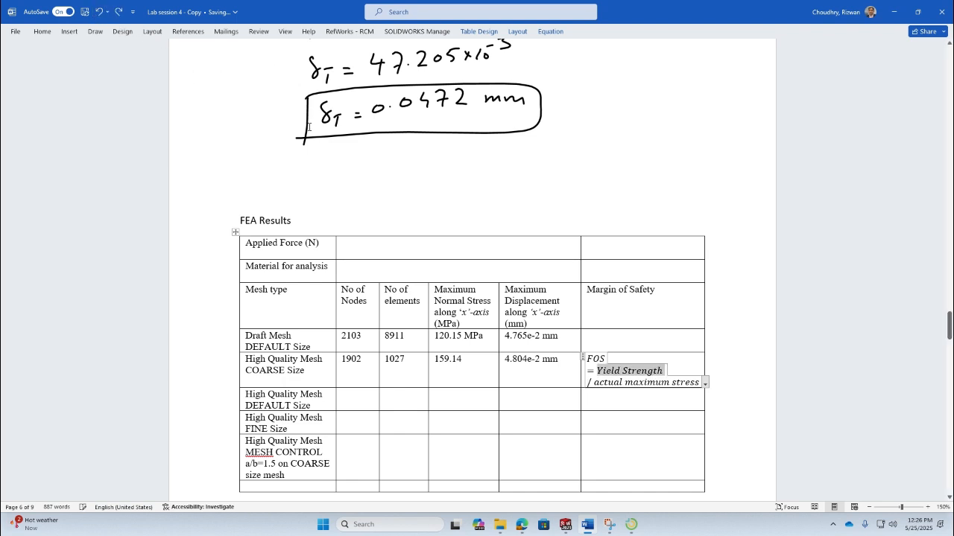
pyautogui.click(100, 13)
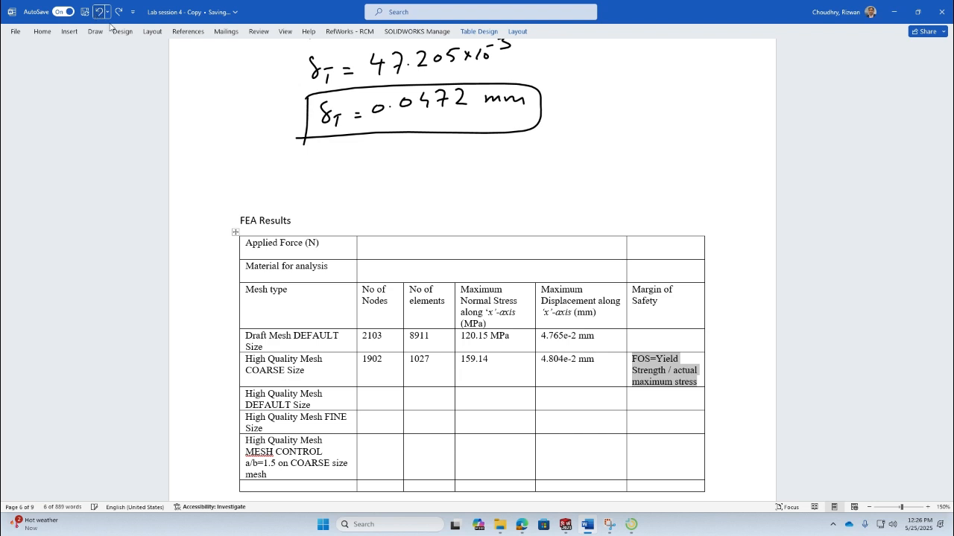
# - Reduce the font size of the FOS formula text in the COARSE Margin of Safety cell
pyautogui.click(675, 383)
pyautogui.moveTo(694, 381); pyautogui.dragTo(632, 359)
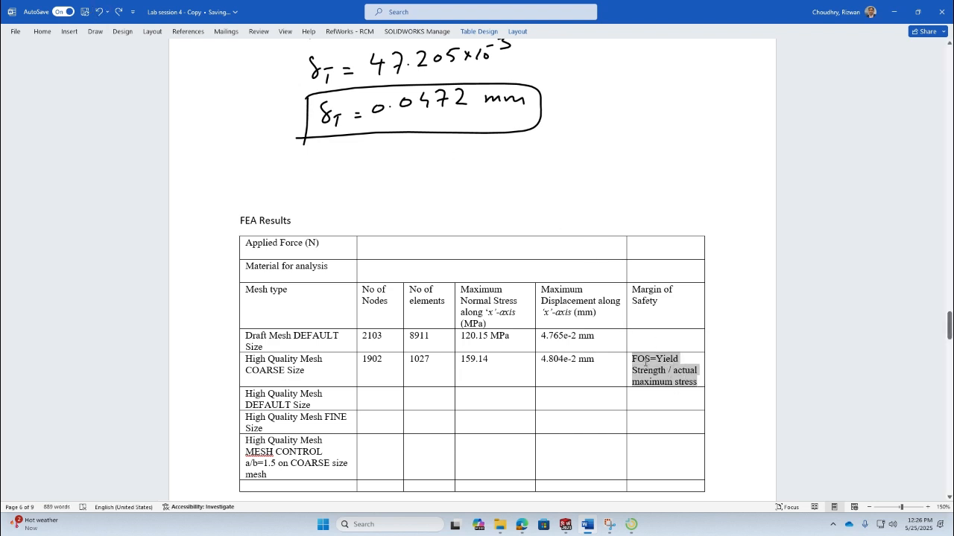
pyautogui.click(41, 31)
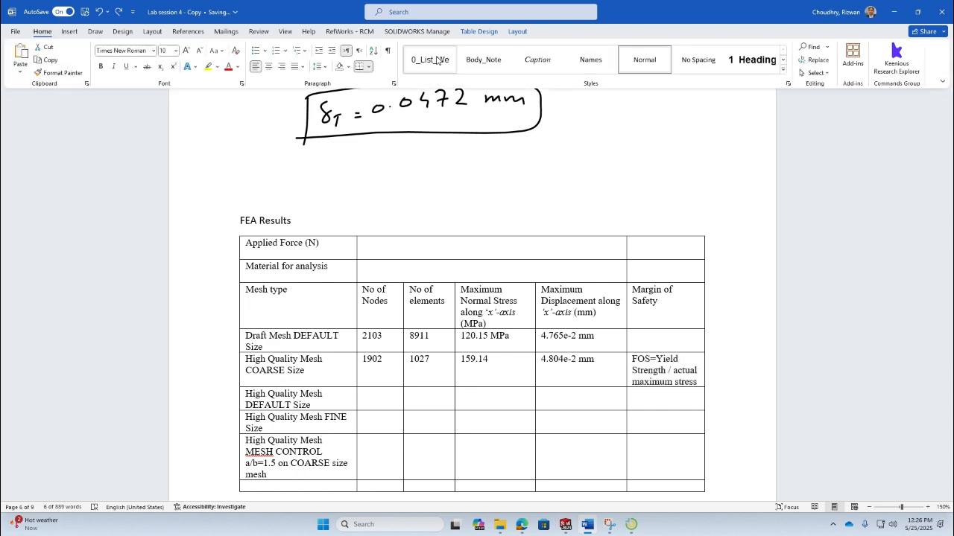
pyautogui.click(199, 50)
pyautogui.click(700, 369)
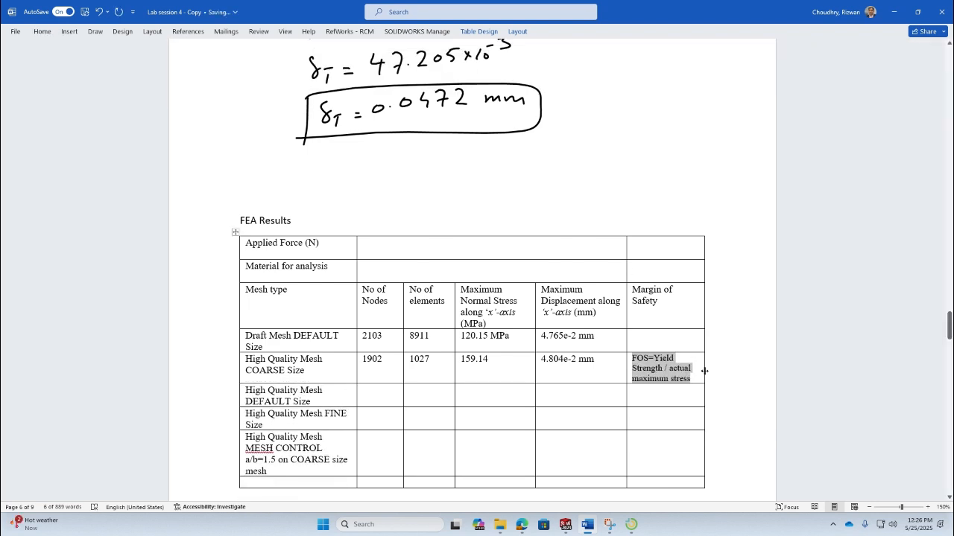
pyautogui.click(701, 368)
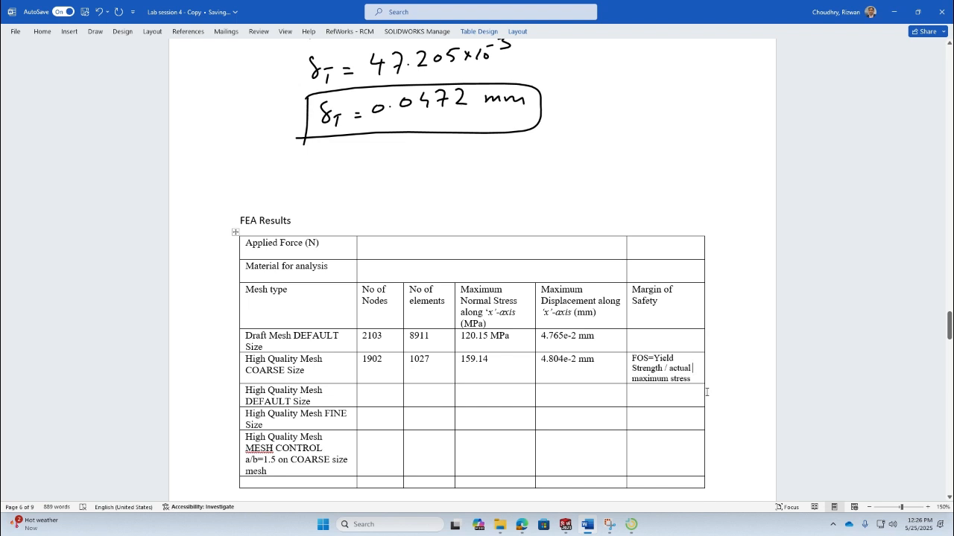
# - Begin a new line below the formula in the same cell with an equals sign
pyautogui.press('Right')
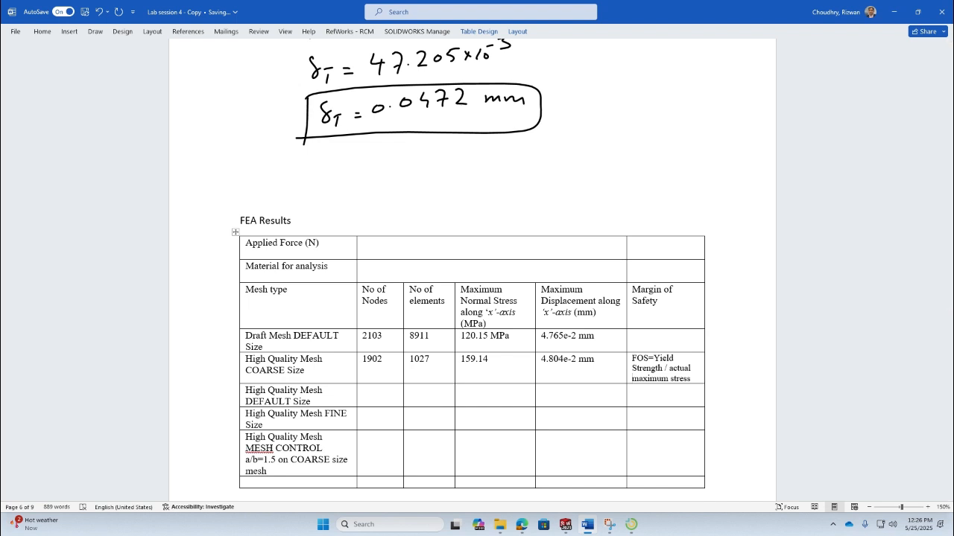
pyautogui.press('Return')
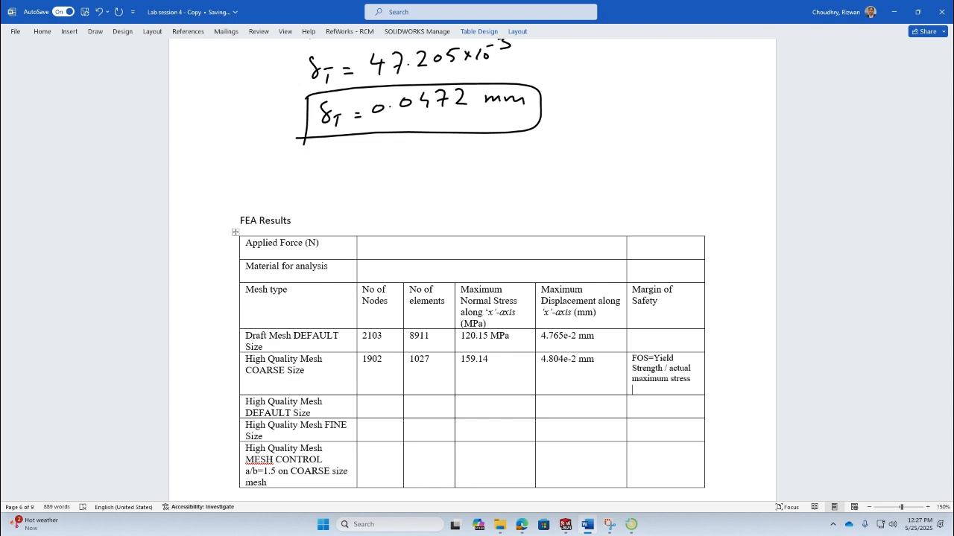
pyautogui.write('=')
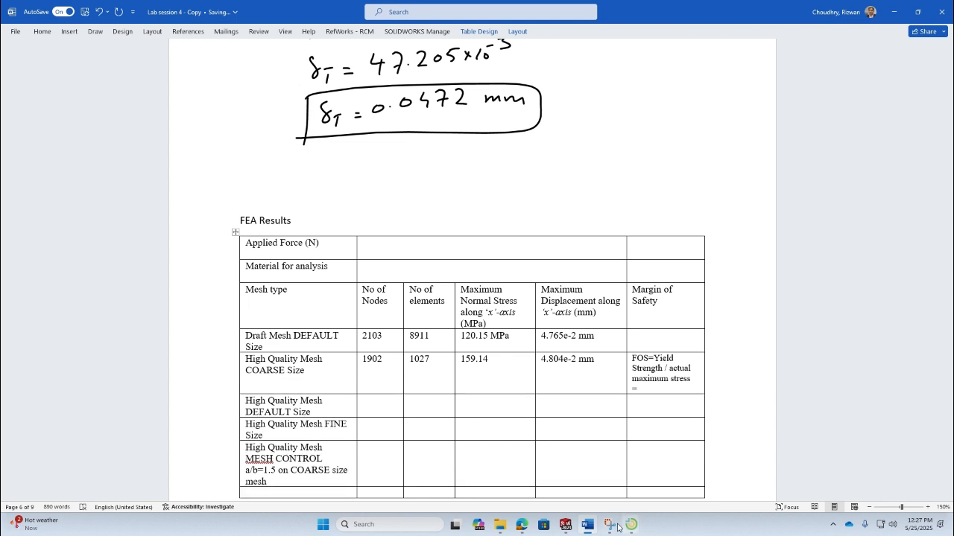
# - Save the part in SOLIDWORKS and open the bar's material dialog to check the AISI 1020 yield strength
pyautogui.click(564, 524)
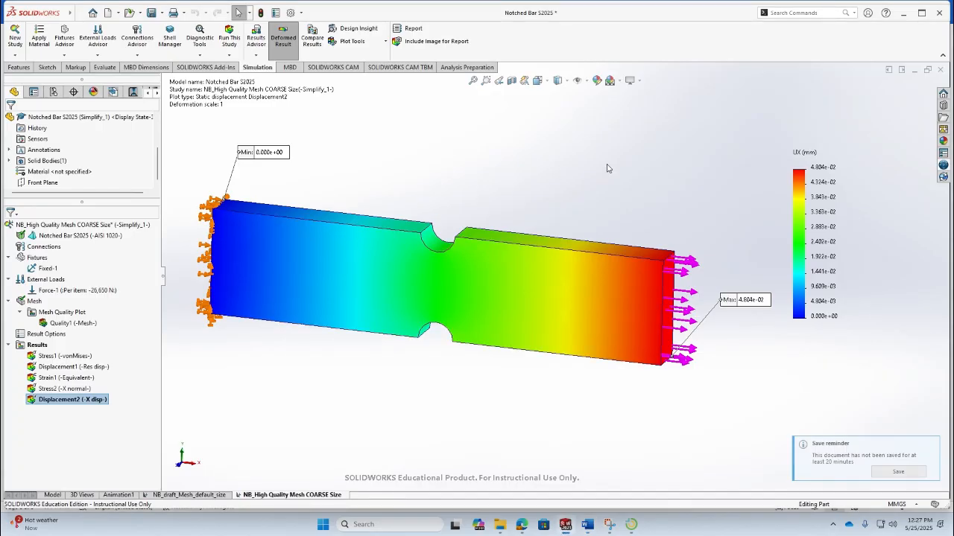
pyautogui.click(904, 476)
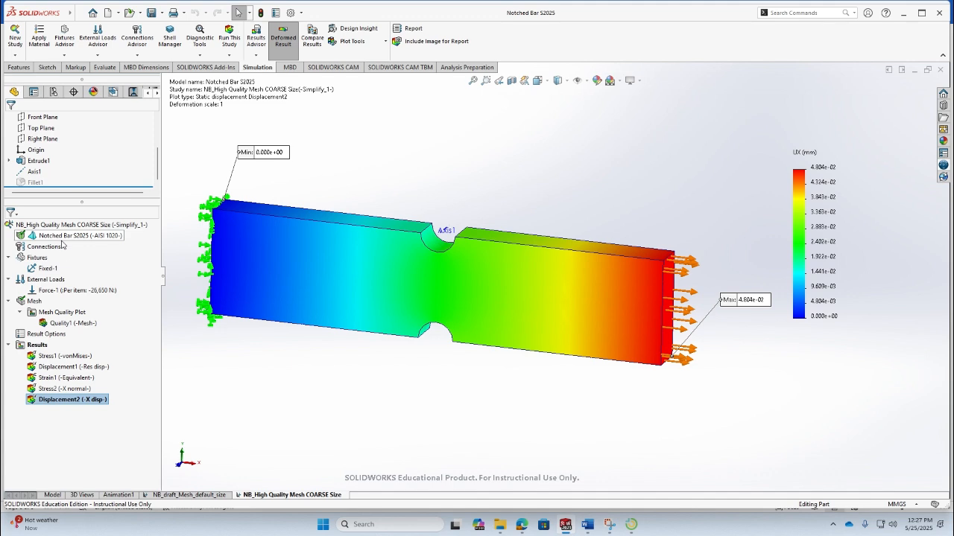
pyautogui.rightClick(64, 237)
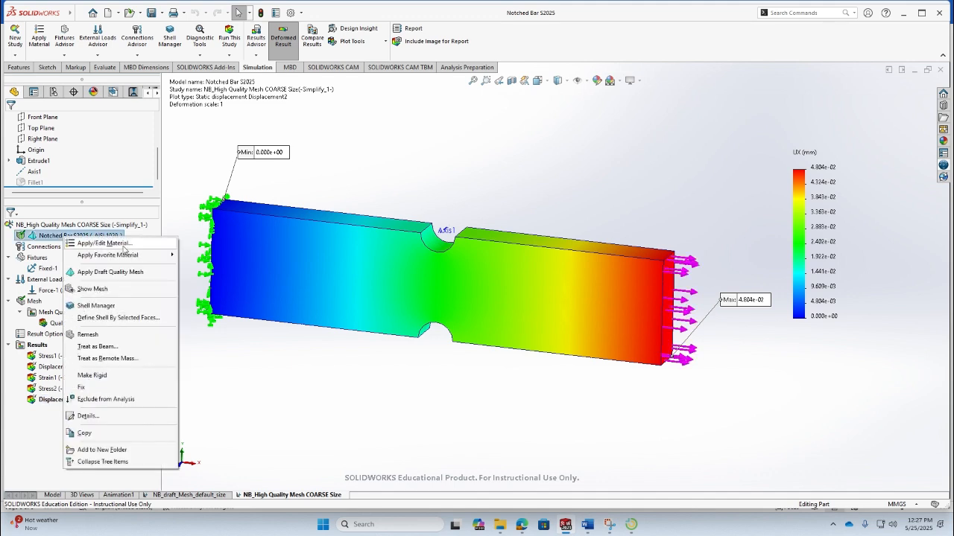
pyautogui.click(123, 247)
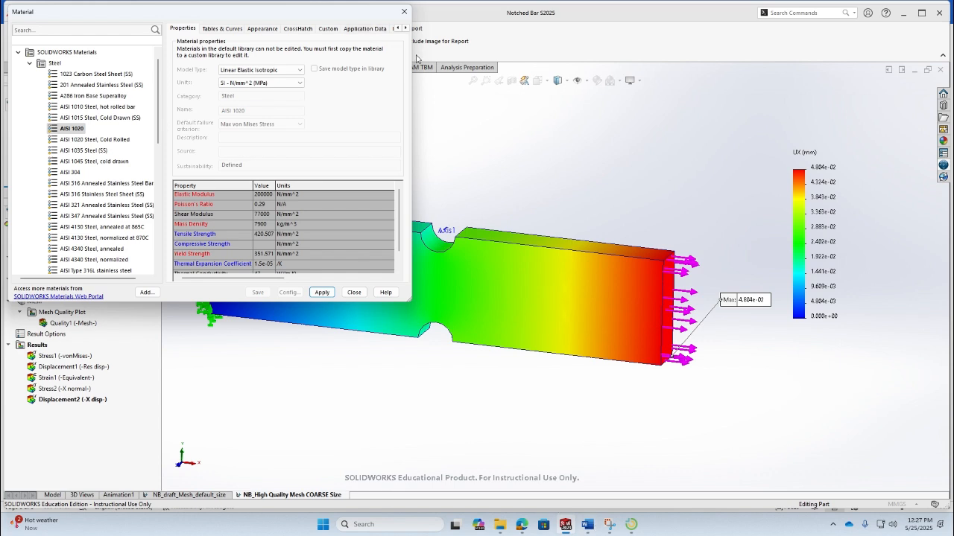
# - Enter = 351.571/159.14 in the COARSE Margin of Safety cell and move the FOS formula text into the header cell
pyautogui.click(589, 526)
pyautogui.write('= 3')
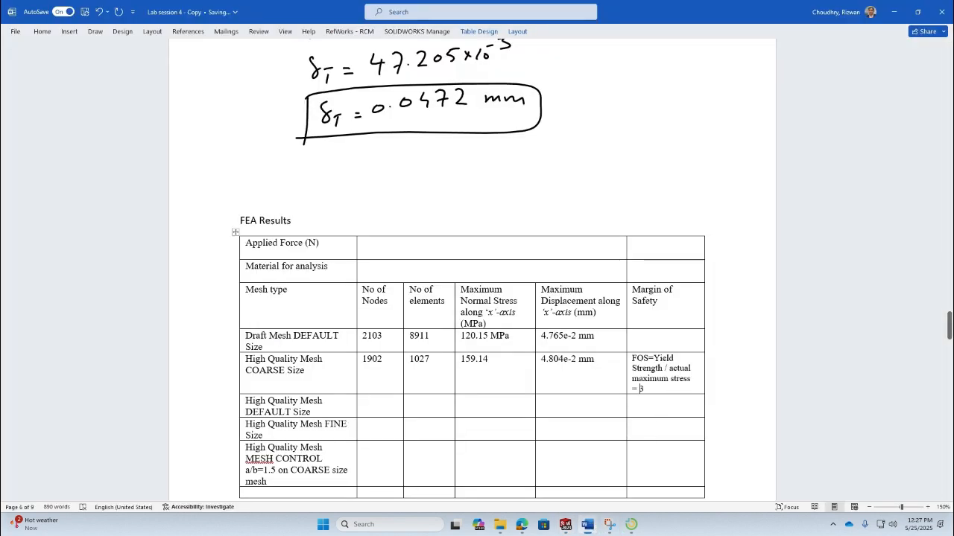
pyautogui.write('51.571')
pyautogui.write('/159.14')
pyautogui.moveTo(692, 379); pyautogui.dragTo(664, 304)
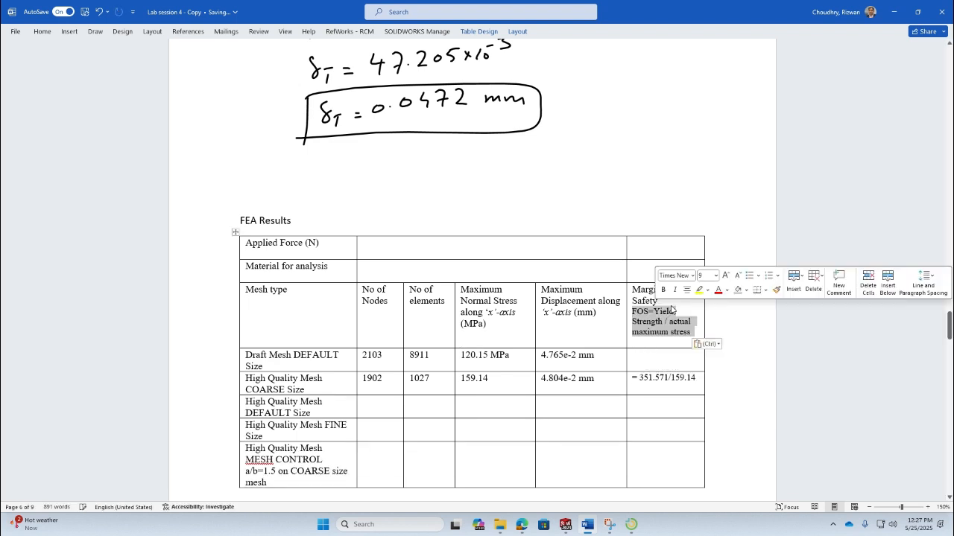
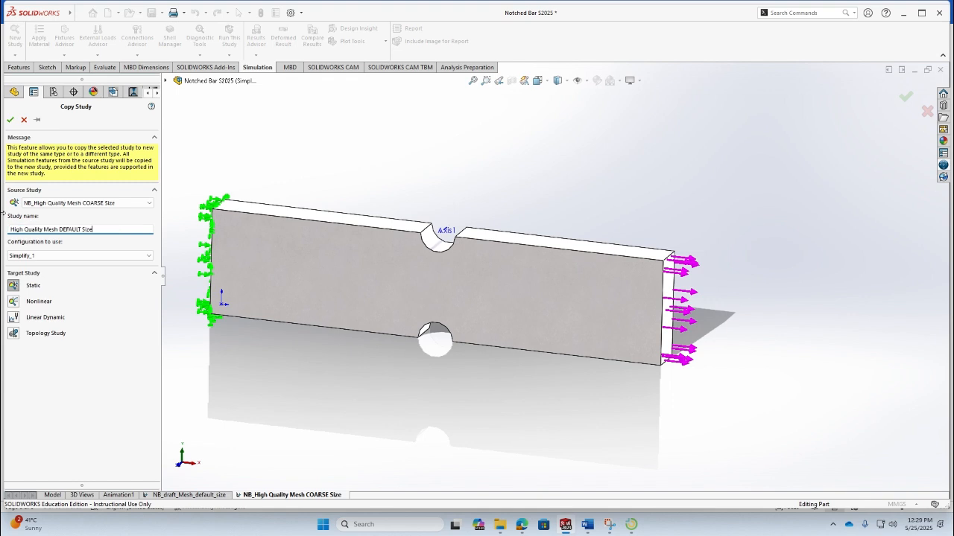
# - Copy the COARSE study into a new static study named NB_High Quality Mesh DEFAULT Size
pyautogui.click(11, 229)
pyautogui.write('NB_')
pyautogui.click(9, 119)
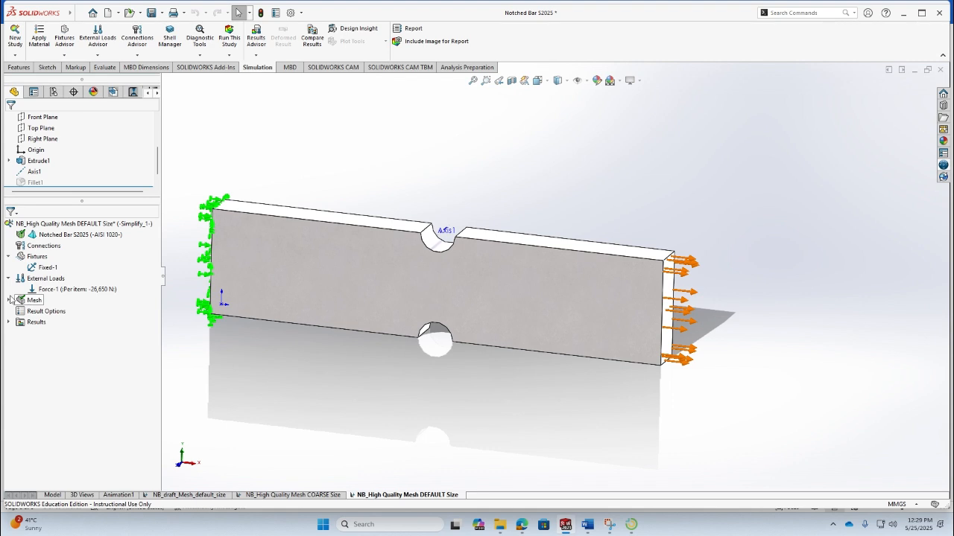
# - Reset the mesh density slider to the default and create the high quality standard mesh for the new study
pyautogui.click(9, 299)
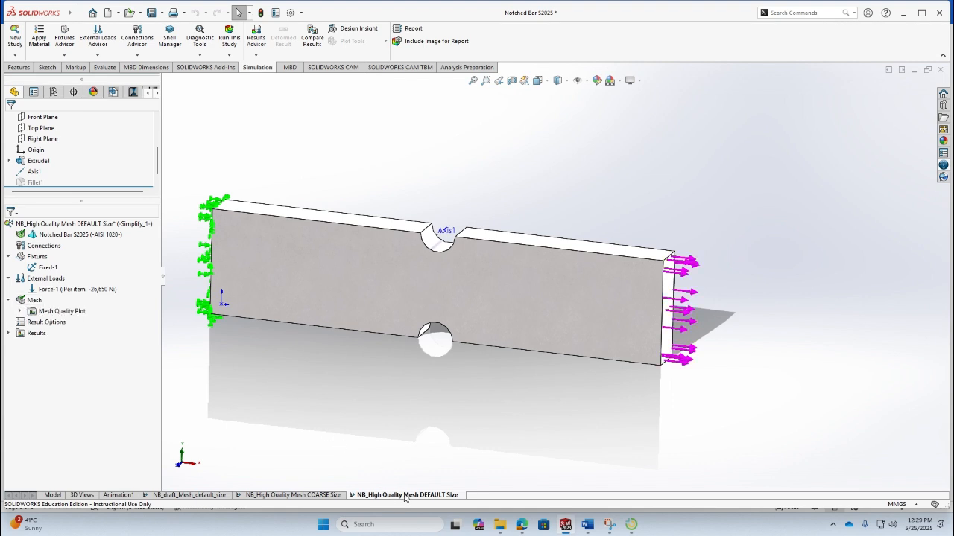
pyautogui.click(49, 312)
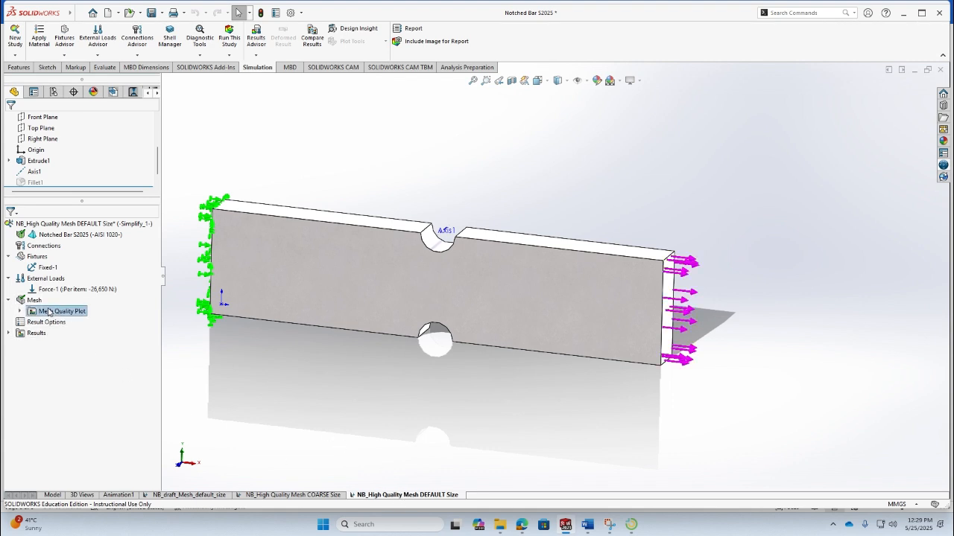
pyautogui.rightClick(34, 299)
pyautogui.click(85, 339)
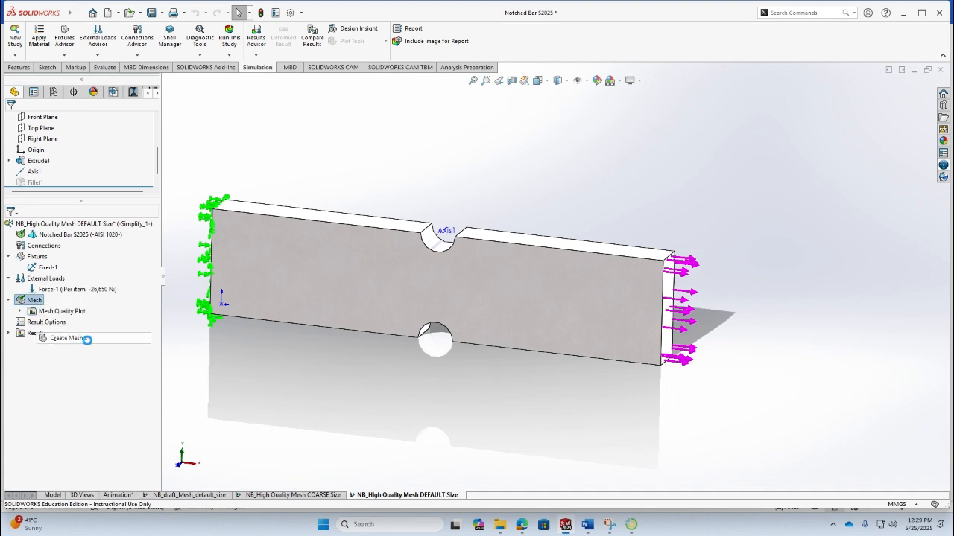
pyautogui.click(506, 256)
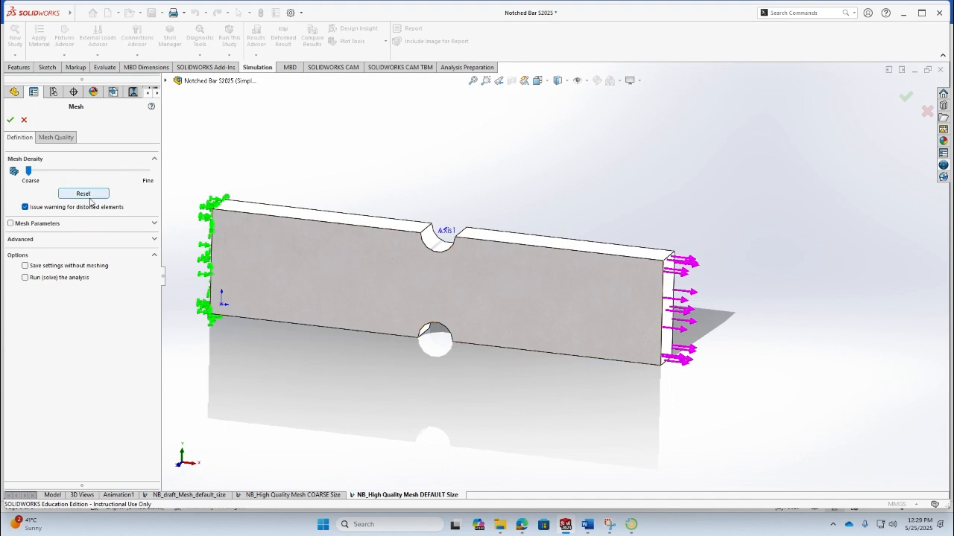
pyautogui.click(155, 225)
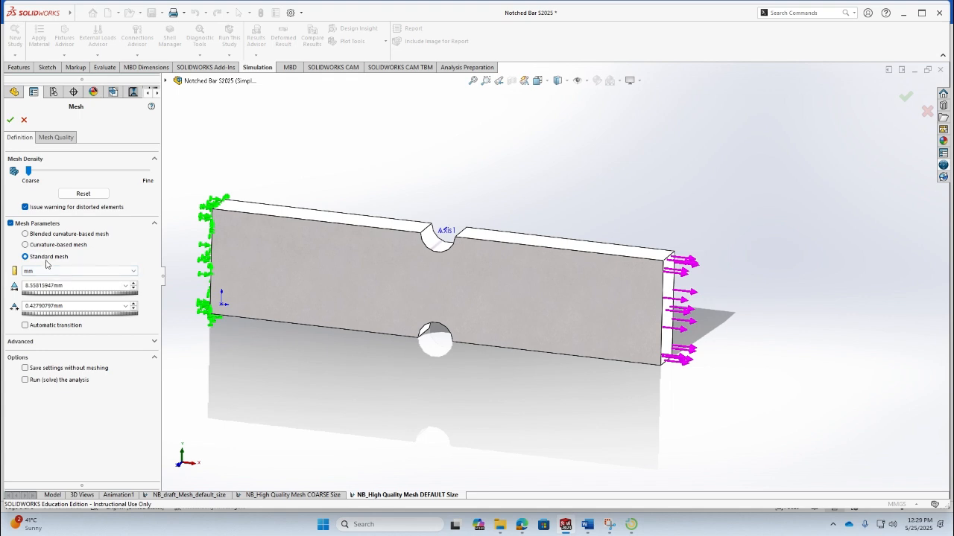
pyautogui.click(69, 140)
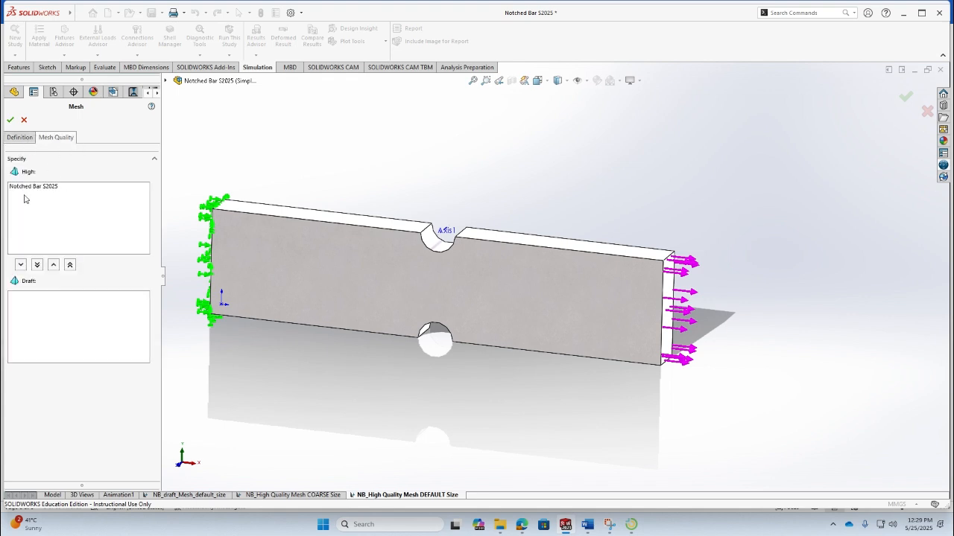
pyautogui.click(21, 138)
pyautogui.click(84, 194)
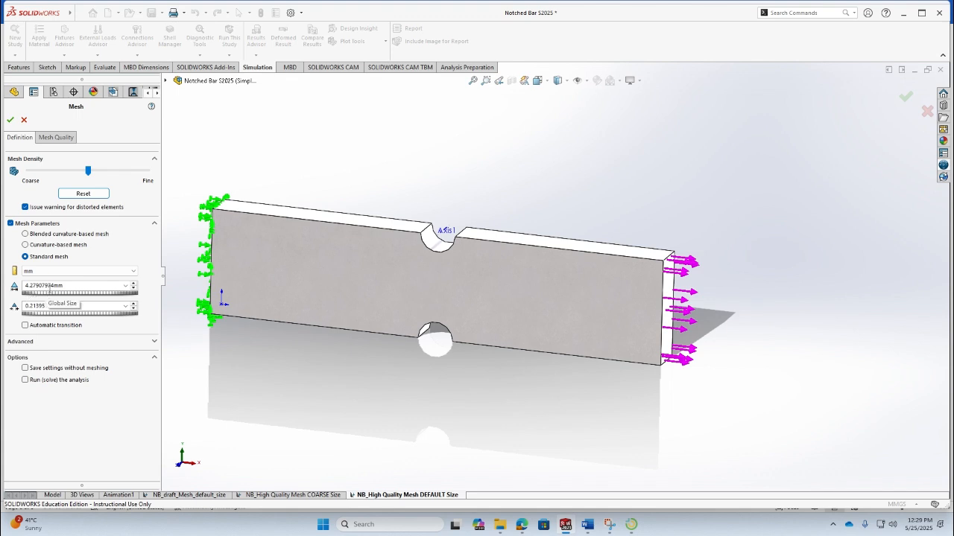
pyautogui.click(10, 119)
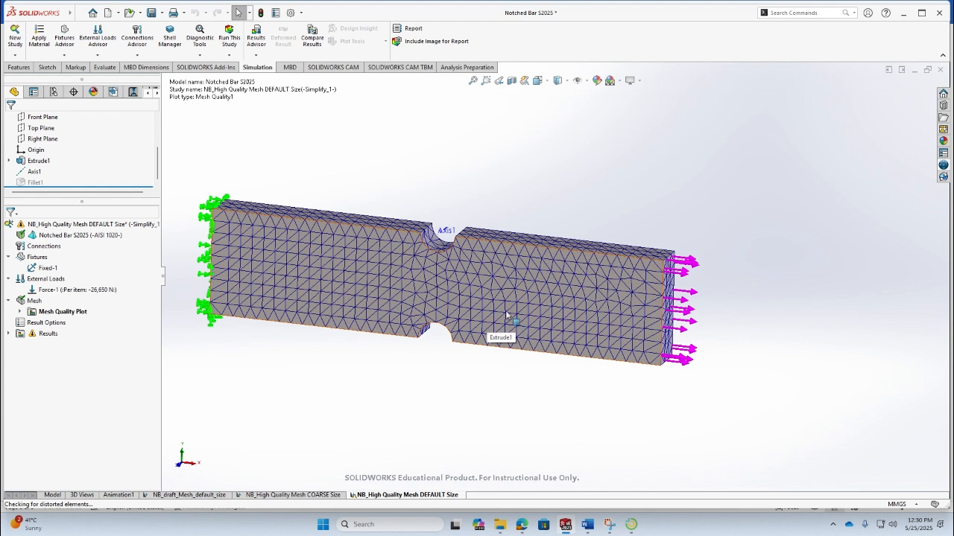
# - Open the mesh details and enter 6444 as the element count in the High Quality Mesh DEFAULT Size row
pyautogui.rightClick(29, 301)
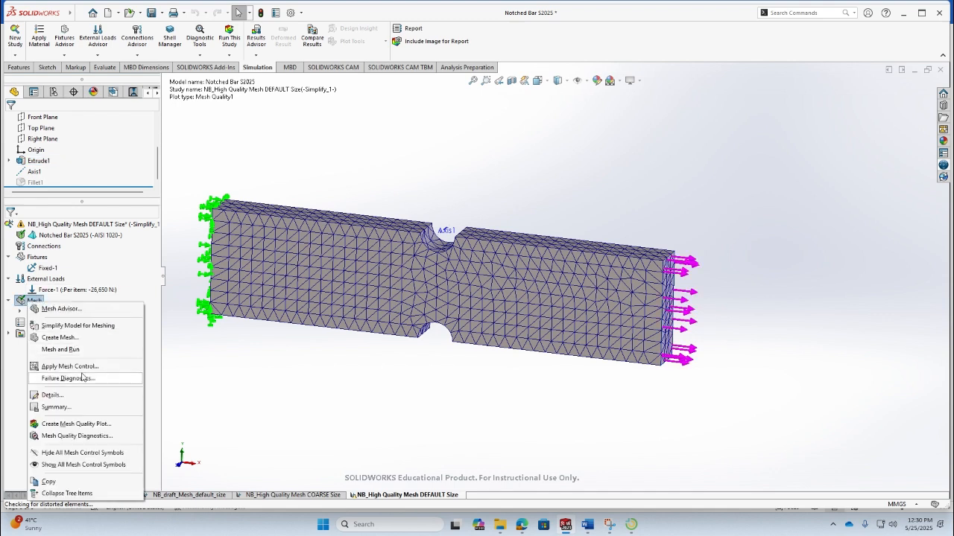
pyautogui.click(52, 395)
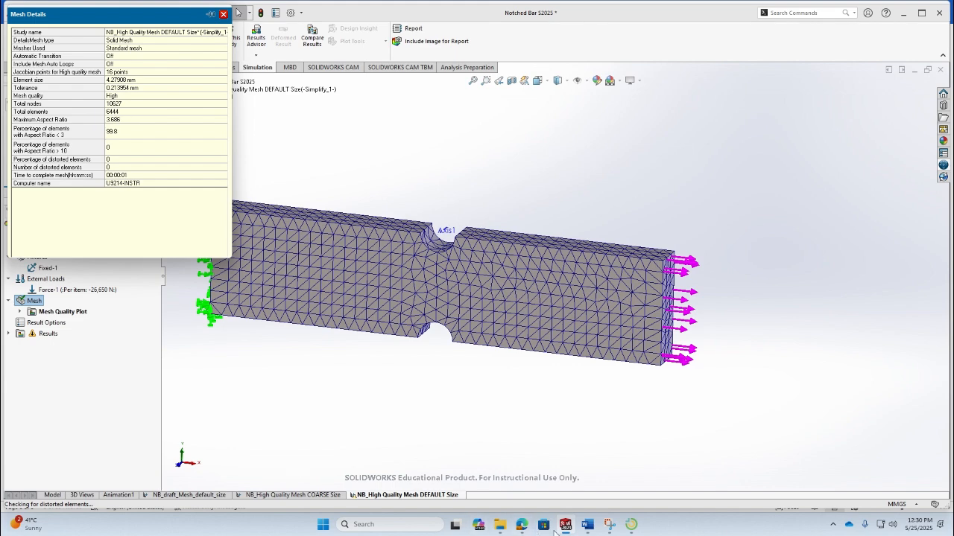
pyautogui.click(596, 530)
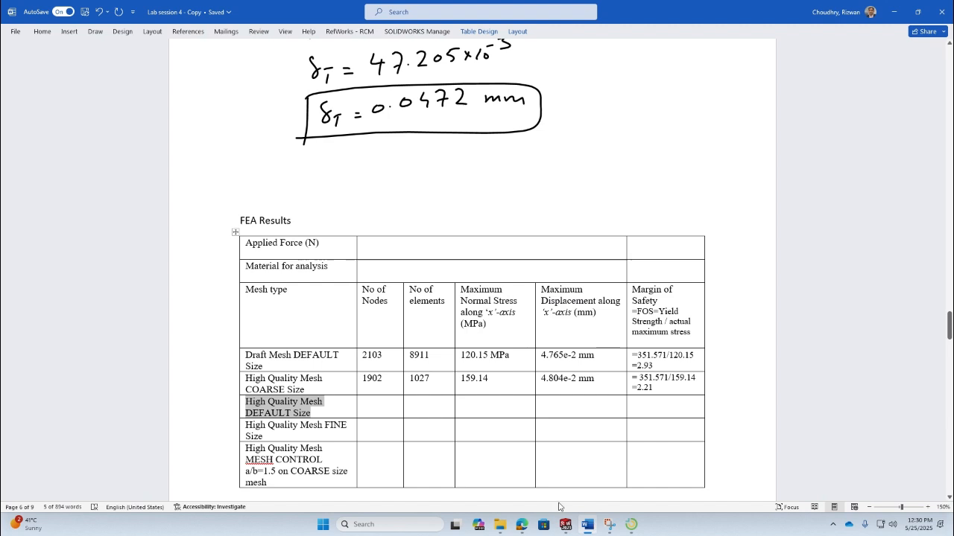
pyautogui.click(439, 414)
pyautogui.write('6444')
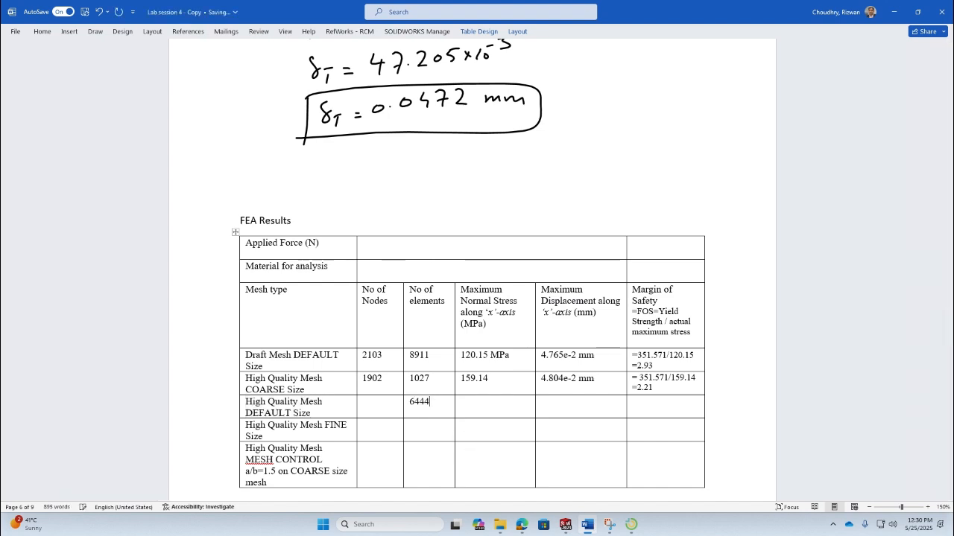
# - Recheck the mesh details and enter 10627 as the node count in the DEFAULT Size row
pyautogui.click(385, 406)
pyautogui.hotkey('alt', 'Tab')
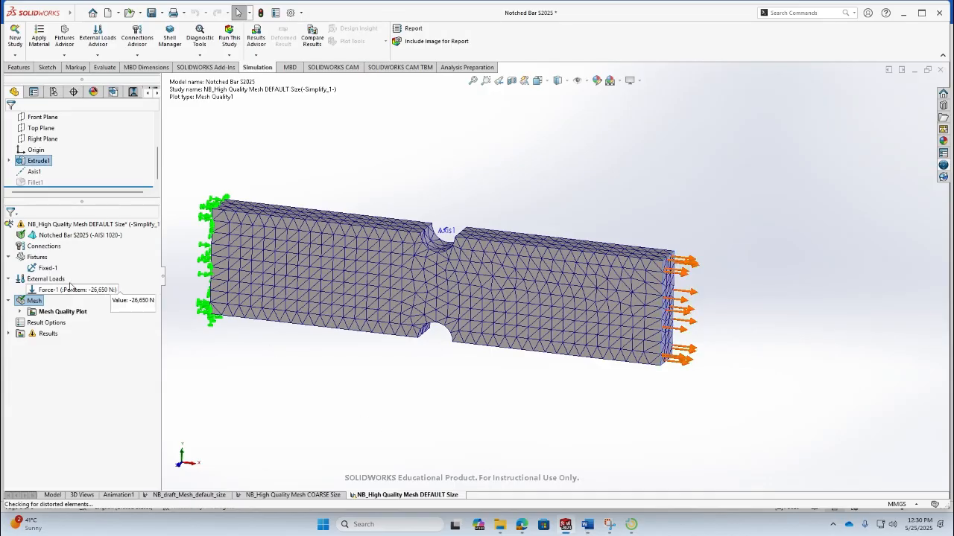
pyautogui.rightClick(43, 302)
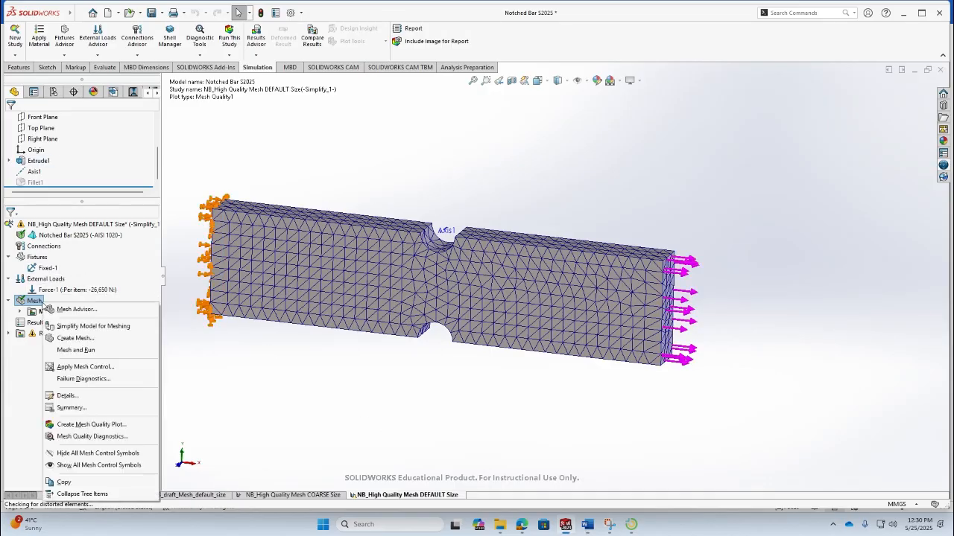
pyautogui.click(86, 396)
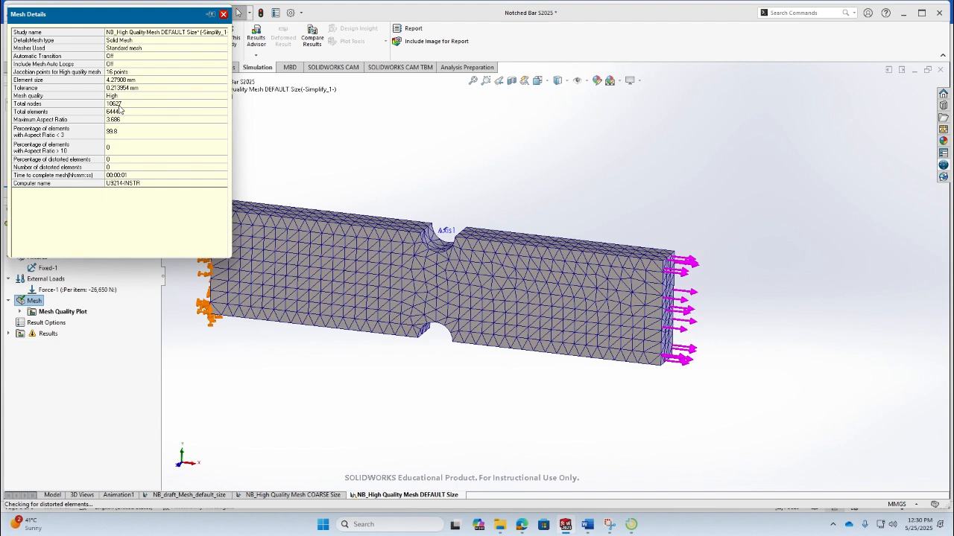
pyautogui.hotkey('alt', 'Tab')
pyautogui.write('10627')
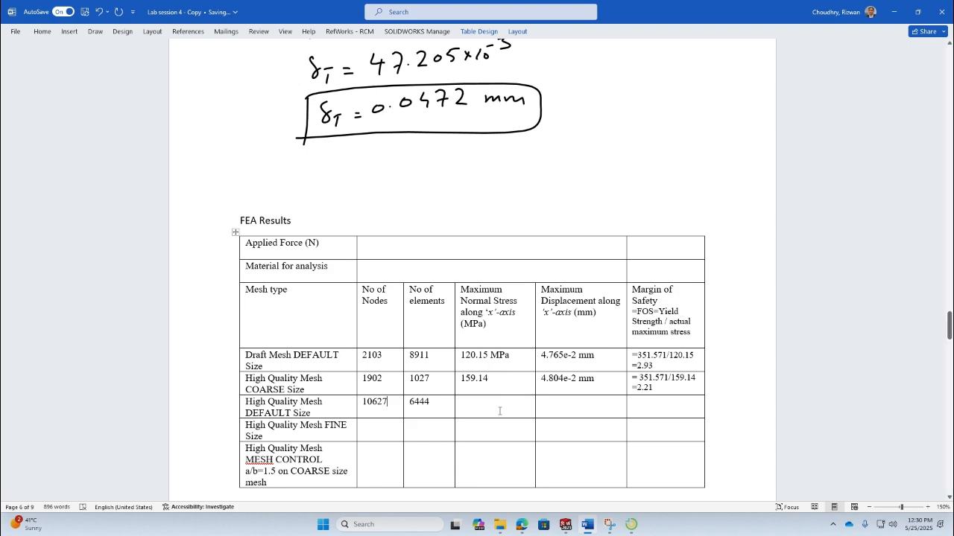
# - Run the study and open the X-normal stress plot
pyautogui.hotkey('alt', 'Tab')
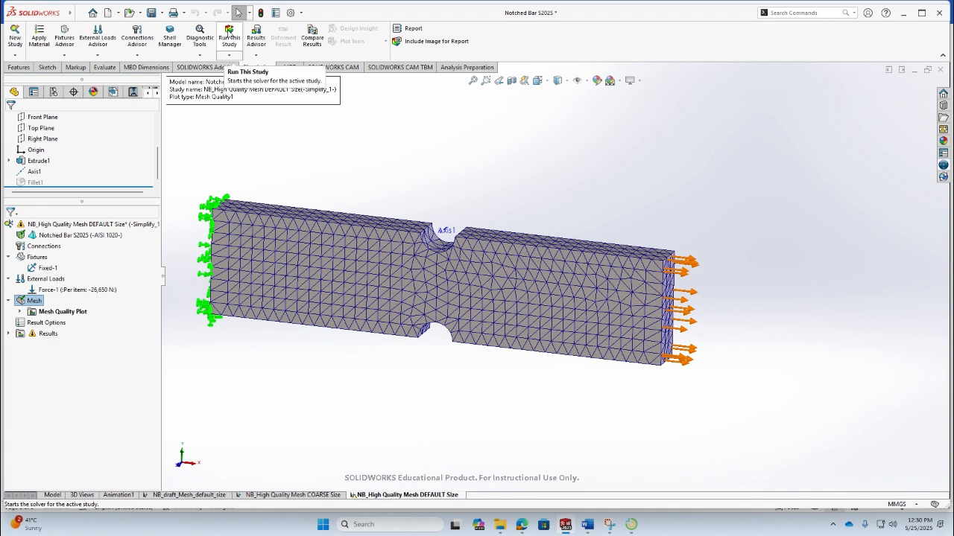
pyautogui.click(230, 35)
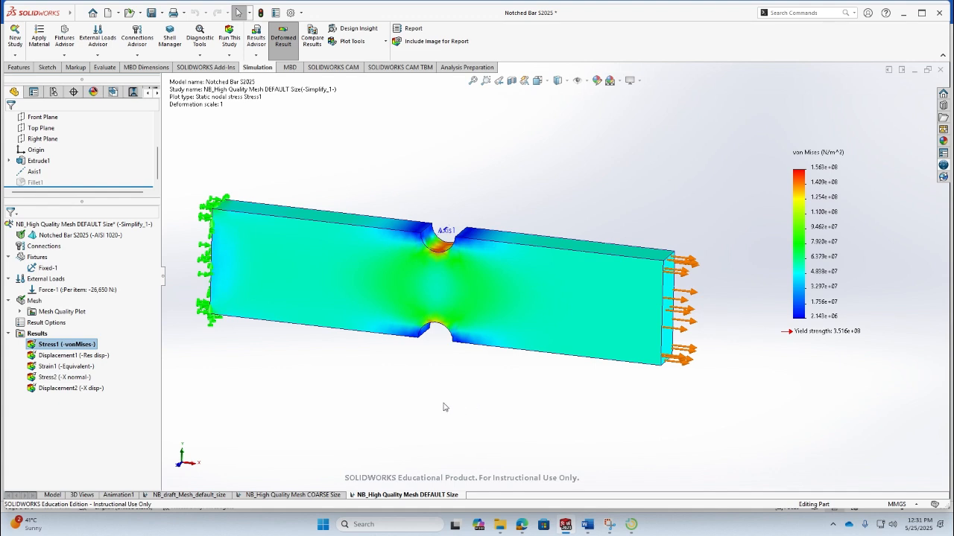
pyautogui.doubleClick(66, 377)
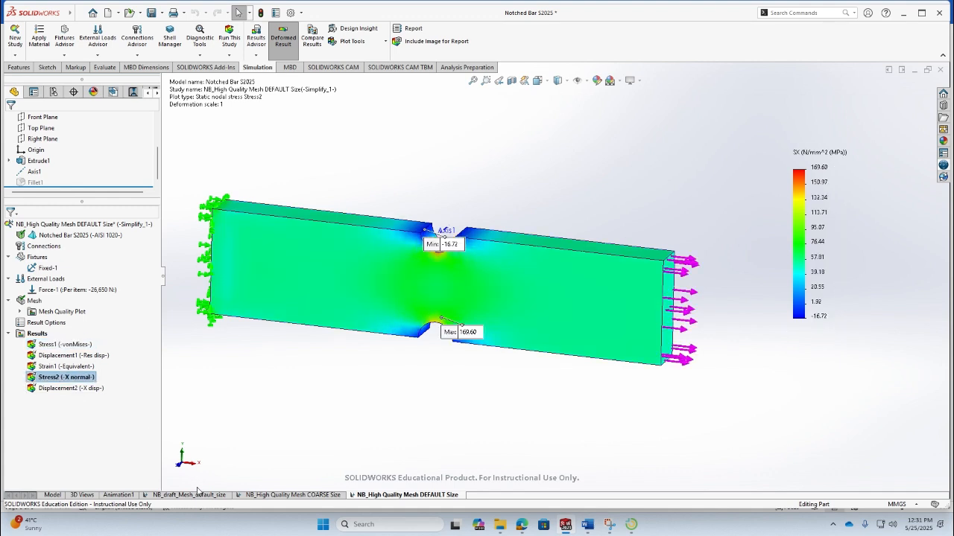
# - Reposition the plot's maximum label and enter 169.6 as the maximum normal stress in the DEFAULT Size row
pyautogui.moveTo(451, 337); pyautogui.dragTo(378, 391)
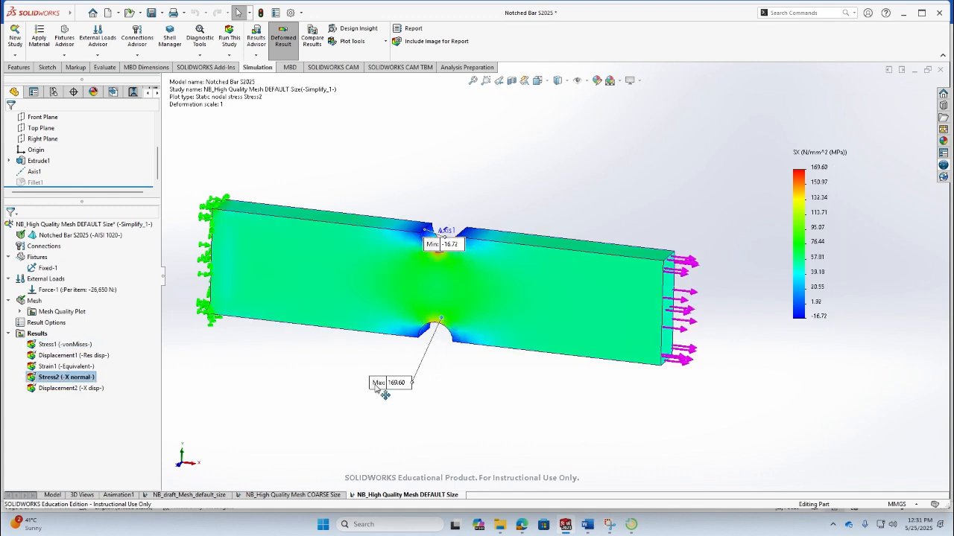
pyautogui.moveTo(467, 366); pyautogui.dragTo(384, 350, button='middle')
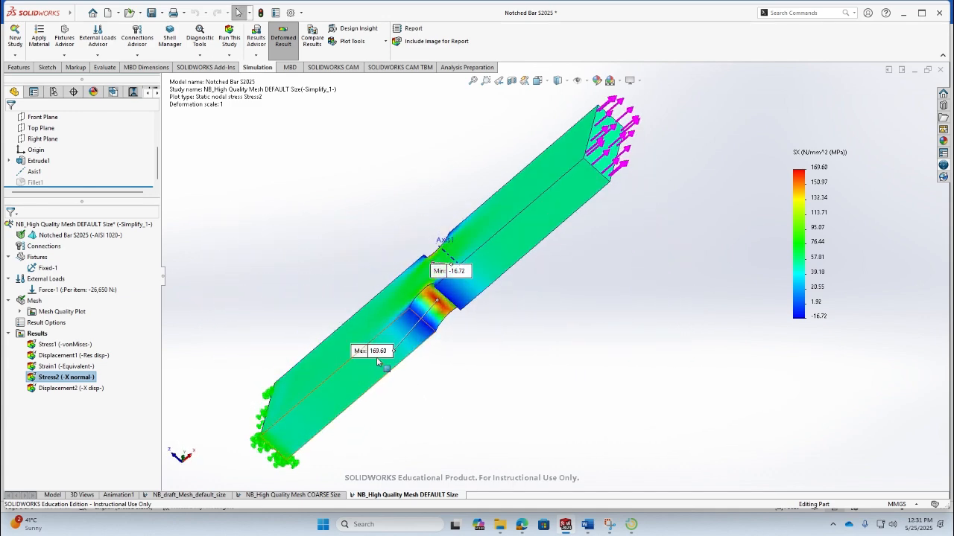
pyautogui.moveTo(373, 351); pyautogui.dragTo(504, 372)
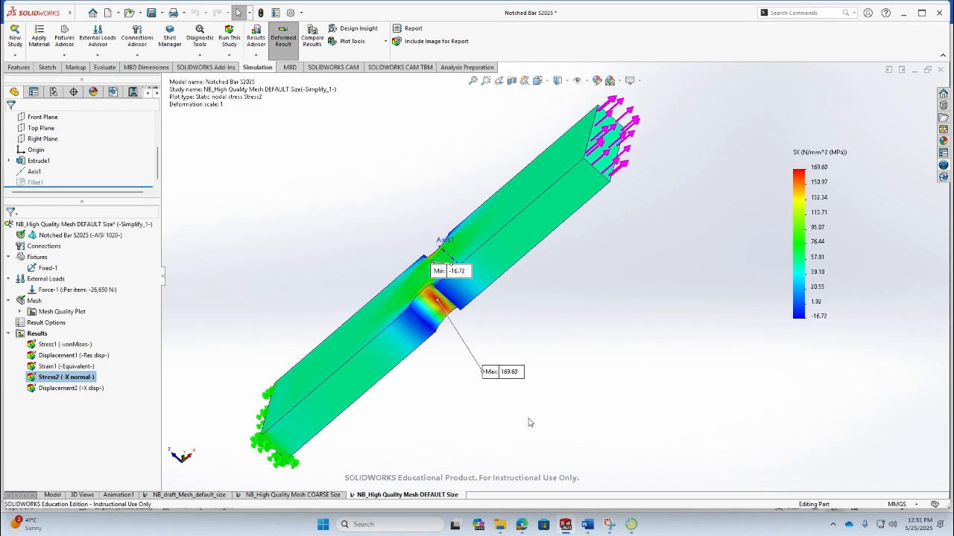
pyautogui.hotkey('alt', 'Tab')
pyautogui.write('1')
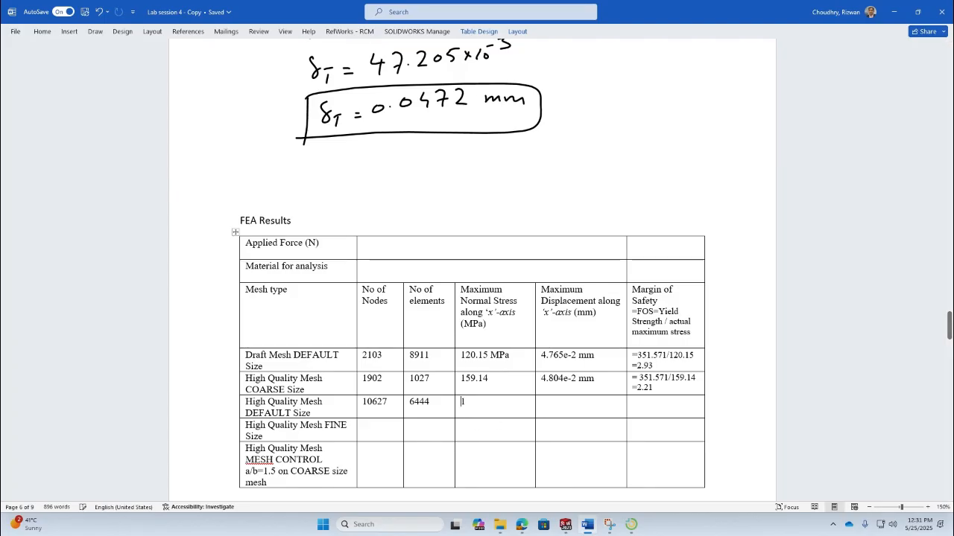
pyautogui.write('69.6')
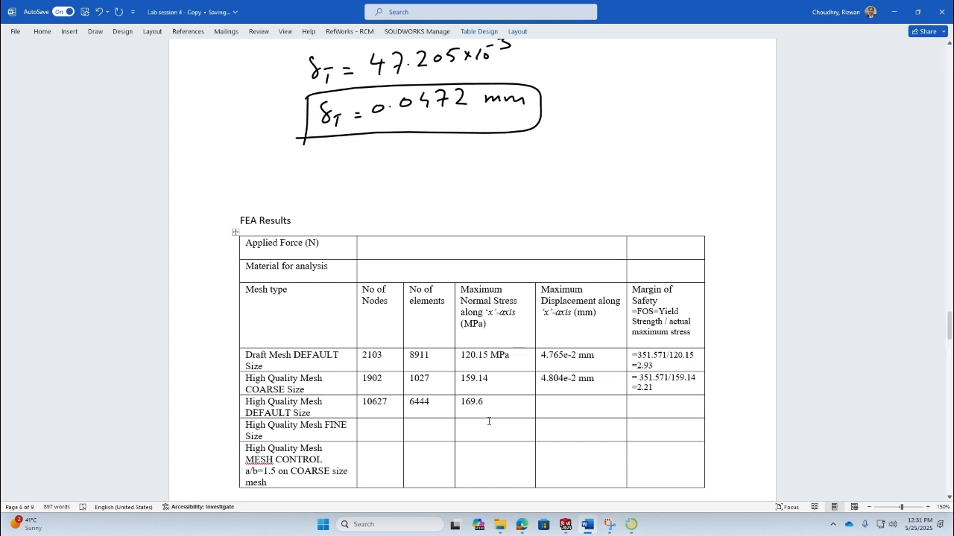
# - Open the X-displacement plot and move its maximum label clear of the bar
pyautogui.hotkey('alt', 'Tab')
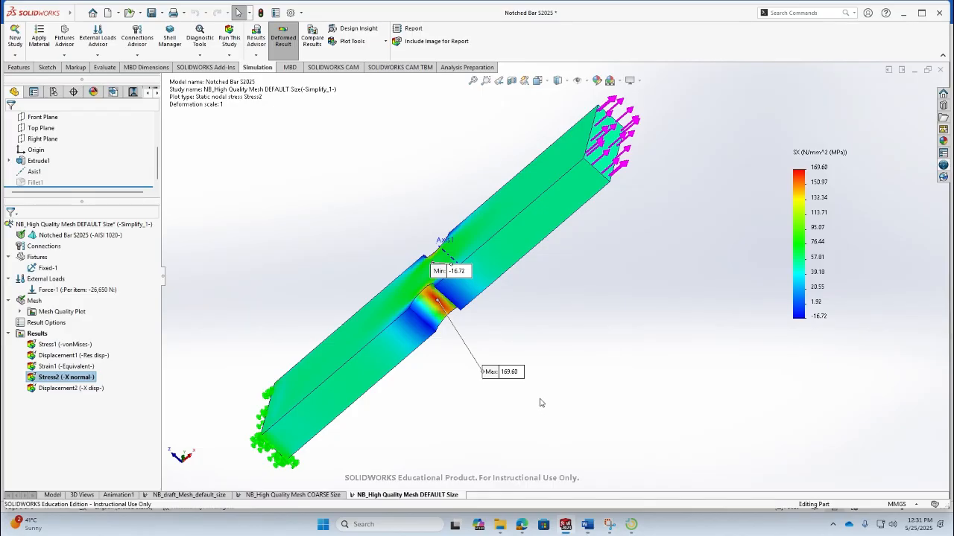
pyautogui.moveTo(442, 385); pyautogui.dragTo(421, 290, button='middle')
pyautogui.moveTo(441, 266); pyautogui.dragTo(352, 206)
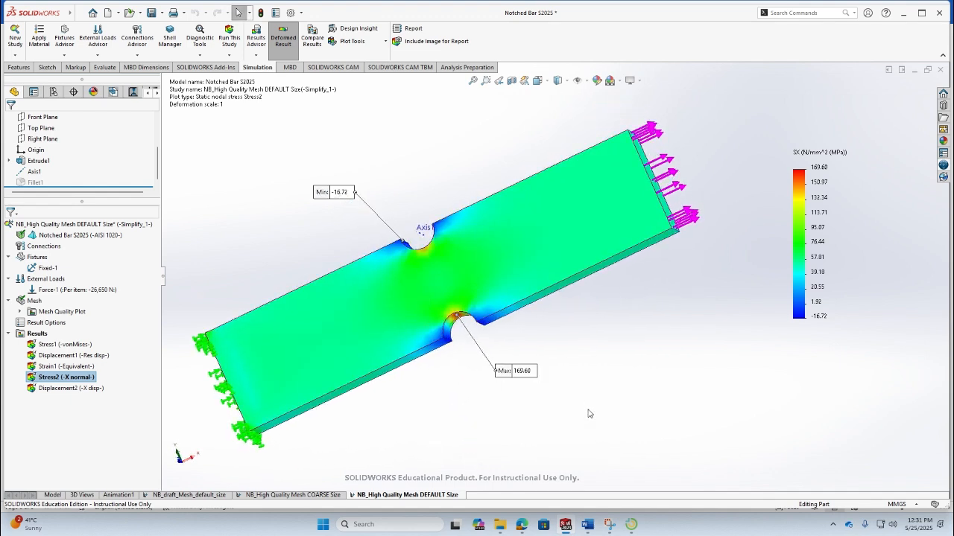
pyautogui.moveTo(619, 306); pyautogui.dragTo(644, 396, button='middle')
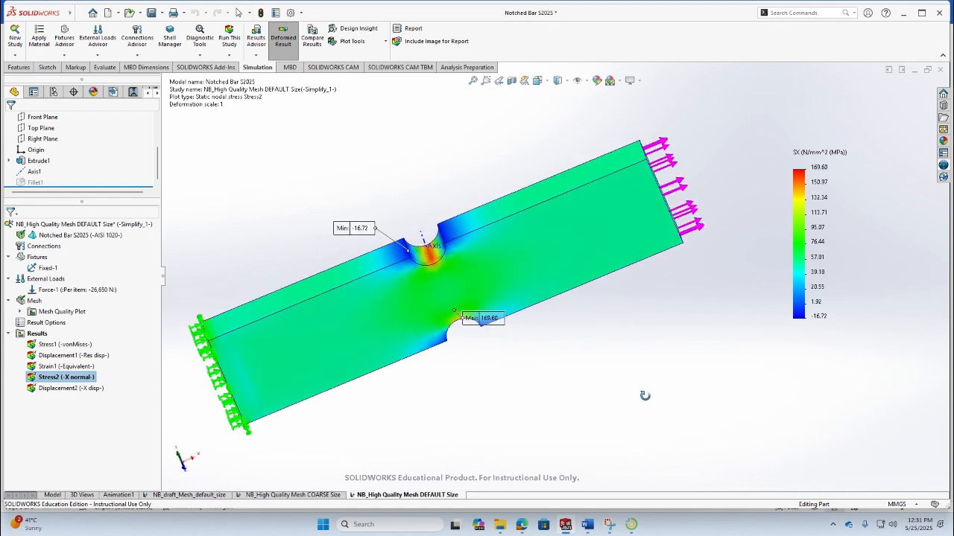
pyautogui.doubleClick(83, 388)
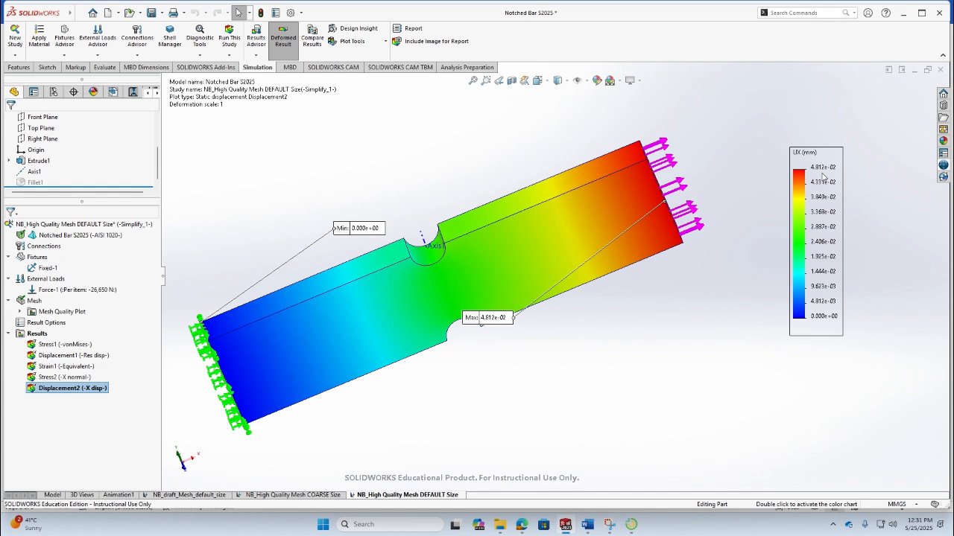
pyautogui.moveTo(492, 319); pyautogui.dragTo(782, 364)
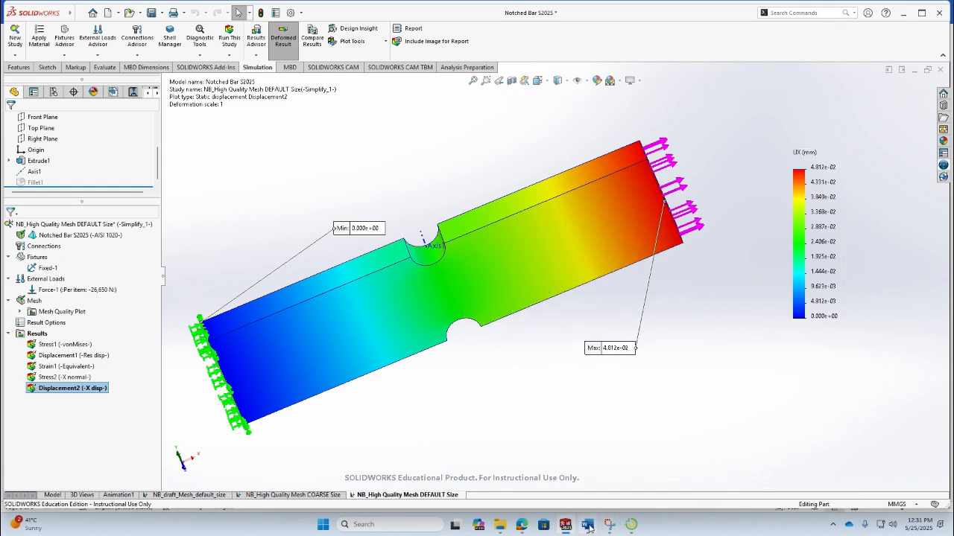
# - Enter 4.812e-4 as the maximum displacement in the DEFAULT Size row of the report table
pyautogui.click(626, 461)
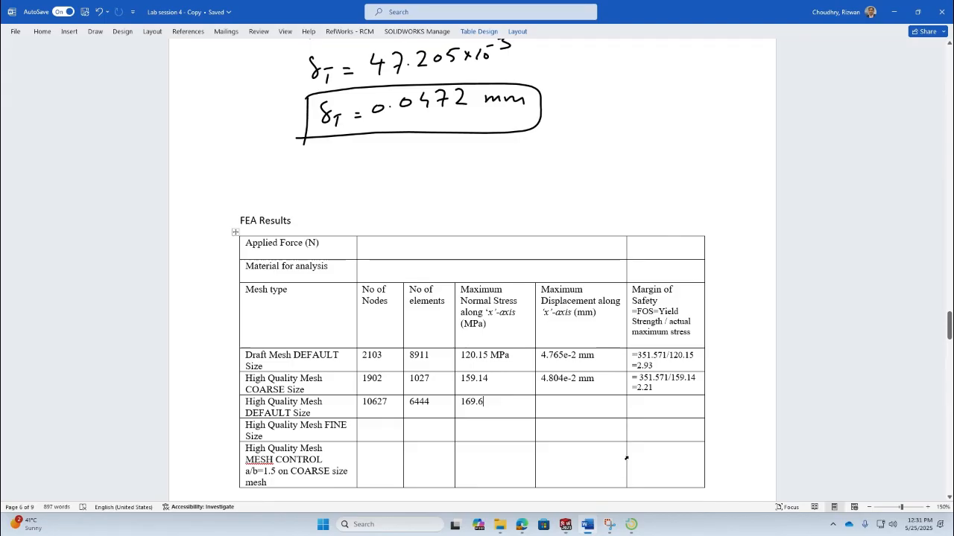
pyautogui.click(580, 412)
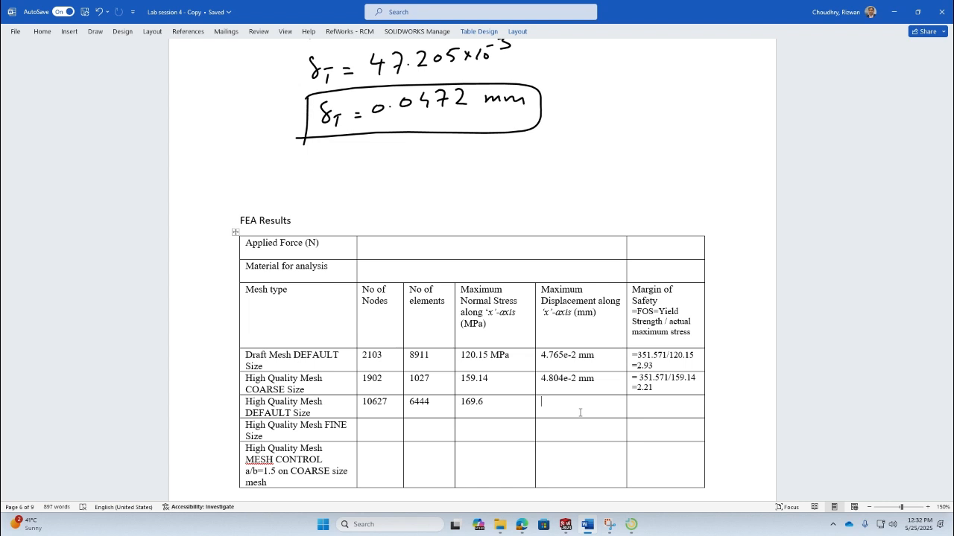
pyautogui.write('4.81')
pyautogui.hotkey('alt', 'Tab')
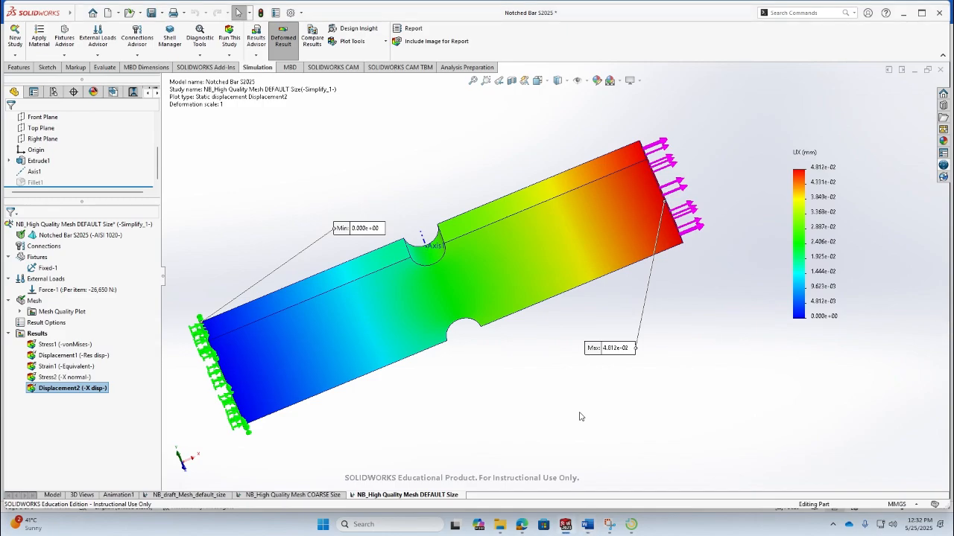
pyautogui.hotkey('alt', 'Tab')
pyautogui.write('2')
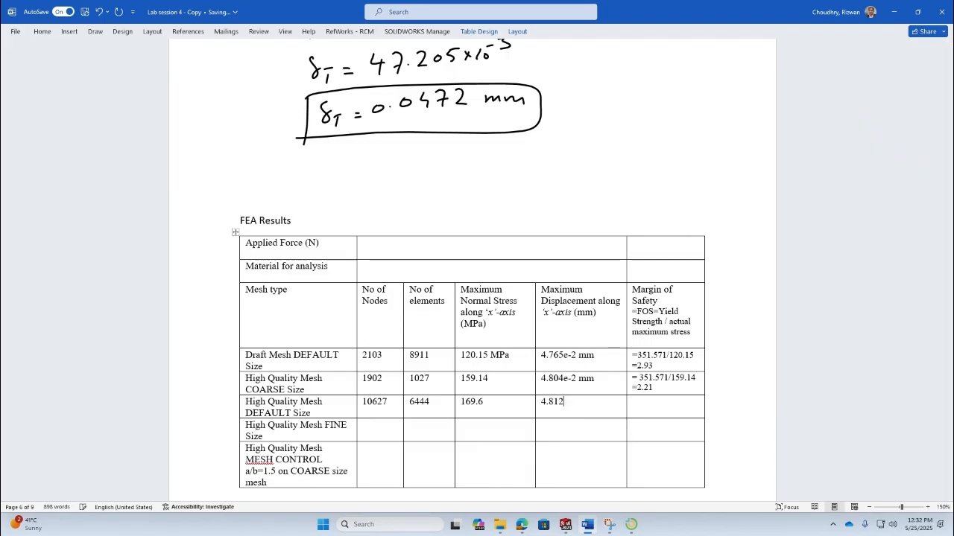
pyautogui.write('e-4')
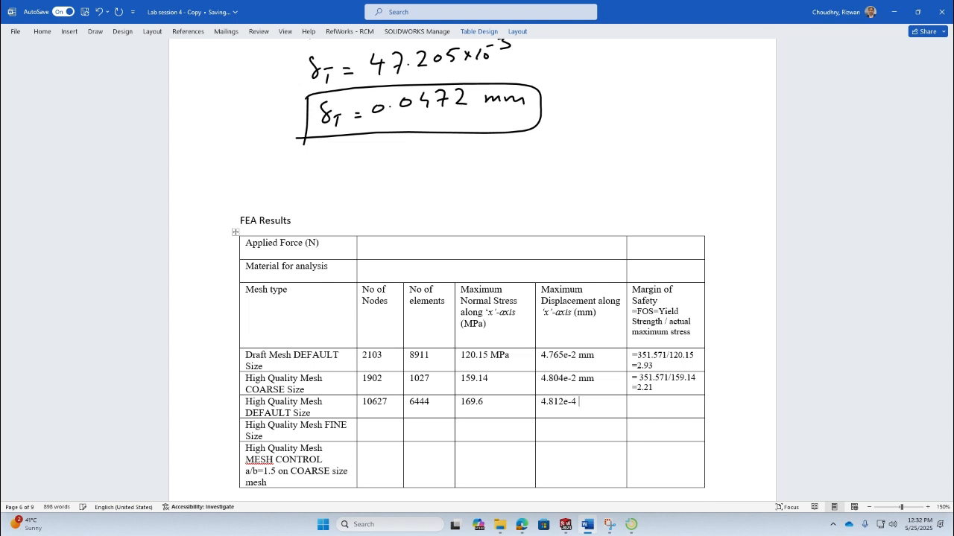
# - Correct the DEFAULT Size row's maximum displacement to 4.812e-2 mm
pyautogui.press('BackSpace')
pyautogui.press('BackSpace')
pyautogui.write('2 mm')
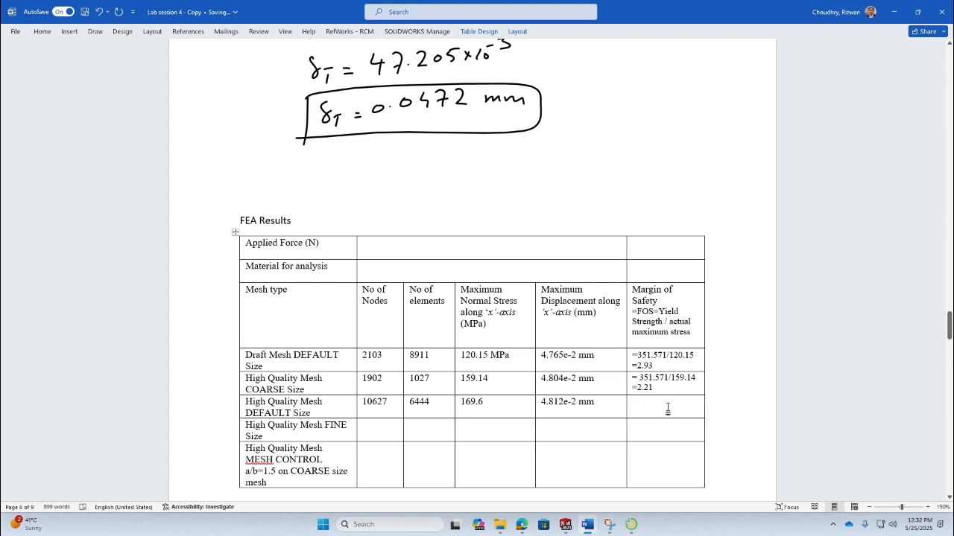
# - Enter the margin of safety 351.571/169.6 = 2.07 in the DEFAULT Size row
pyautogui.write('351.571')
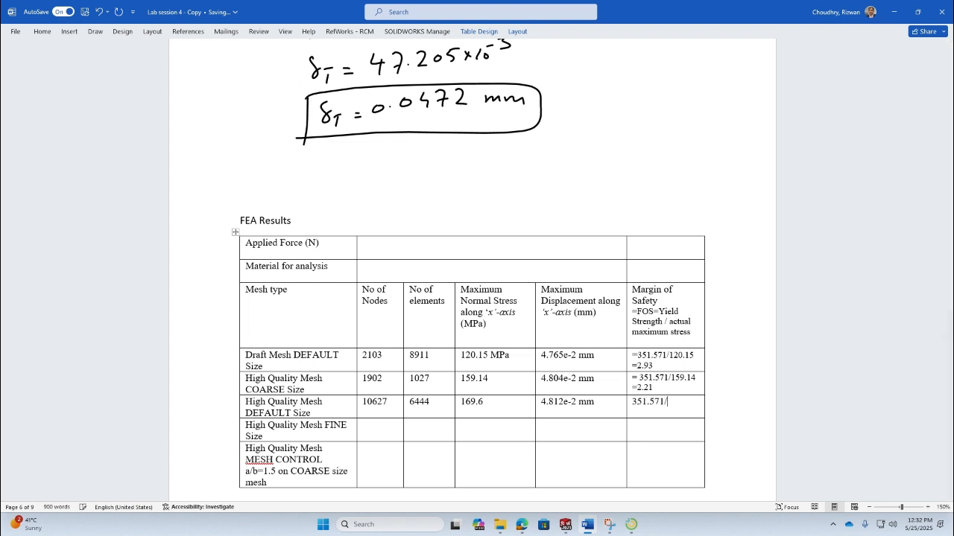
pyautogui.write('/169.')
pyautogui.write('2.07')
pyautogui.press('BackSpace')
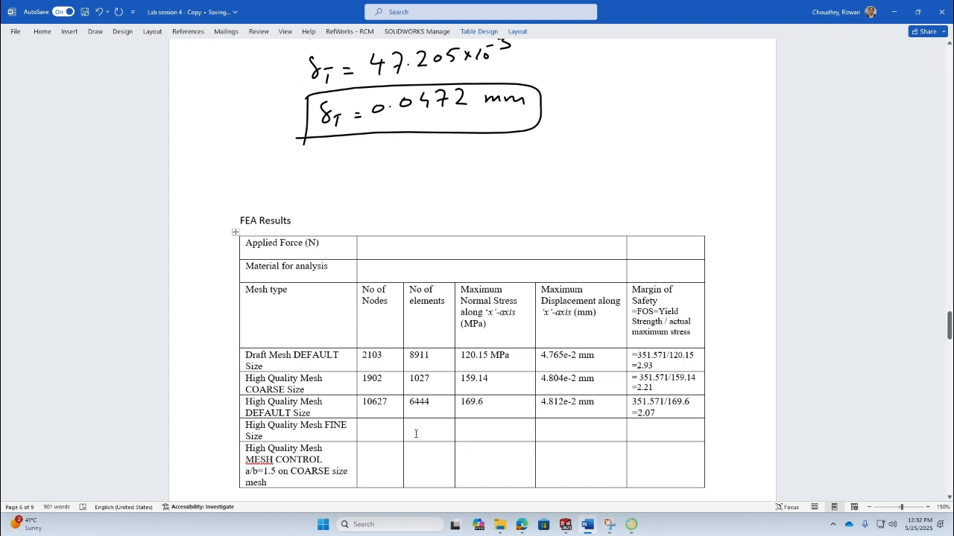
# - Copy the DEFAULT Size study into a new study named NB_High Quality Mesh FINE Size, reusing the table's row label
pyautogui.click(373, 435)
pyautogui.moveTo(272, 436); pyautogui.dragTo(245, 425)
pyautogui.hotkey('ctrl', 'c')
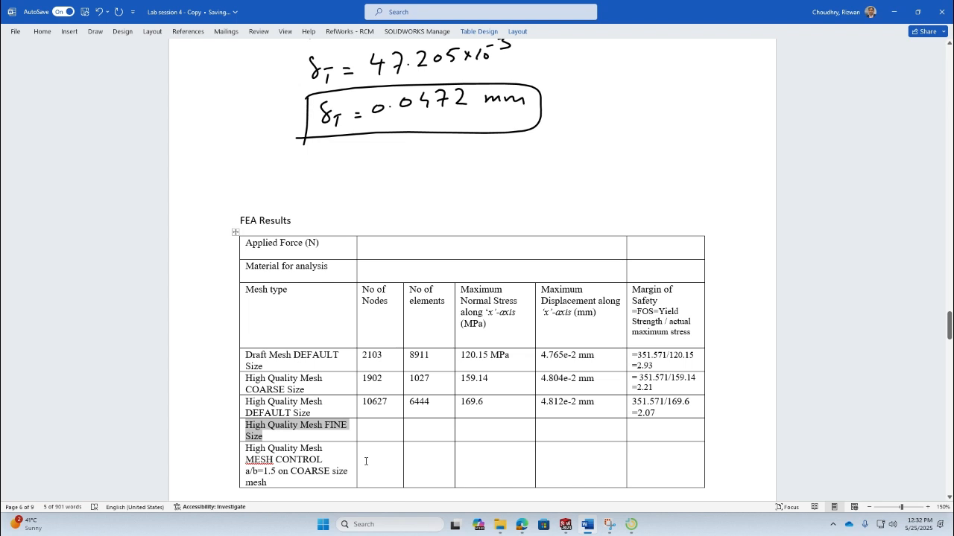
pyautogui.hotkey('alt', 'Tab')
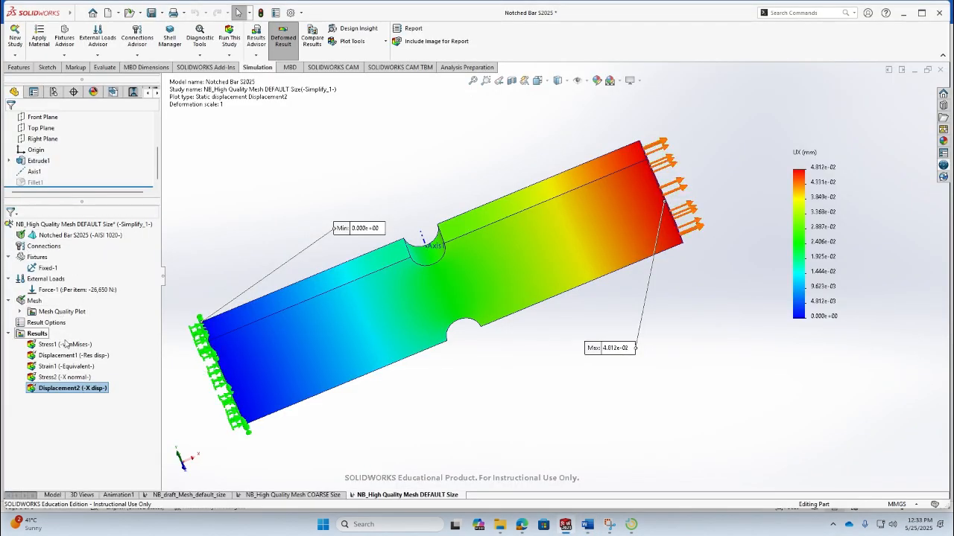
pyautogui.rightClick(375, 496)
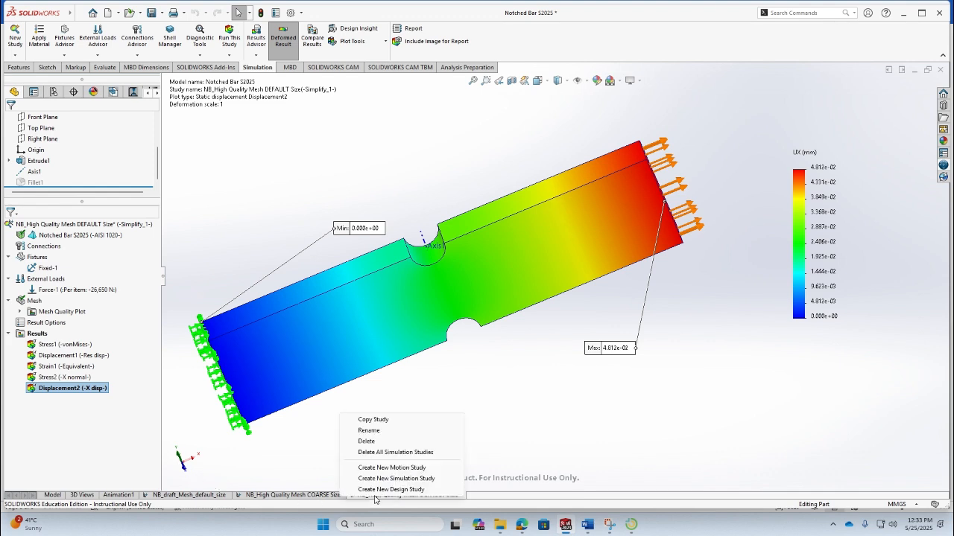
pyautogui.click(378, 420)
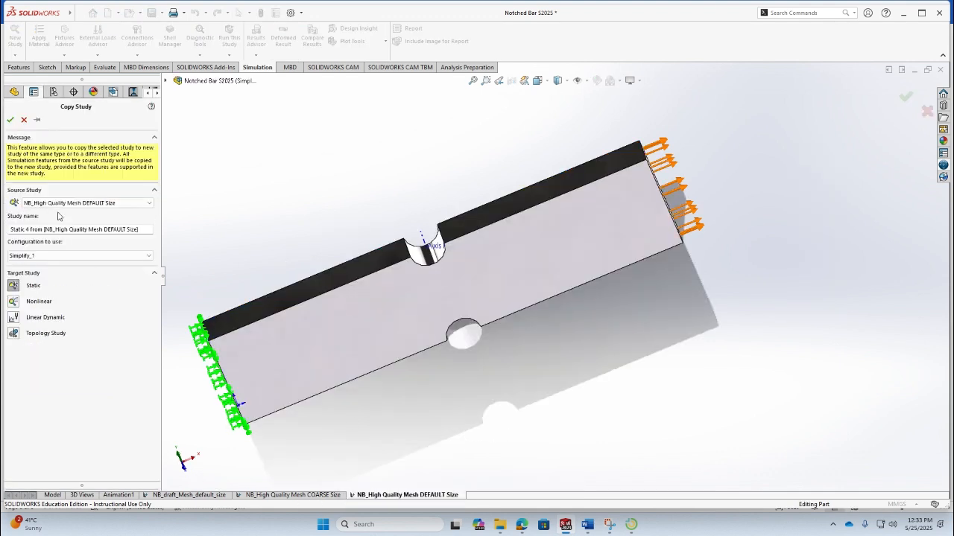
pyautogui.click(148, 229)
pyautogui.moveTo(147, 230); pyautogui.dragTo(4, 229)
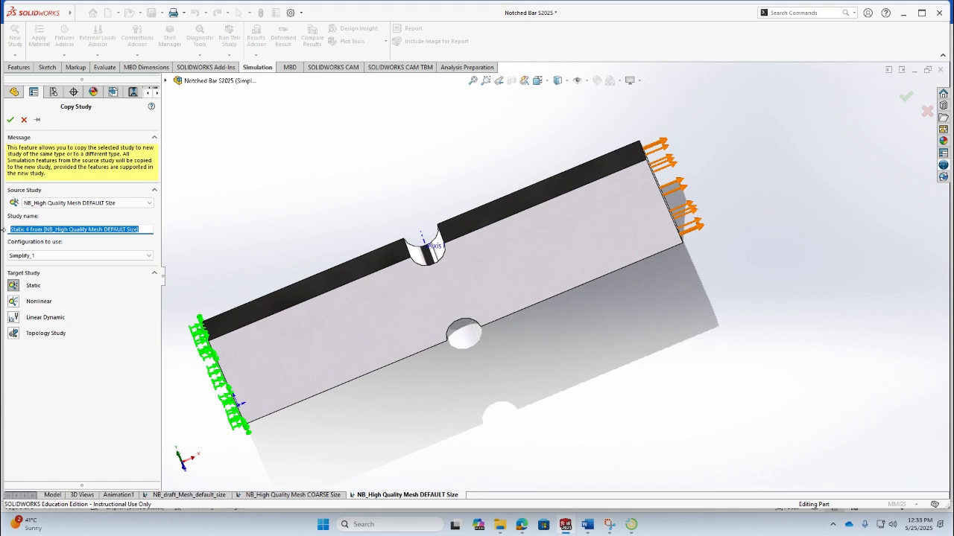
pyautogui.hotkey('ctrl', 'v')
pyautogui.press('Home')
pyautogui.write('NB_')
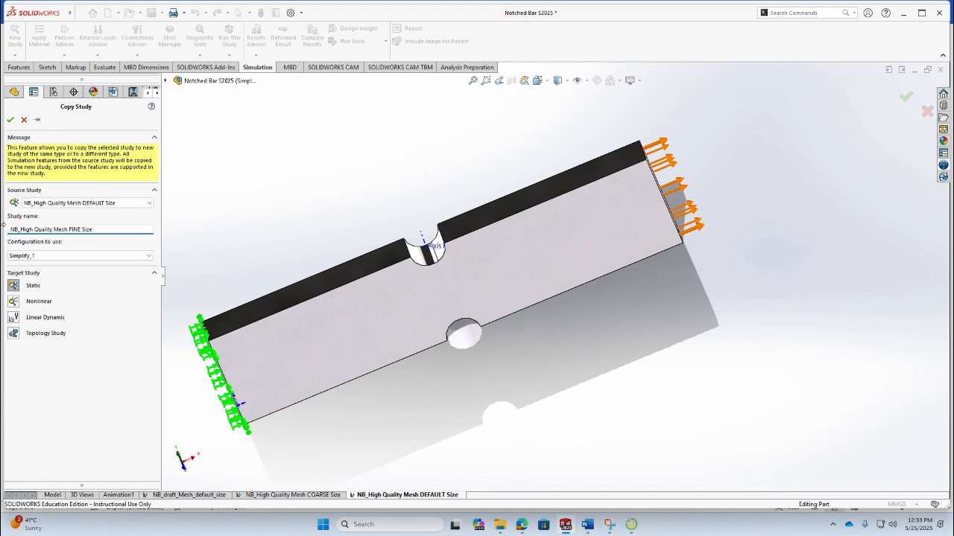
pyautogui.click(10, 119)
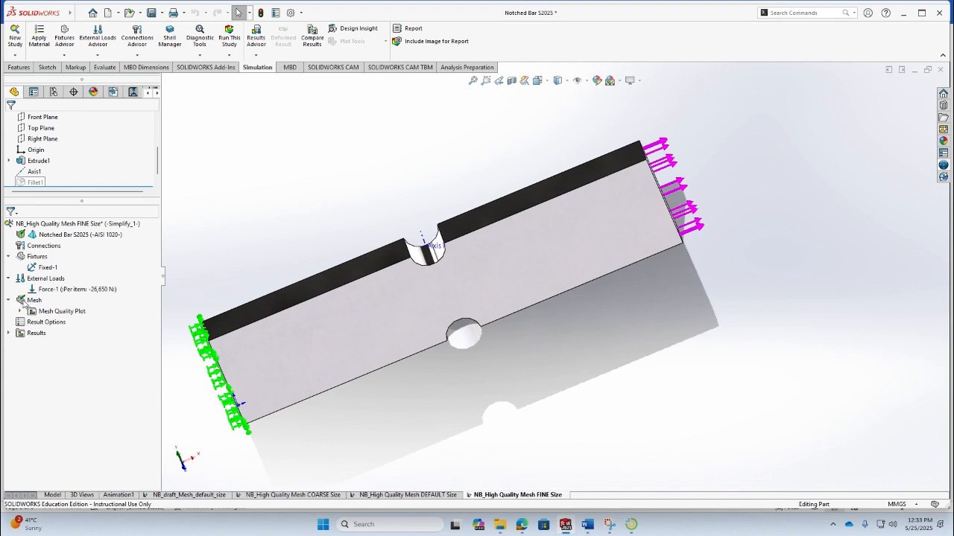
# - Create the study's high-quality mesh with the mesh density slider set to Fine
pyautogui.rightClick(24, 302)
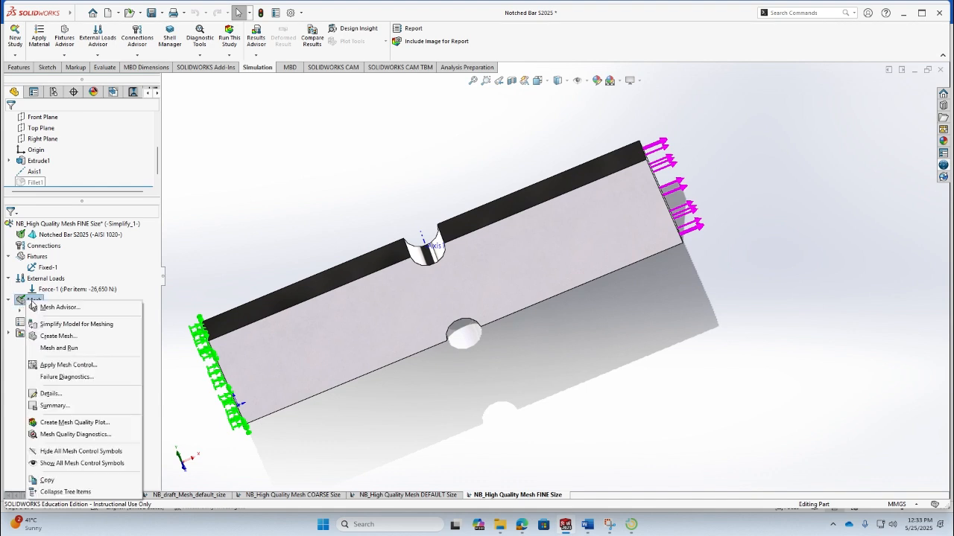
pyautogui.click(62, 336)
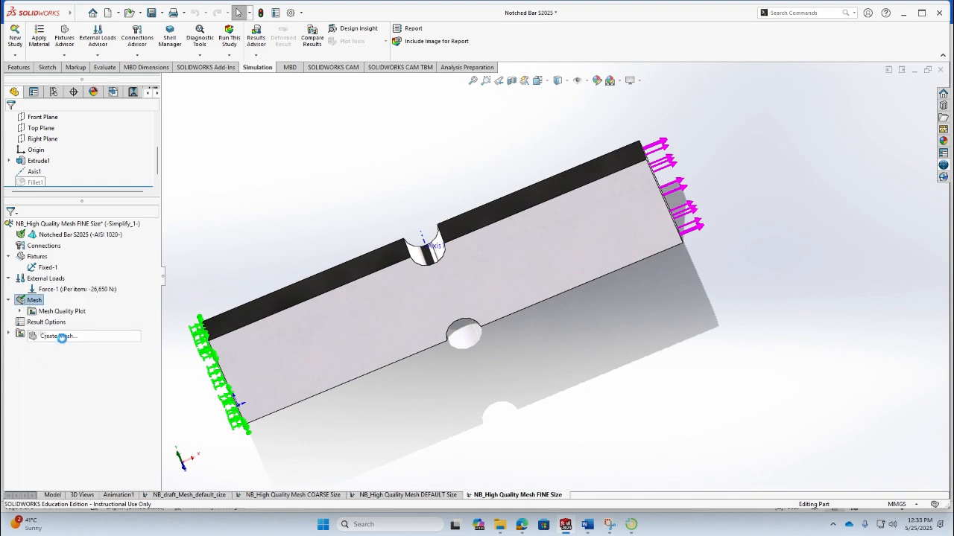
pyautogui.click(511, 248)
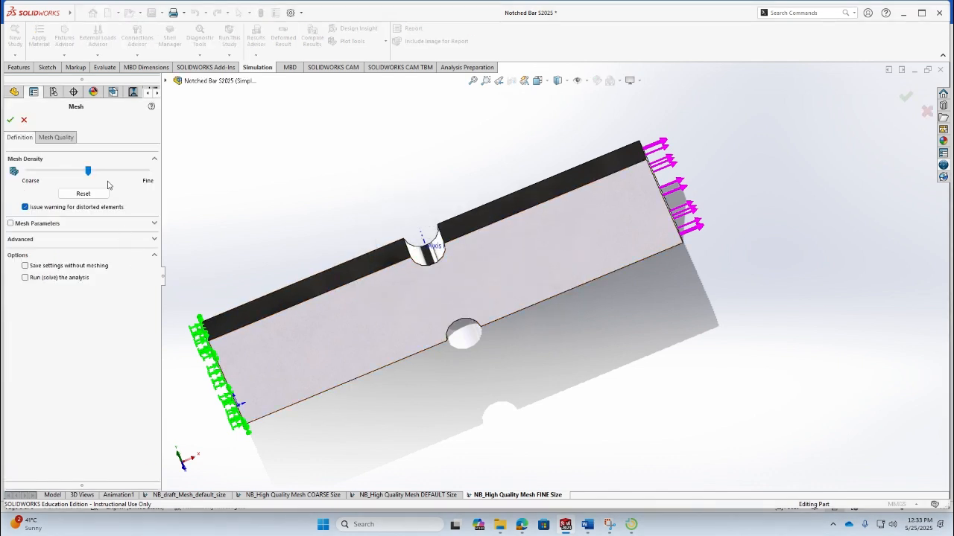
pyautogui.click(153, 225)
pyautogui.click(154, 225)
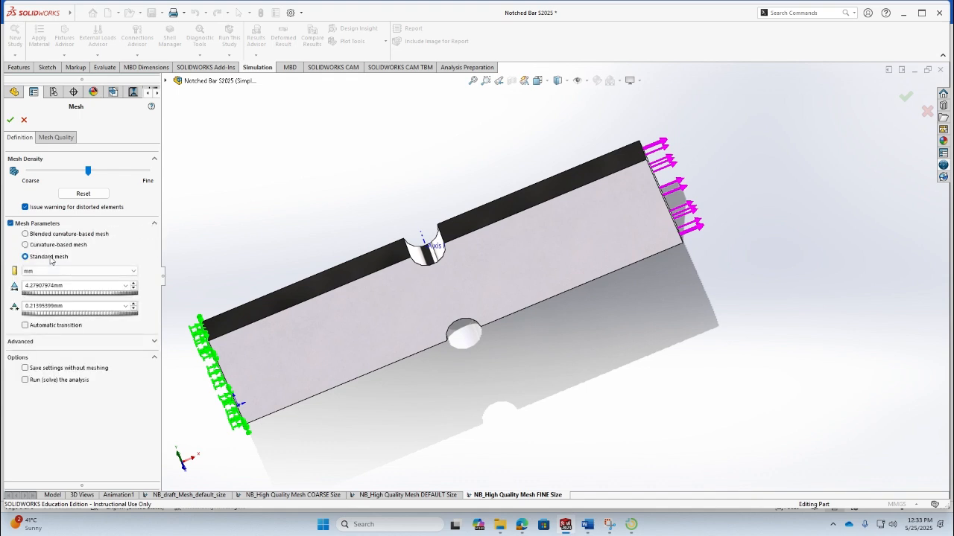
pyautogui.click(64, 139)
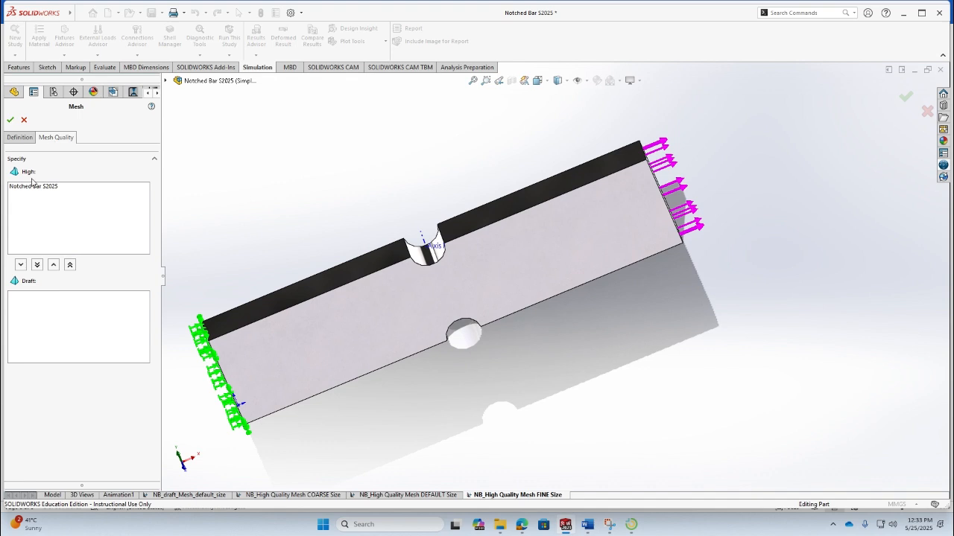
pyautogui.click(19, 138)
pyautogui.moveTo(89, 173); pyautogui.dragTo(148, 172)
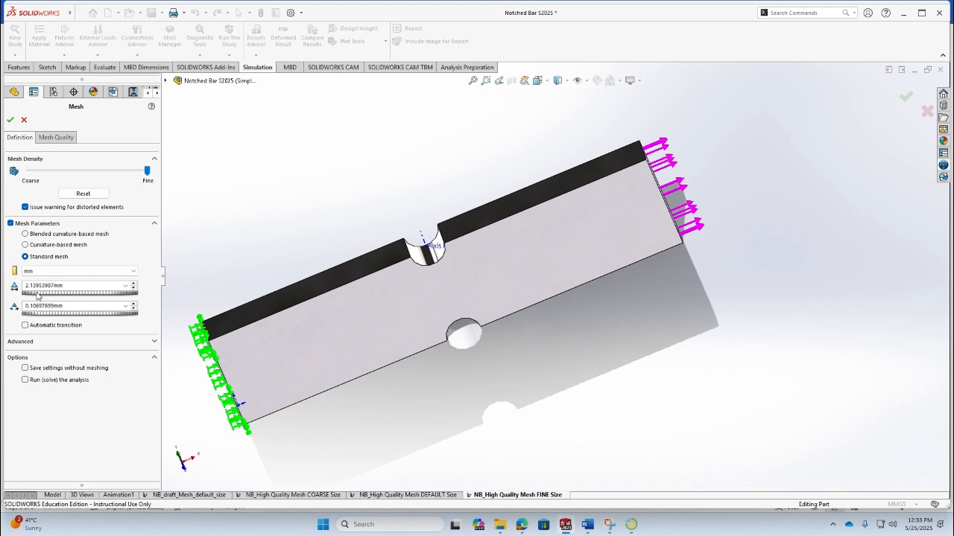
pyautogui.click(10, 119)
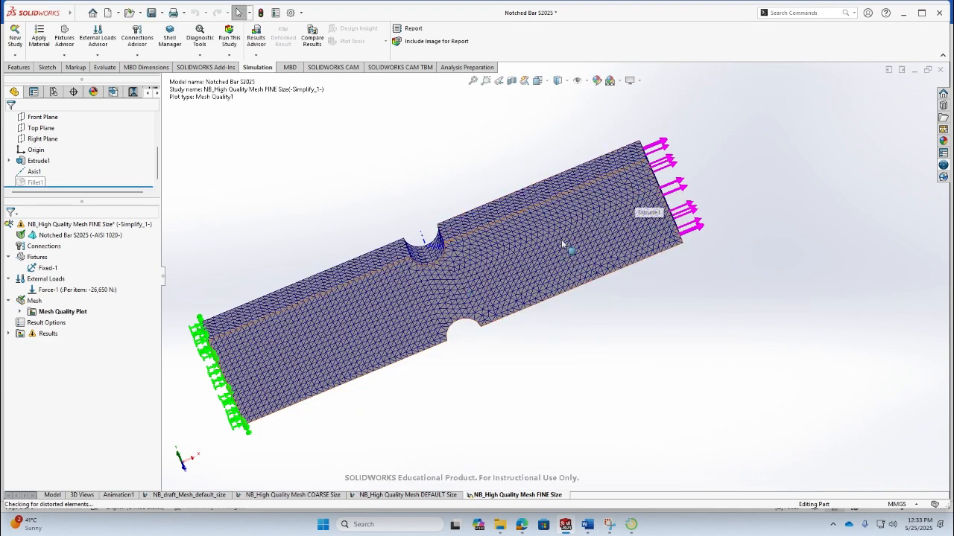
# - Open the mesh details and enter 80860 as the number of nodes in the FINE Size row
pyautogui.click(654, 223)
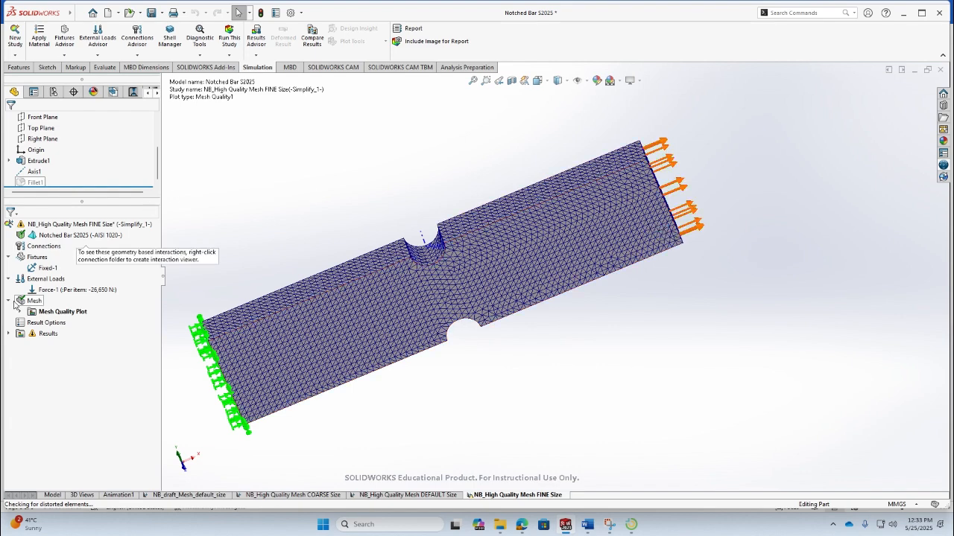
pyautogui.rightClick(35, 301)
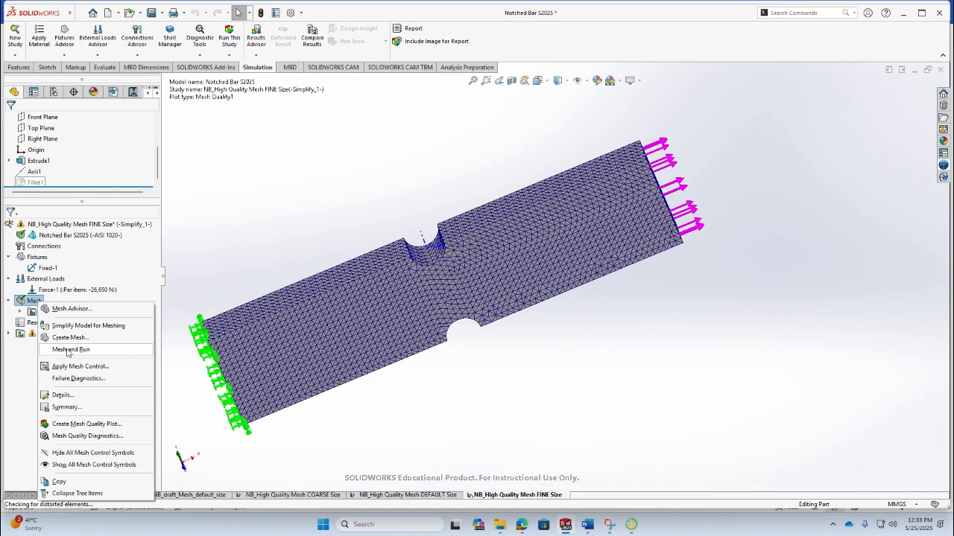
pyautogui.click(62, 395)
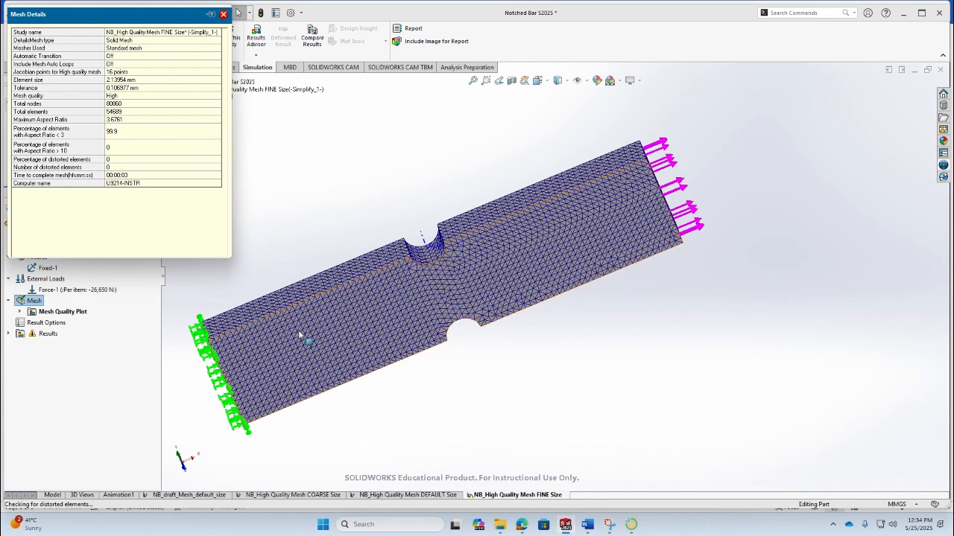
pyautogui.hotkey('alt', 'Tab')
pyautogui.click(377, 430)
pyautogui.write('80860')
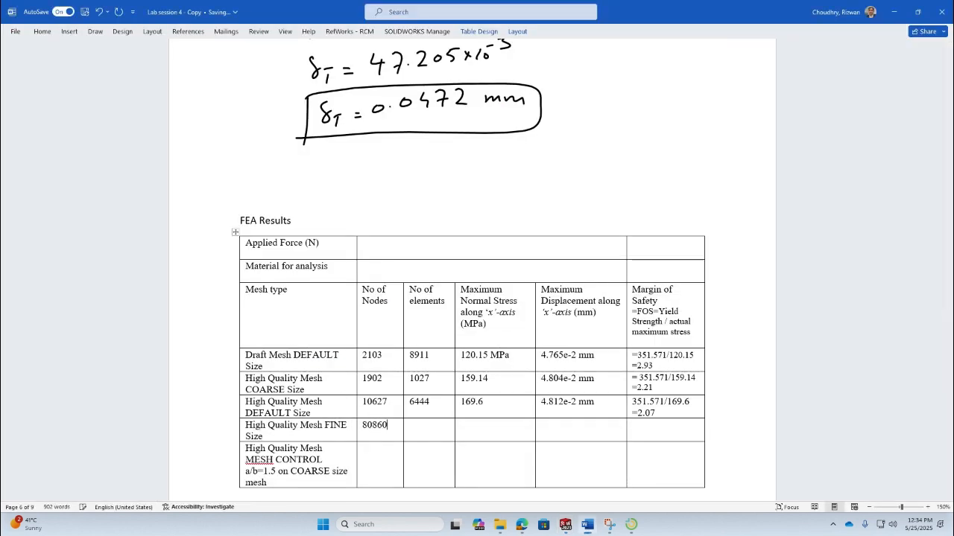
# - Reopen the mesh details and enter 54689 as the number of elements in the FINE Size row
pyautogui.hotkey('alt', 'Tab')
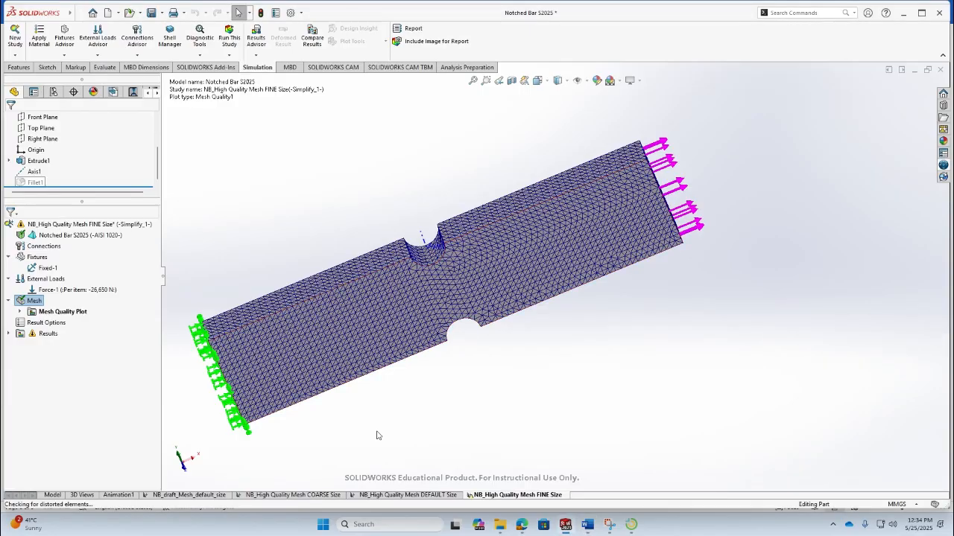
pyautogui.rightClick(35, 301)
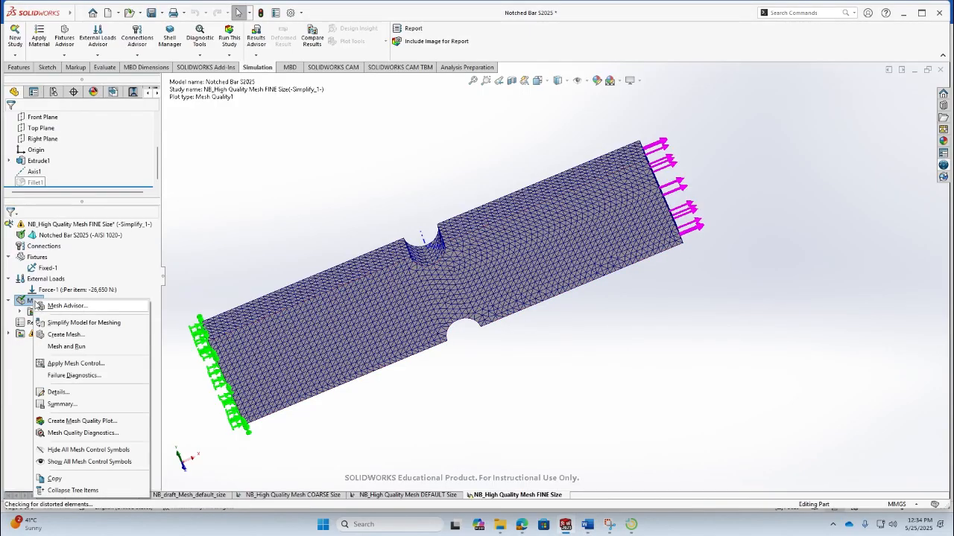
pyautogui.click(58, 392)
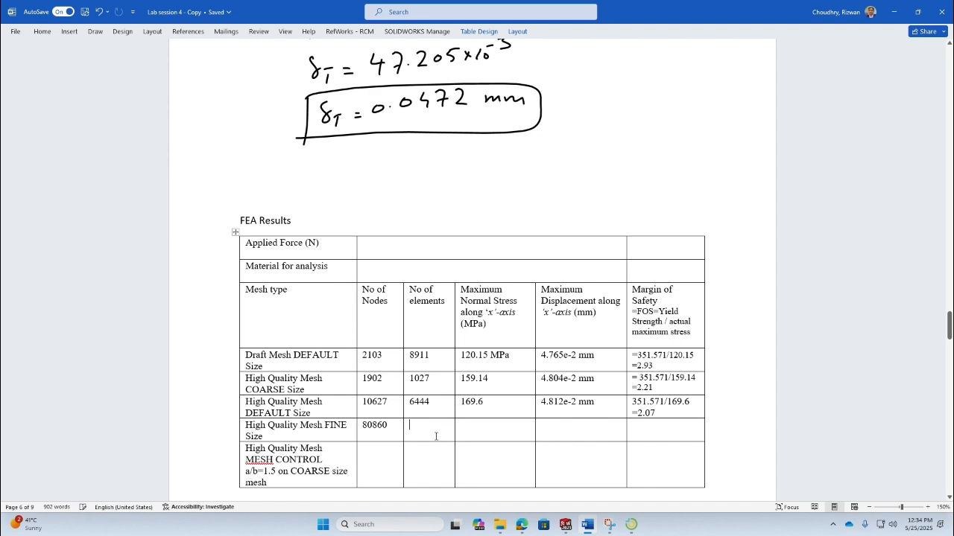
pyautogui.write('54689')
# - Run the FINE Size study and open the X-normal stress plot
pyautogui.hotkey('alt', 'Tab')
pyautogui.click(225, 36)
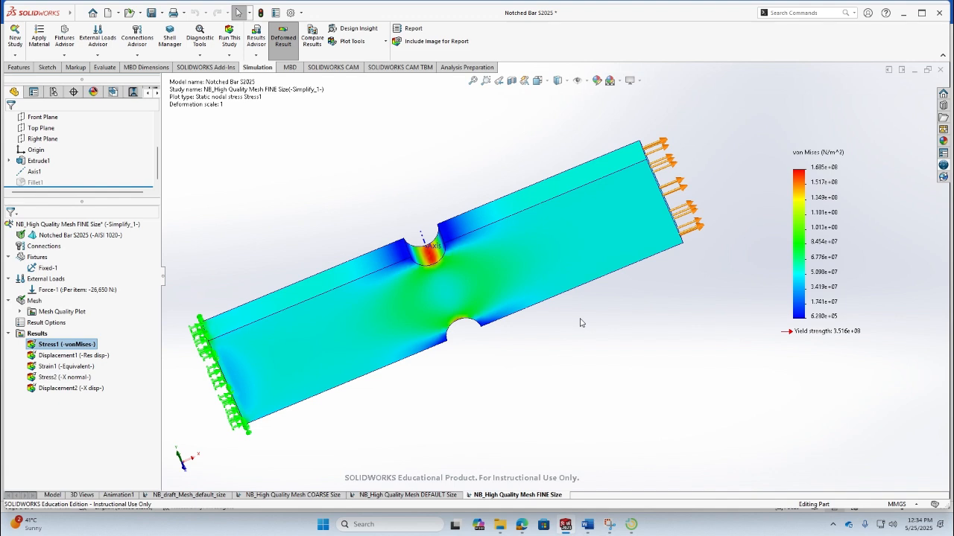
pyautogui.doubleClick(64, 377)
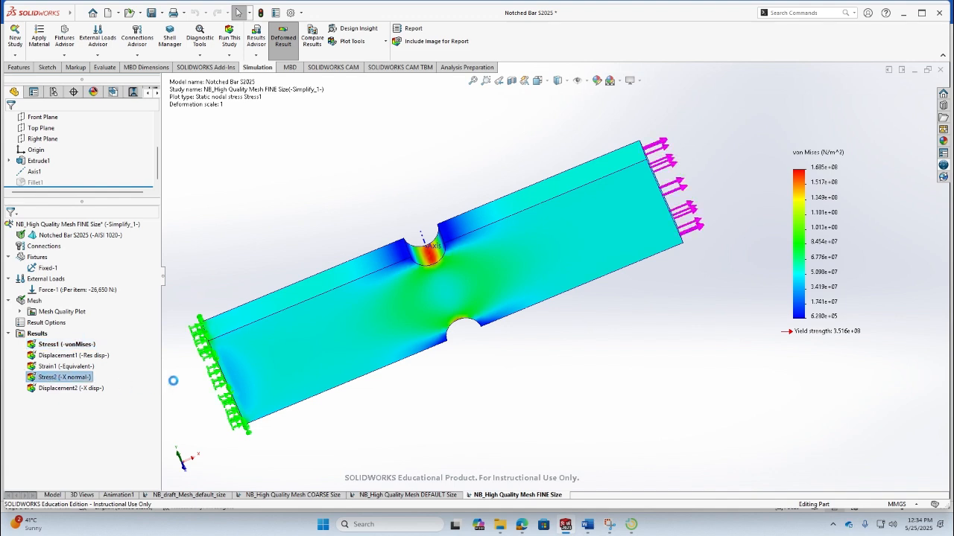
# - Move the stress plot's maximum and minimum labels clear of the bar
pyautogui.moveTo(397, 304); pyautogui.dragTo(414, 270, button='middle')
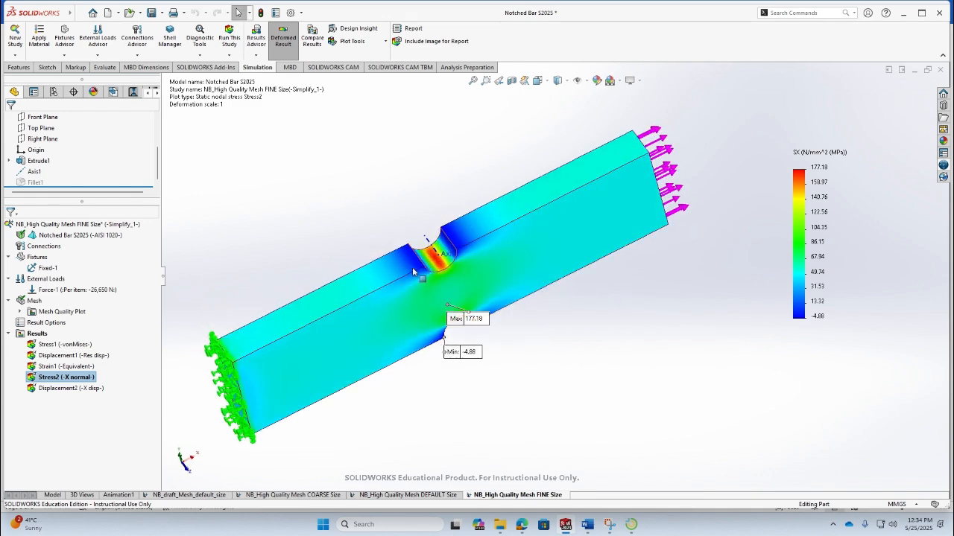
pyautogui.moveTo(404, 402); pyautogui.dragTo(325, 341, button='middle')
pyautogui.moveTo(458, 332); pyautogui.dragTo(655, 370)
pyautogui.moveTo(445, 360); pyautogui.dragTo(350, 383)
pyautogui.moveTo(468, 379); pyautogui.dragTo(512, 339, button='middle')
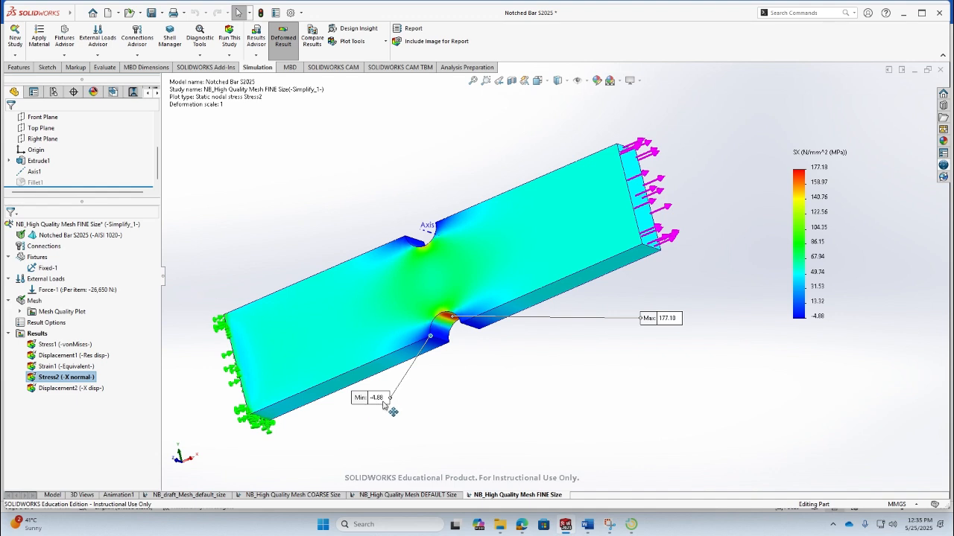
# - Enter 177.18 as the maximum normal stress in the FINE Size row
pyautogui.hotkey('alt', 'Tab')
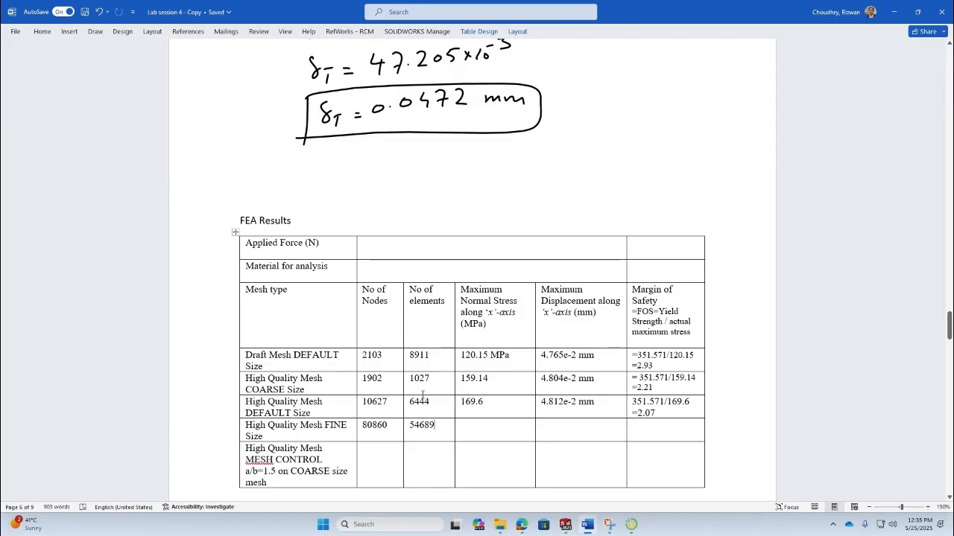
pyautogui.click(485, 433)
pyautogui.write('177.18')
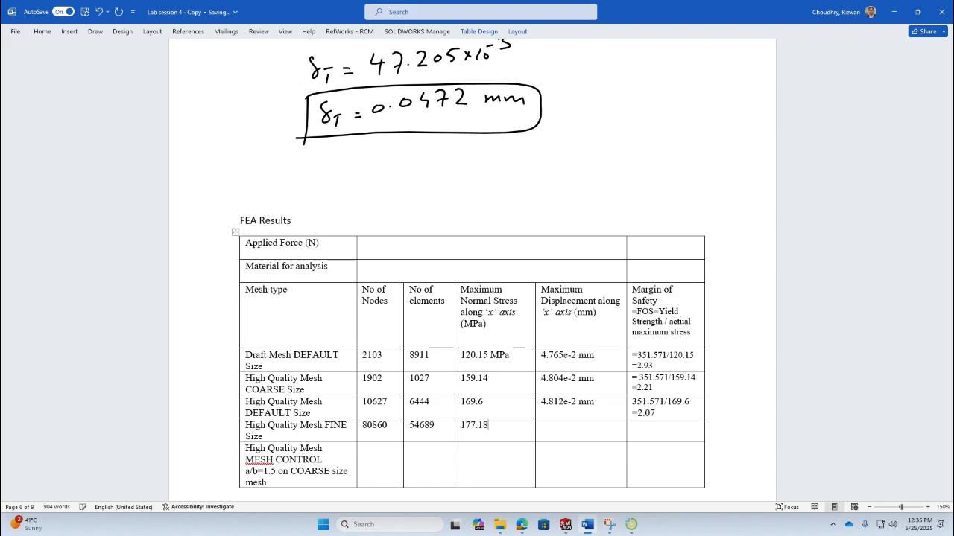
# - Display the FINE Size study's X-displacement plot and enter 4.815e-2 mm as the maximum displacement in the FINE Size row
pyautogui.hotkey('alt', 'Tab')
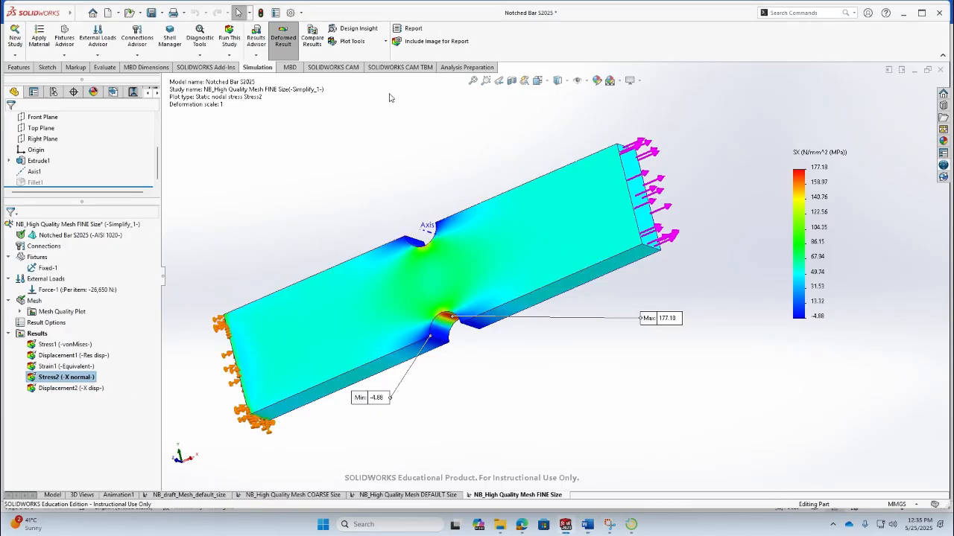
pyautogui.doubleClick(67, 388)
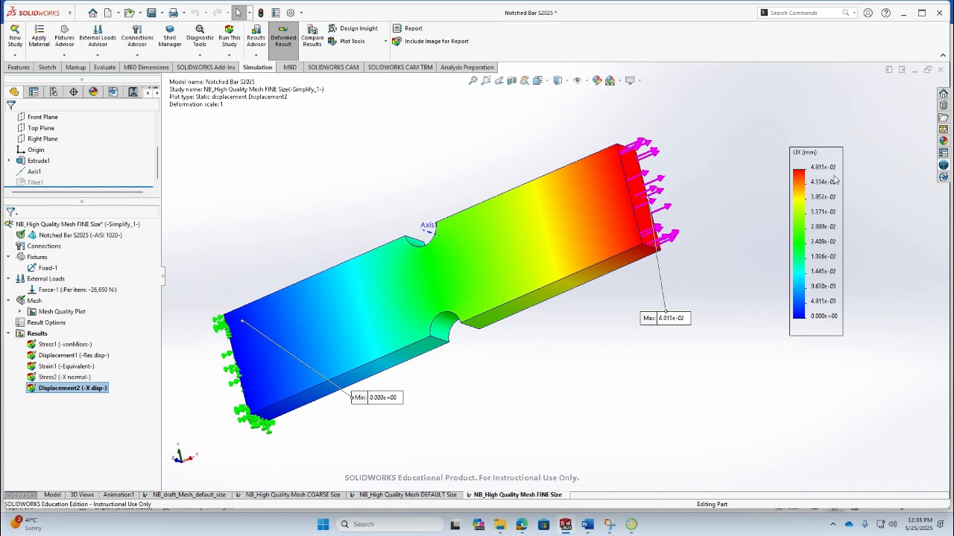
pyautogui.hotkey('alt', 'Tab')
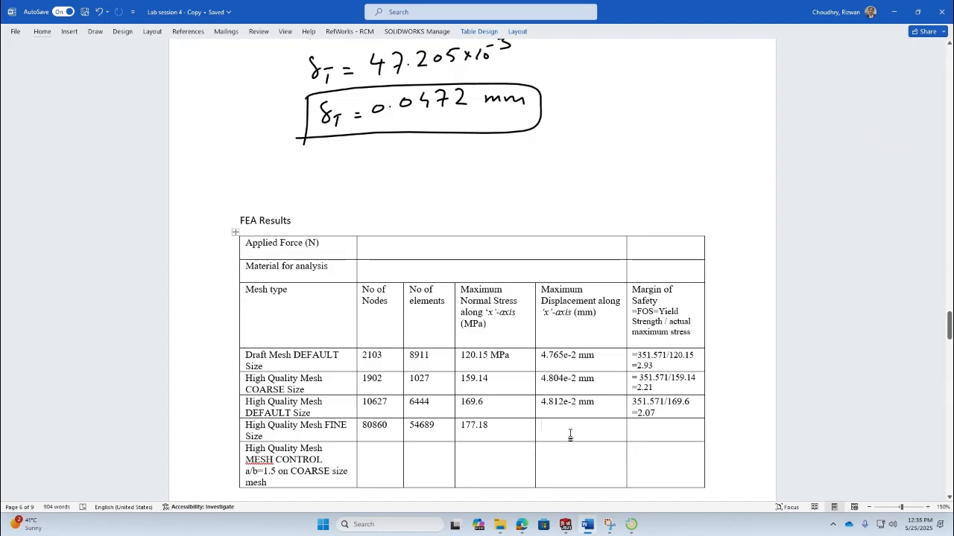
pyautogui.write('4.81')
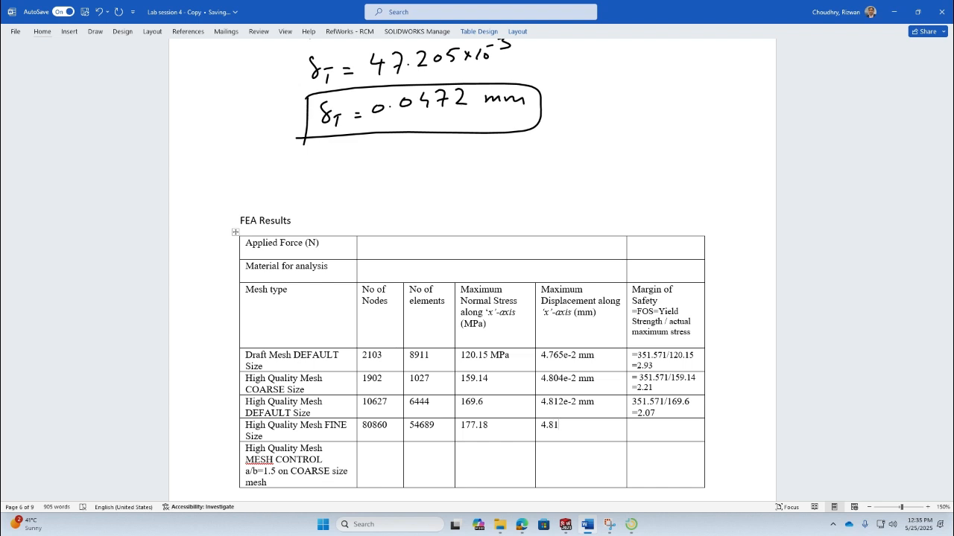
pyautogui.write('5')
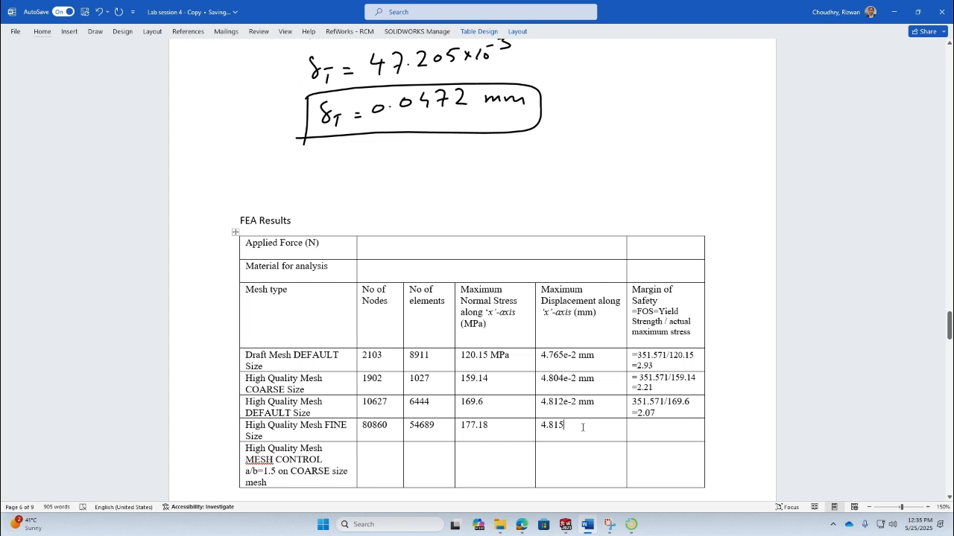
pyautogui.write('e-')
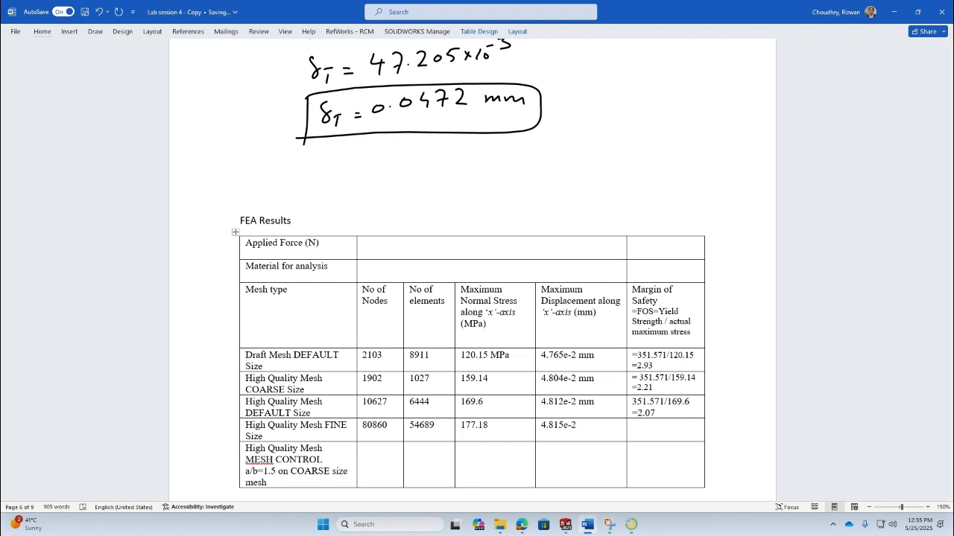
pyautogui.write('2 mm')
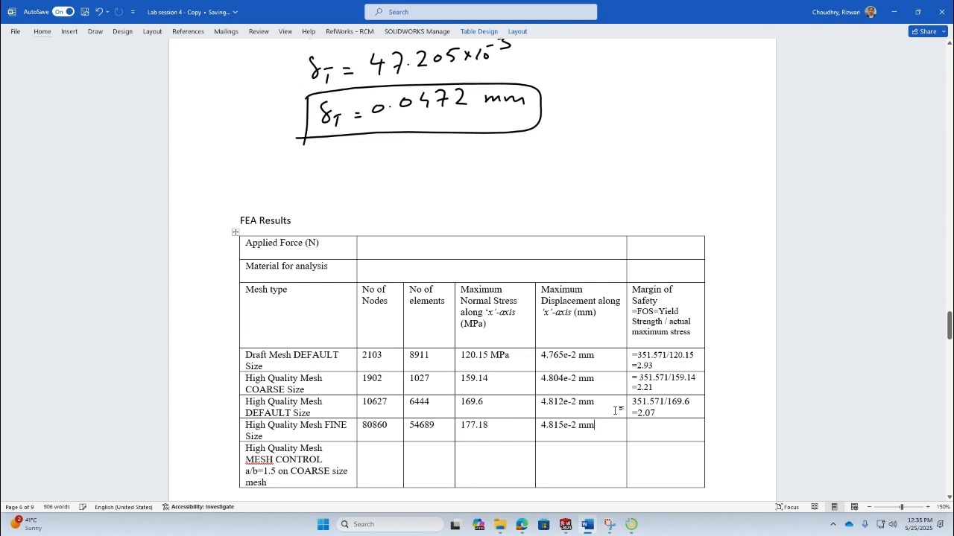
# - Enter the FINE Size margin of safety as 351.57/177.18 = 1.98 in the report table
pyautogui.click(656, 439)
pyautogui.write('351.57/177.18')
pyautogui.moveTo(663, 435); pyautogui.dragTo(639, 436)
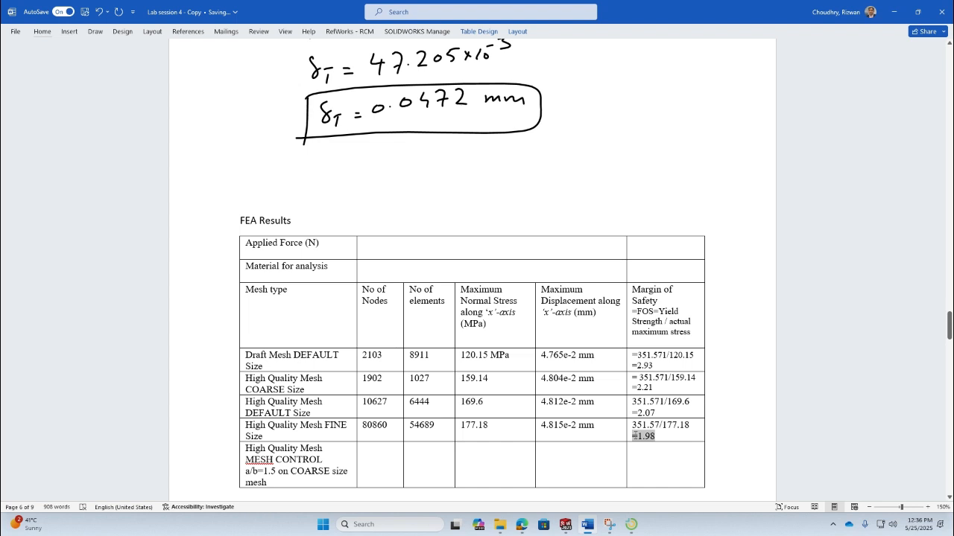
pyautogui.click(637, 456)
# - Launch Excel and create a new blank workbook
pyautogui.click(566, 525)
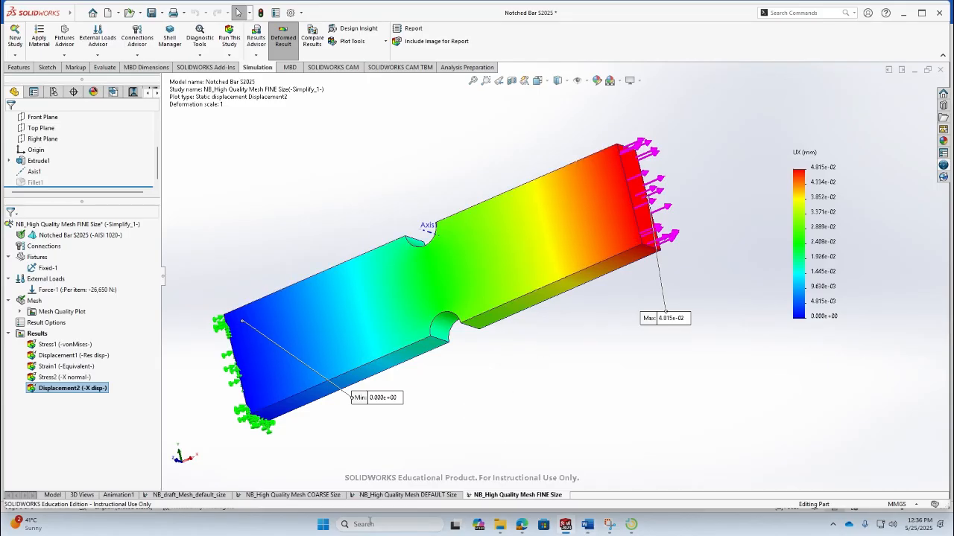
pyautogui.click(323, 524)
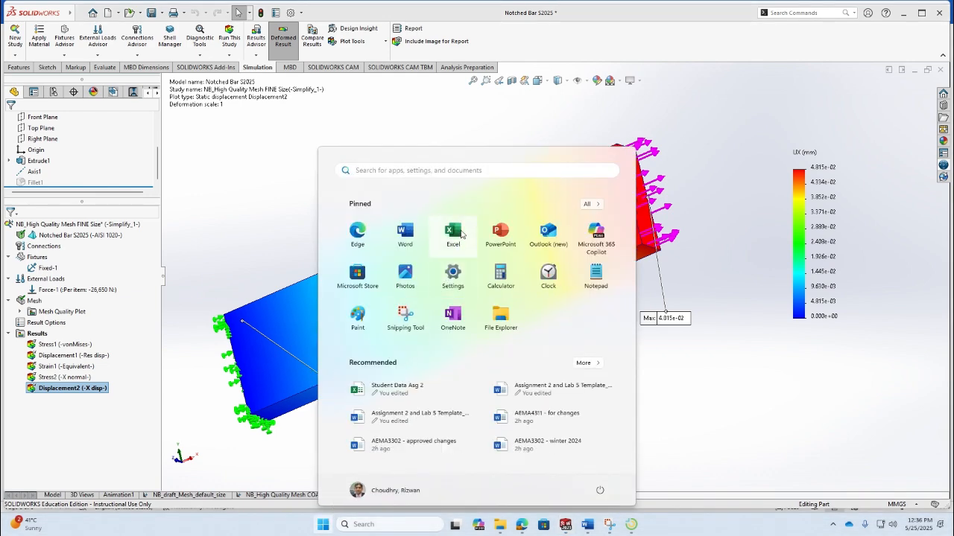
pyautogui.click(453, 232)
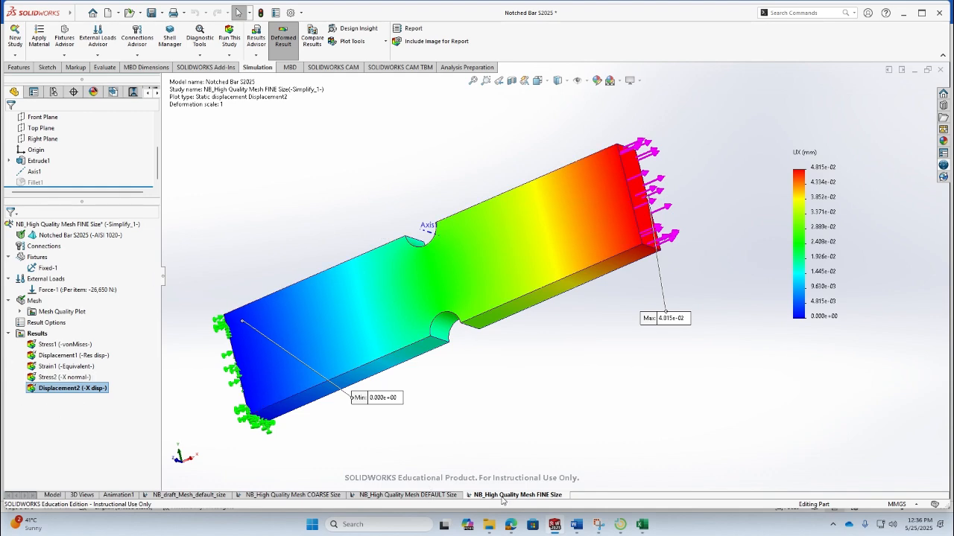
pyautogui.click(641, 524)
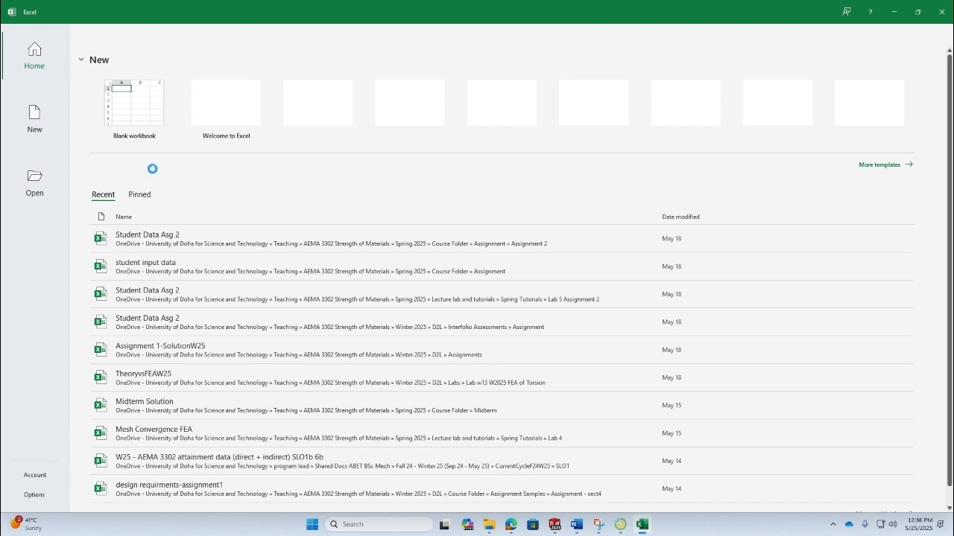
pyautogui.click(143, 118)
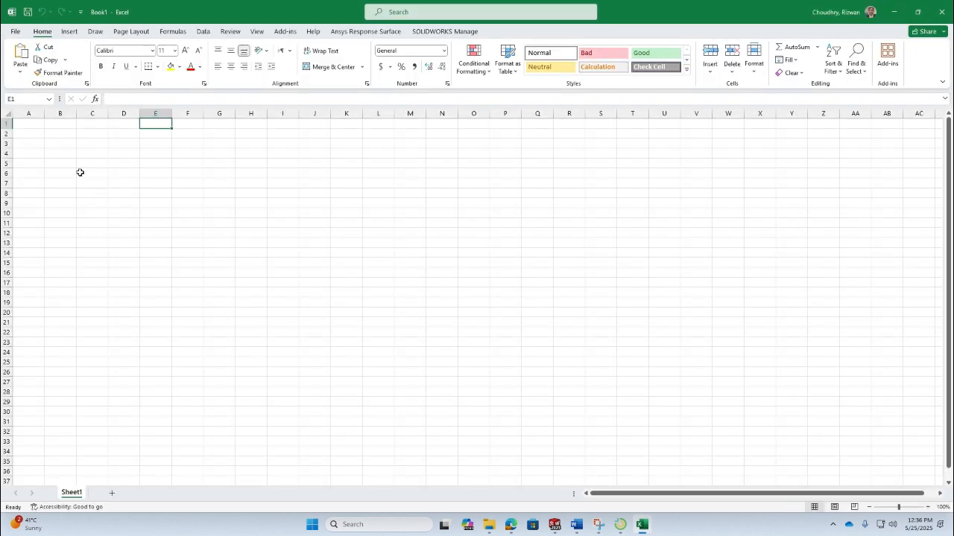
pyautogui.moveTo(33, 152); pyautogui.dragTo(35, 148)
pyautogui.click(62, 136)
pyautogui.write('S')
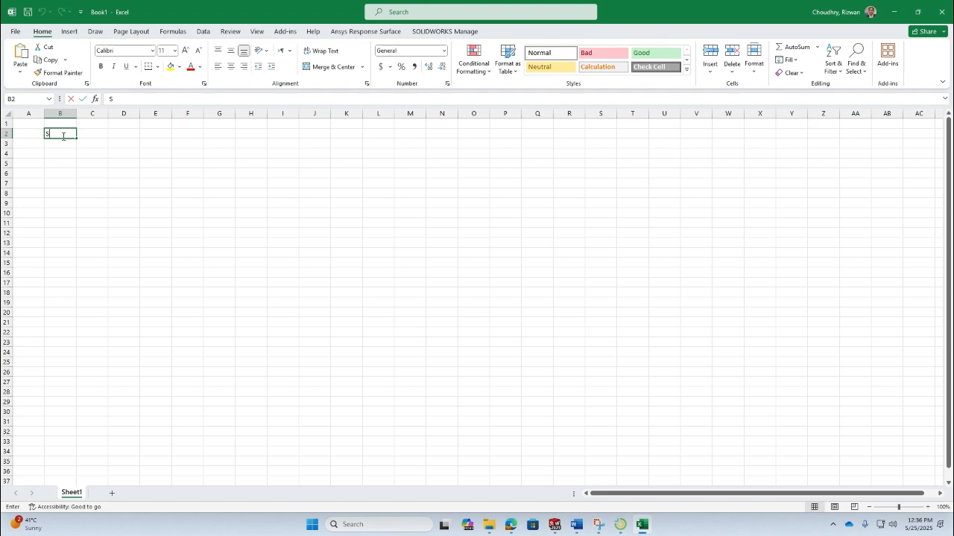
pyautogui.write('tress')
pyautogui.press('Tab')
pyautogui.write('S')
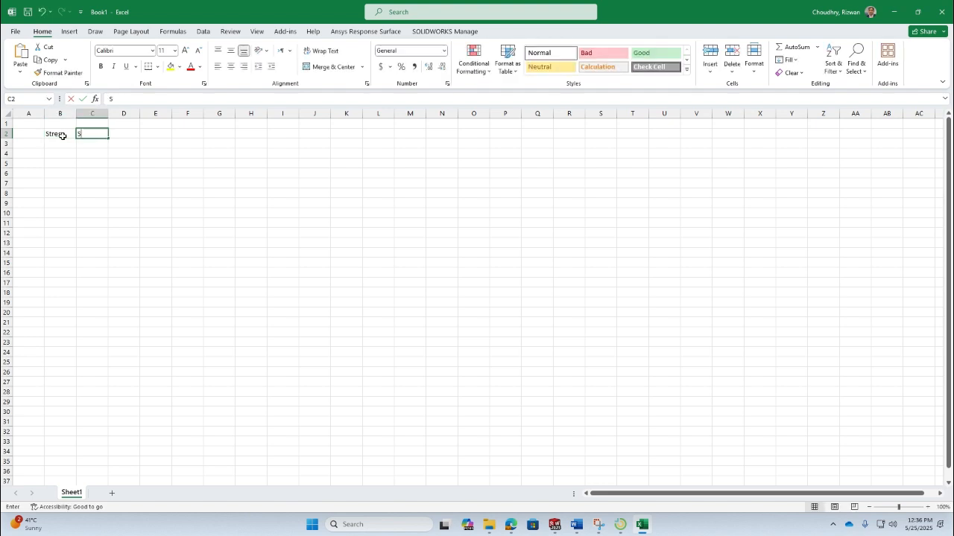
pyautogui.write('tr')
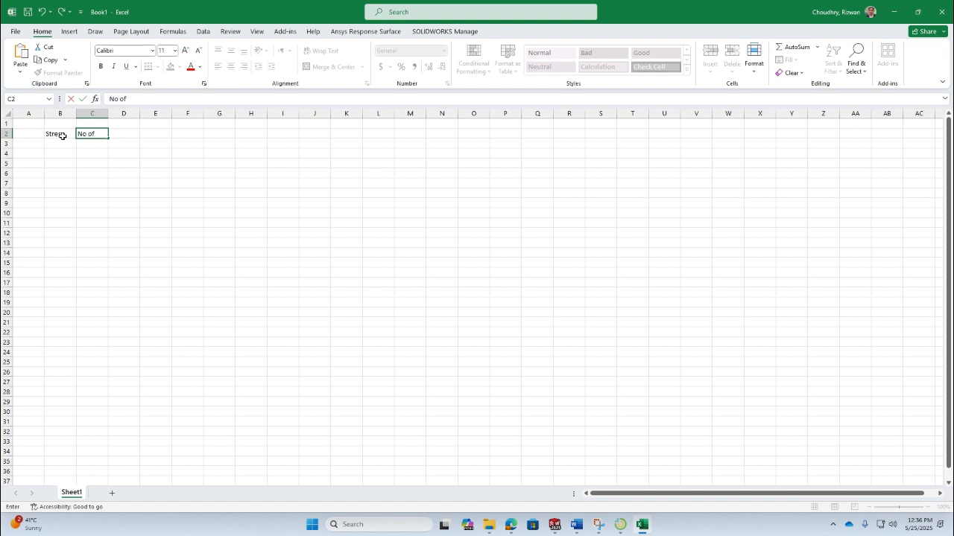
pyautogui.write('em')
# - Copy the FEA Results table from the Word report and paste it into the workbook at cell B2
pyautogui.hotkey('alt', 'Tab')
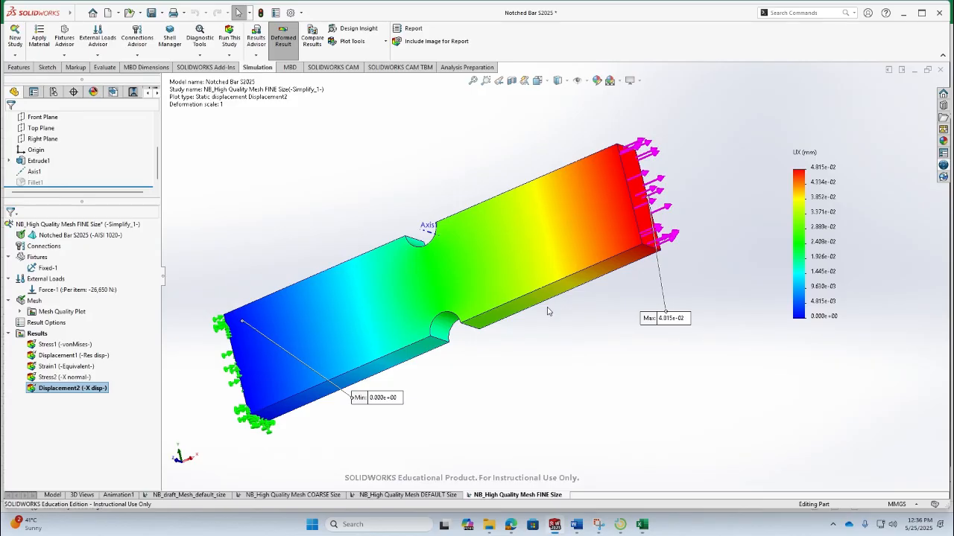
pyautogui.click(577, 524)
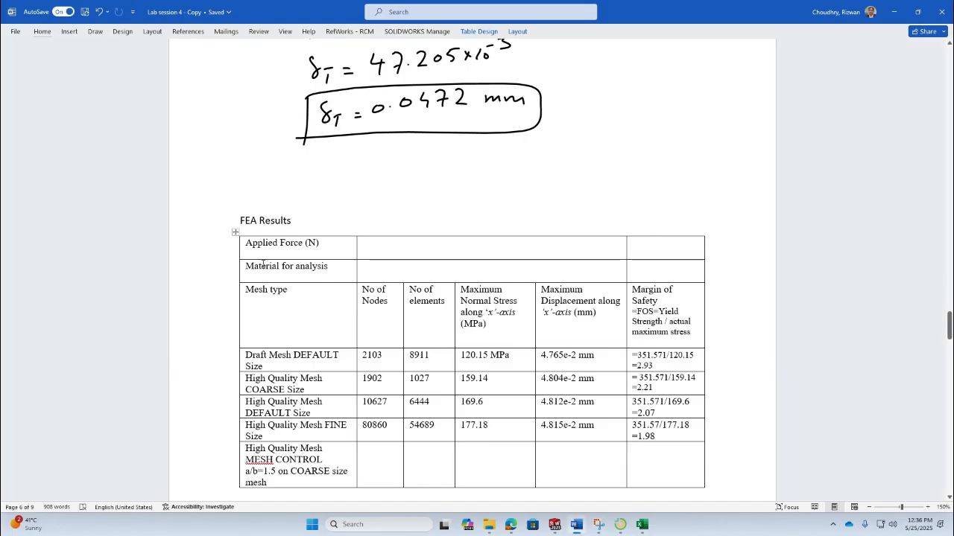
pyautogui.click(236, 233)
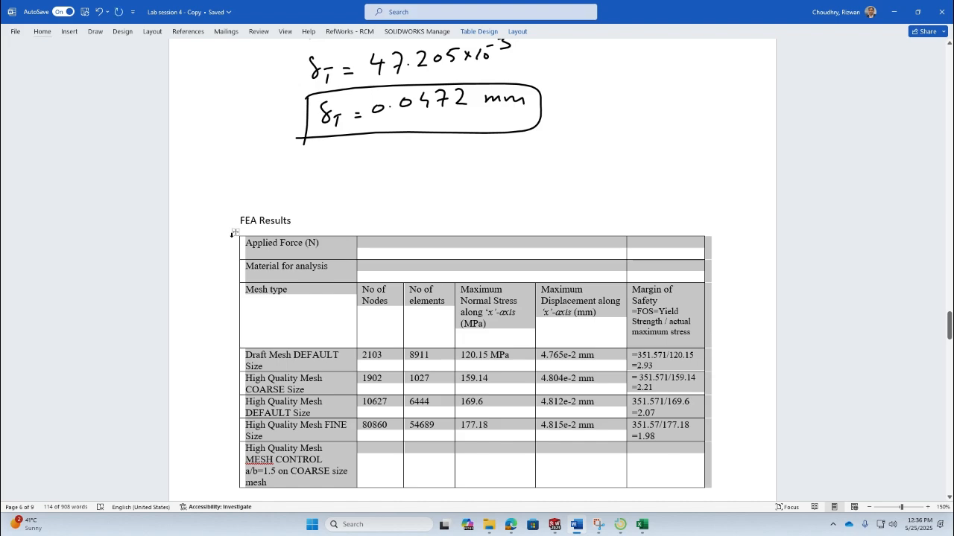
pyautogui.hotkey('alt', 'Tab')
pyautogui.click(643, 525)
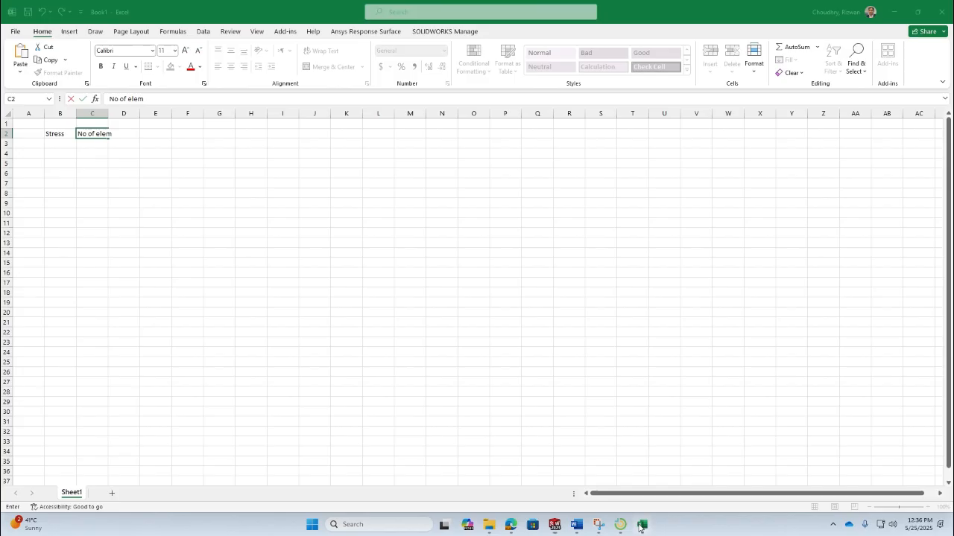
pyautogui.click(60, 163)
pyautogui.click(66, 134)
pyautogui.hotkey('ctrl', 'v')
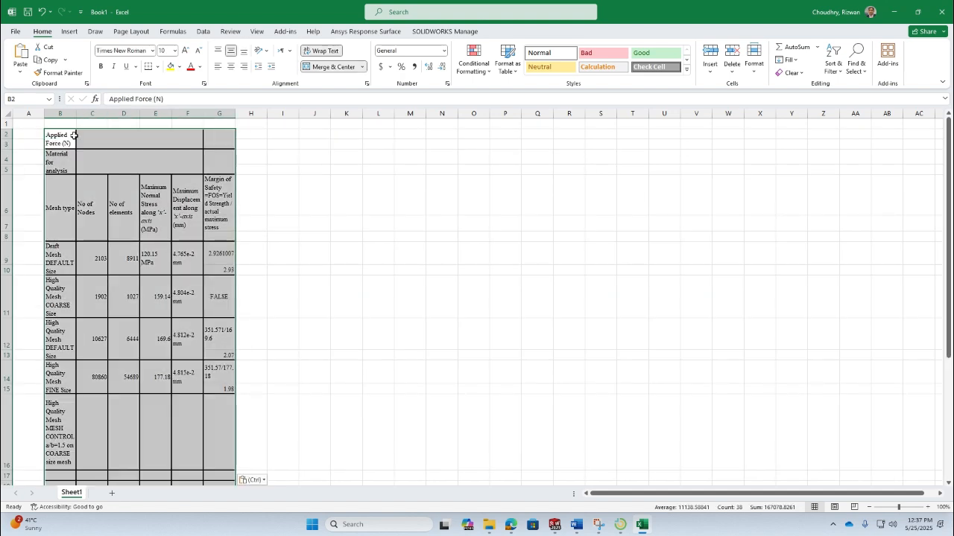
# - Widen columns B through G of the pasted table
pyautogui.moveTo(240, 113); pyautogui.dragTo(343, 117)
pyautogui.moveTo(203, 113); pyautogui.dragTo(289, 115)
pyautogui.moveTo(171, 113); pyautogui.dragTo(239, 116)
pyautogui.moveTo(140, 114); pyautogui.dragTo(192, 116)
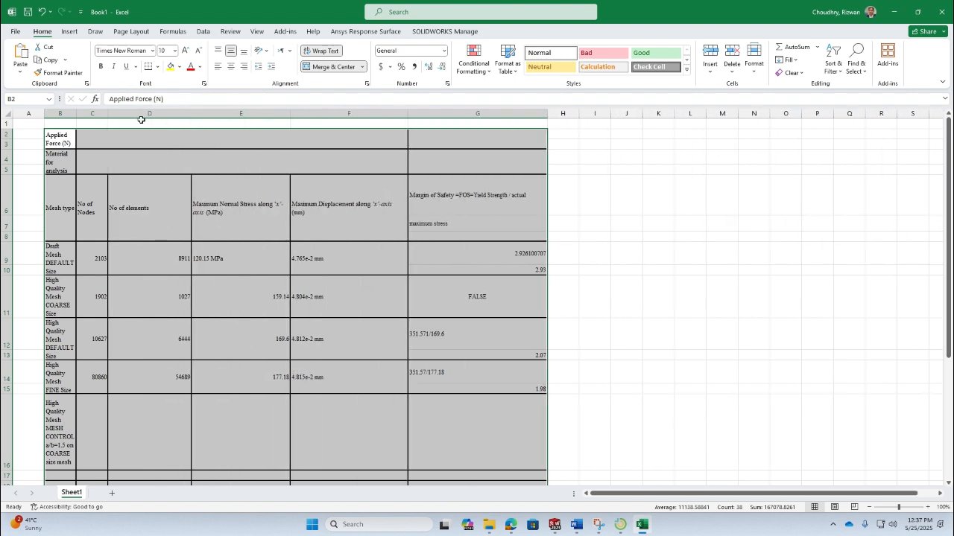
pyautogui.moveTo(108, 114); pyautogui.dragTo(164, 115)
pyautogui.moveTo(72, 114); pyautogui.dragTo(131, 120)
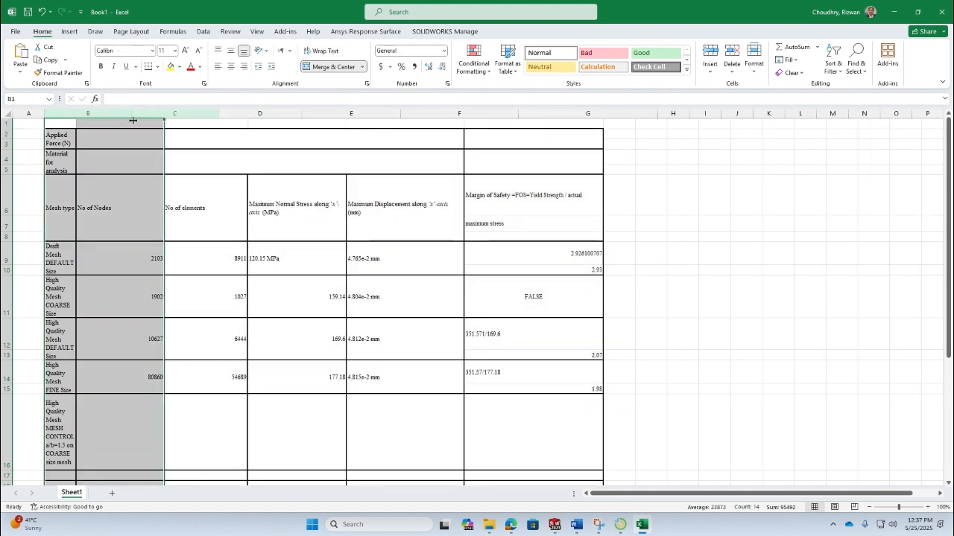
# - Autofit the heights of the pasted table's rows
pyautogui.doubleClick(6, 470)
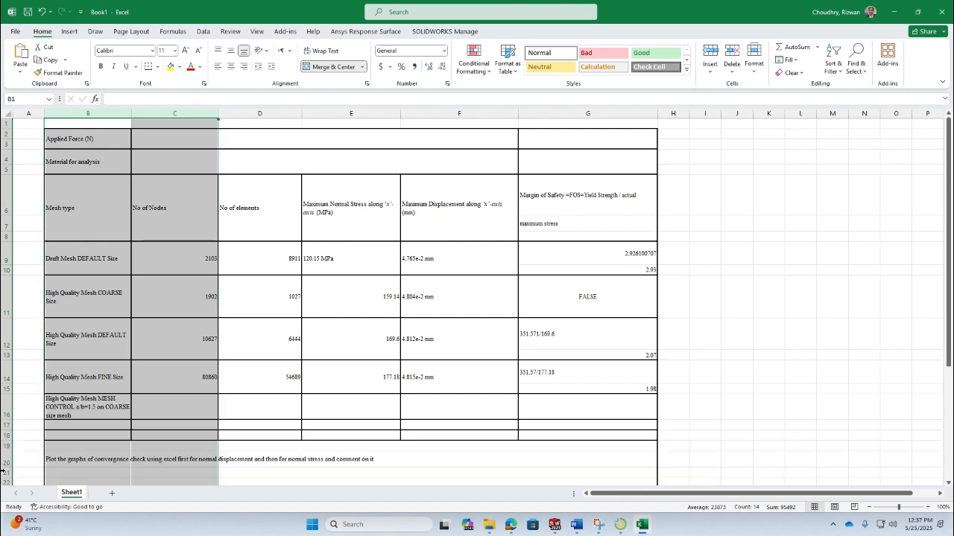
pyautogui.doubleClick(9, 420)
pyautogui.doubleClick(10, 394)
pyautogui.click(222, 305)
pyautogui.click(100, 402)
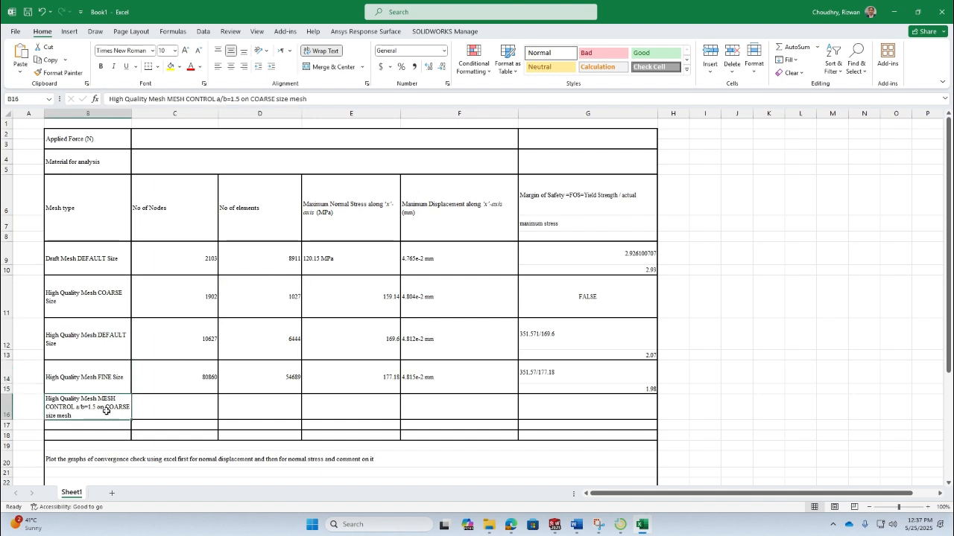
# - Inspect the node, element and stress cells of the pasted table
pyautogui.click(200, 381)
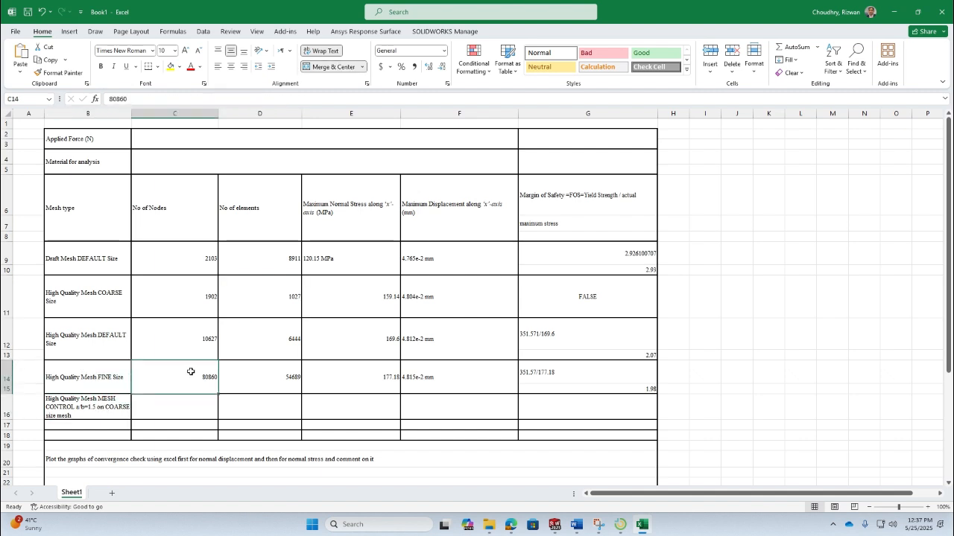
pyautogui.press('Up')
pyautogui.press('Up')
pyautogui.press('Up')
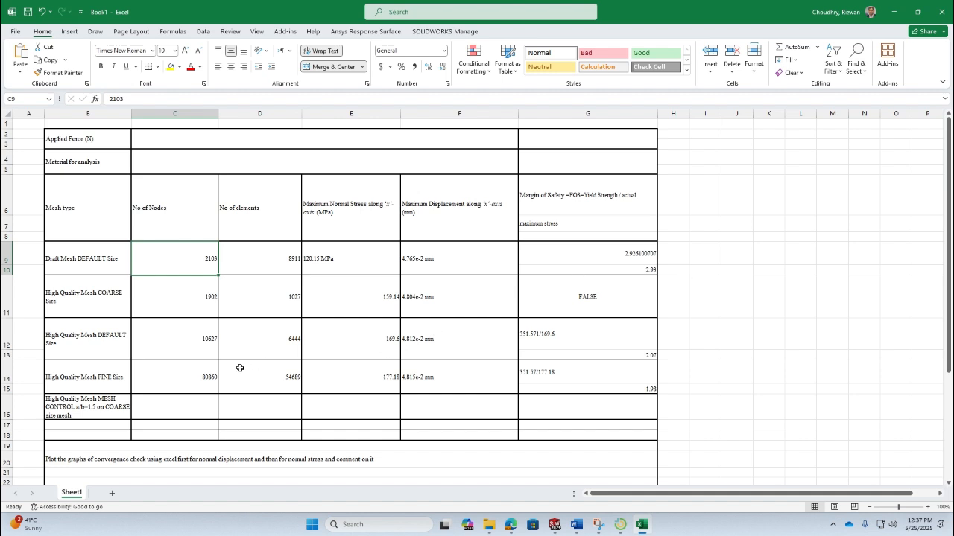
pyautogui.moveTo(192, 261); pyautogui.dragTo(201, 337)
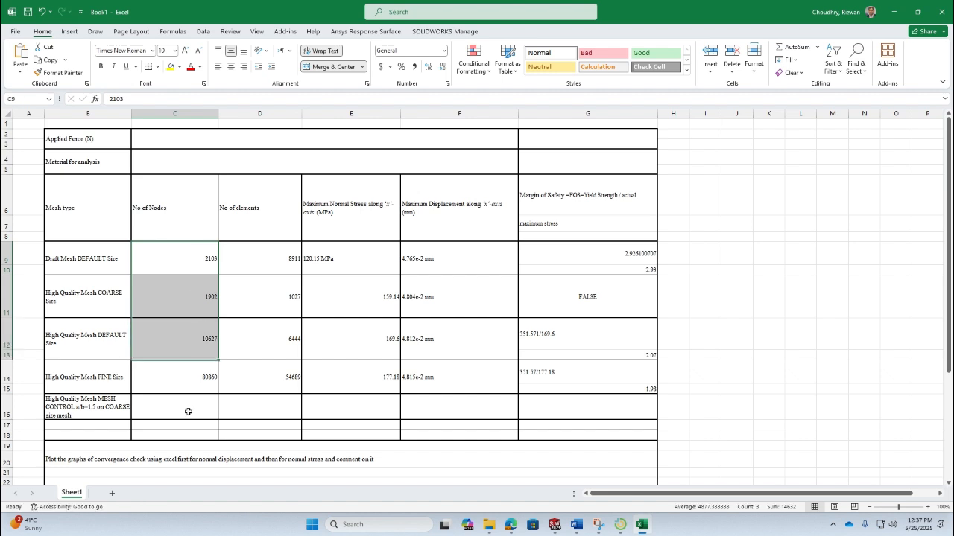
pyautogui.click(191, 403)
pyautogui.click(184, 379)
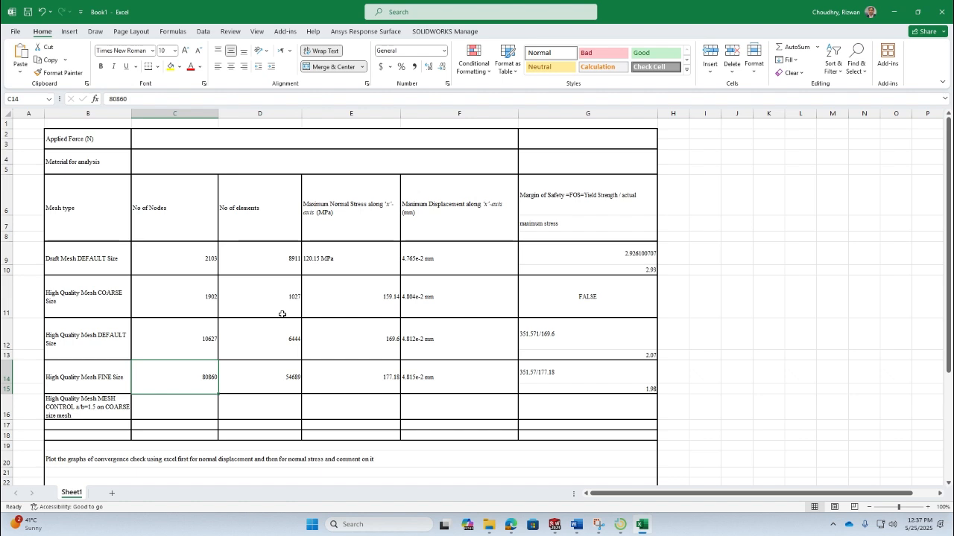
pyautogui.click(358, 266)
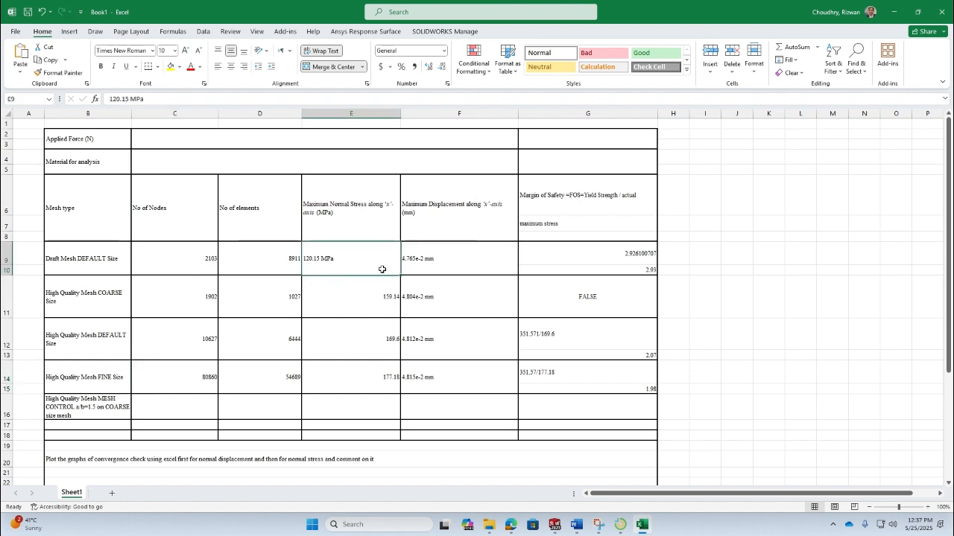
# - Replace the draft mesh stress entry in E9 with the plain number 120.14
pyautogui.moveTo(367, 260); pyautogui.dragTo(383, 388)
pyautogui.doubleClick(343, 257)
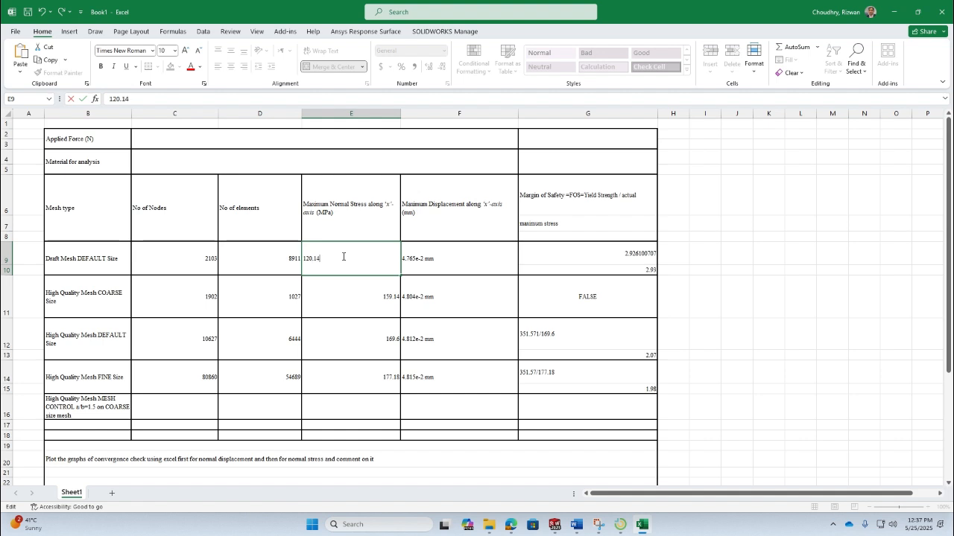
pyautogui.write('.14')
pyautogui.press('Return')
# - Copy the header row of the FEA Results table in the Word report
pyautogui.click(339, 258)
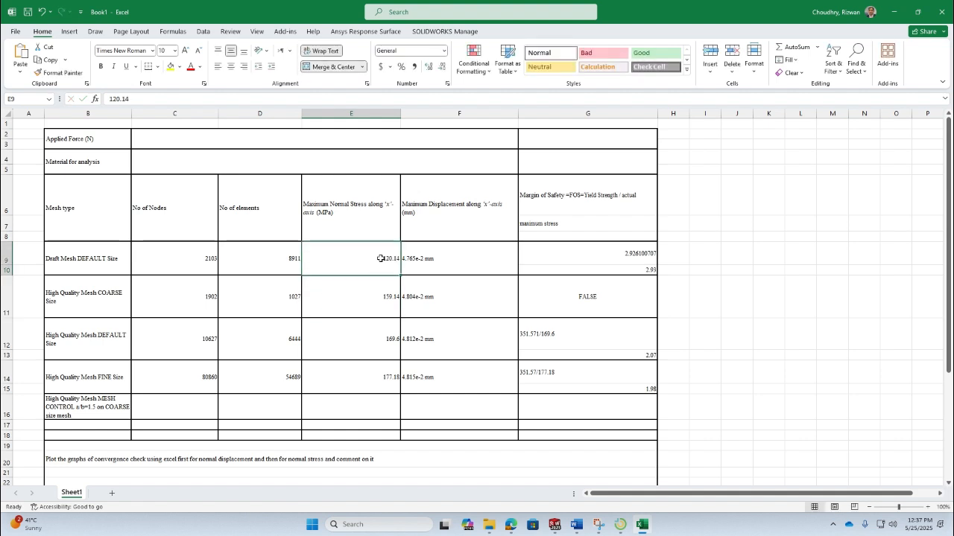
pyautogui.doubleClick(379, 257)
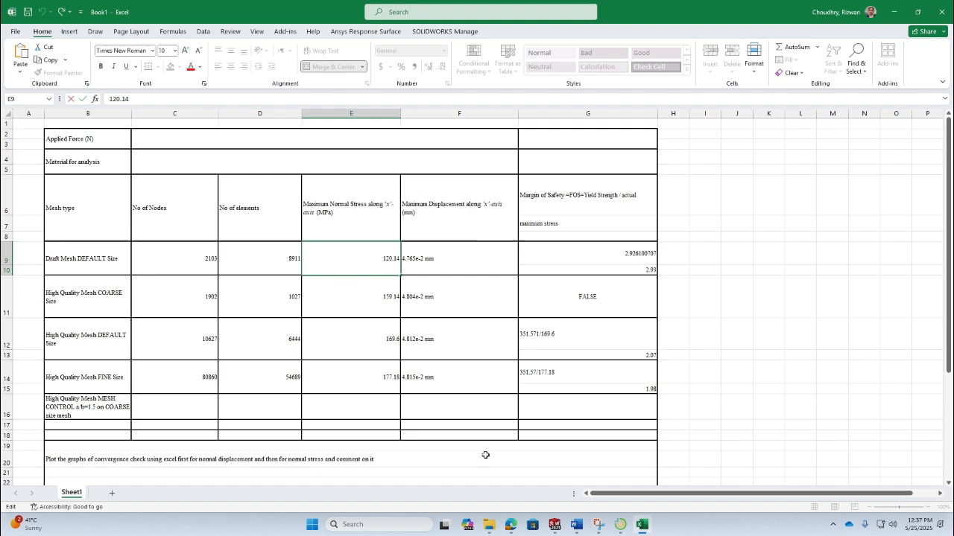
pyautogui.click(581, 526)
pyautogui.click(378, 370)
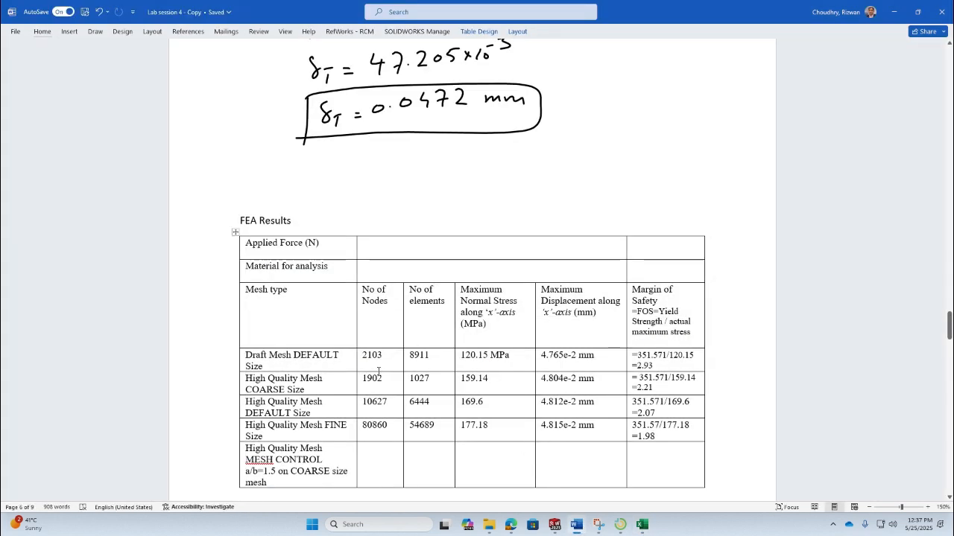
pyautogui.moveTo(249, 301); pyautogui.dragTo(639, 305)
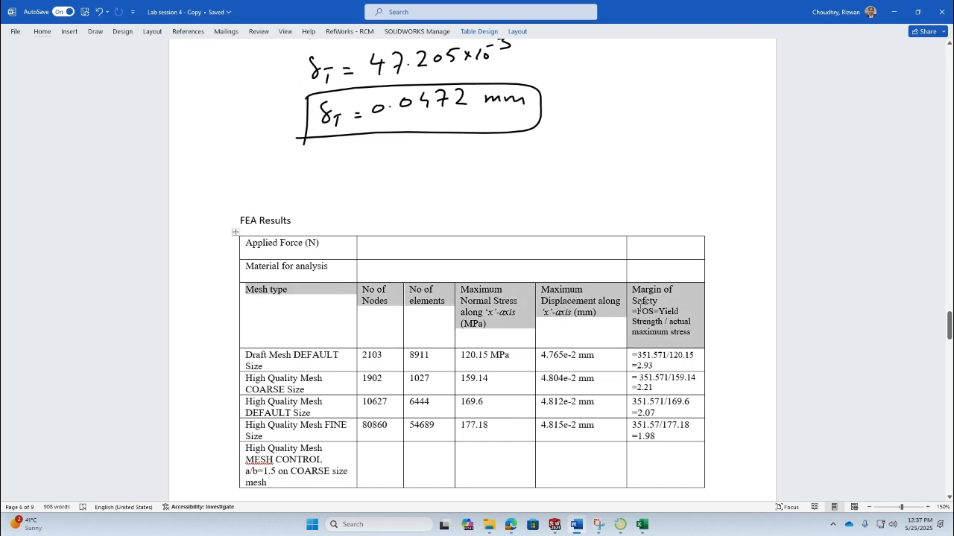
pyautogui.rightClick(639, 306)
pyautogui.click(665, 348)
# - Insert an empty scatter chart beside the Excel table
pyautogui.hotkey('alt', 'Tab')
pyautogui.click(81, 215)
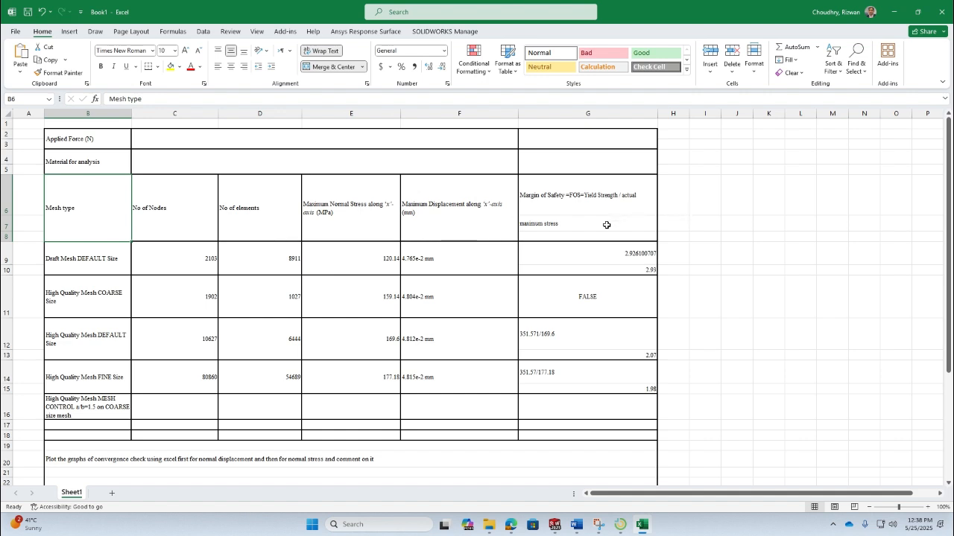
pyautogui.click(432, 336)
pyautogui.click(373, 305)
pyautogui.click(787, 205)
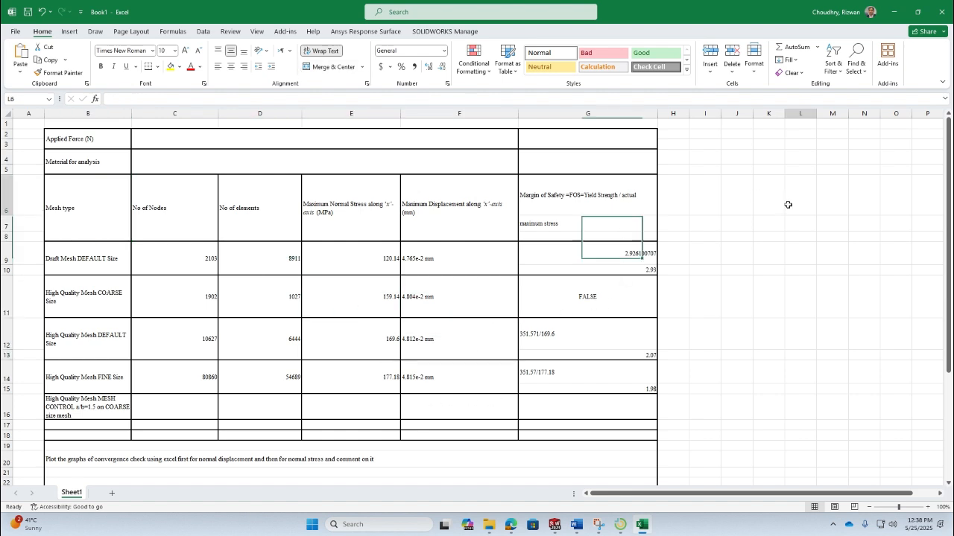
pyautogui.click(206, 33)
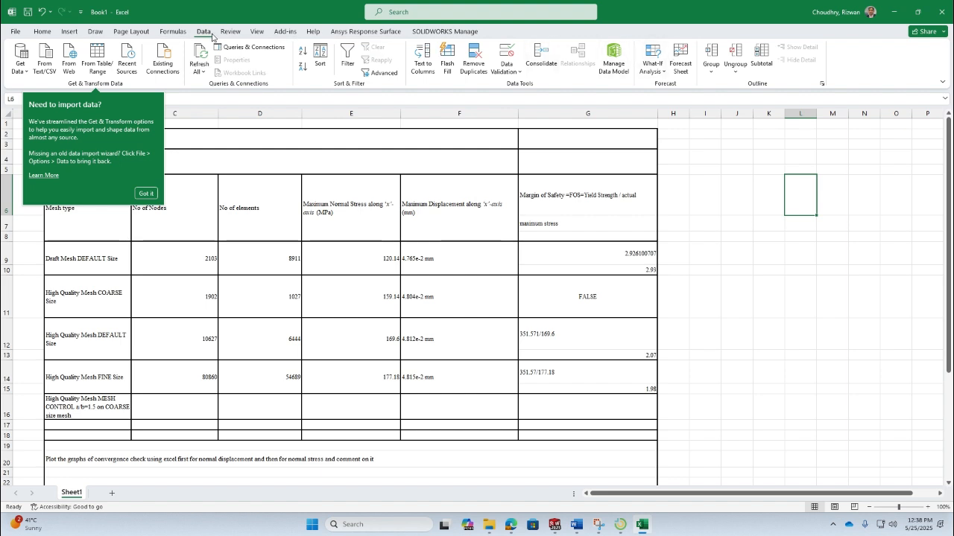
pyautogui.click(43, 33)
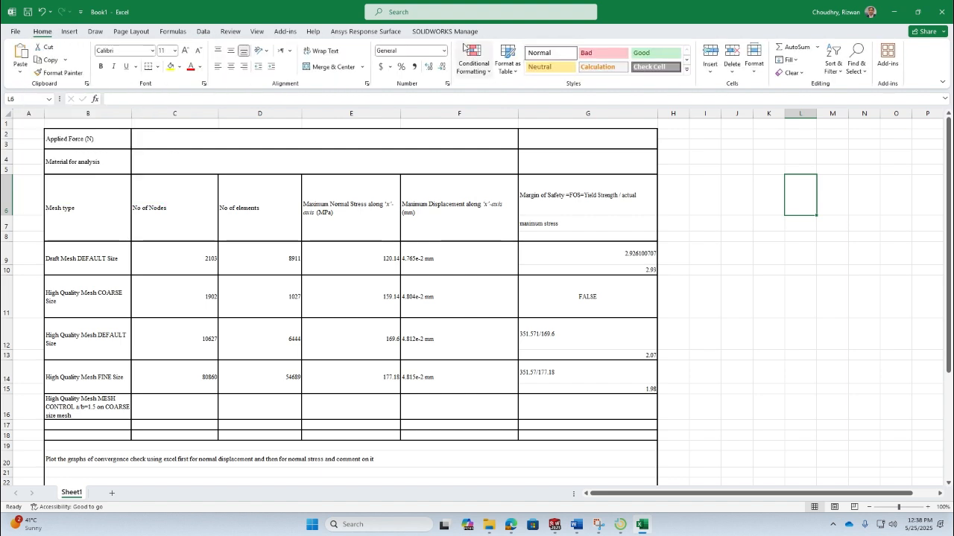
pyautogui.click(203, 33)
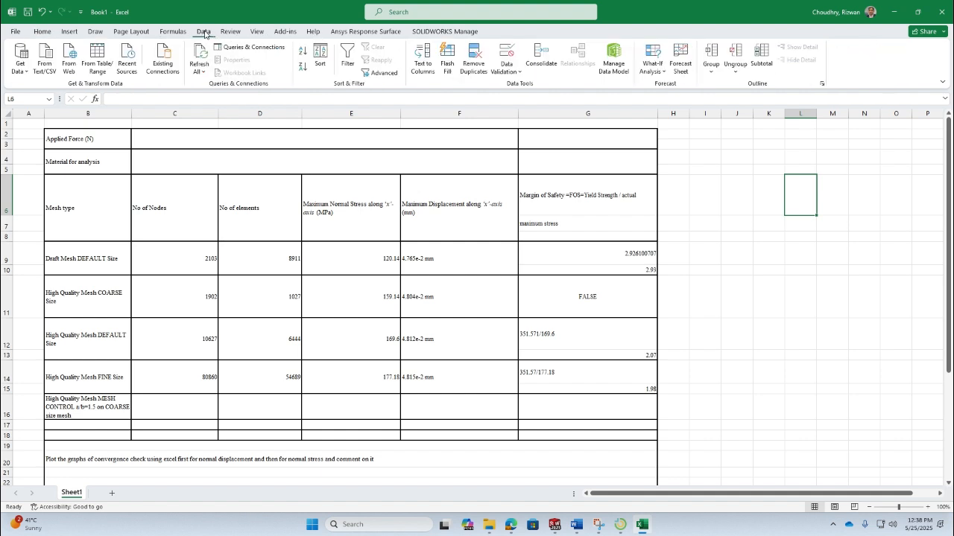
pyautogui.click(69, 31)
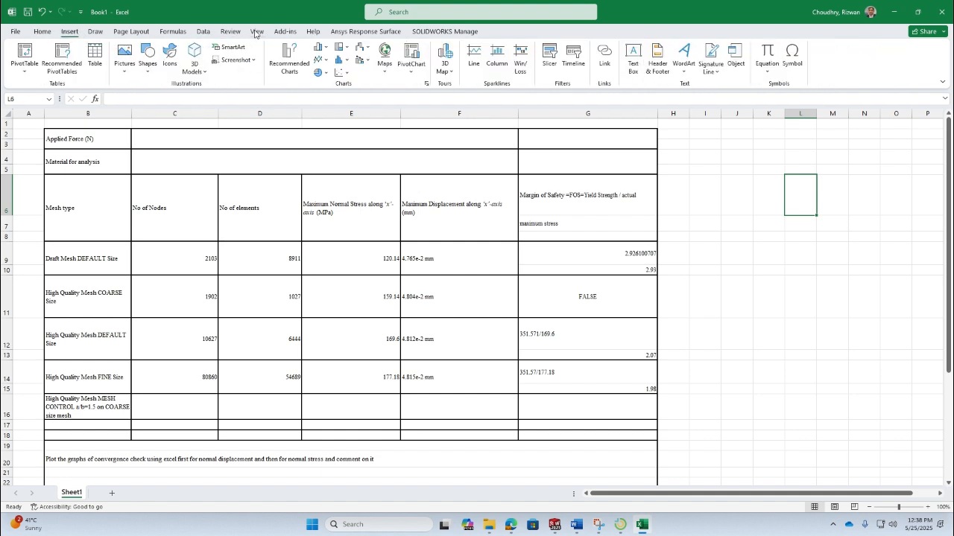
pyautogui.click(343, 74)
pyautogui.click(345, 134)
pyautogui.moveTo(466, 310); pyautogui.dragTo(798, 254)
# - Add a chart series plotting the stress values E9:E15 against the node counts C9:C15
pyautogui.rightClick(796, 251)
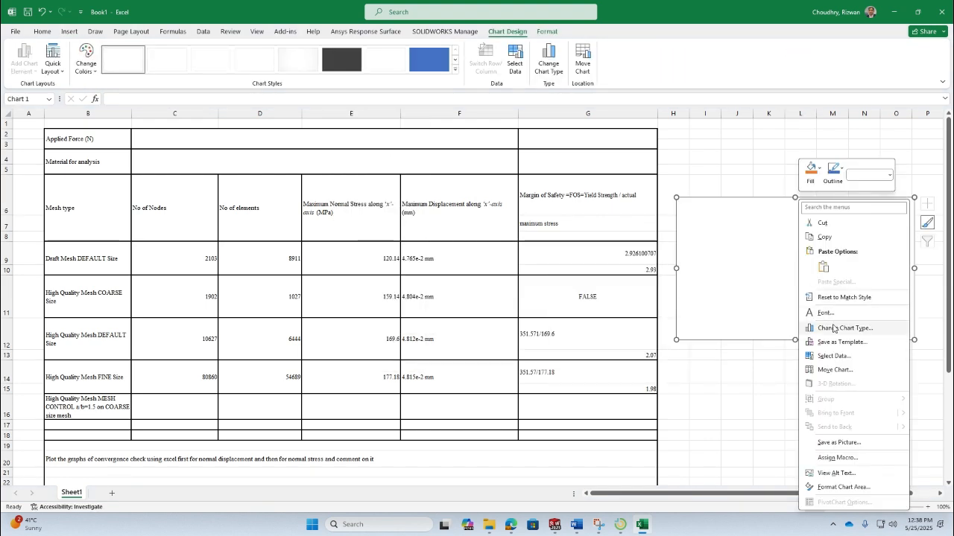
pyautogui.click(834, 355)
pyautogui.click(358, 252)
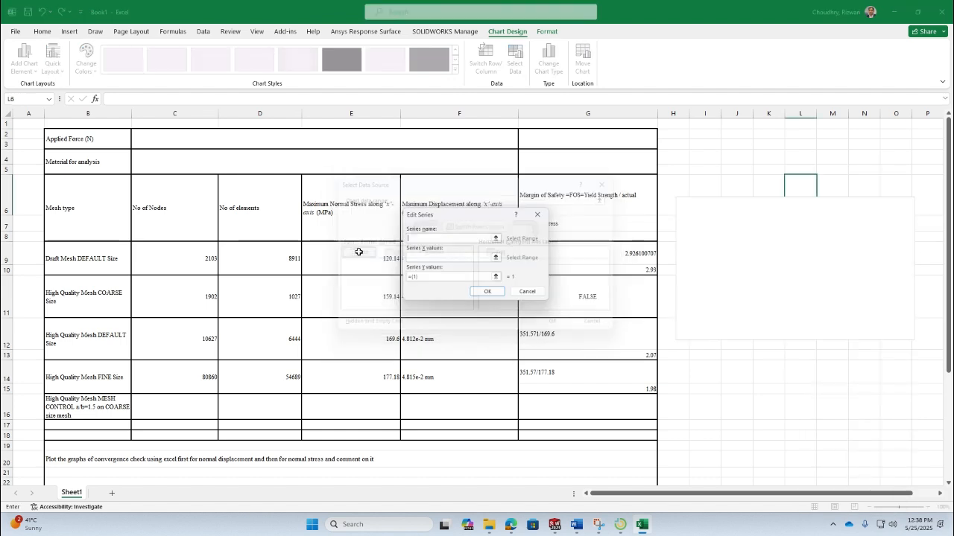
pyautogui.click(495, 257)
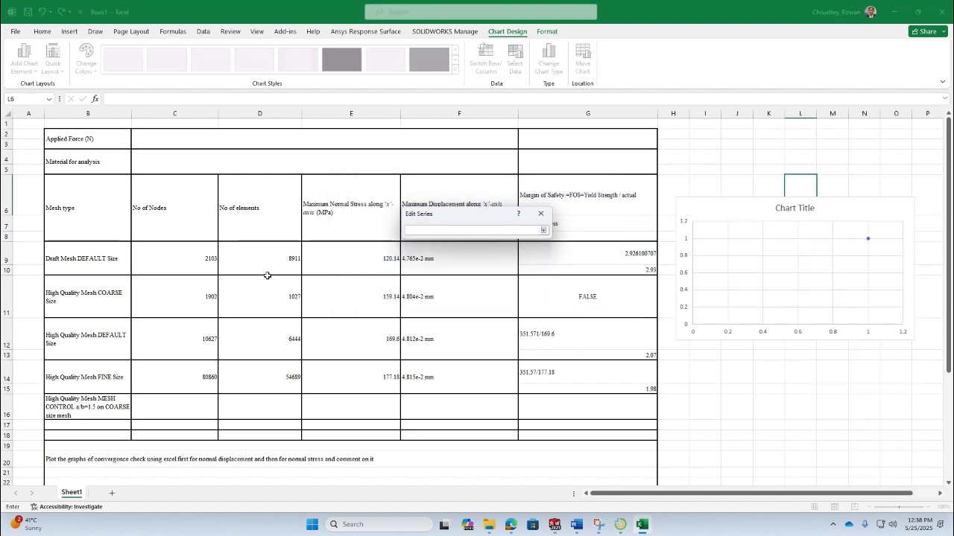
pyautogui.click(204, 261)
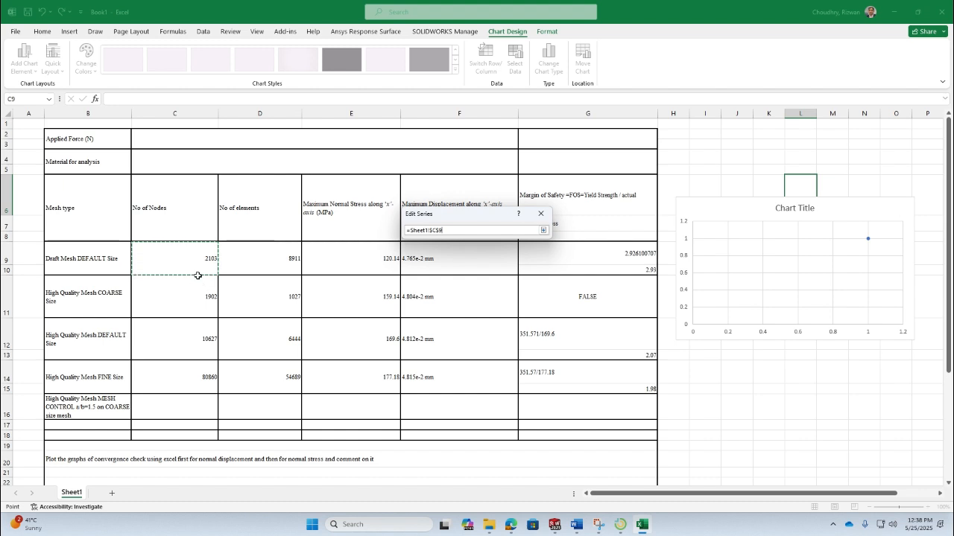
pyautogui.moveTo(195, 274); pyautogui.dragTo(203, 381)
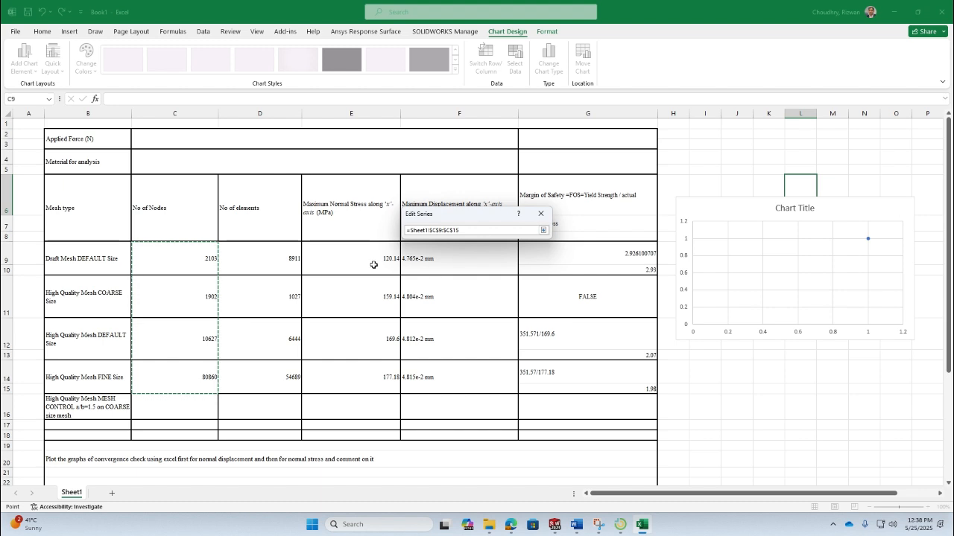
pyautogui.click(543, 230)
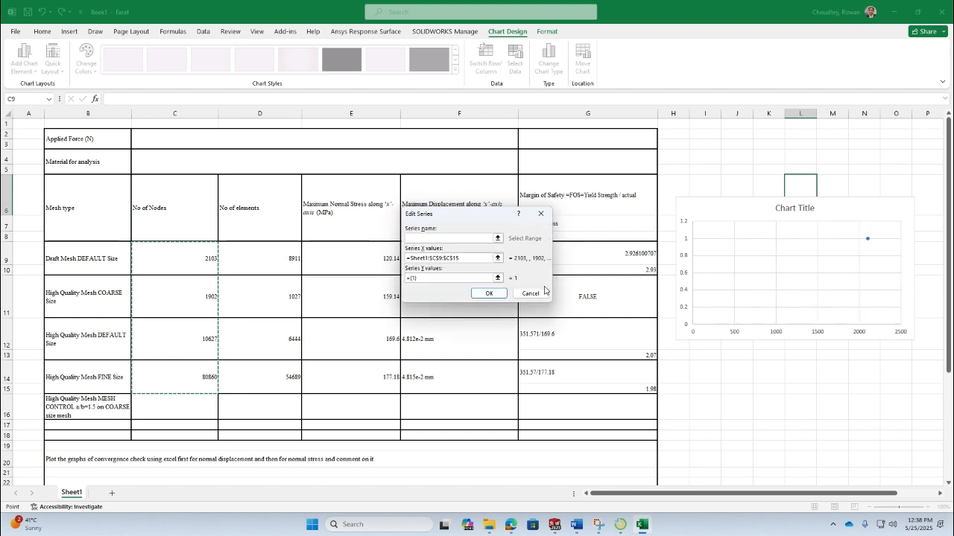
pyautogui.click(497, 278)
pyautogui.moveTo(350, 261); pyautogui.dragTo(354, 386)
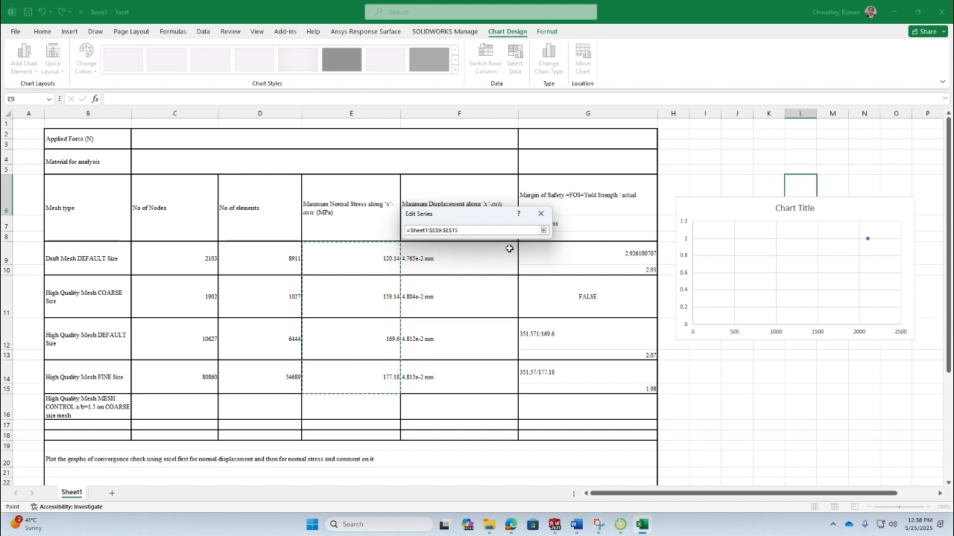
pyautogui.click(543, 230)
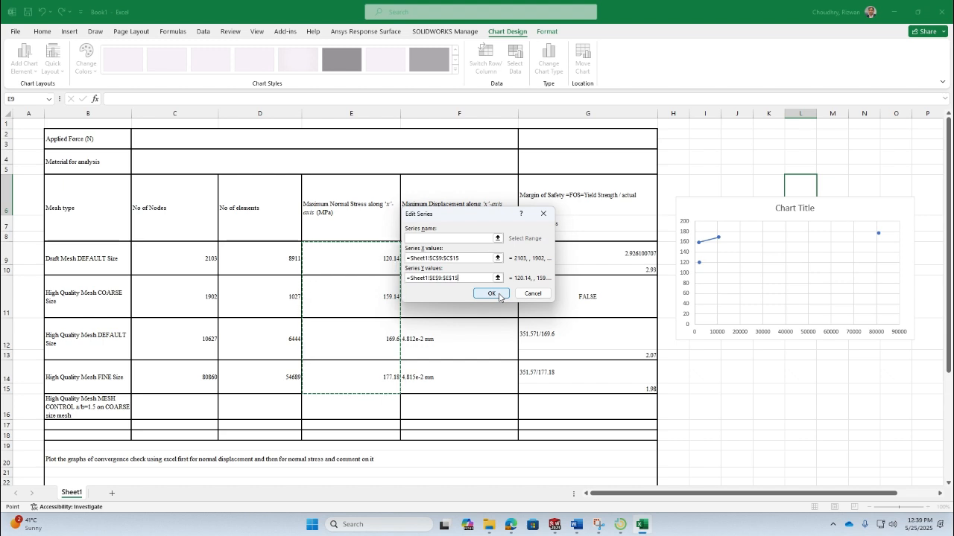
pyautogui.click(493, 294)
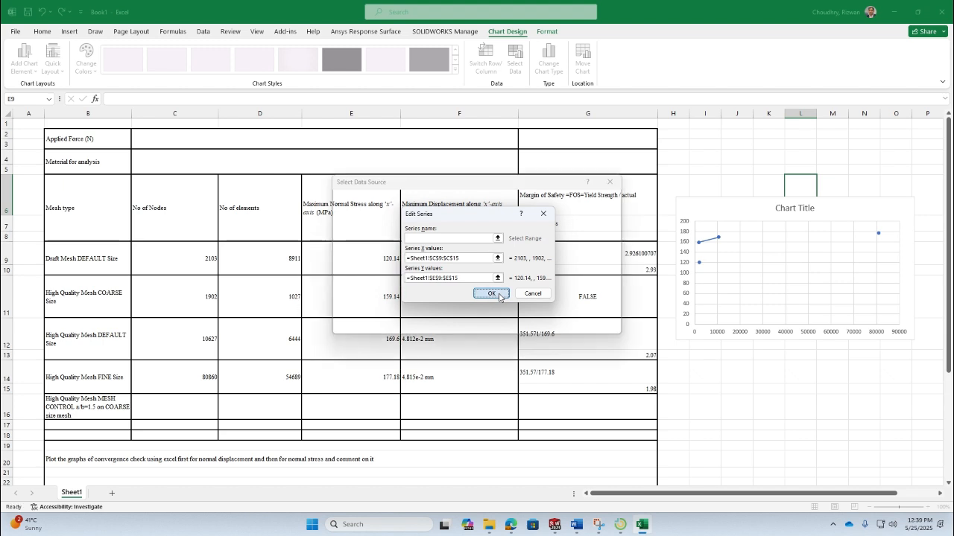
pyautogui.click(601, 326)
pyautogui.click(681, 426)
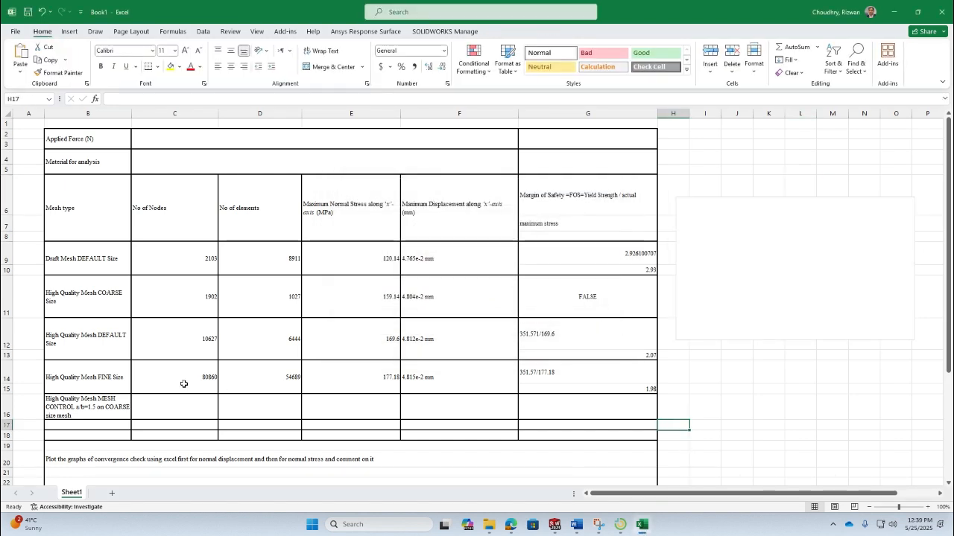
# - Add a new worksheet, Sheet2
pyautogui.click(115, 209)
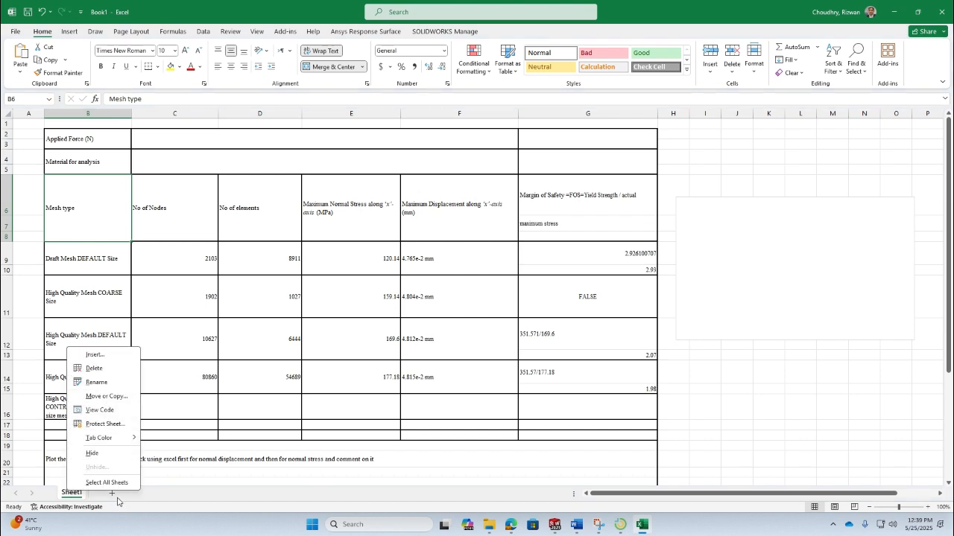
pyautogui.click(120, 498)
pyautogui.click(145, 493)
pyautogui.click(103, 286)
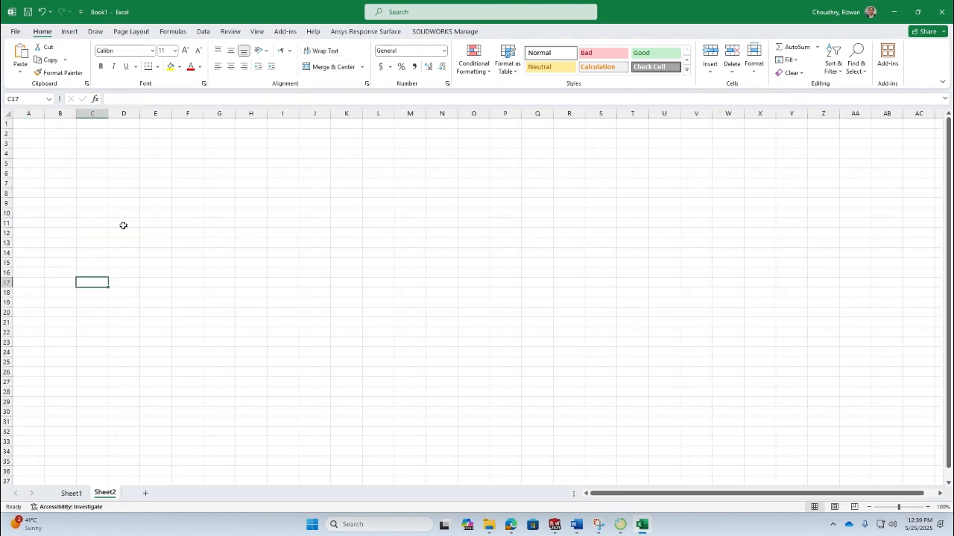
# - Paste the copied header row into Sheet2 starting at cell C3
pyautogui.click(99, 148)
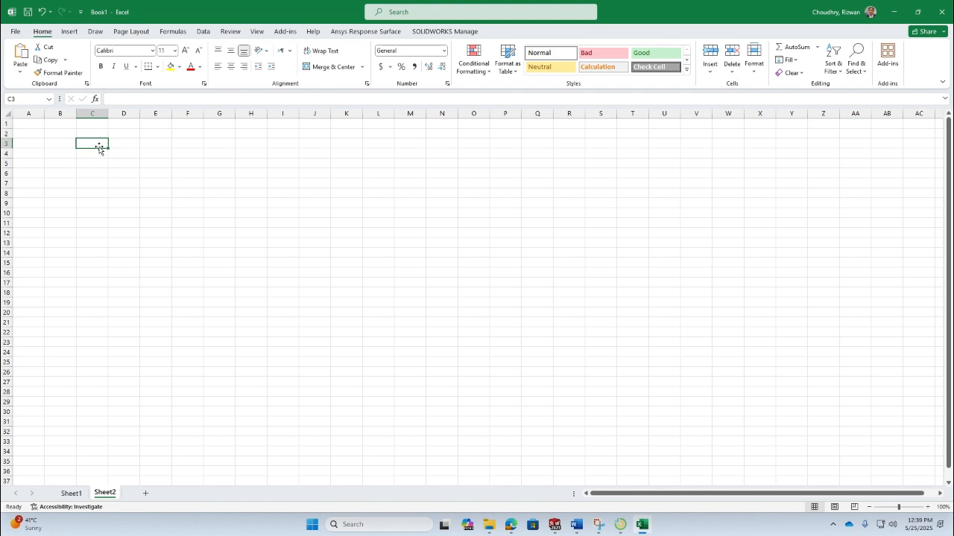
pyautogui.rightClick(99, 147)
pyautogui.click(140, 211)
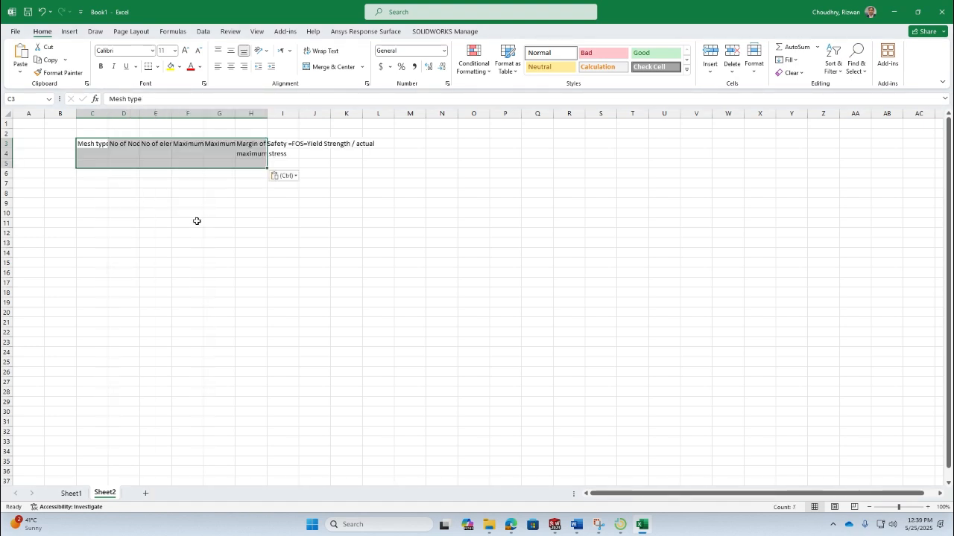
pyautogui.click(283, 213)
# - Autofit columns C to F and widen column H for the pasted headers
pyautogui.doubleClick(110, 115)
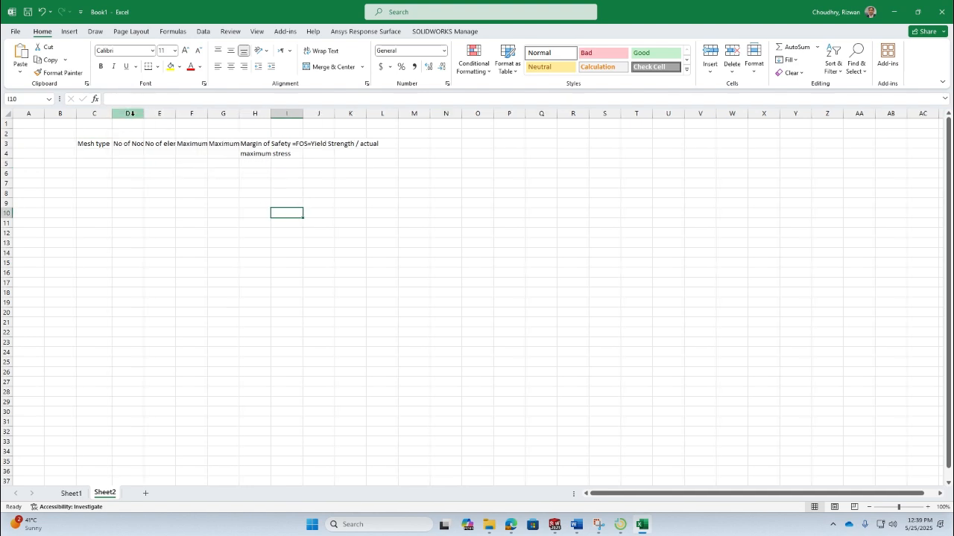
pyautogui.doubleClick(143, 115)
pyautogui.doubleClick(186, 111)
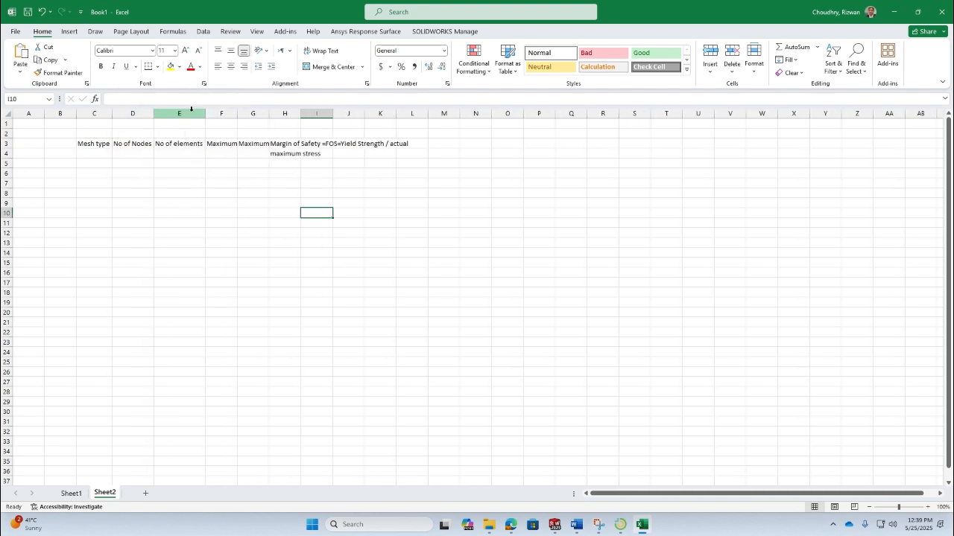
pyautogui.doubleClick(236, 113)
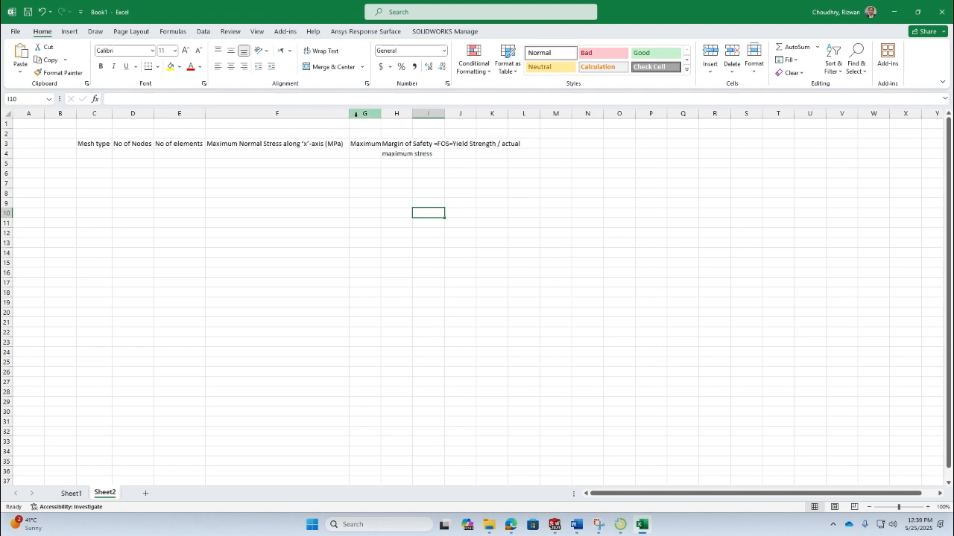
pyautogui.moveTo(349, 116); pyautogui.dragTo(481, 117)
pyautogui.moveTo(407, 117); pyautogui.dragTo(426, 117)
pyautogui.click(361, 191)
pyautogui.click(369, 143)
# - Wrap the text of the header cells C3:H3
pyautogui.moveTo(111, 143); pyautogui.dragTo(421, 143)
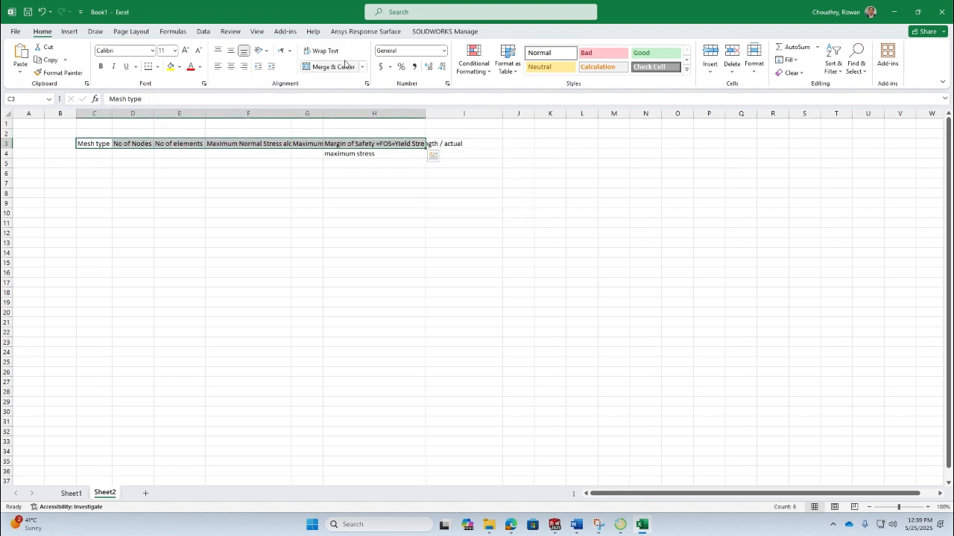
pyautogui.click(321, 50)
pyautogui.click(380, 220)
# - Move the text 'maximum stress' from H4 to the end of the Margin of Safety header in H3
pyautogui.doubleClick(377, 214)
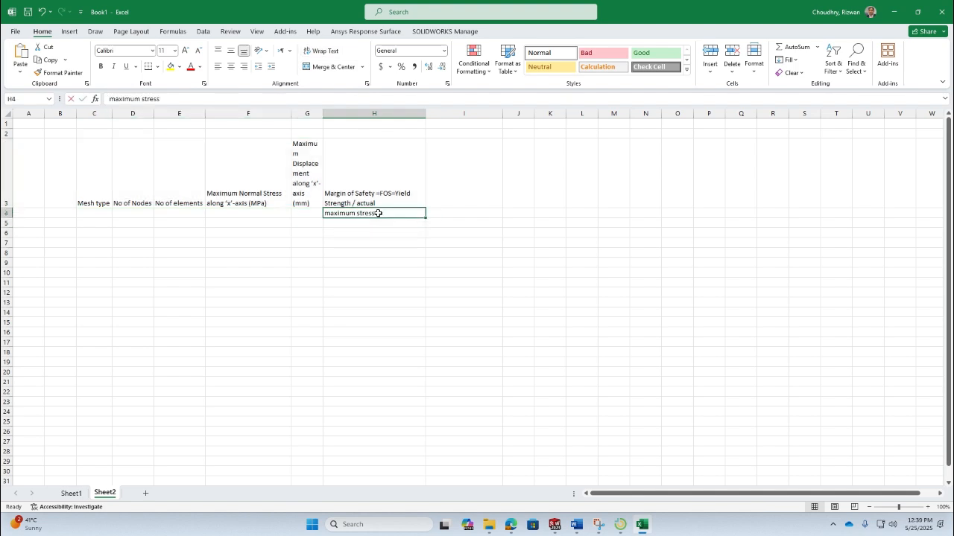
pyautogui.moveTo(377, 214); pyautogui.dragTo(327, 215)
pyautogui.rightClick(336, 216)
pyautogui.click(350, 222)
pyautogui.click(384, 203)
pyautogui.doubleClick(386, 205)
pyautogui.rightClick(386, 206)
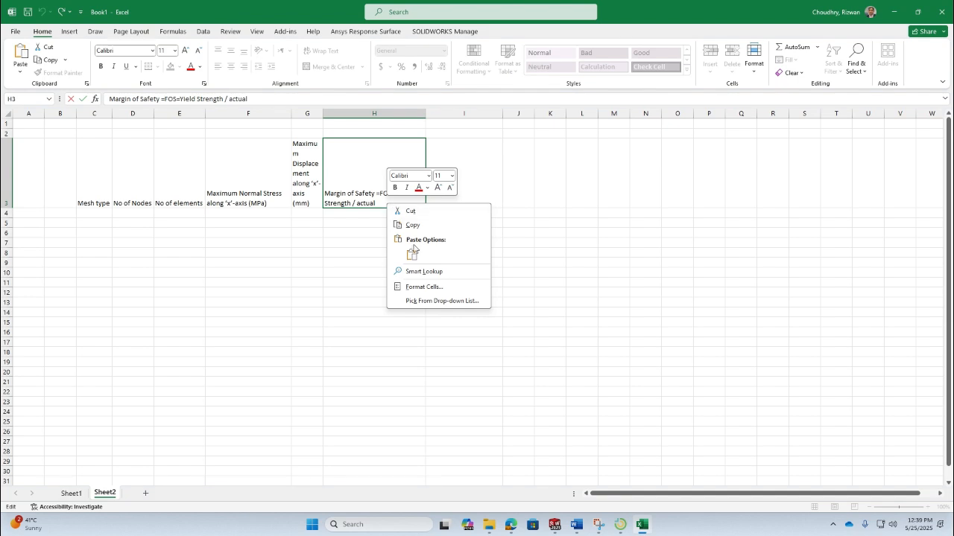
pyautogui.click(411, 255)
pyautogui.click(338, 242)
pyautogui.click(170, 268)
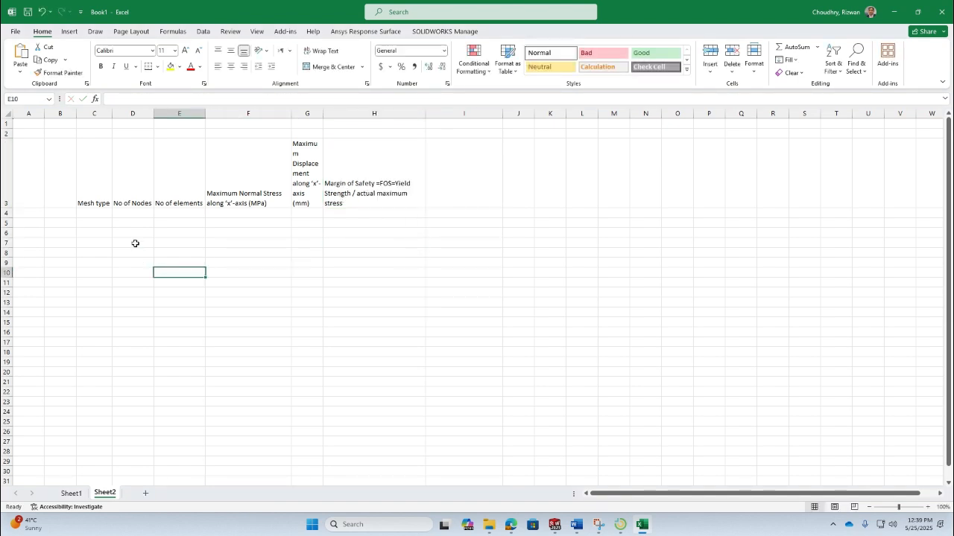
# - Copy the mesh type names from the Word table and paste them into C4:C8
pyautogui.hotkey('alt', 'Tab')
pyautogui.moveTo(249, 356); pyautogui.dragTo(272, 454)
pyautogui.hotkey('ctrl', 'c')
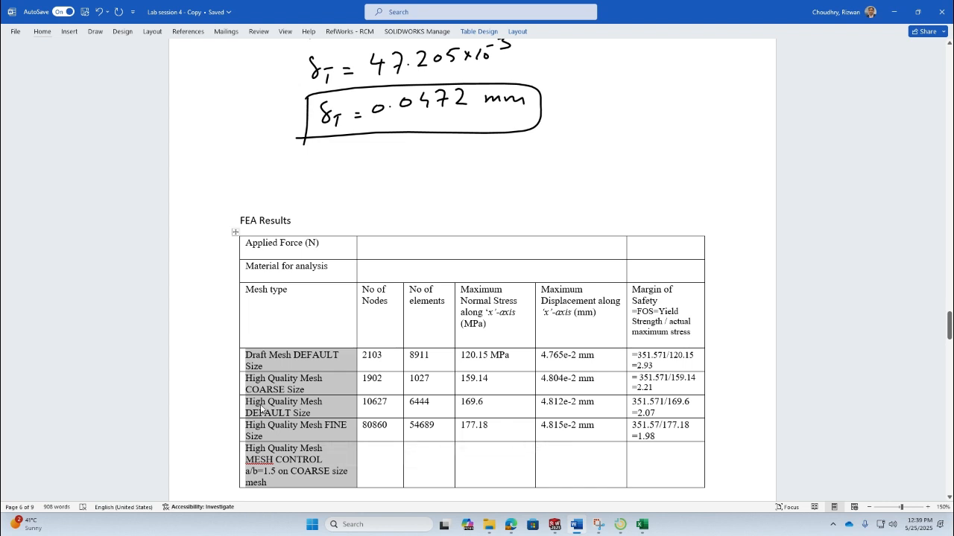
pyautogui.hotkey('alt', 'Tab')
pyautogui.click(97, 214)
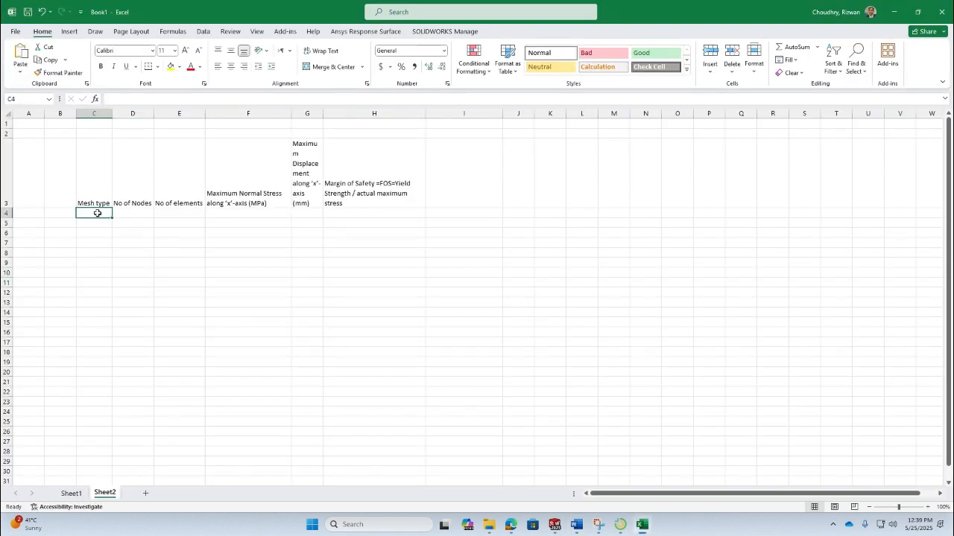
pyautogui.rightClick(97, 214)
pyautogui.click(136, 277)
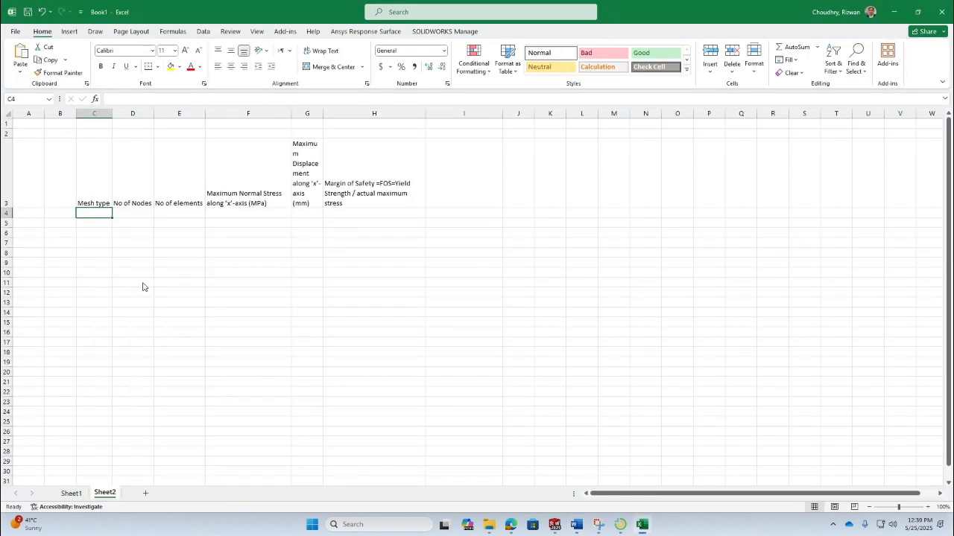
# - Widen column C and wrap the text of the mesh type names in C4:C8
pyautogui.click(211, 315)
pyautogui.moveTo(112, 113); pyautogui.dragTo(144, 114)
pyautogui.moveTo(130, 216); pyautogui.dragTo(128, 251)
pyautogui.click(341, 50)
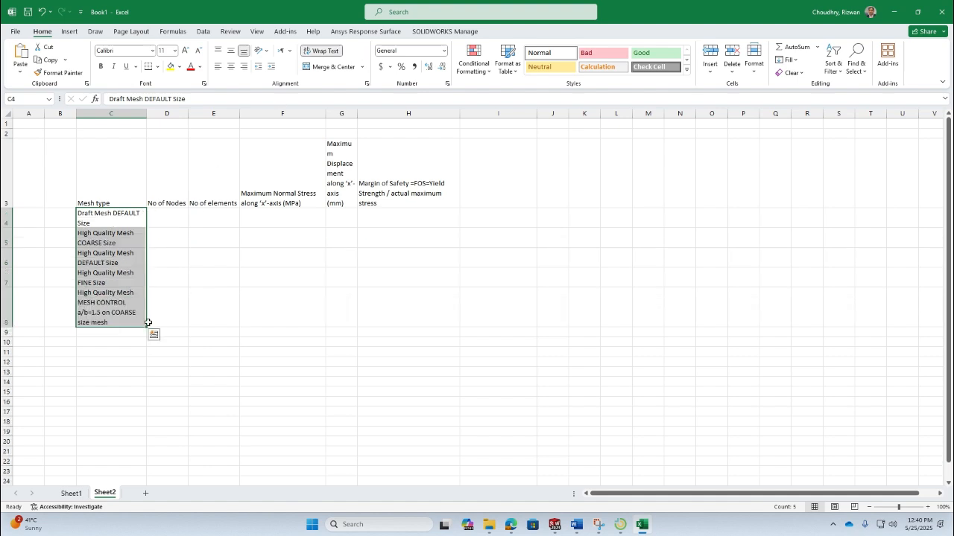
# - Copy the node counts from the Word results table and paste them into D4:D7
pyautogui.click(213, 332)
pyautogui.hotkey('alt', 'Tab')
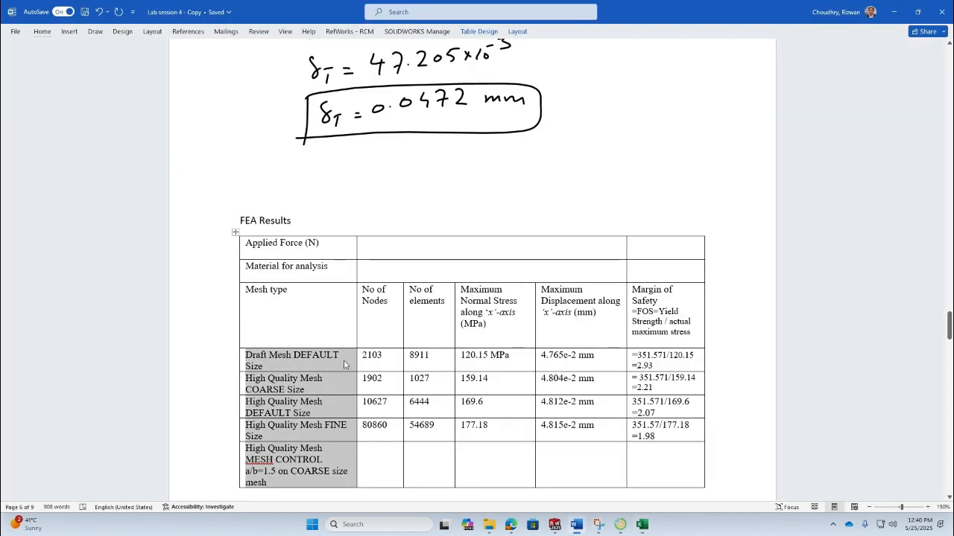
pyautogui.moveTo(370, 356); pyautogui.dragTo(380, 427)
pyautogui.hotkey('ctrl', 'c')
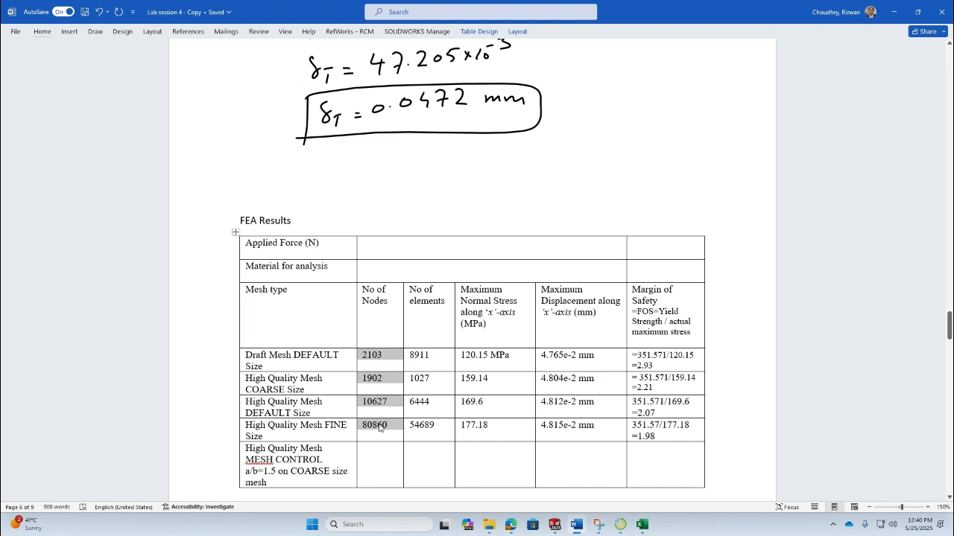
pyautogui.hotkey('alt', 'Tab')
pyautogui.click(159, 218)
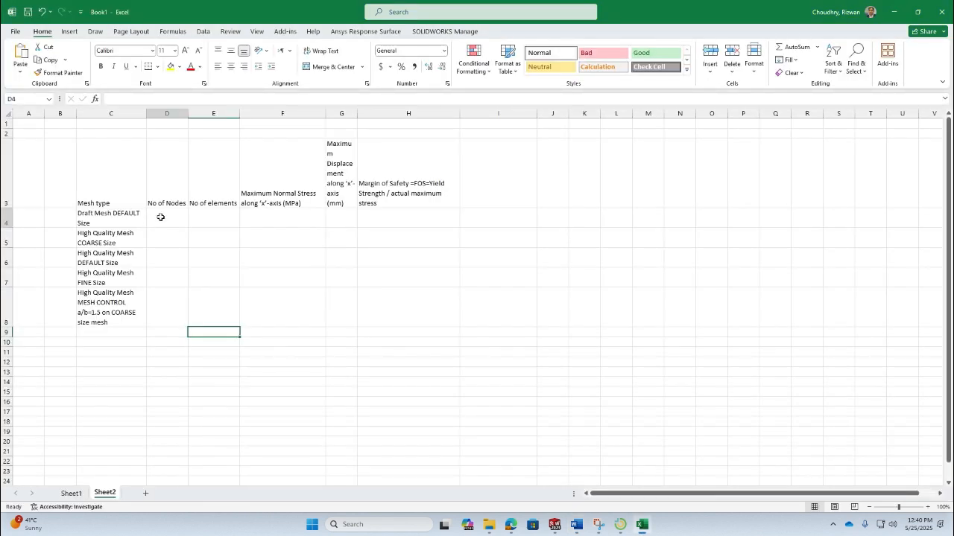
pyautogui.rightClick(159, 218)
pyautogui.click(200, 282)
# - Copy the element, maximum stress and displacement values from the Word table and paste them starting at E4
pyautogui.hotkey('alt', 'Tab')
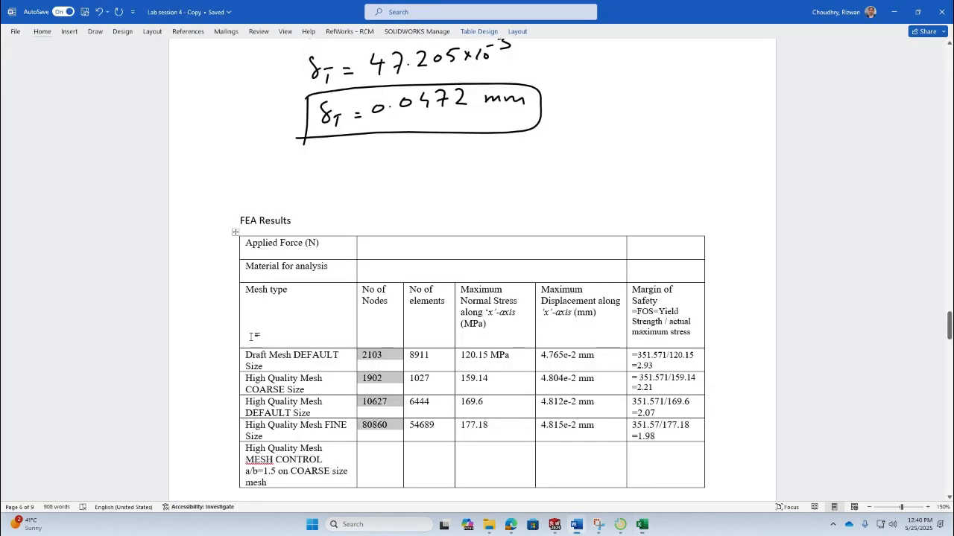
pyautogui.moveTo(407, 355); pyautogui.dragTo(607, 434)
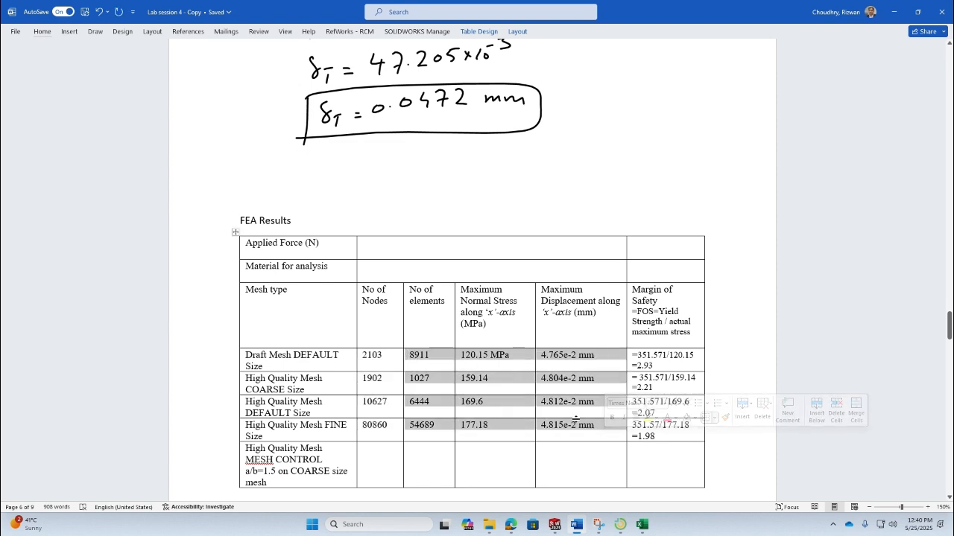
pyautogui.hotkey('ctrl', 'c')
pyautogui.hotkey('alt', 'Tab')
pyautogui.click(212, 215)
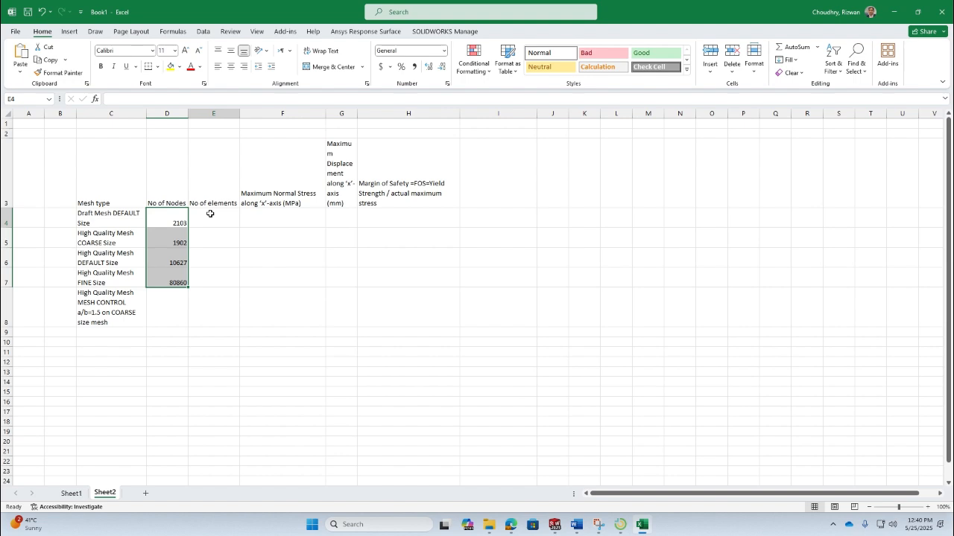
pyautogui.rightClick(212, 216)
pyautogui.click(251, 282)
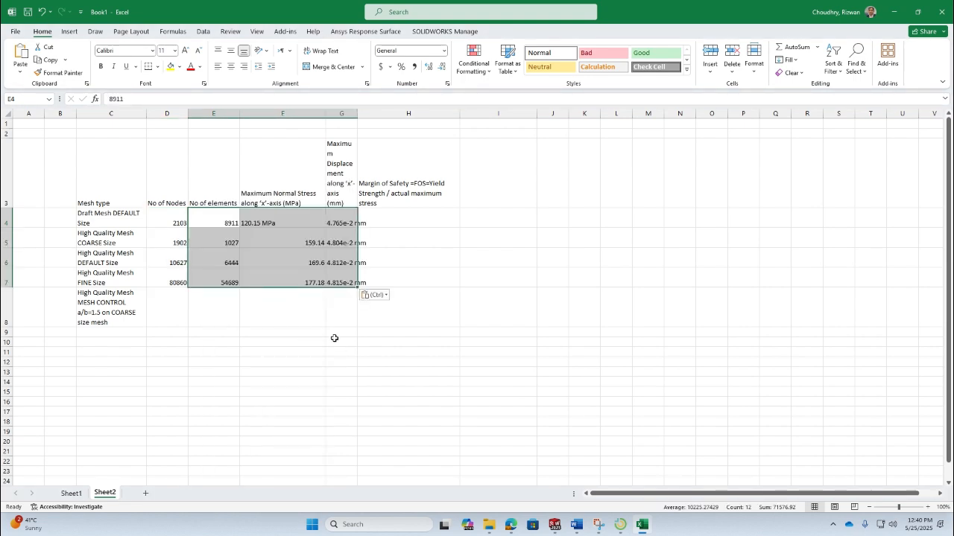
# - Remove the ' MPa' unit text from the stress value in F4 so it reads 120.15
pyautogui.doubleClick(280, 223)
pyautogui.press('BackSpace')
pyautogui.press('BackSpace')
pyautogui.press('BackSpace')
pyautogui.press('BackSpace')
pyautogui.press('BackSpace')
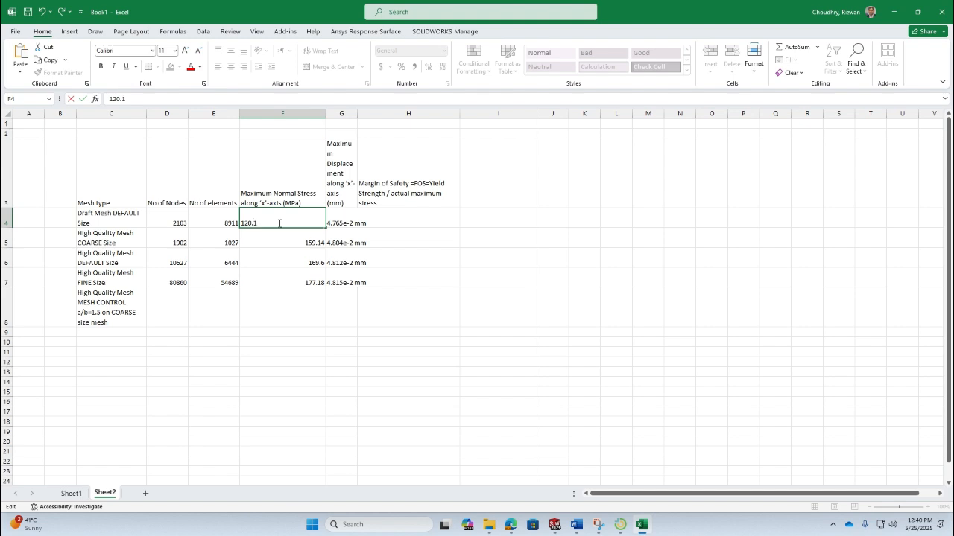
pyautogui.press('Return')
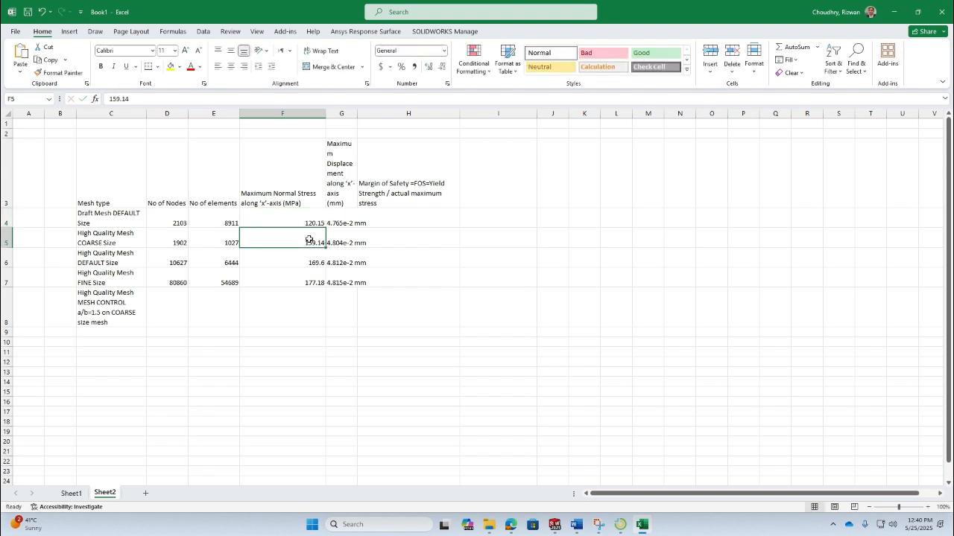
# - Insert an empty scatter chart with straight lines and markers
pyautogui.click(295, 194)
pyautogui.click(573, 257)
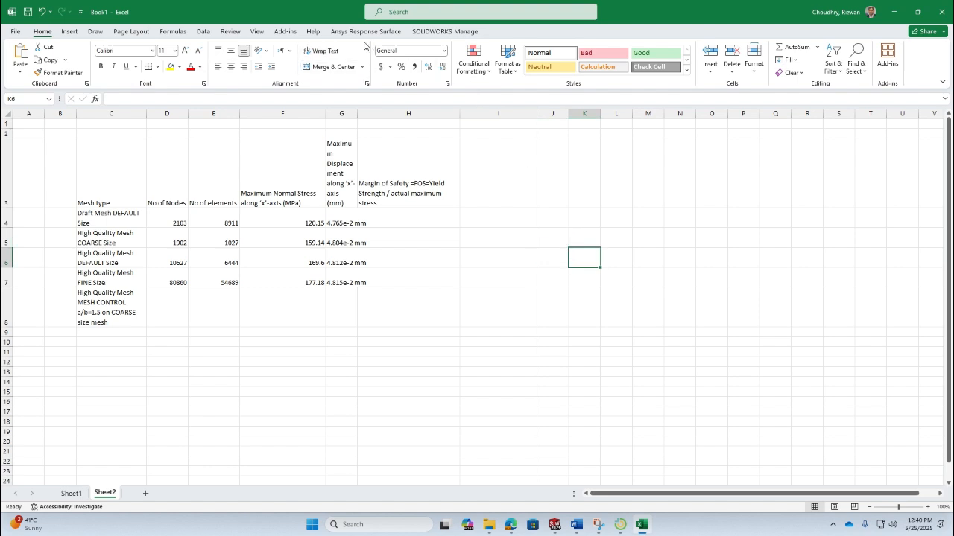
pyautogui.click(69, 31)
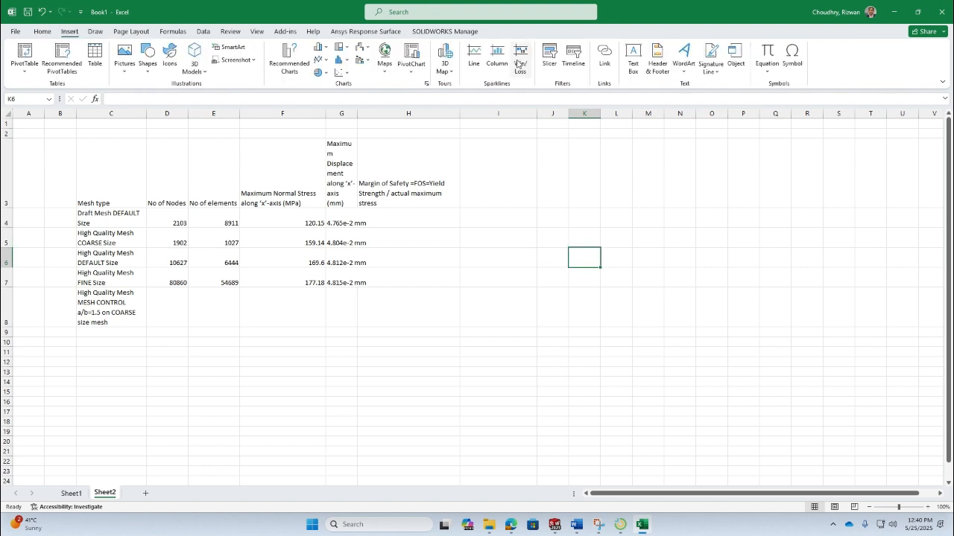
pyautogui.click(343, 73)
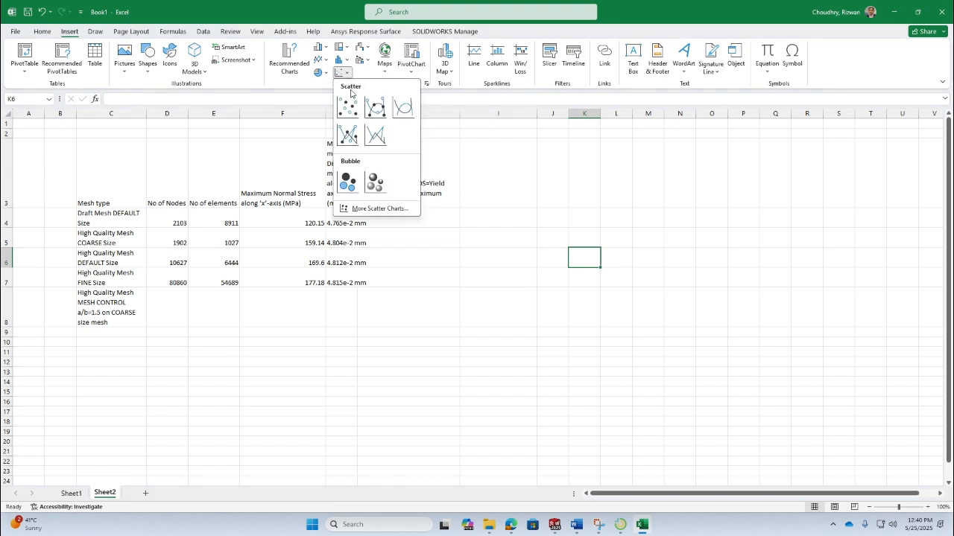
pyautogui.click(347, 134)
# - Add a chart series with node counts D4:D7 as X values and maximum stresses F4:F7 as Y values
pyautogui.rightClick(498, 201)
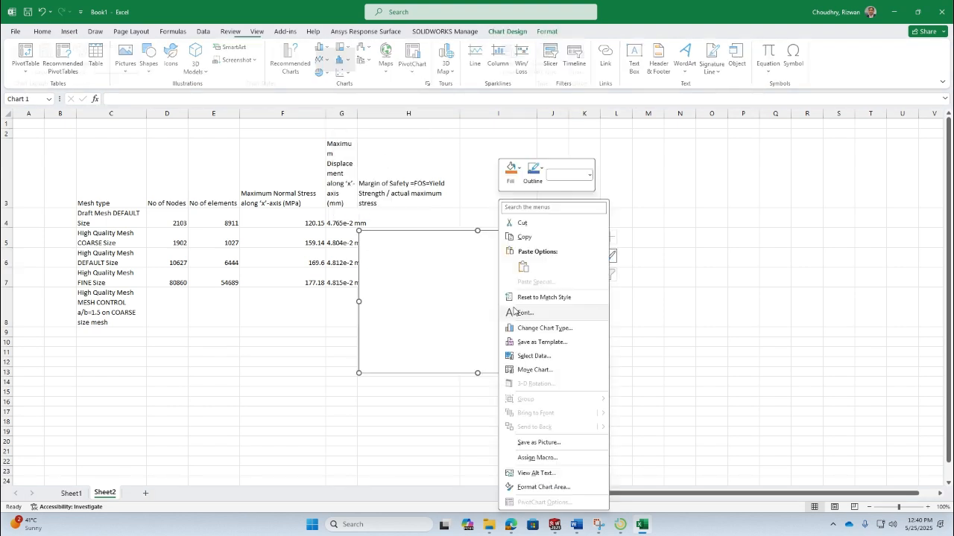
pyautogui.click(533, 356)
pyautogui.click(358, 257)
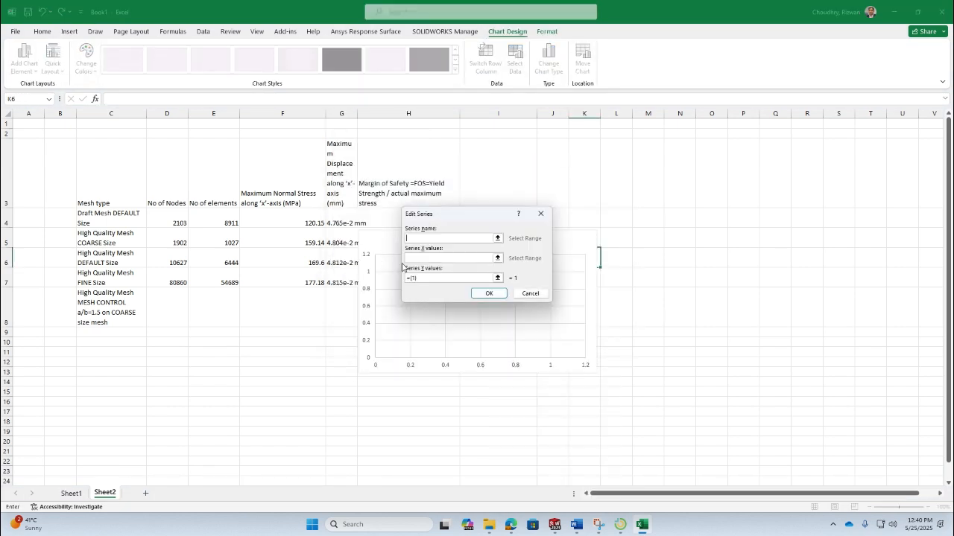
pyautogui.click(488, 260)
pyautogui.moveTo(179, 224); pyautogui.dragTo(179, 282)
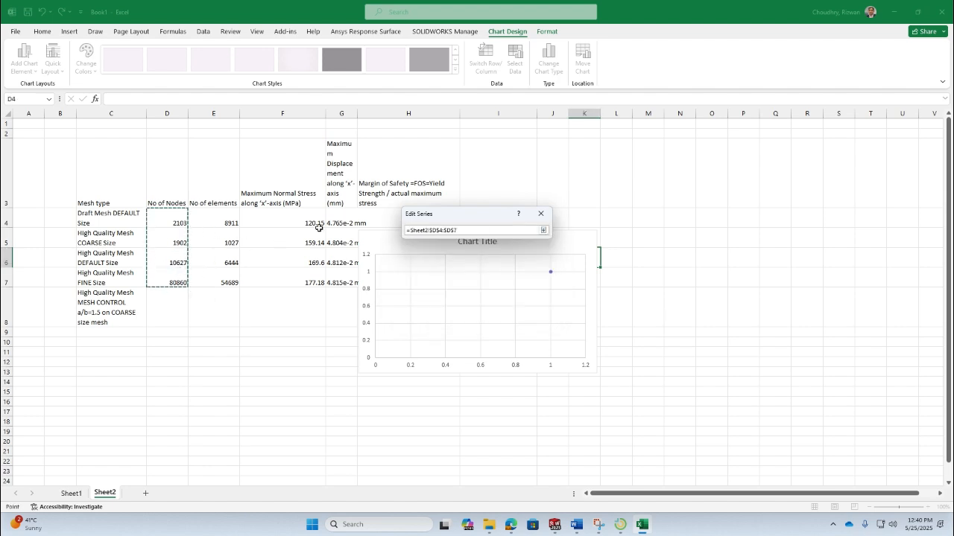
pyautogui.click(543, 230)
pyautogui.click(502, 276)
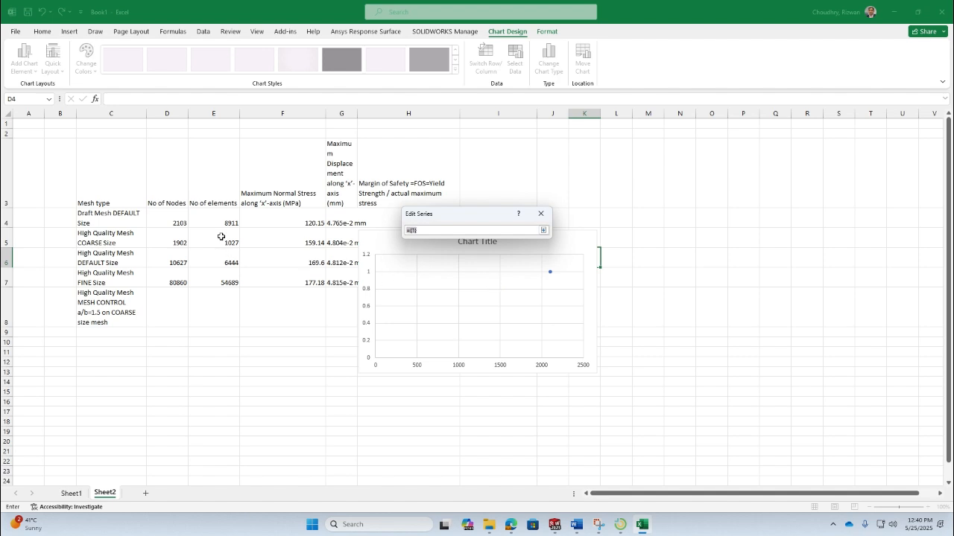
pyautogui.moveTo(277, 224); pyautogui.dragTo(306, 283)
pyautogui.click(544, 231)
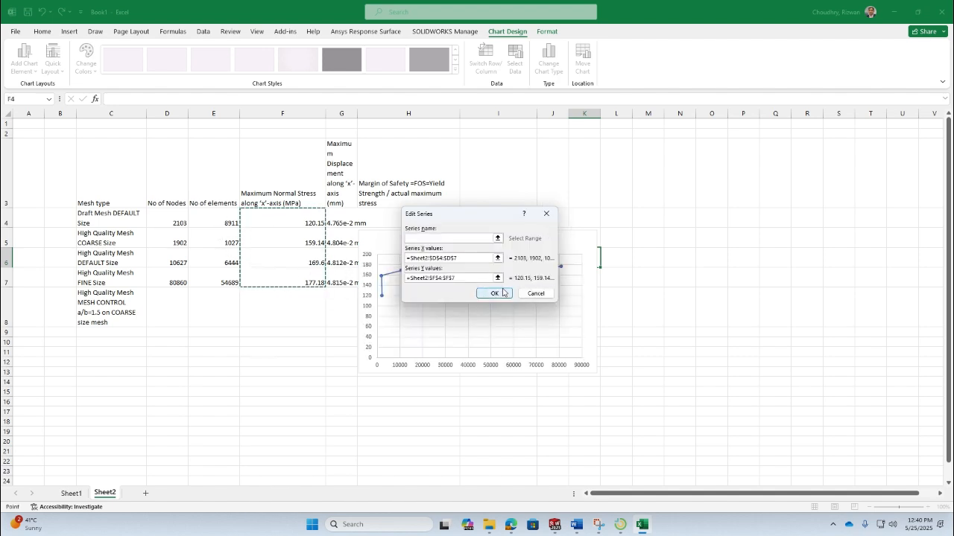
pyautogui.click(494, 294)
pyautogui.click(558, 324)
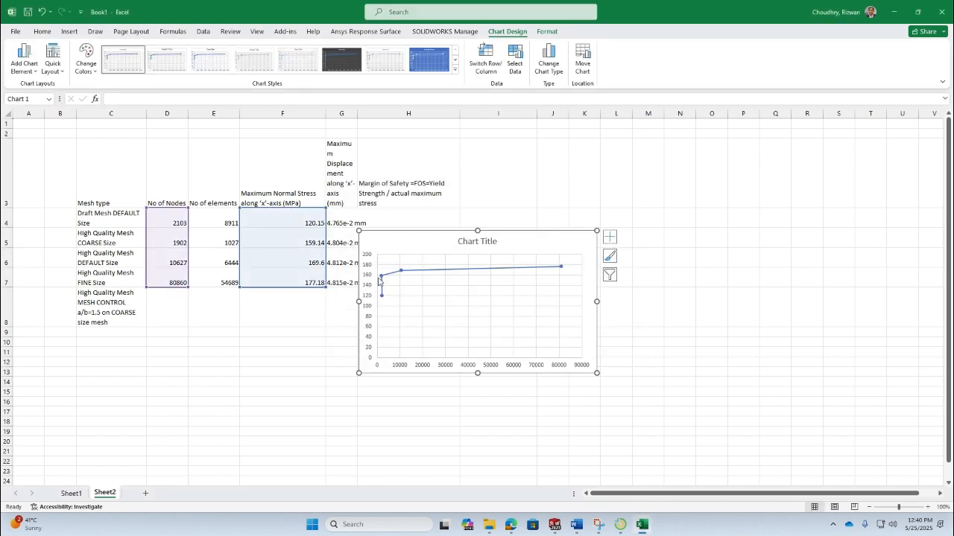
# - Enlarge the chart by extending its lower-left corner
pyautogui.moveTo(399, 275)
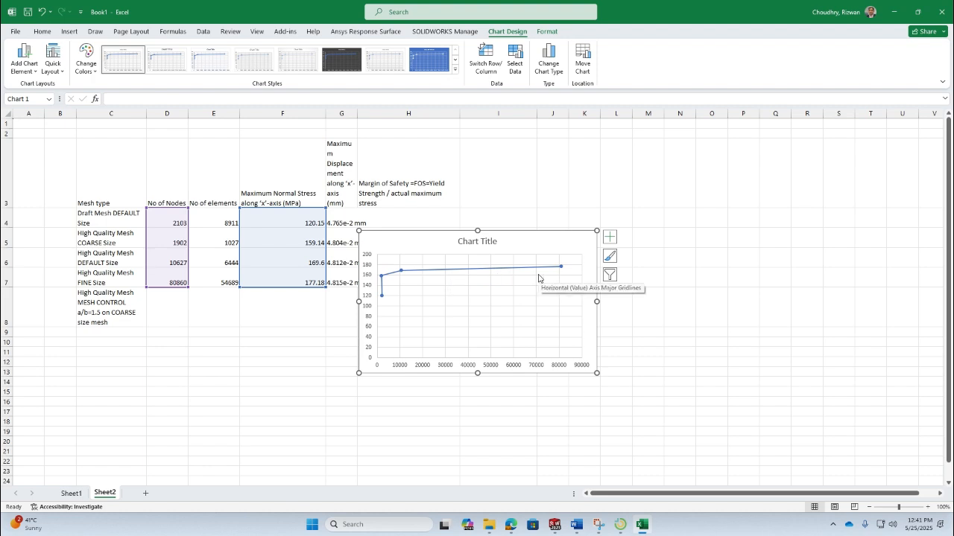
pyautogui.click(568, 345)
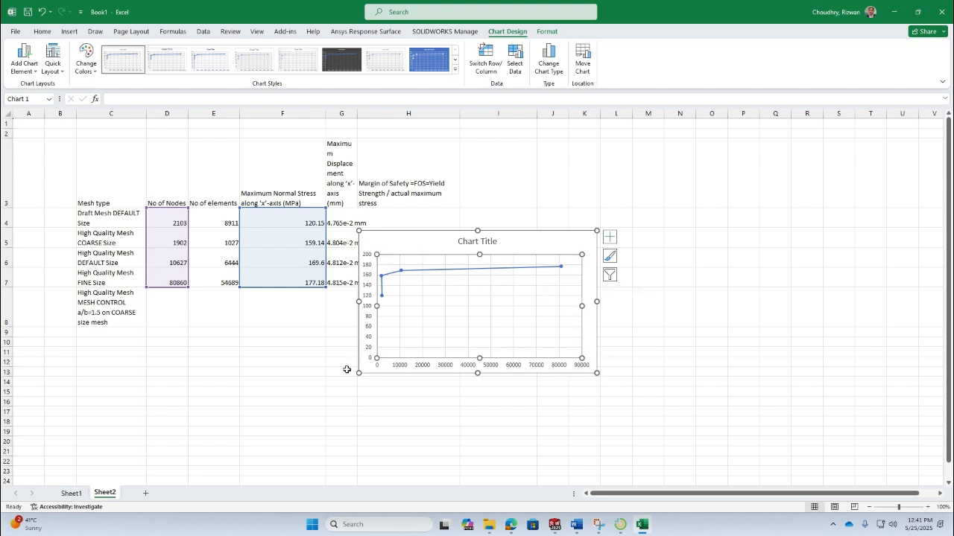
pyautogui.moveTo(358, 372); pyautogui.dragTo(277, 454)
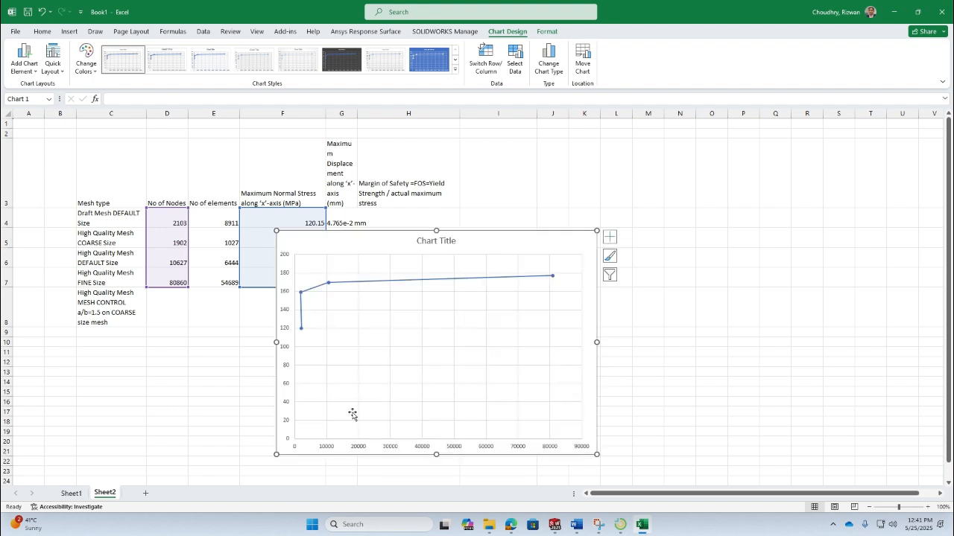
# - Change the series chart type to X Y scatter with smooth lines and markers
pyautogui.click(368, 282)
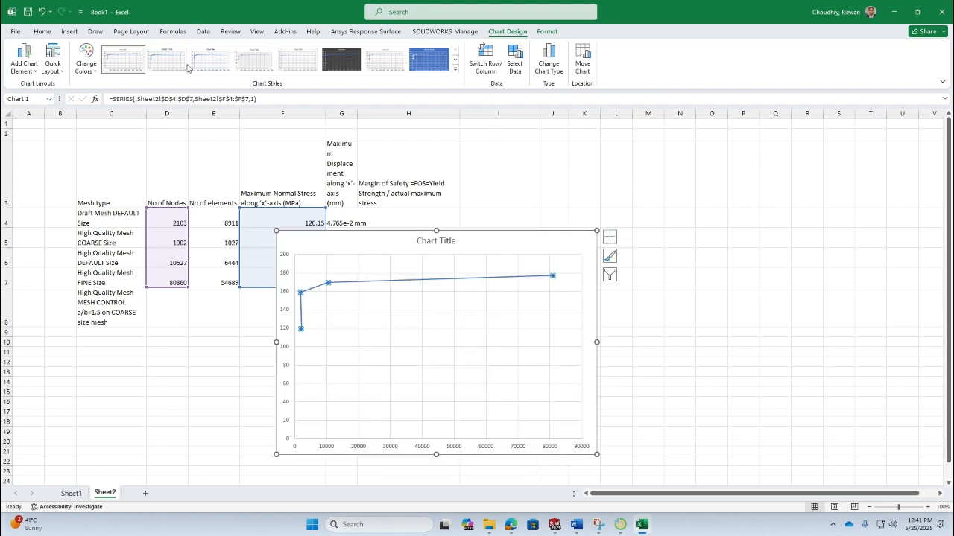
pyautogui.click(549, 67)
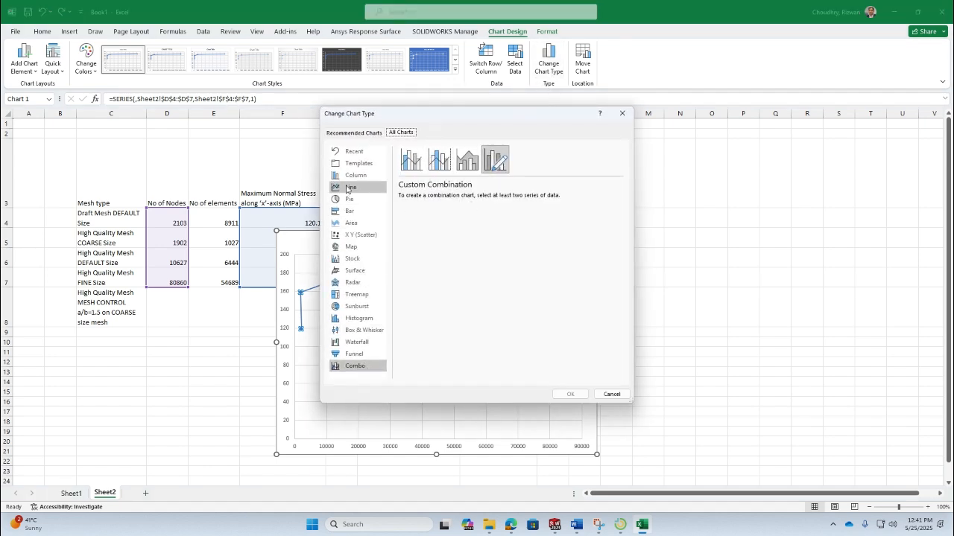
pyautogui.click(359, 235)
pyautogui.click(440, 159)
pyautogui.click(571, 394)
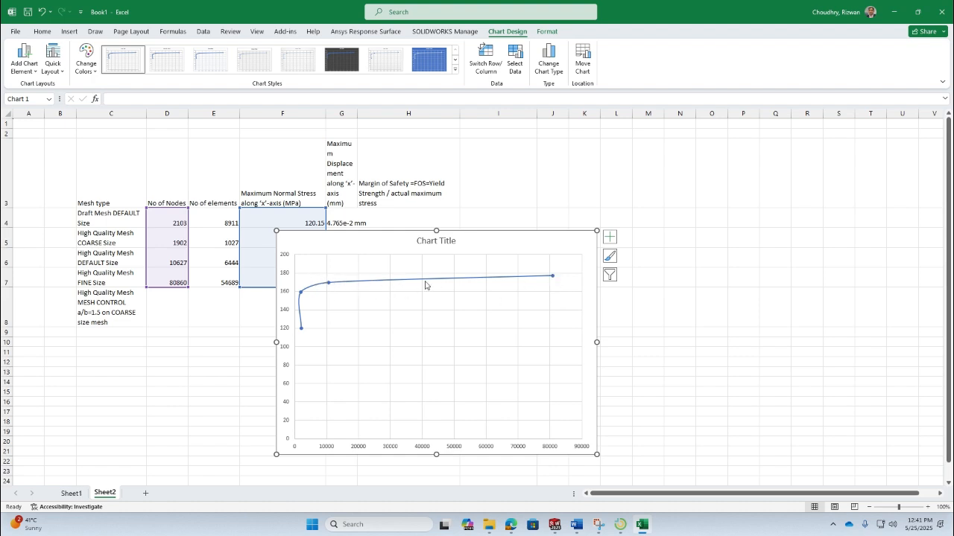
# - Move the chart beside the data table, next to the Margin of Safety column
pyautogui.moveTo(553, 278)
pyautogui.moveTo(331, 288)
pyautogui.click(179, 341)
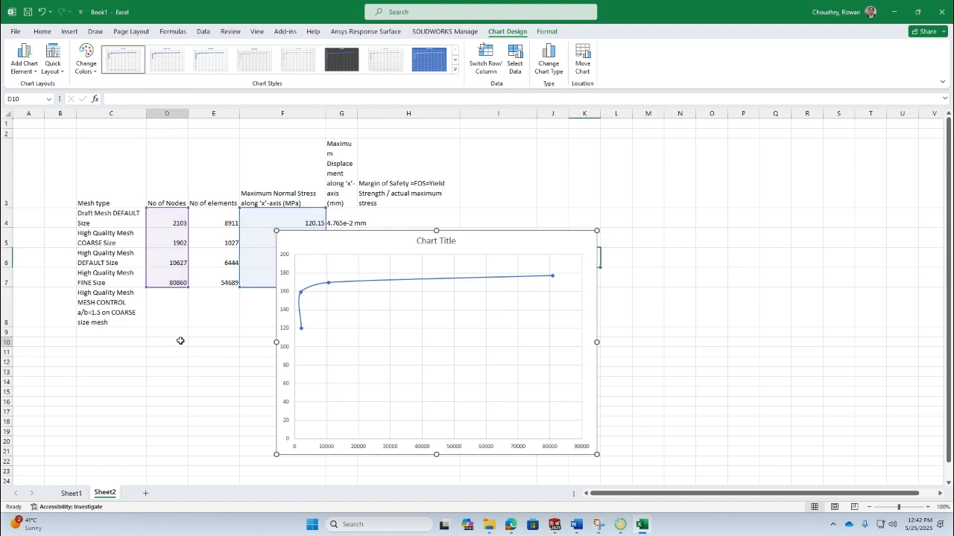
pyautogui.moveTo(400, 240); pyautogui.dragTo(672, 207)
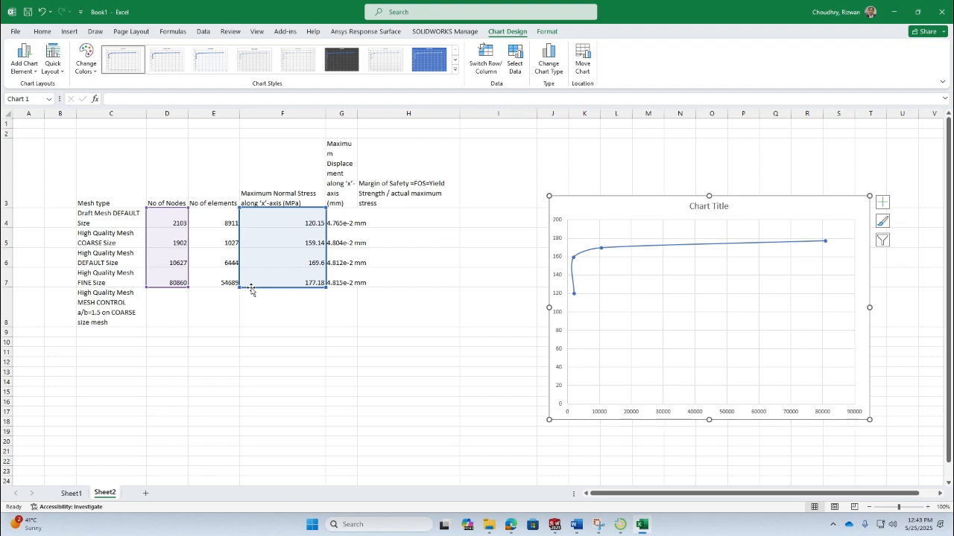
# - Switch to SOLIDWORKS and display the mesh quality plot of the High Quality Mesh FINE Size study
pyautogui.hotkey('alt', 'Tab')
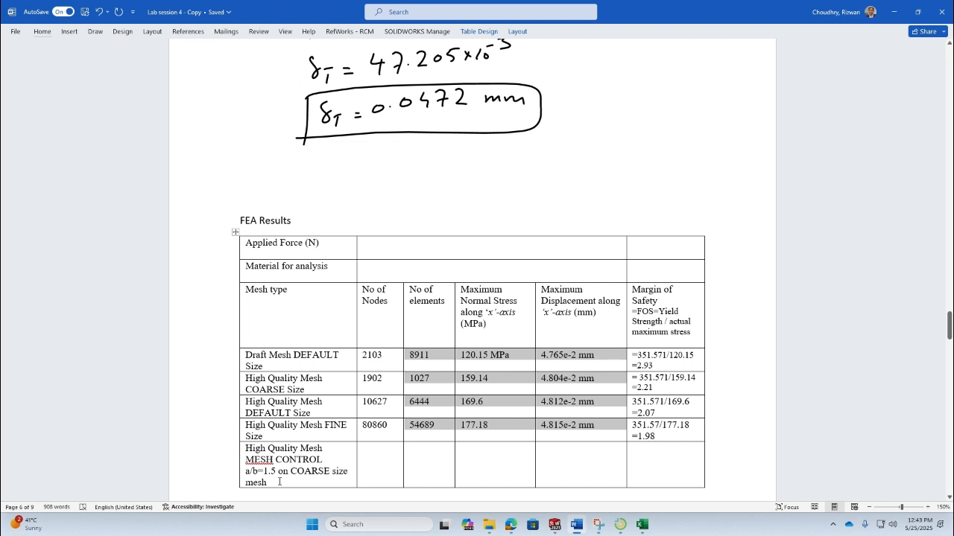
pyautogui.hotkey('alt', 'Tab')
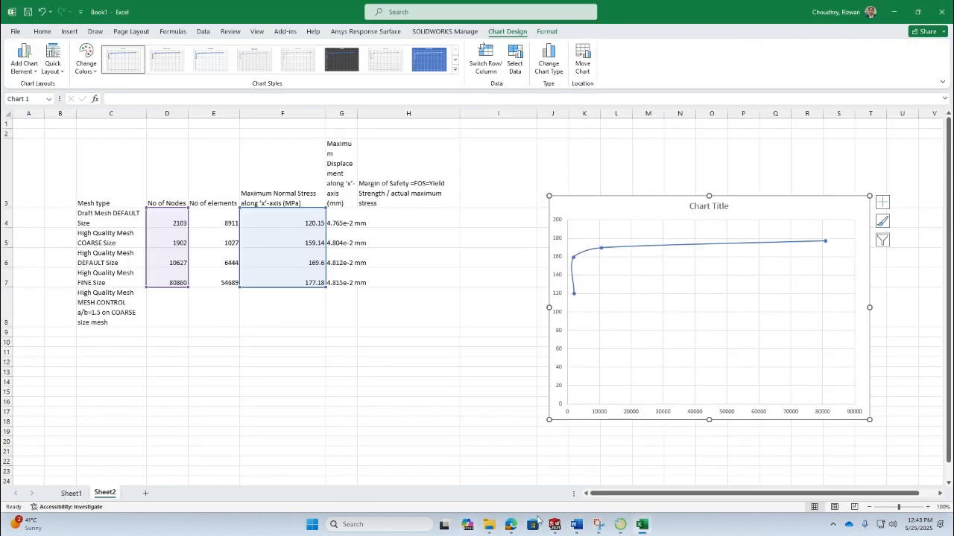
pyautogui.click(554, 524)
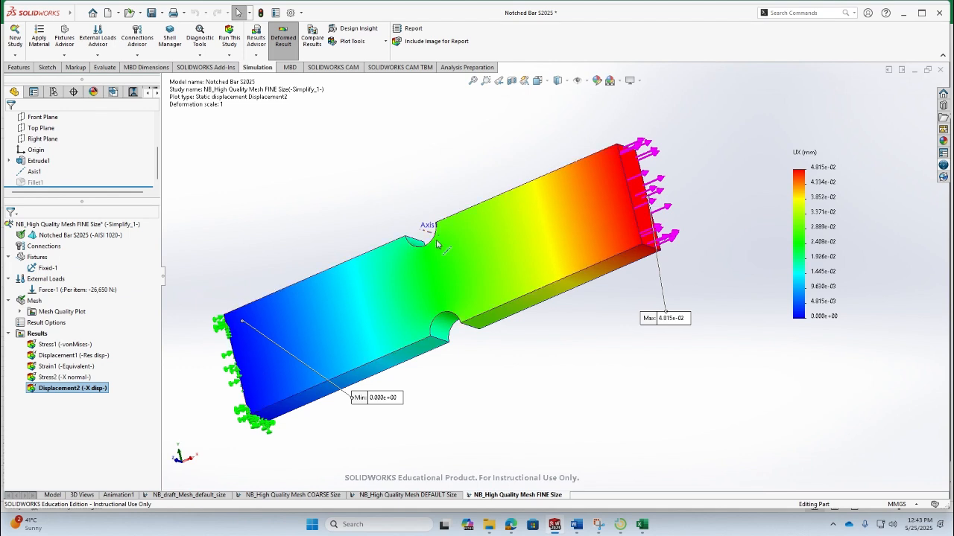
pyautogui.moveTo(460, 246); pyautogui.dragTo(502, 271, button='middle')
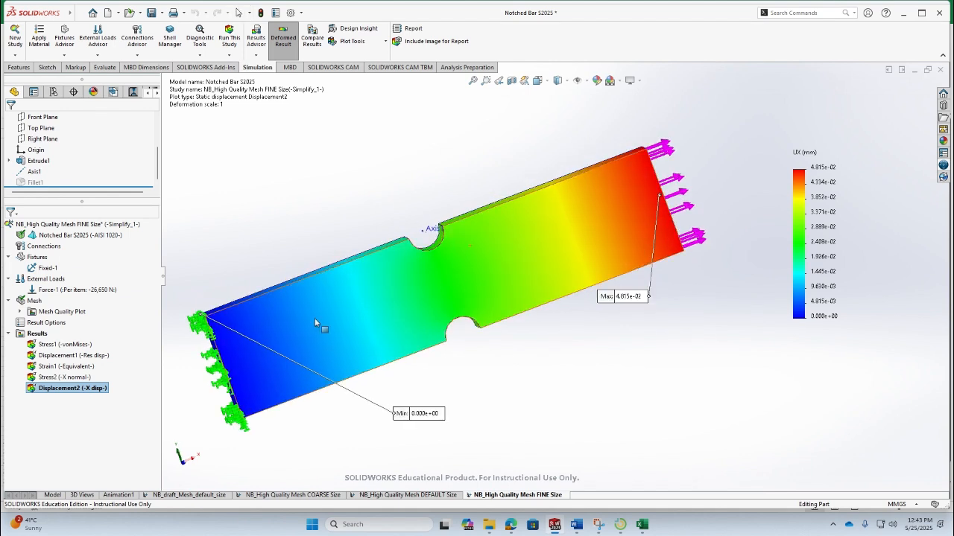
pyautogui.doubleClick(49, 302)
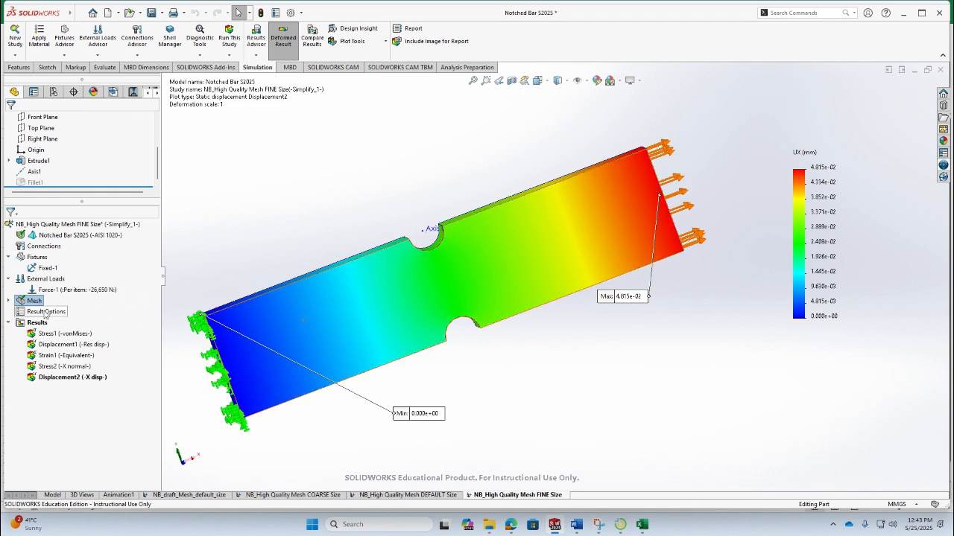
pyautogui.doubleClick(22, 302)
pyautogui.click(21, 312)
pyautogui.doubleClick(57, 323)
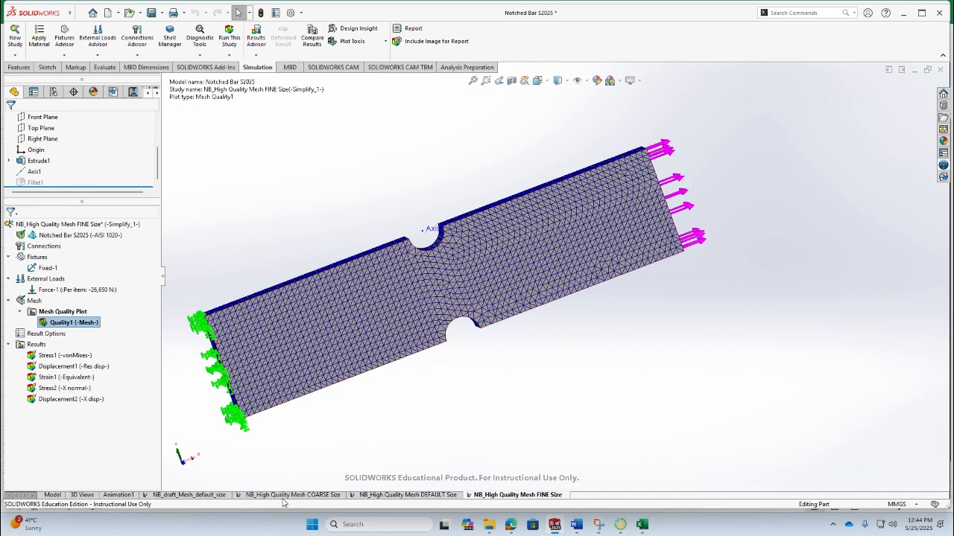
# - Switch to the High Quality Mesh COARSE Size study and display its mesh quality plot
pyautogui.click(287, 496)
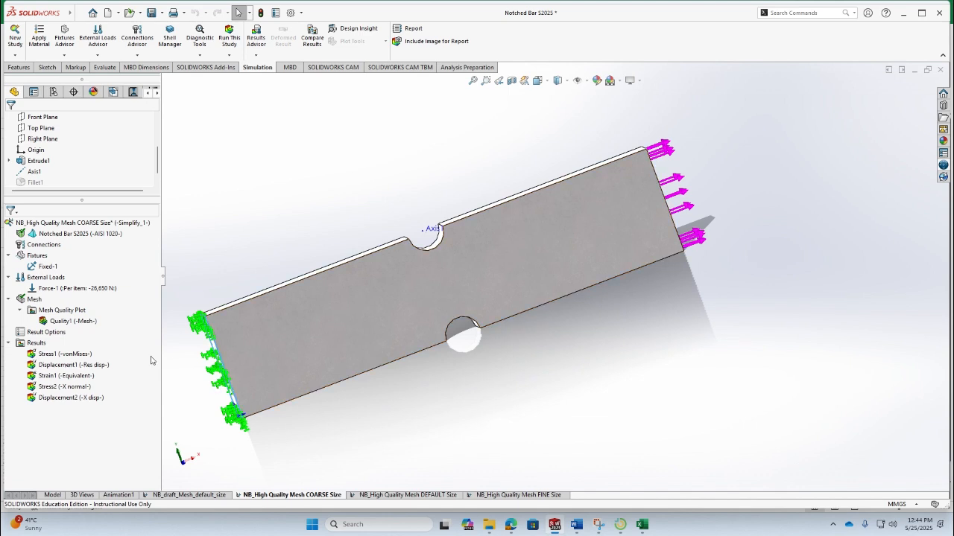
pyautogui.doubleClick(71, 321)
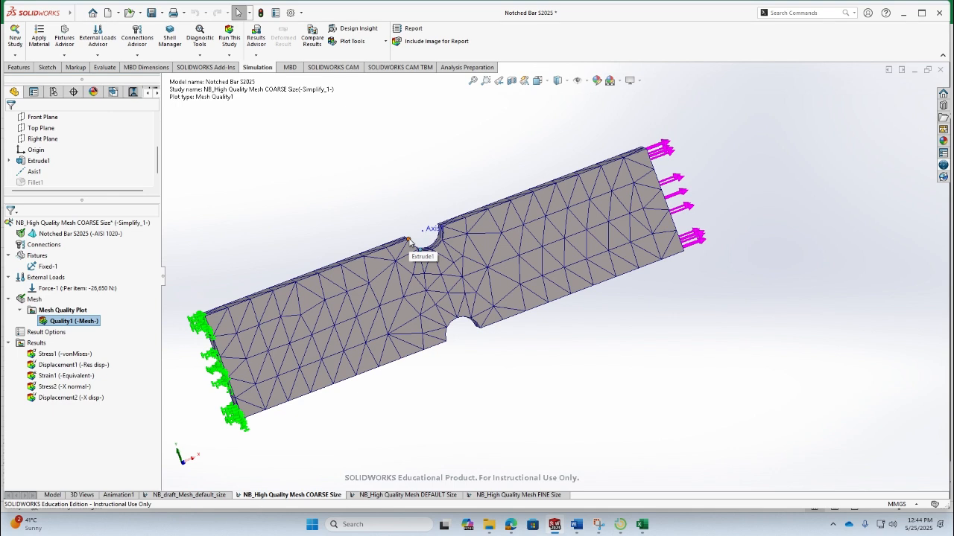
pyautogui.rightClick(330, 498)
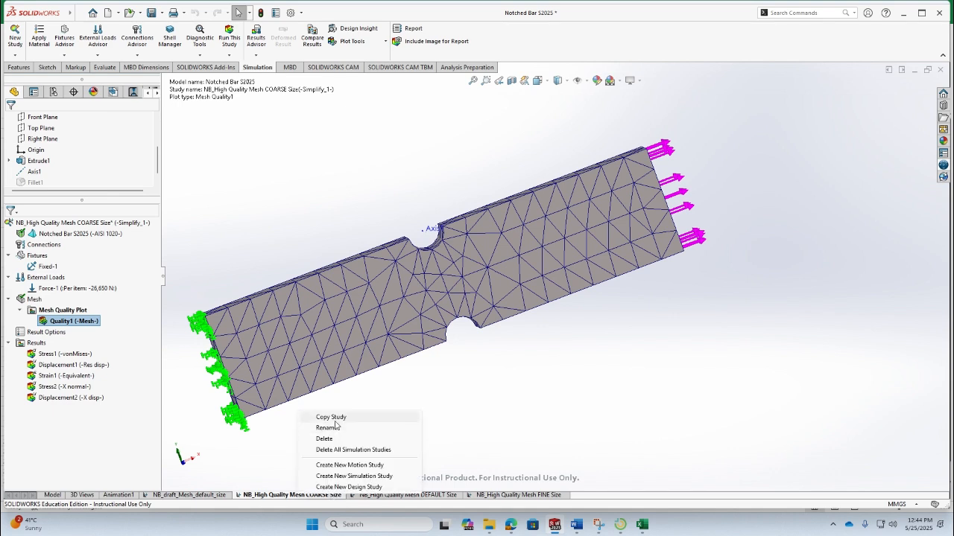
# - Copy the COARSE size study into a new study named NB_High Quality Mesh MESH CONTROL, matching the report table's mesh type
pyautogui.press('Escape')
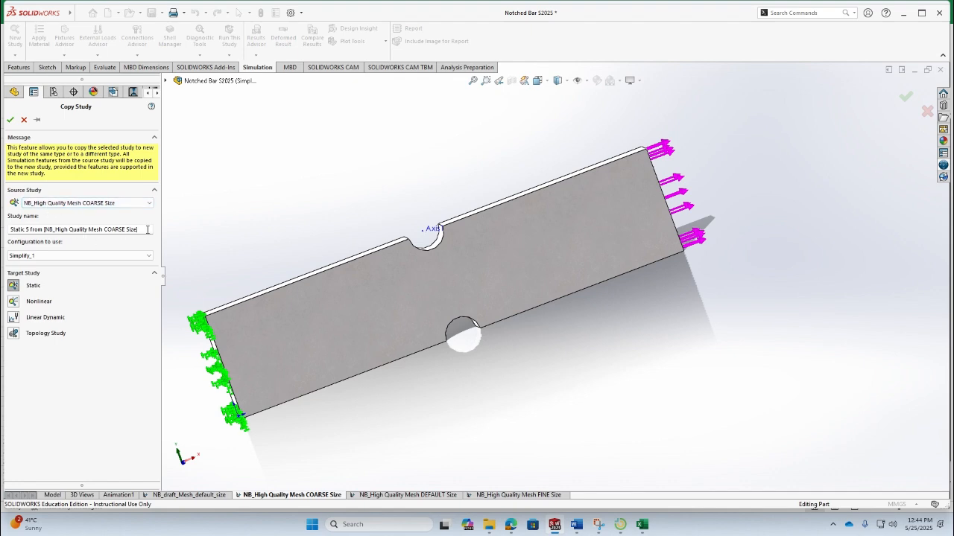
pyautogui.click(576, 524)
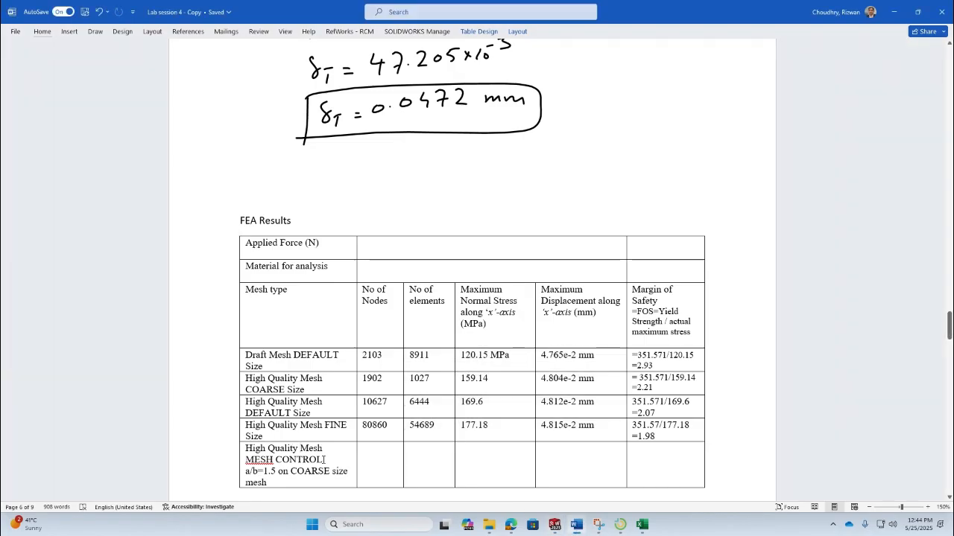
pyautogui.moveTo(324, 460); pyautogui.dragTo(245, 449)
pyautogui.rightClick(273, 456)
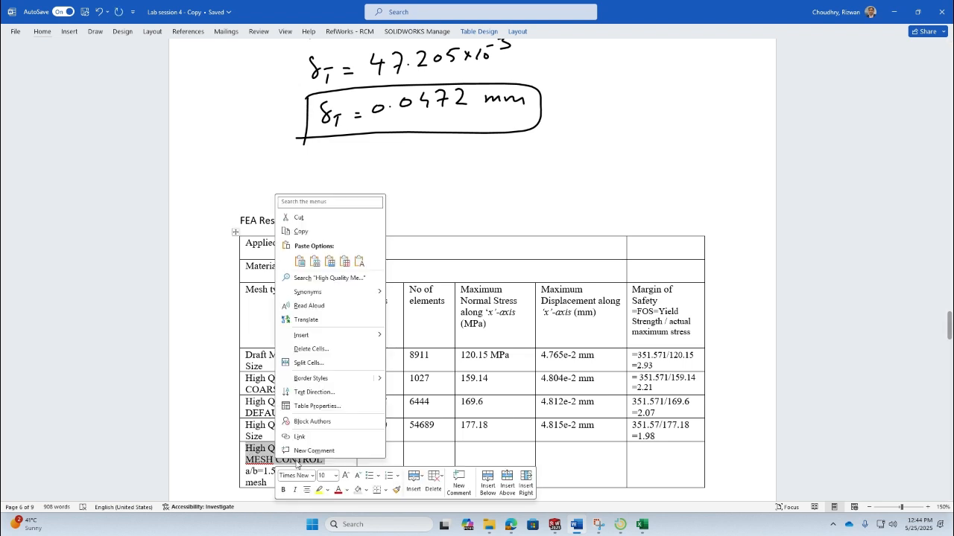
pyautogui.click(313, 232)
pyautogui.hotkey('alt', 'Tab')
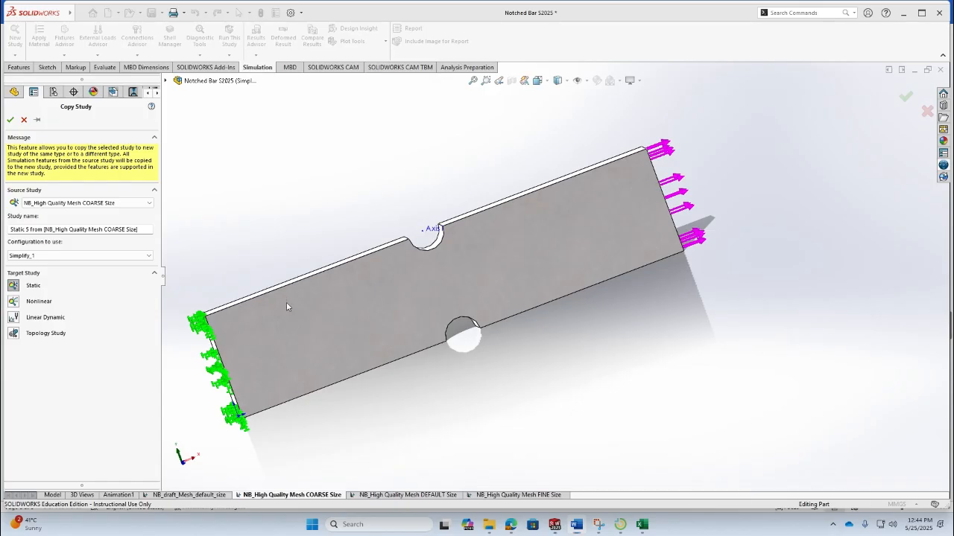
pyautogui.moveTo(139, 229); pyautogui.dragTo(5, 230)
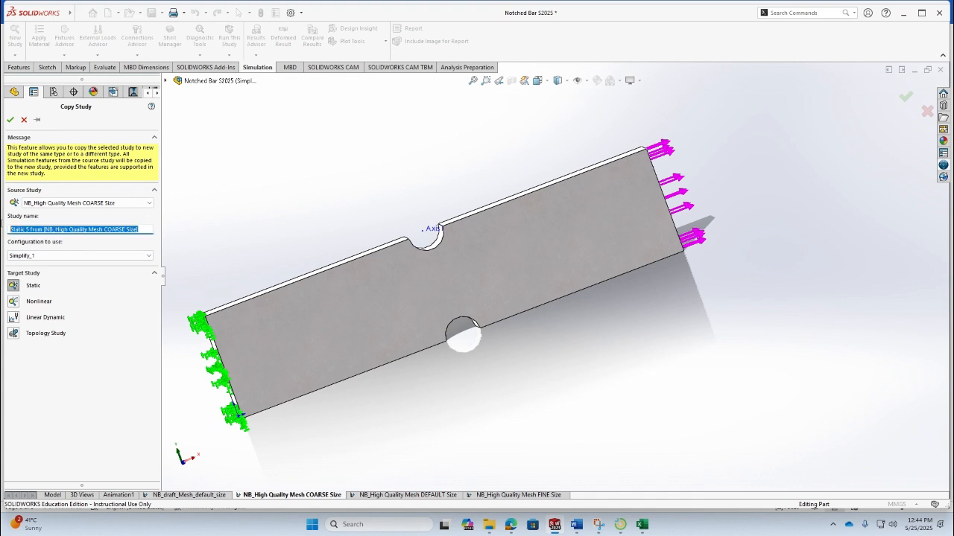
pyautogui.write('NB')
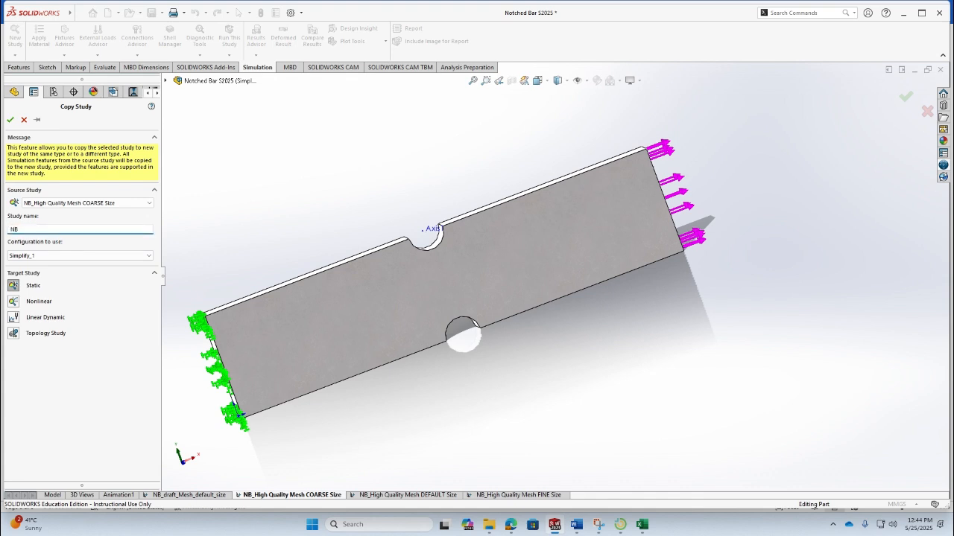
pyautogui.write('_High Quality Mesh MESH CONTROL')
pyautogui.click(10, 119)
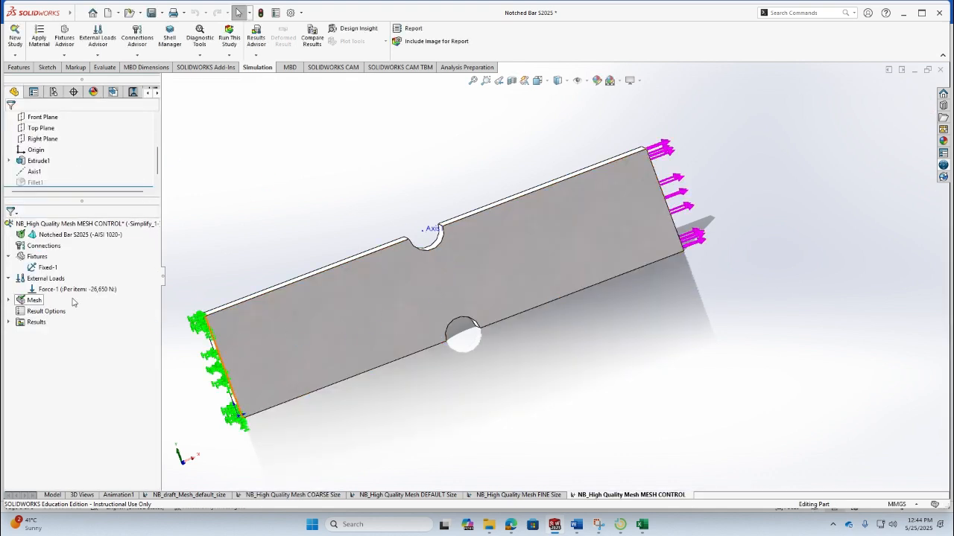
# - Display the mesh quality plot of the new MESH CONTROL study
pyautogui.click(8, 300)
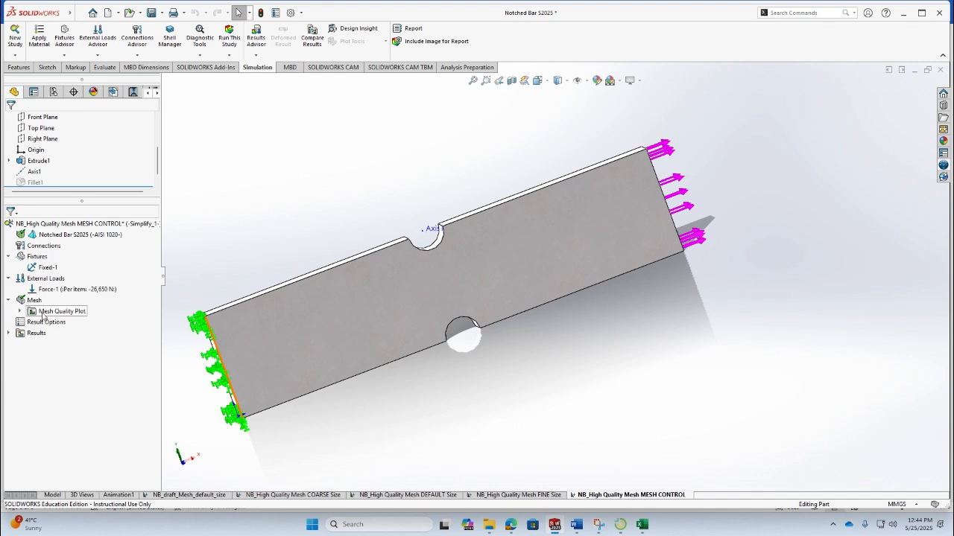
pyautogui.click(20, 312)
pyautogui.doubleClick(72, 322)
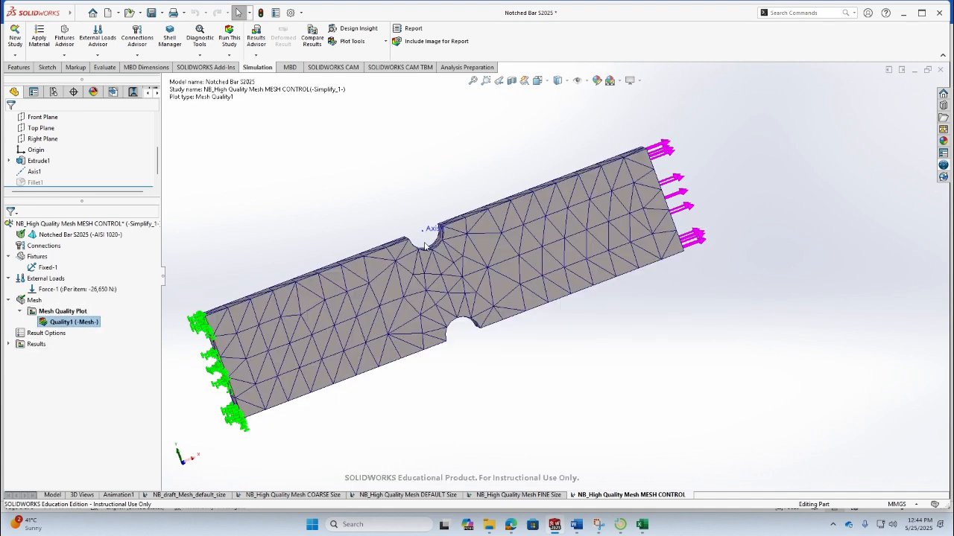
# - Read the step-by-step PDF guide's section on studies using high quality elements and mesh control
pyautogui.click(554, 528)
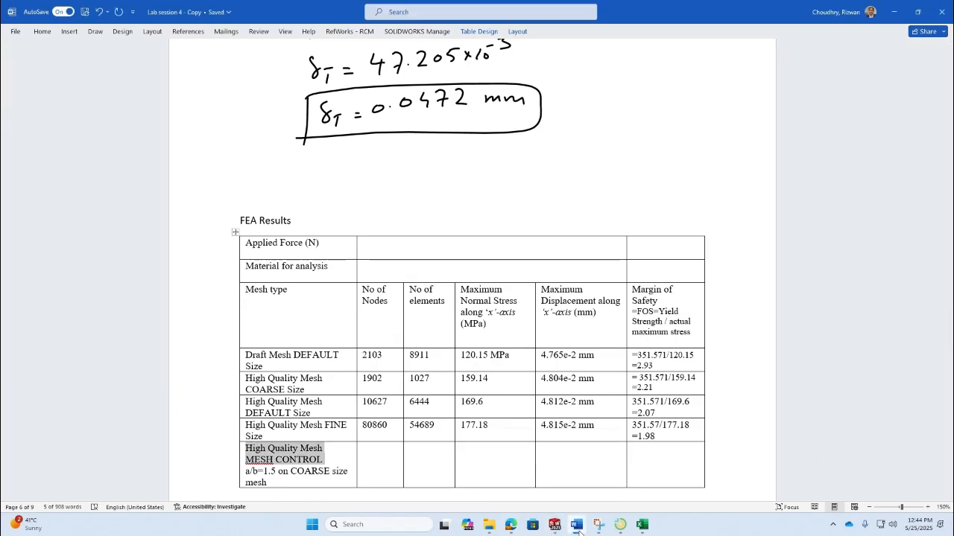
pyautogui.click(563, 524)
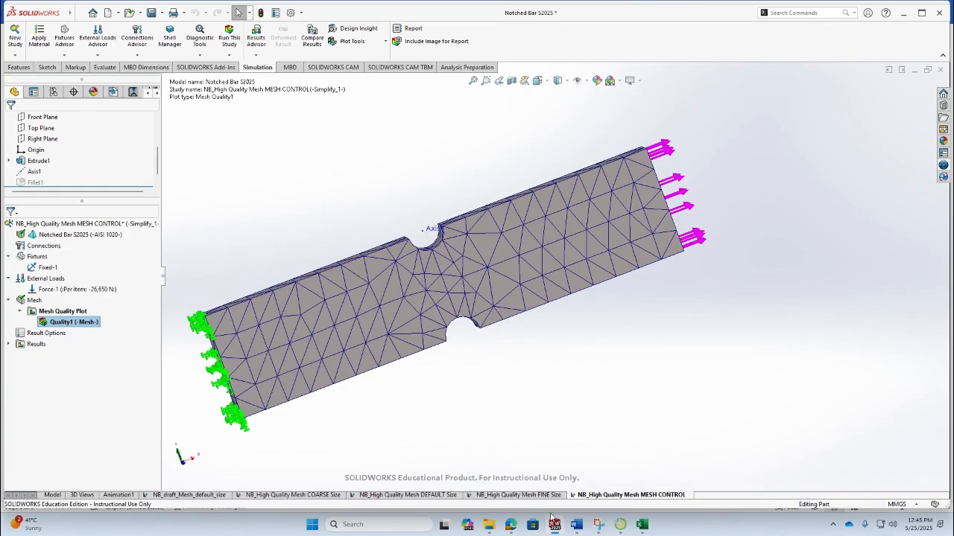
pyautogui.click(553, 526)
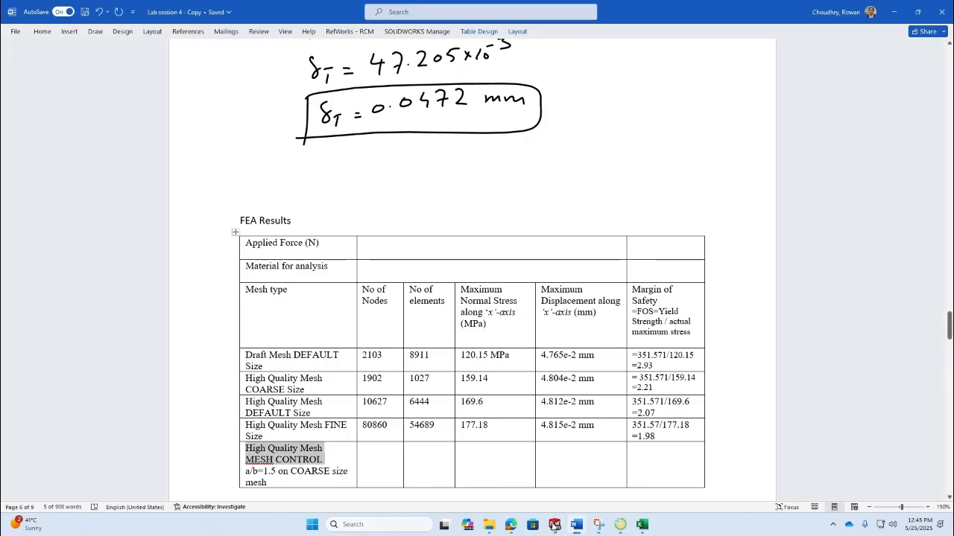
pyautogui.click(511, 525)
pyautogui.click(342, 8)
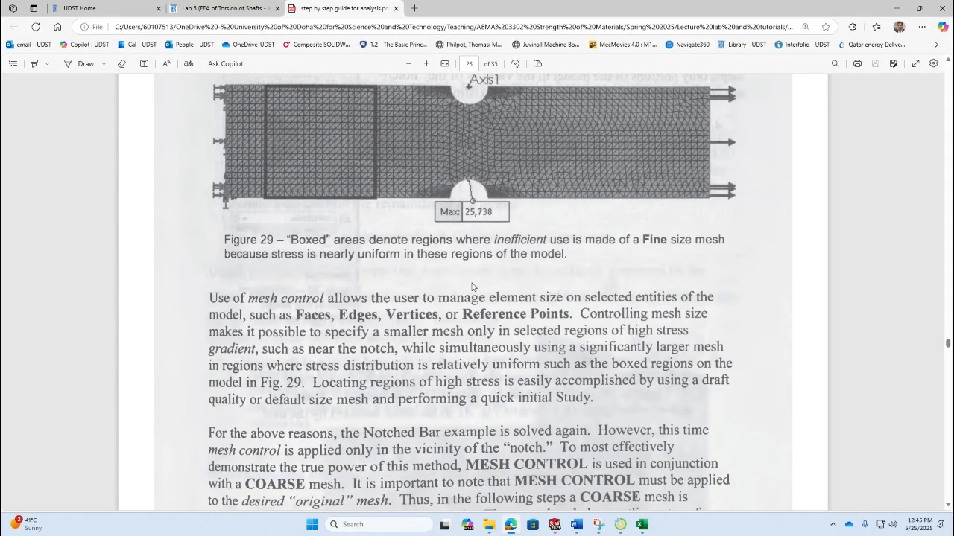
pyautogui.scroll(3, 659, 395)
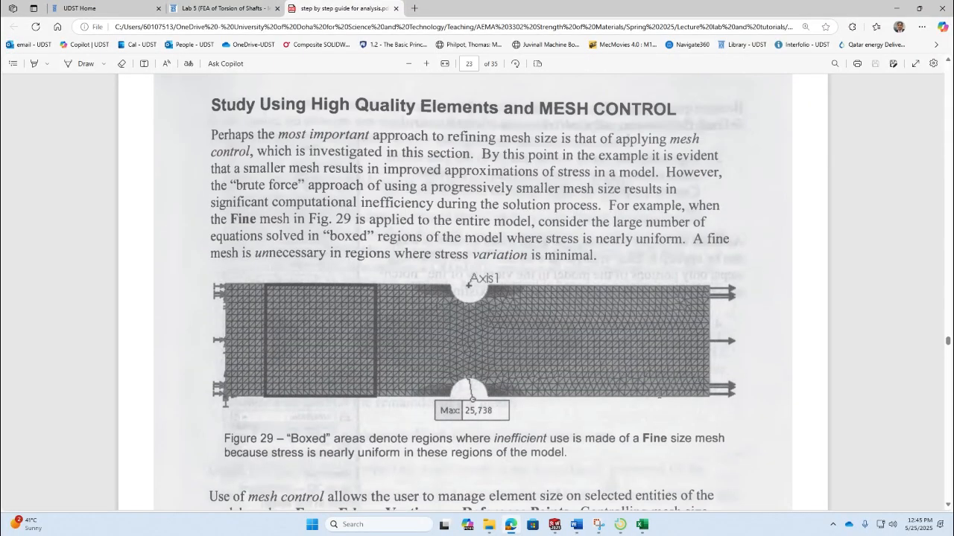
pyautogui.middleClick(538, 302)
pyautogui.scroll(6, 576, 312)
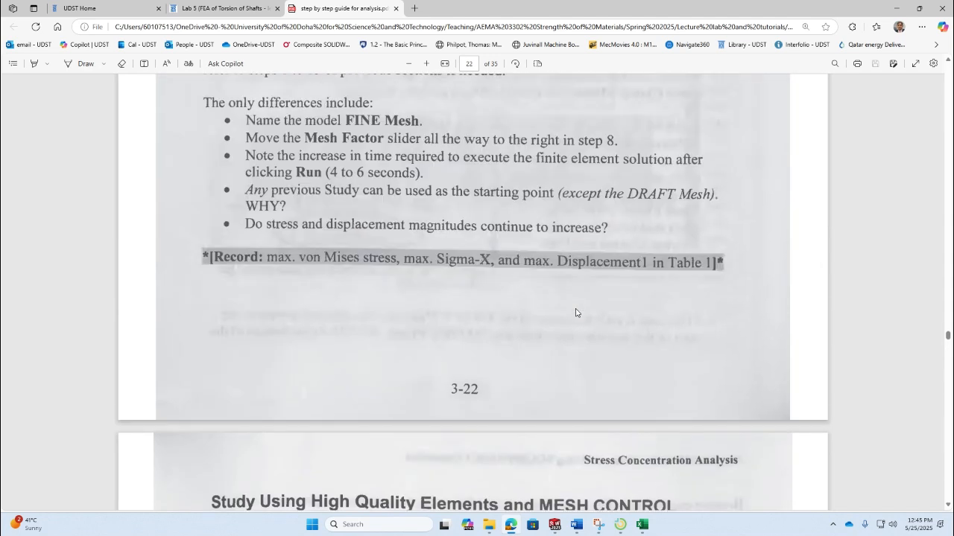
pyautogui.click(407, 65)
pyautogui.click(406, 65)
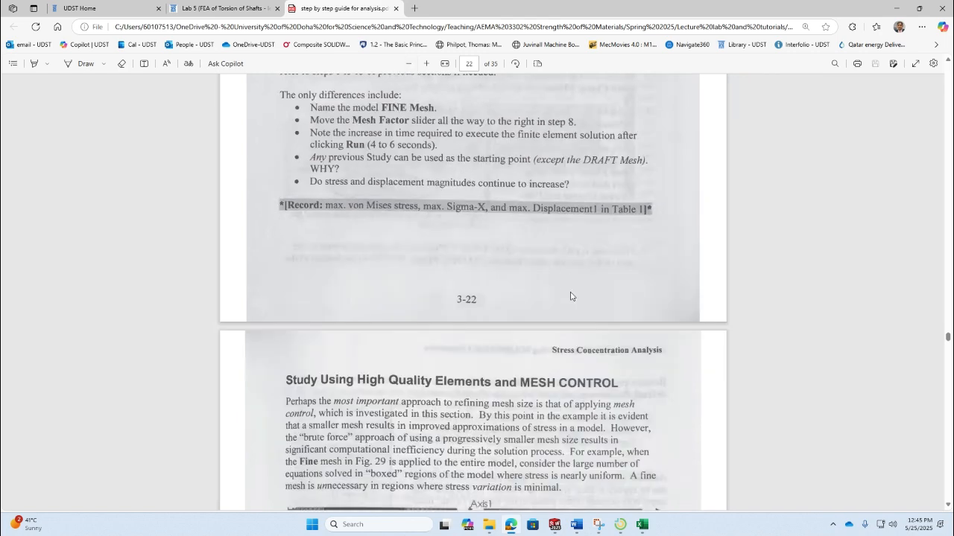
pyautogui.scroll(-7, 571, 296)
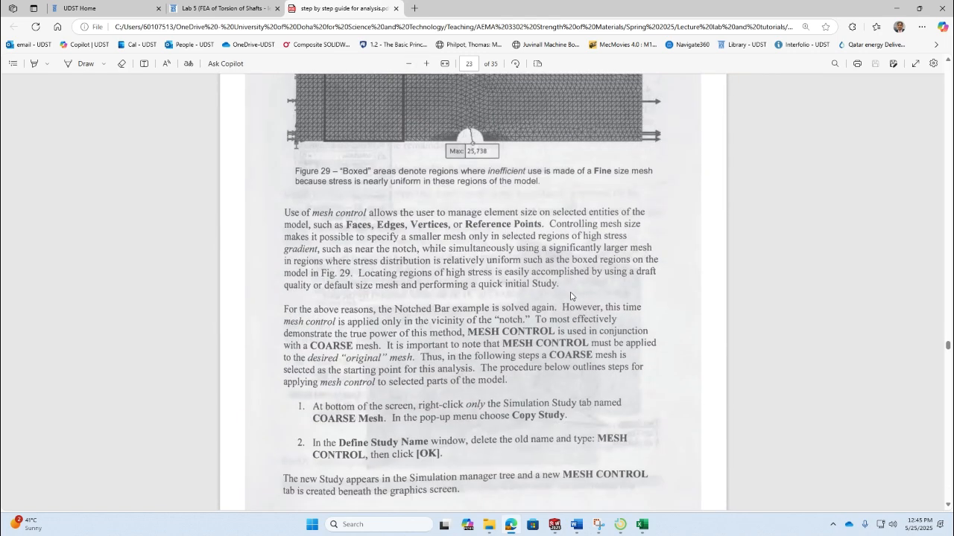
pyautogui.scroll(-4, 570, 296)
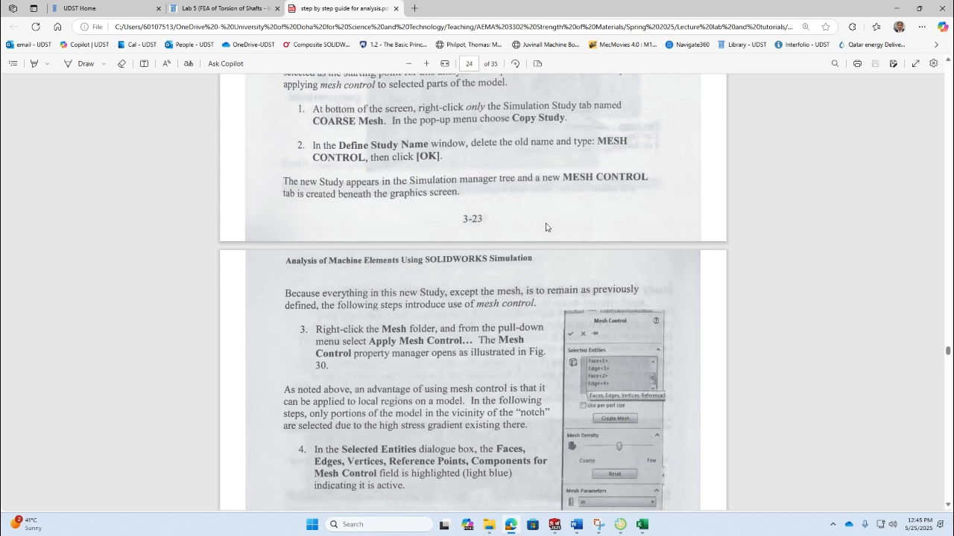
pyautogui.scroll(-1, 545, 227)
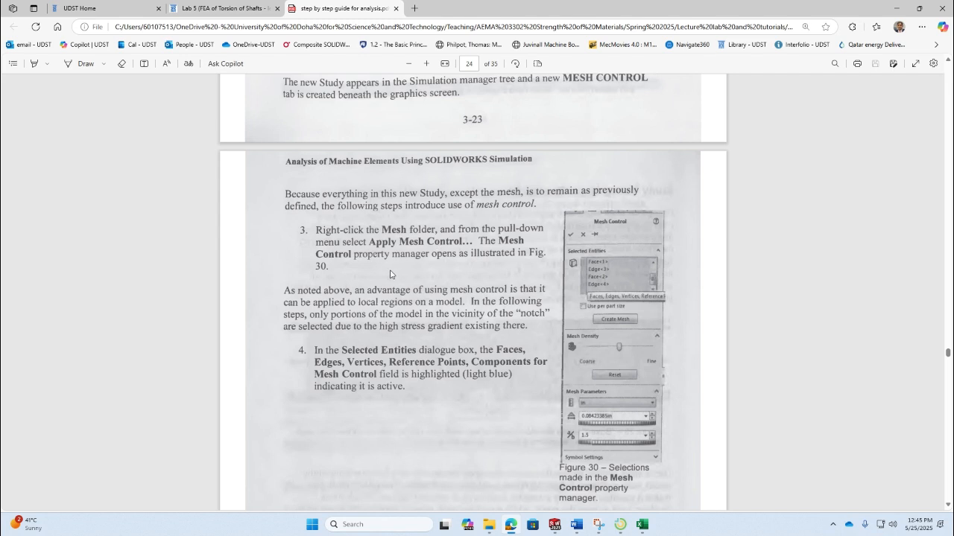
pyautogui.hotkey('alt', 'Tab')
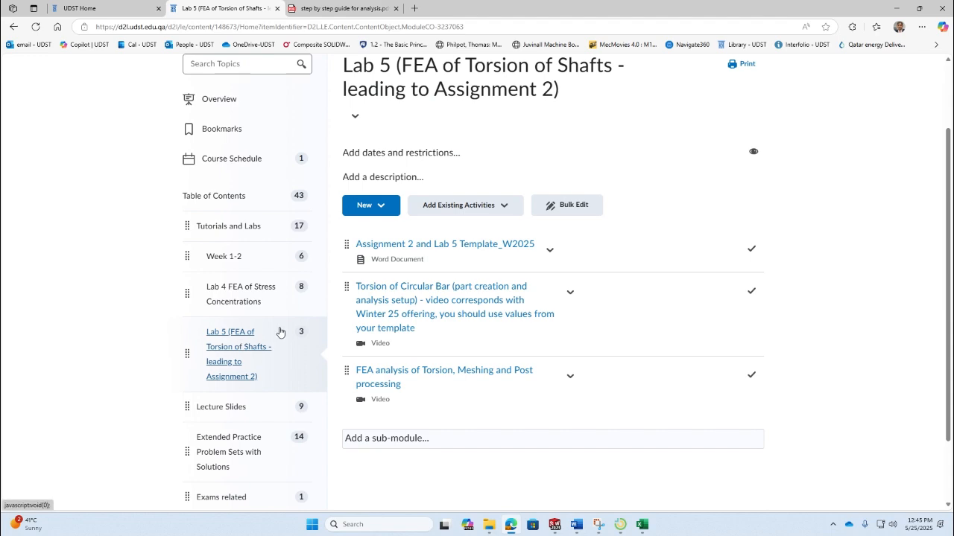
pyautogui.hotkey('alt', 'Tab')
pyautogui.press('Tab')
pyautogui.press('Tab')
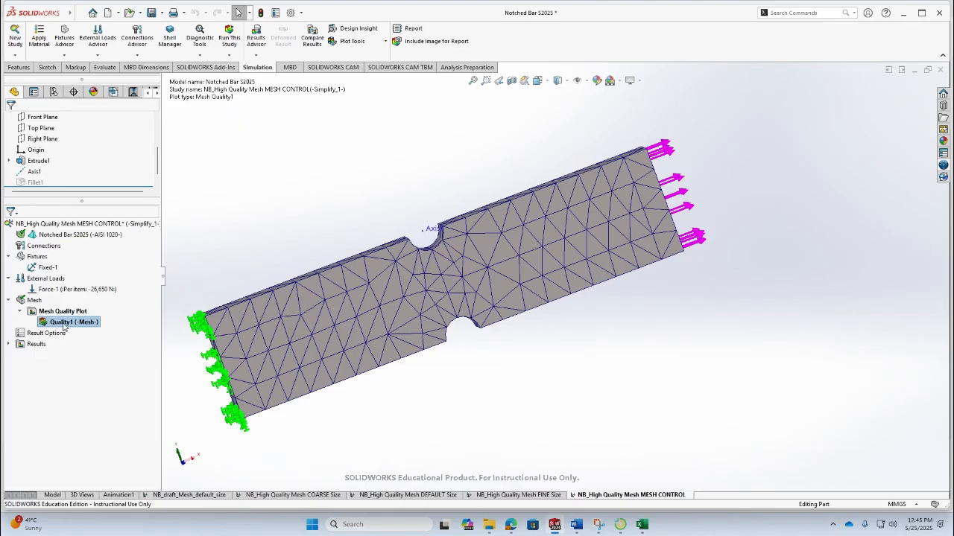
# - Apply a mesh control to the new study and select the four curved edges of the top notch
pyautogui.rightClick(33, 301)
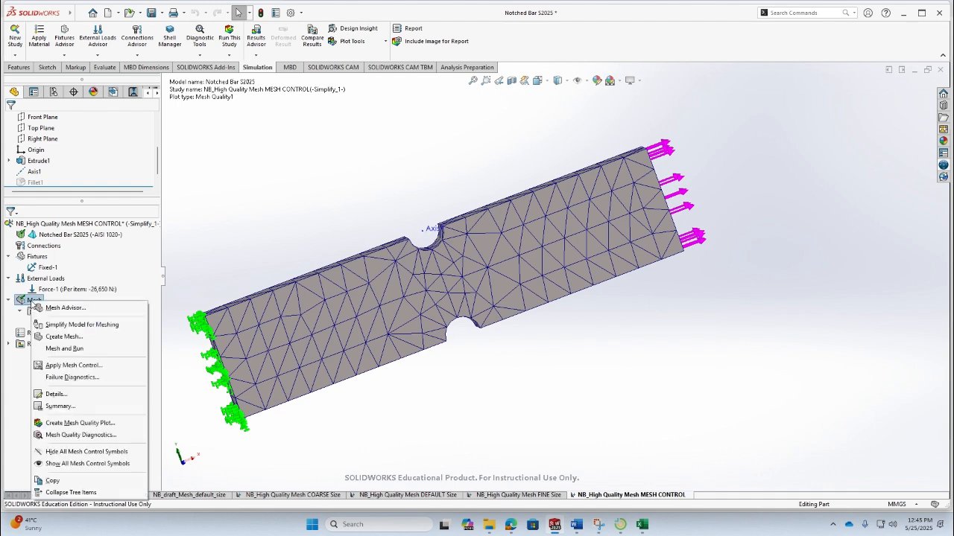
pyautogui.click(74, 365)
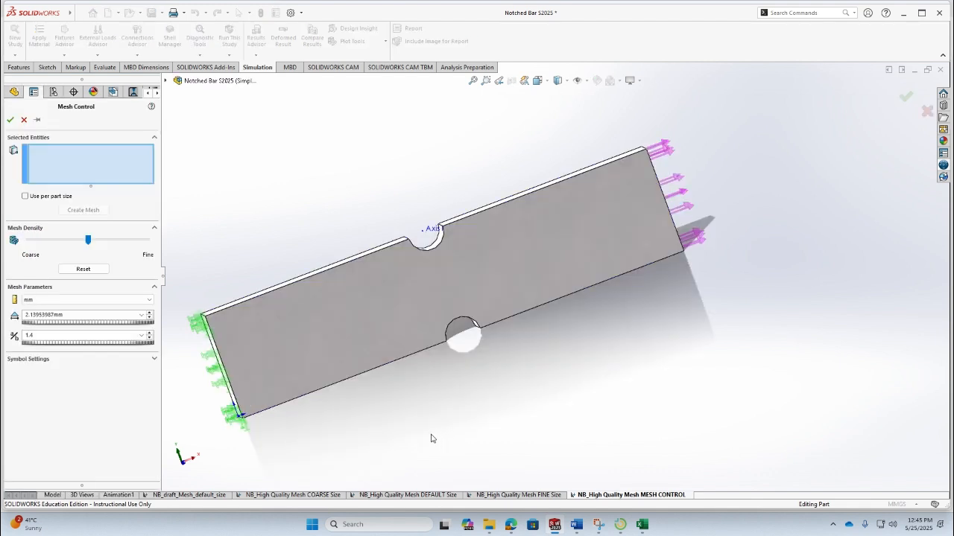
pyautogui.click(440, 250)
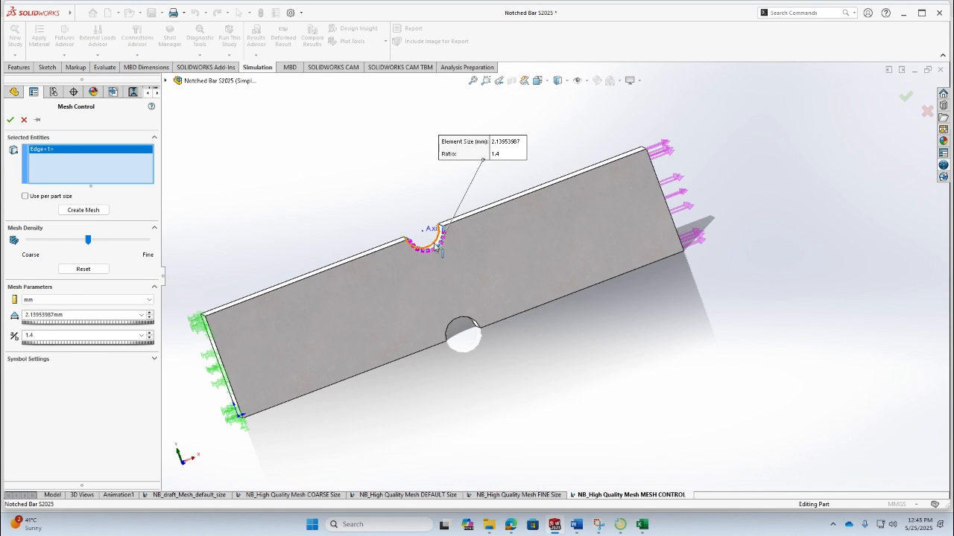
pyautogui.moveTo(439, 251); pyautogui.dragTo(438, 244, button='middle')
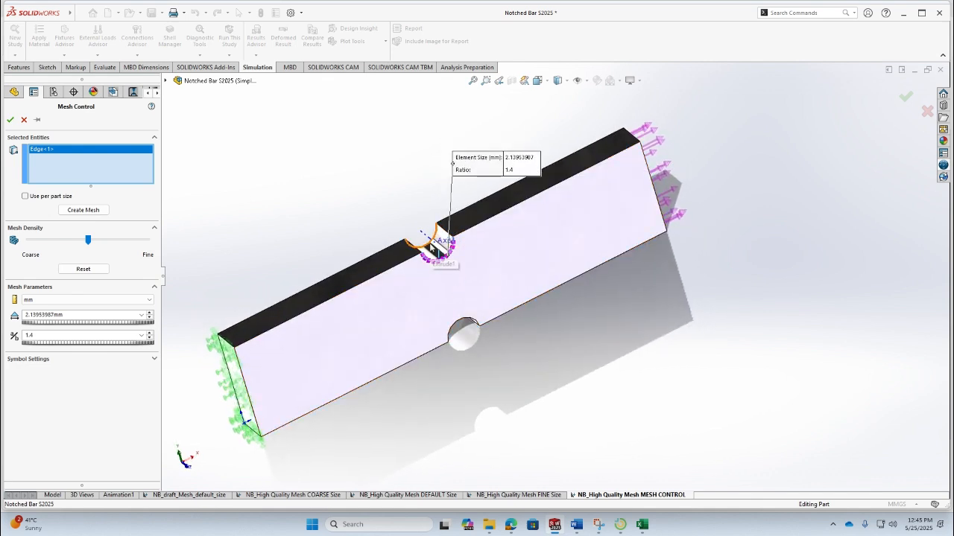
pyautogui.click(438, 250)
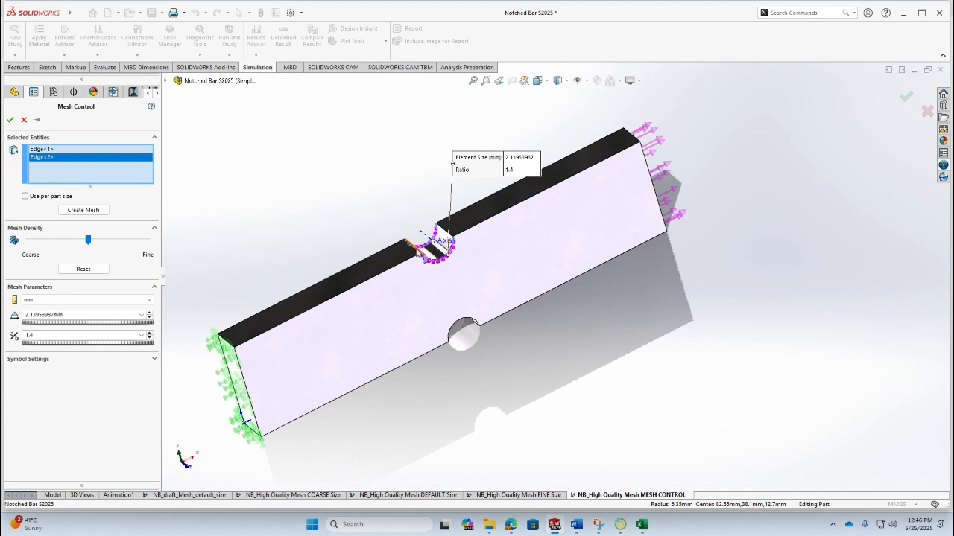
pyautogui.click(446, 240)
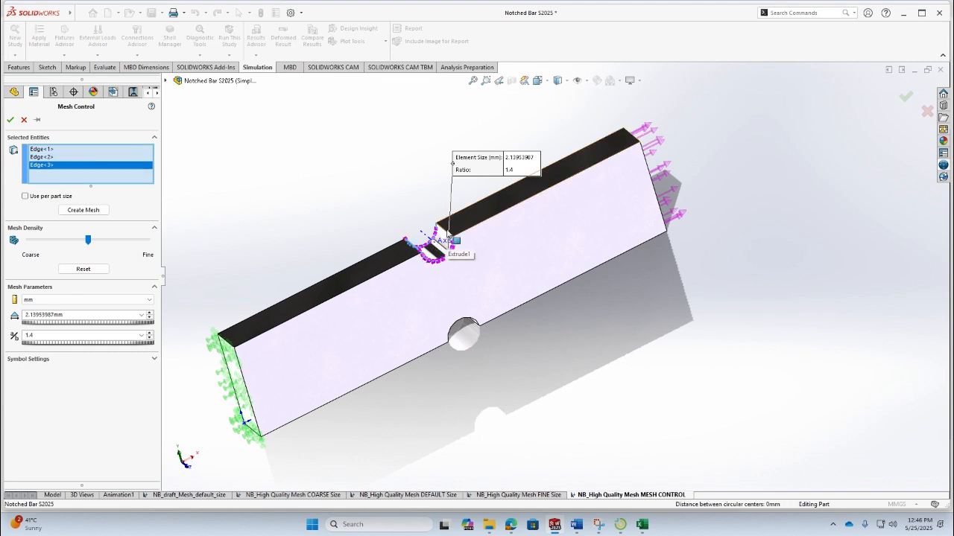
pyautogui.click(448, 240)
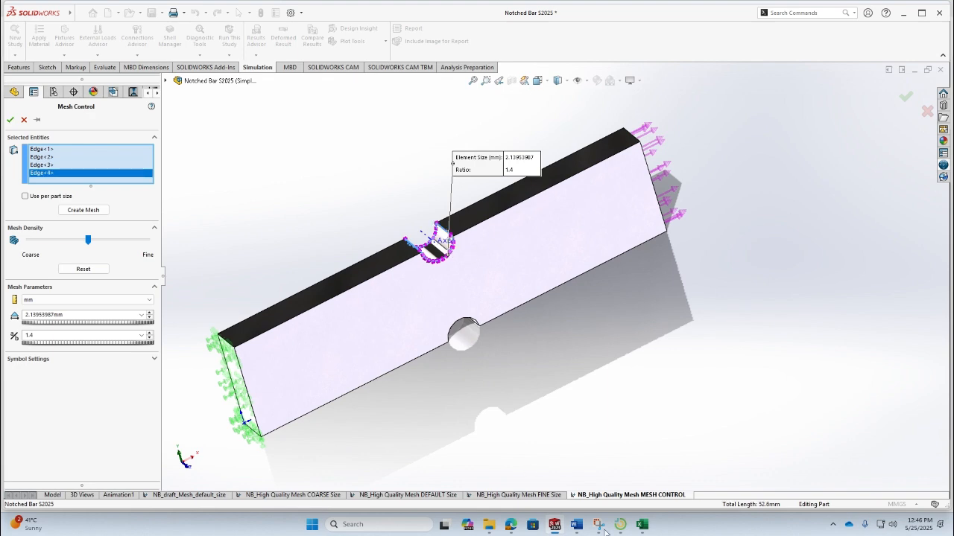
# - Read the PDF guide's instructions for selecting the curved edges and face at both the top and bottom notches
pyautogui.click(555, 525)
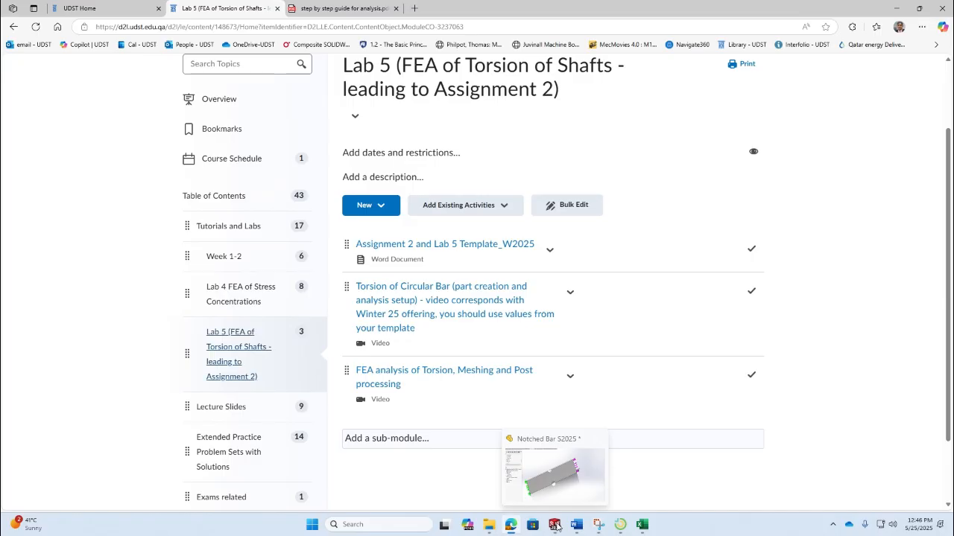
pyautogui.click(354, 15)
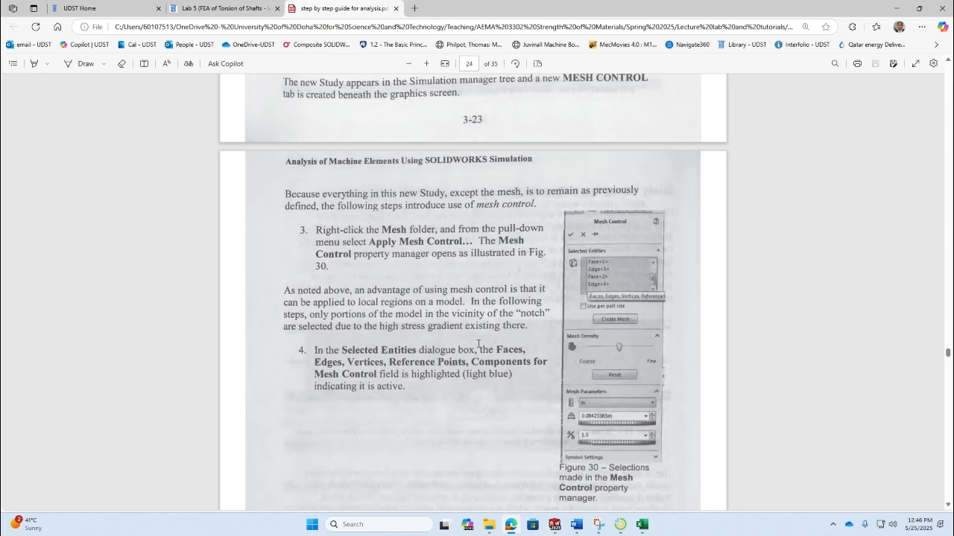
pyautogui.scroll(1, 478, 346)
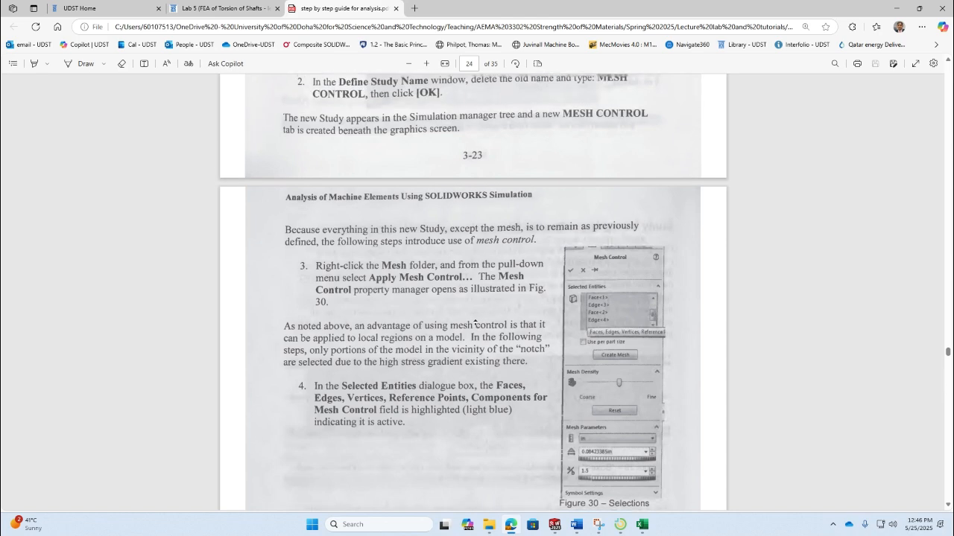
pyautogui.scroll(-5, 478, 335)
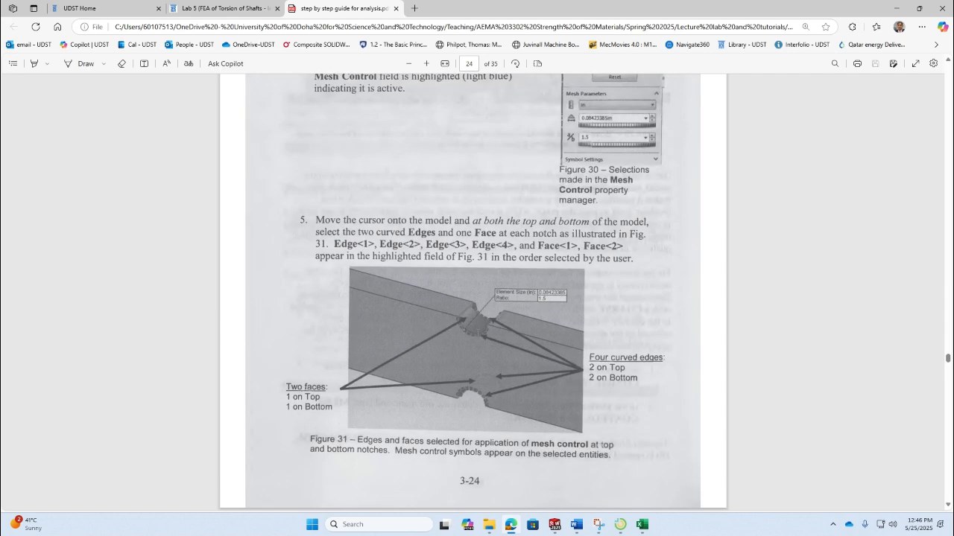
pyautogui.scroll(-1, 476, 332)
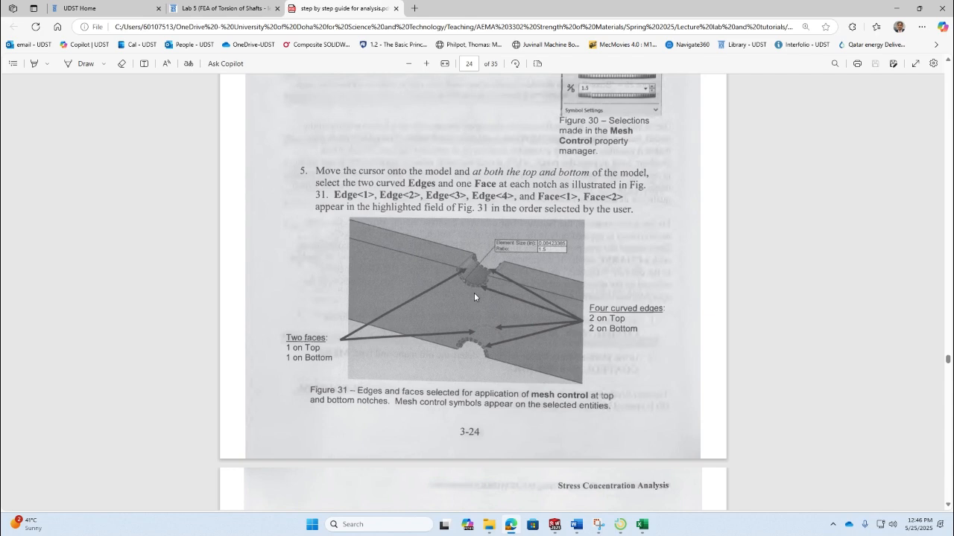
# - Deselect two of the top notch's curved edges and add the top notch's curved face to the mesh control selection
pyautogui.hotkey('alt', 'Tab')
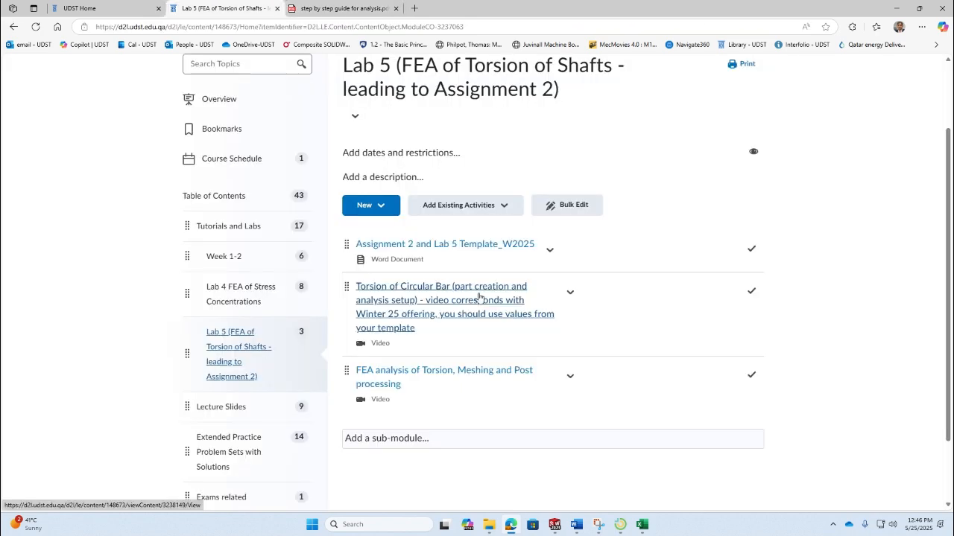
pyautogui.hotkey('alt', 'Tab')
pyautogui.press('Tab')
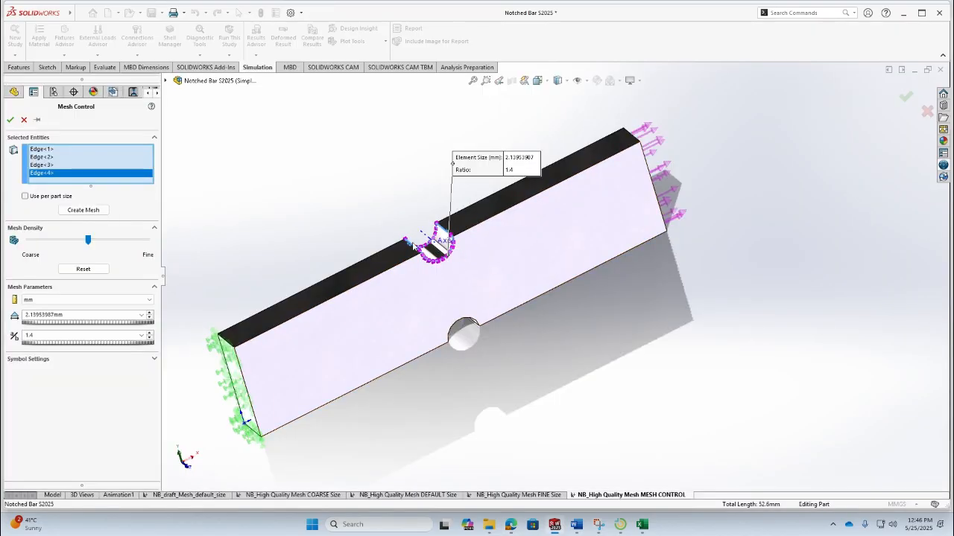
pyautogui.click(446, 237)
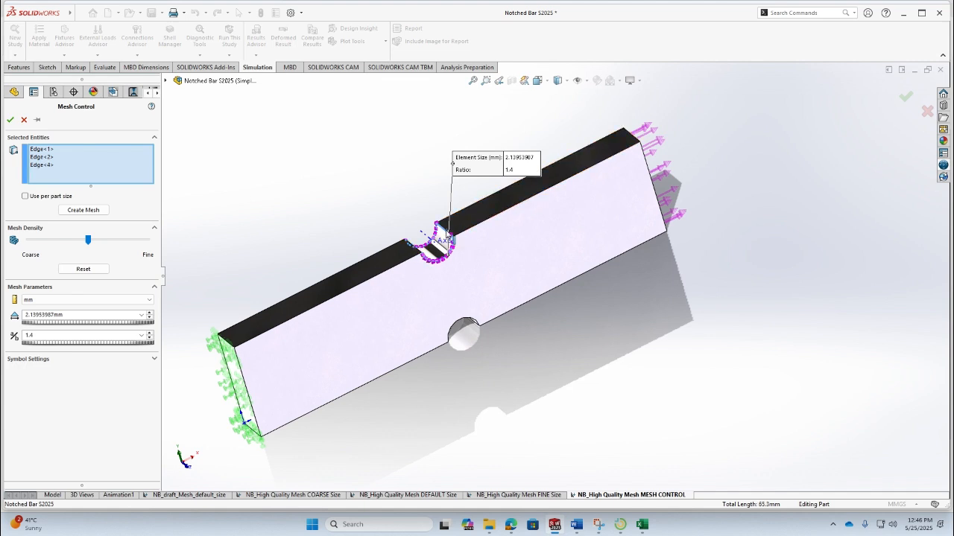
pyautogui.click(447, 237)
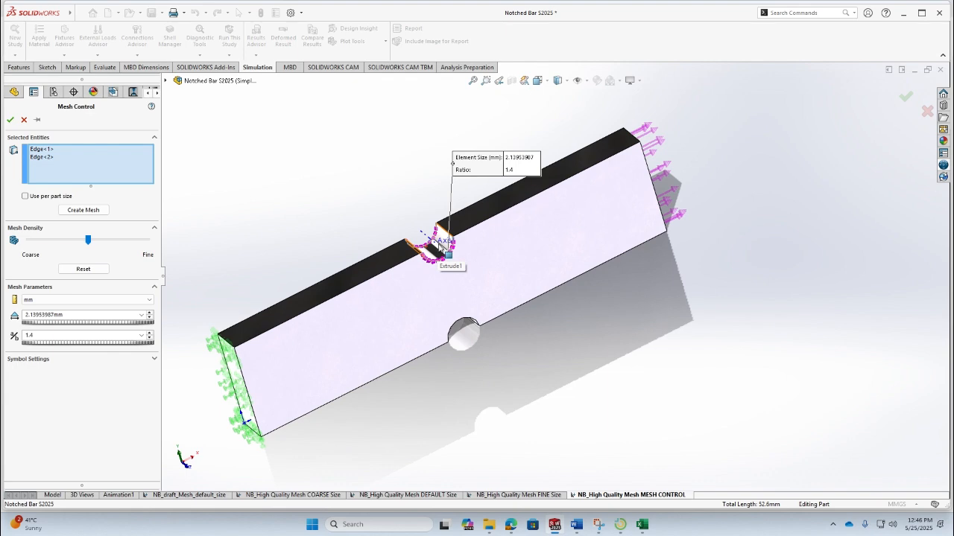
pyautogui.click(441, 240)
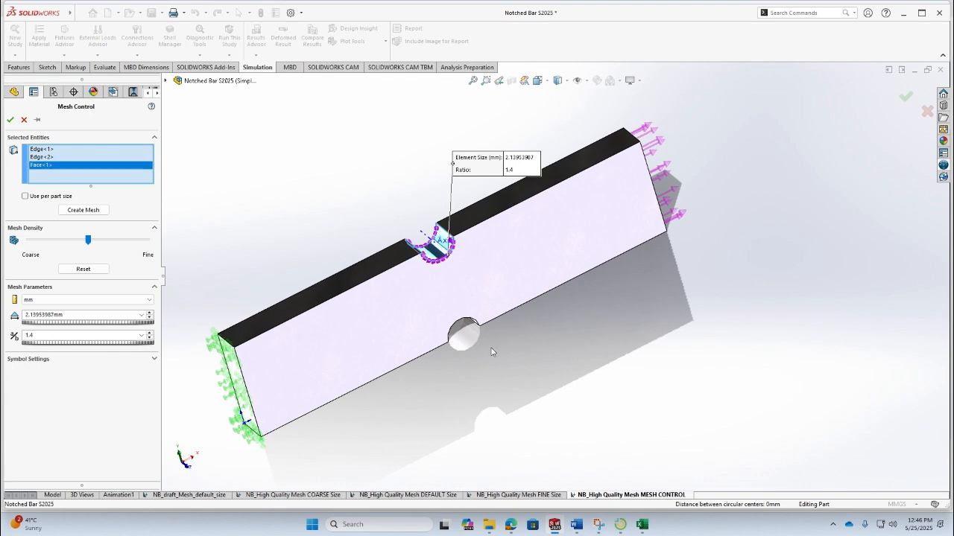
# - Add the bottom notch's two curved edges and its curved face to the mesh control selection
pyautogui.moveTo(491, 350); pyautogui.dragTo(433, 230, button='middle')
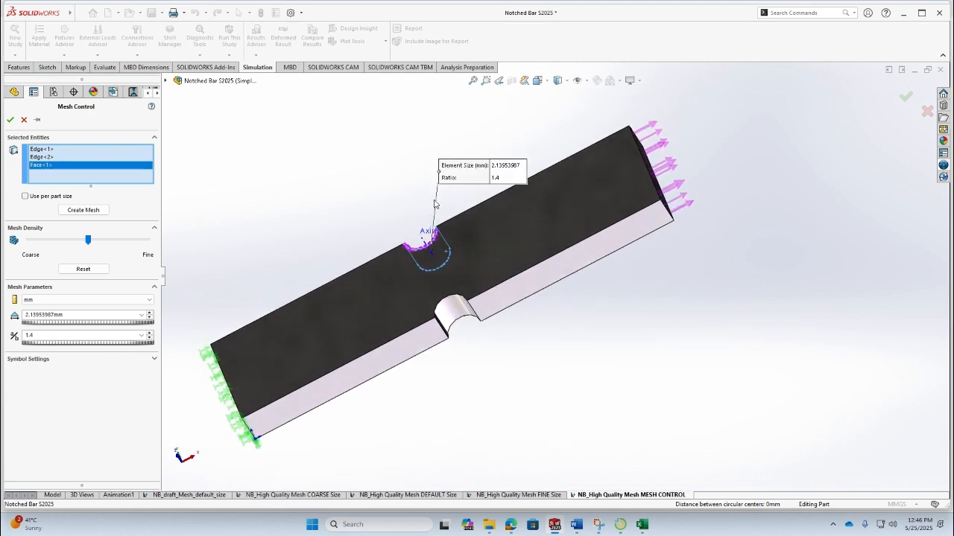
pyautogui.click(441, 305)
pyautogui.click(456, 317)
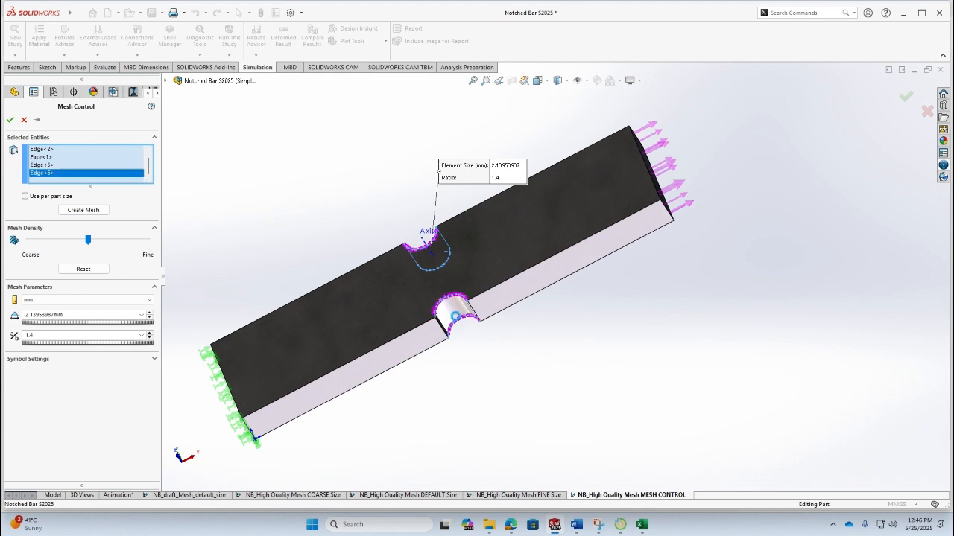
pyautogui.click(450, 317)
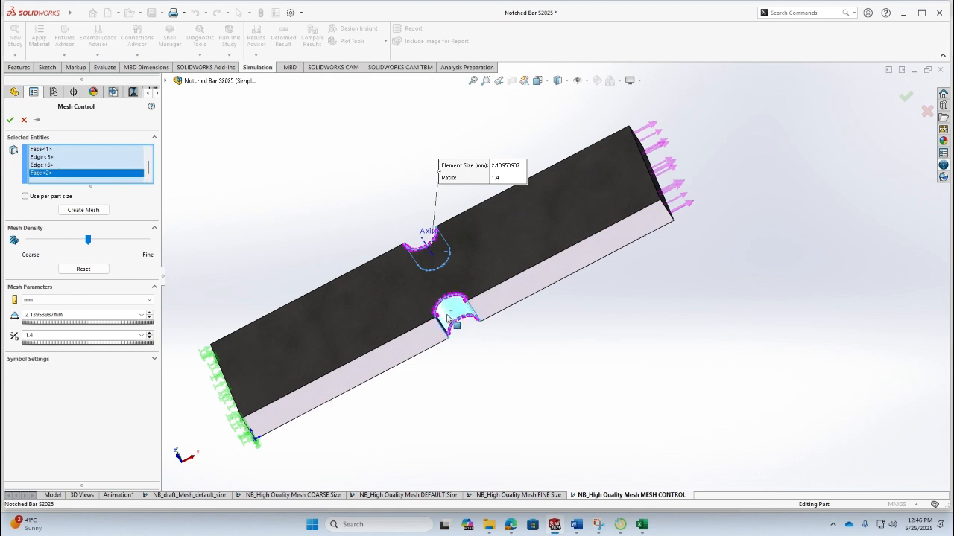
pyautogui.moveTo(468, 348); pyautogui.dragTo(516, 461, button='middle')
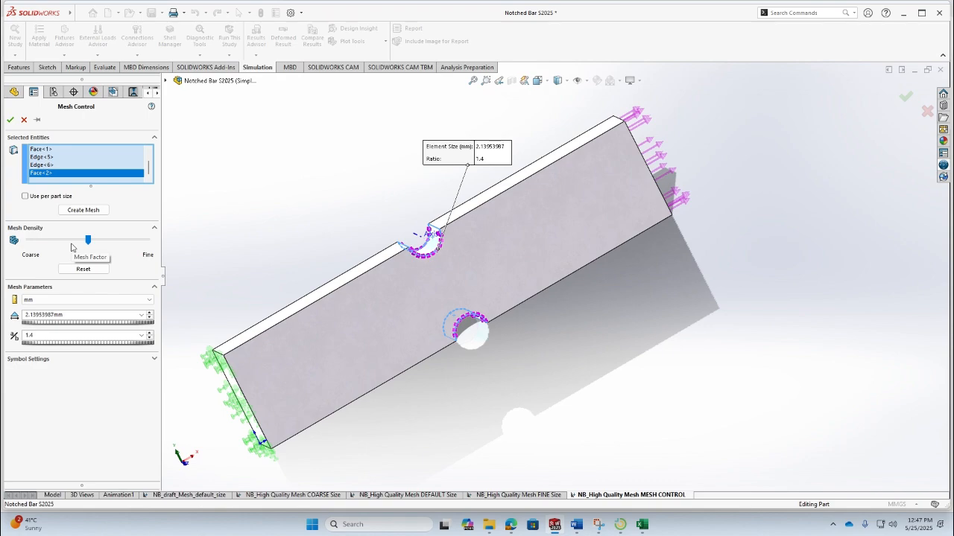
# - Read the guide's explanation of the mesh control parameters and the following steps for meshing, running and editing the control
pyautogui.hotkey('alt', 'Tab')
pyautogui.click(341, 9)
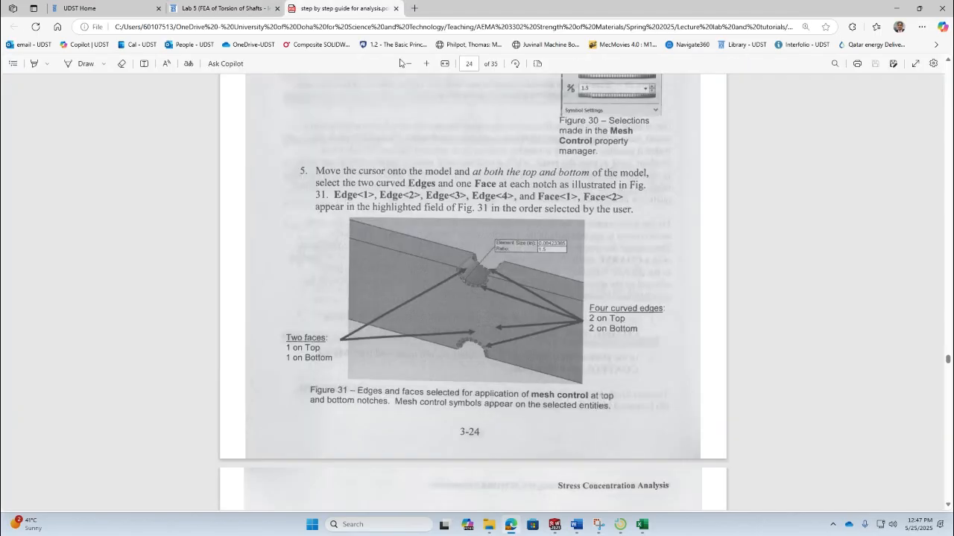
pyautogui.scroll(-4, 555, 331)
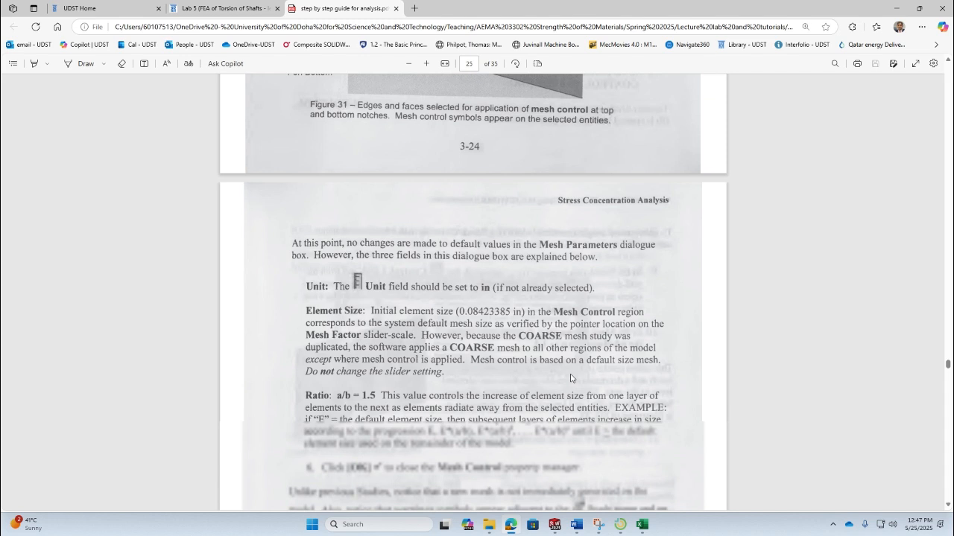
pyautogui.scroll(-1, 571, 379)
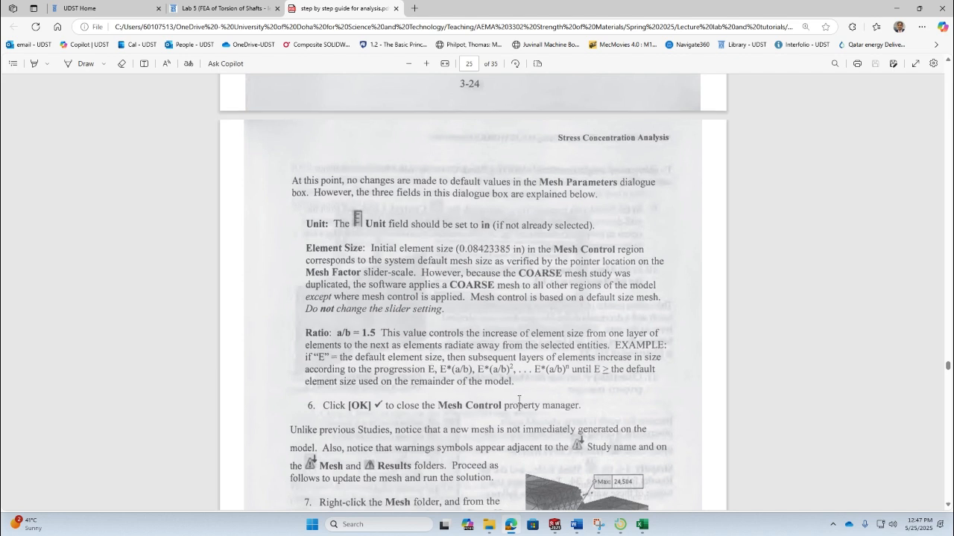
pyautogui.scroll(-1, 519, 400)
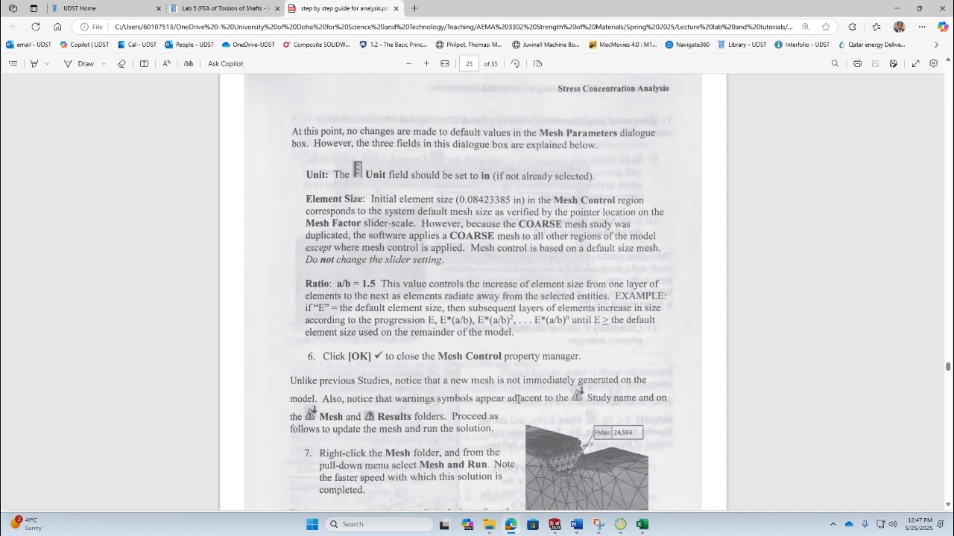
pyautogui.scroll(-2, 519, 400)
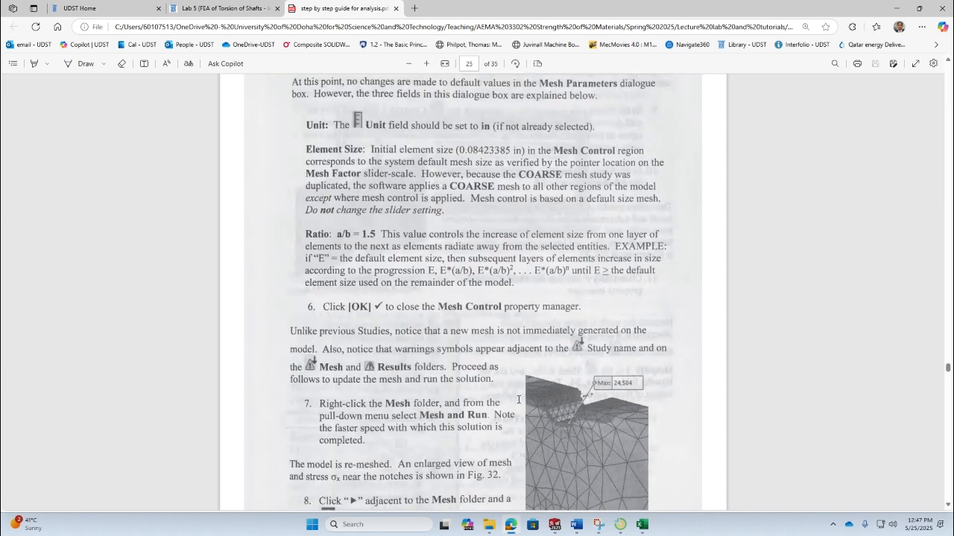
pyautogui.scroll(-2, 518, 400)
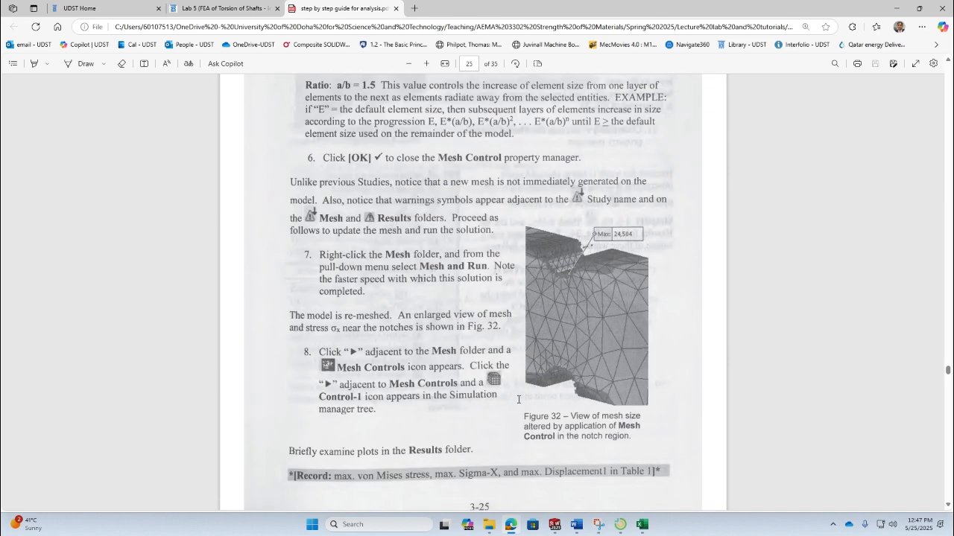
pyautogui.scroll(-3, 519, 400)
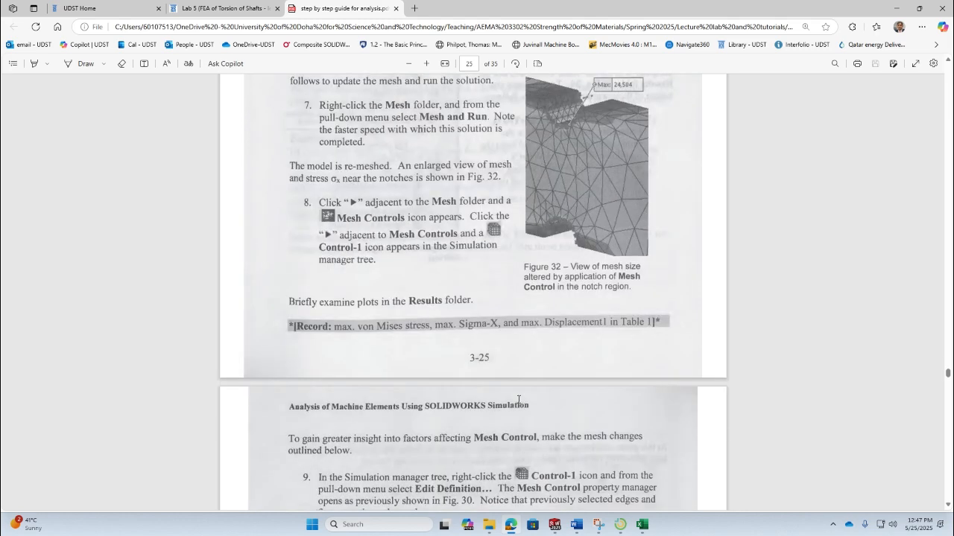
pyautogui.scroll(-2, 519, 400)
pyautogui.scroll(-3, 518, 400)
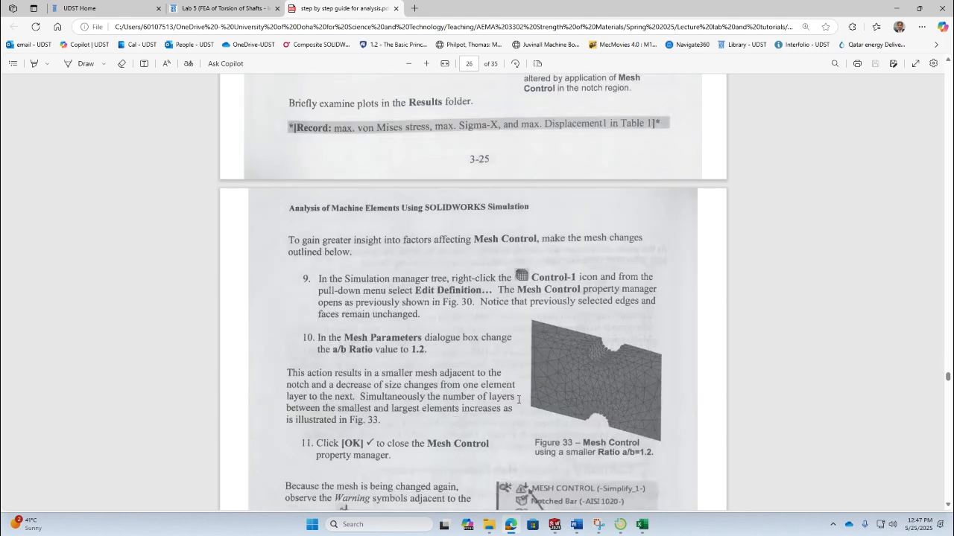
pyautogui.scroll(-2, 519, 400)
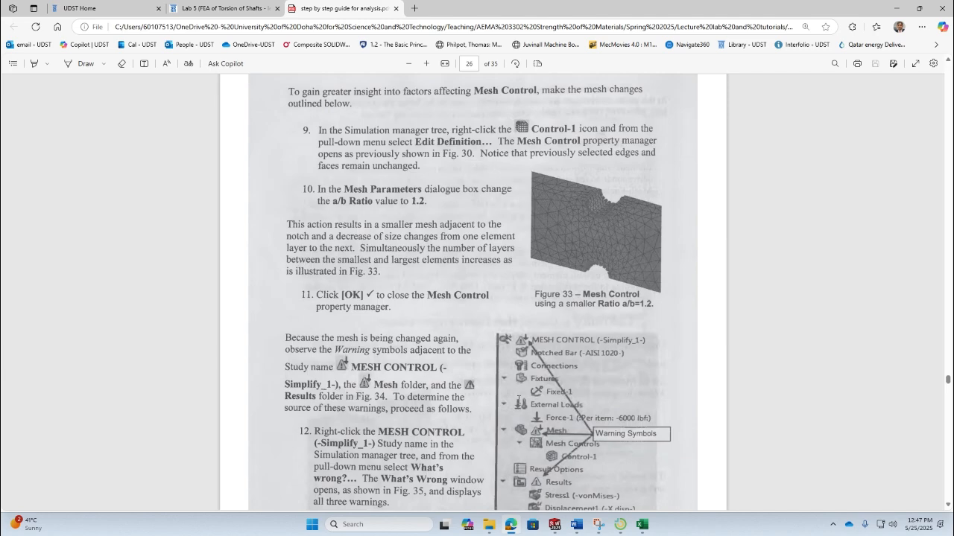
# - Review the guide's pages again from the mesh control selection through the warning symbols and What's Wrong window
pyautogui.scroll(13, 519, 400)
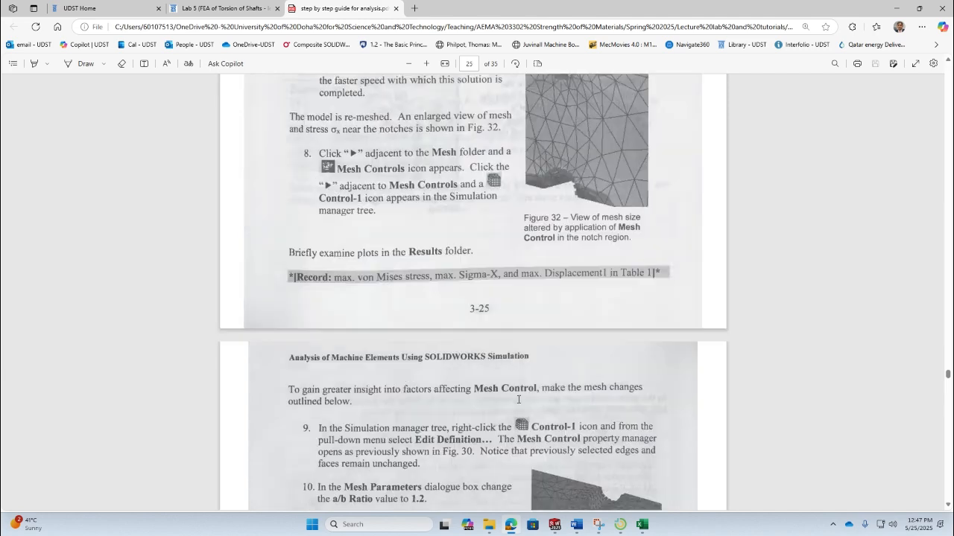
pyautogui.scroll(5, 519, 400)
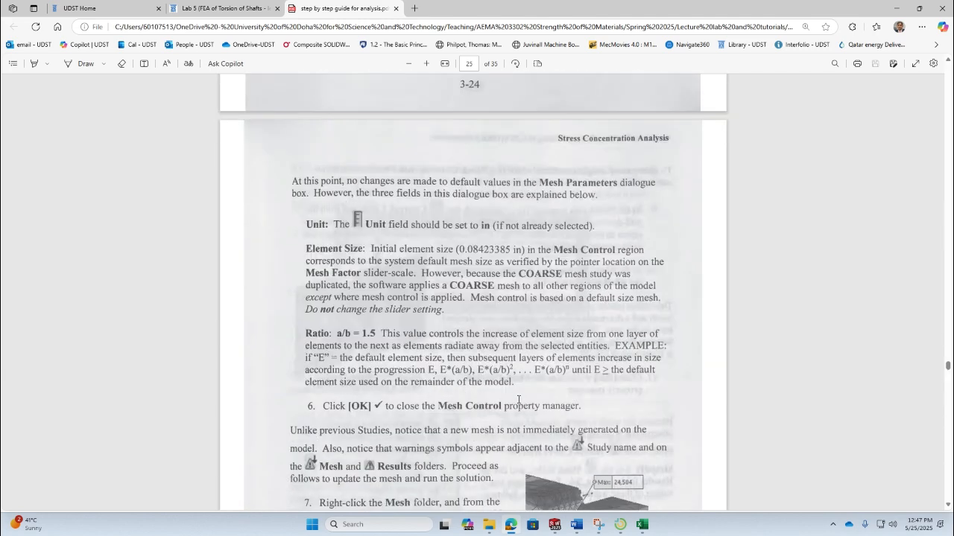
pyautogui.scroll(5, 518, 400)
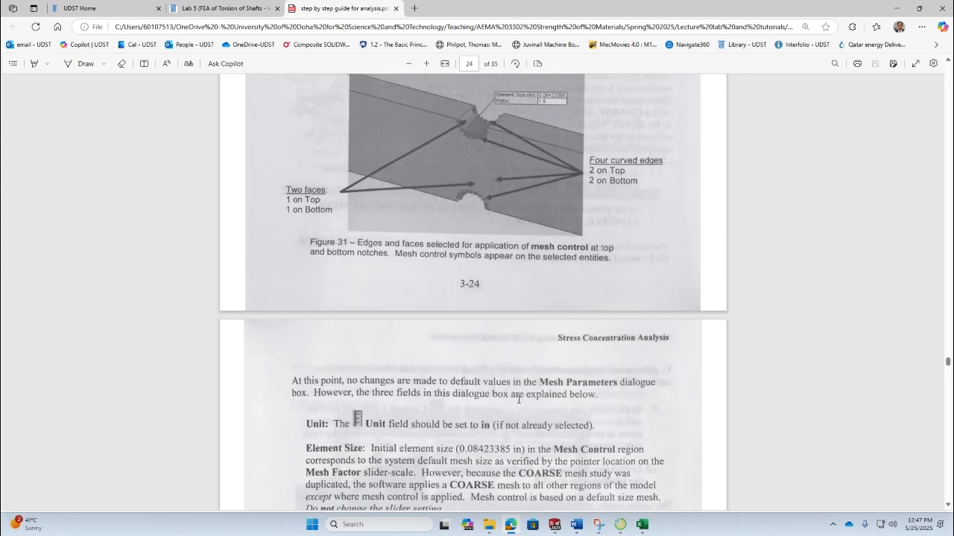
pyautogui.scroll(2, 519, 400)
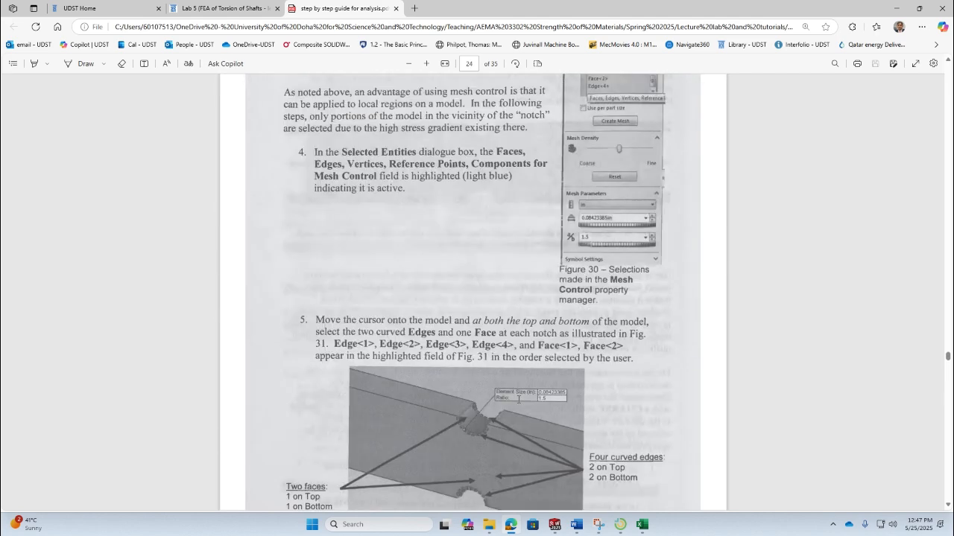
pyautogui.scroll(1, 518, 400)
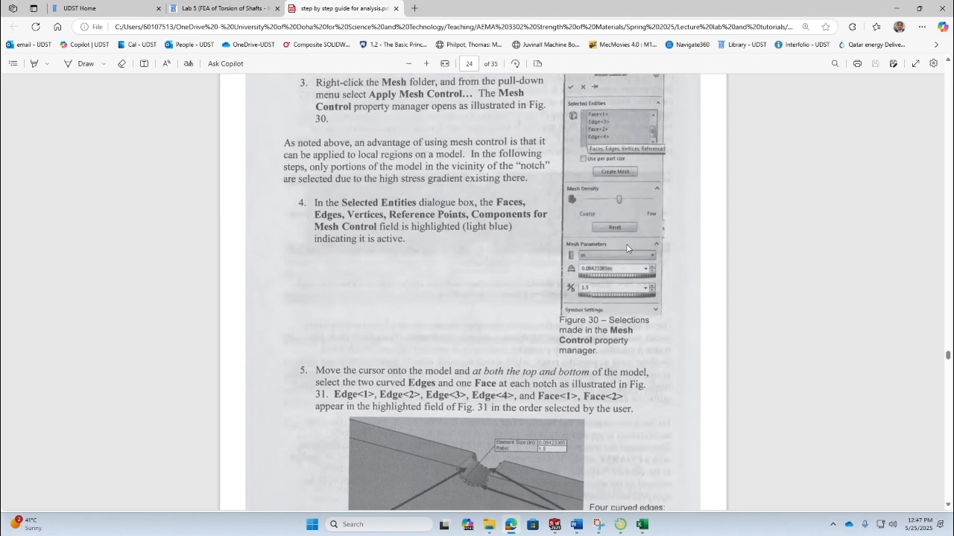
pyautogui.scroll(1, 638, 291)
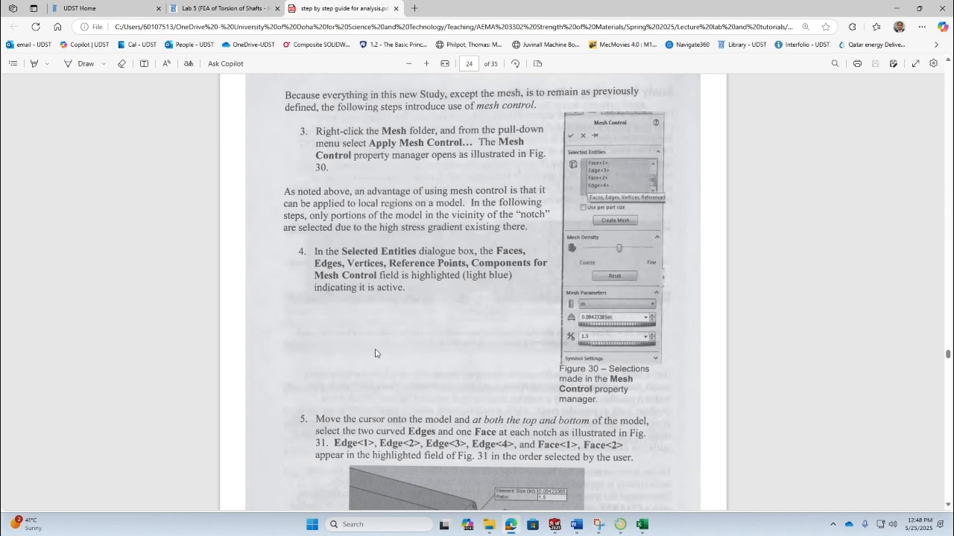
pyautogui.scroll(-4, 433, 322)
pyautogui.scroll(-4, 433, 326)
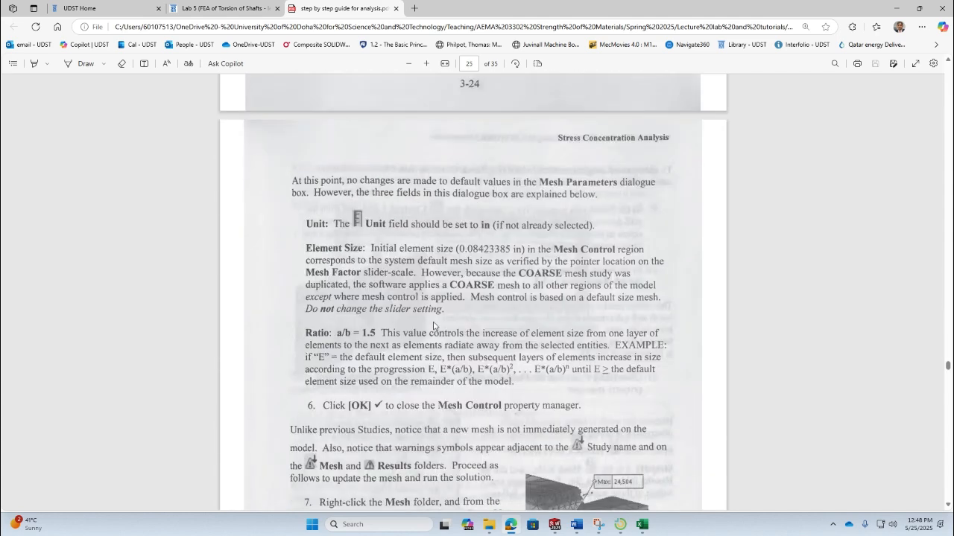
pyautogui.scroll(-1, 433, 326)
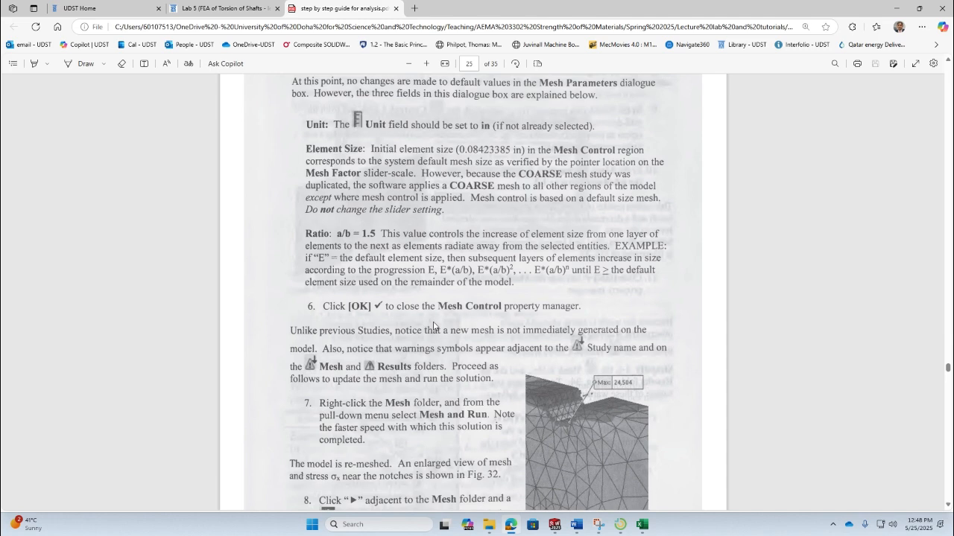
pyautogui.scroll(-1, 433, 326)
pyautogui.scroll(-1, 433, 326)
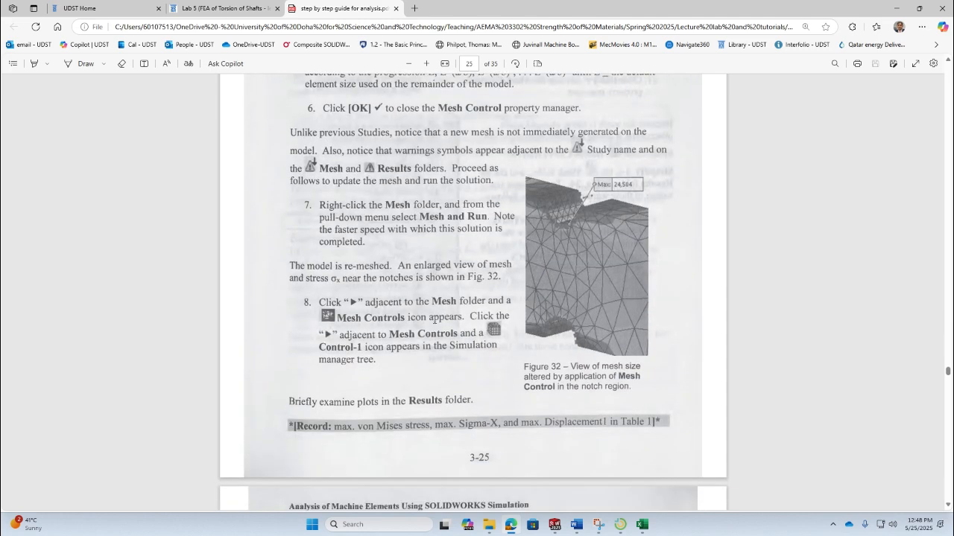
pyautogui.scroll(-4, 434, 320)
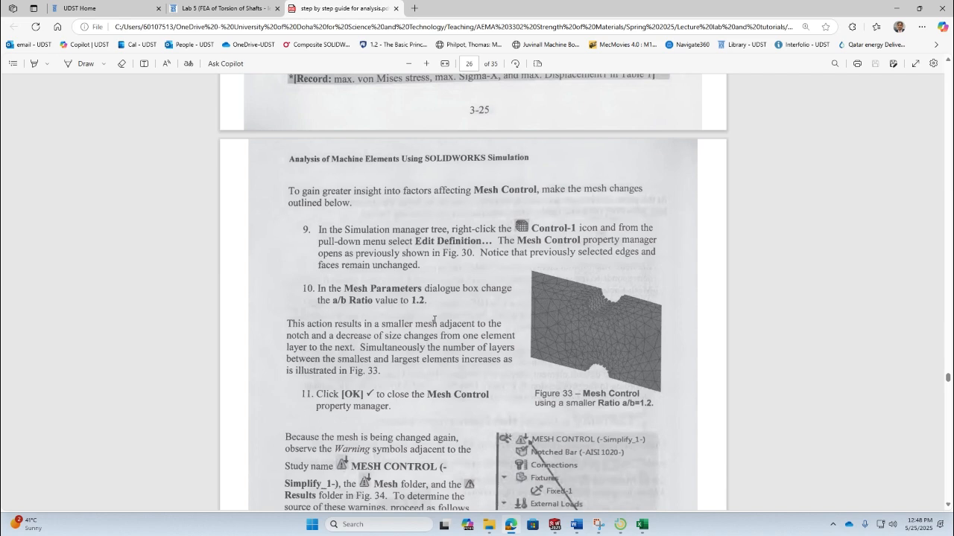
pyautogui.scroll(-3, 434, 321)
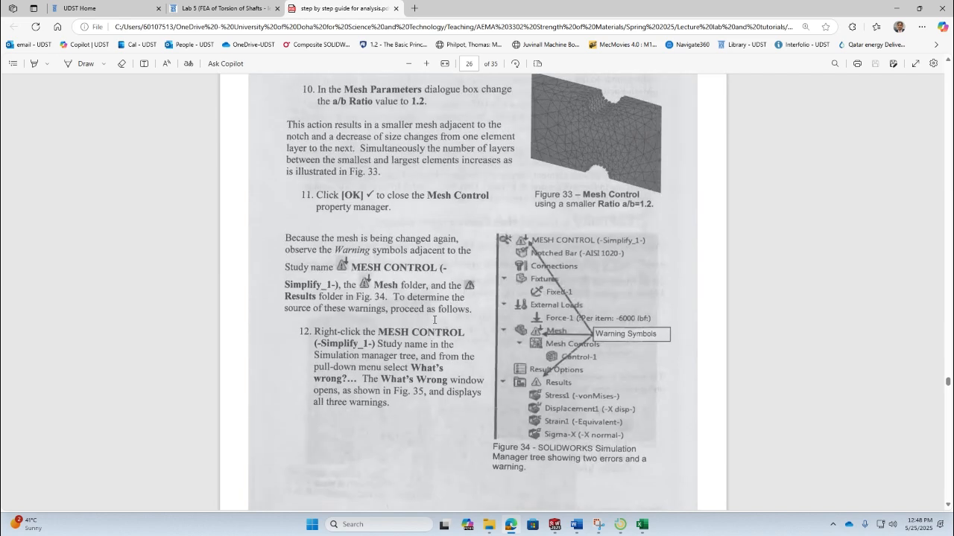
pyautogui.scroll(-5, 434, 320)
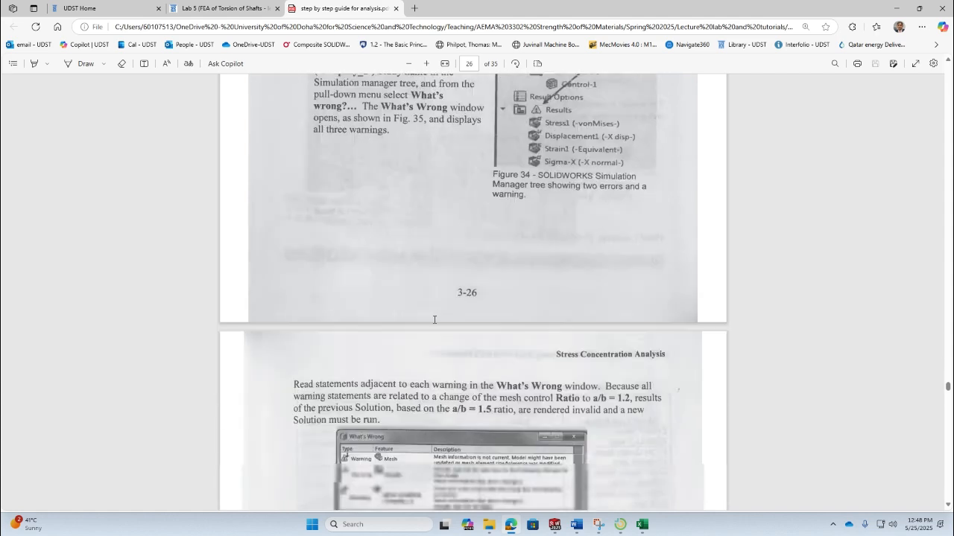
# - Set the mesh control ratio to 1.5 and apply the mesh control to both notches
pyautogui.scroll(-1, 434, 320)
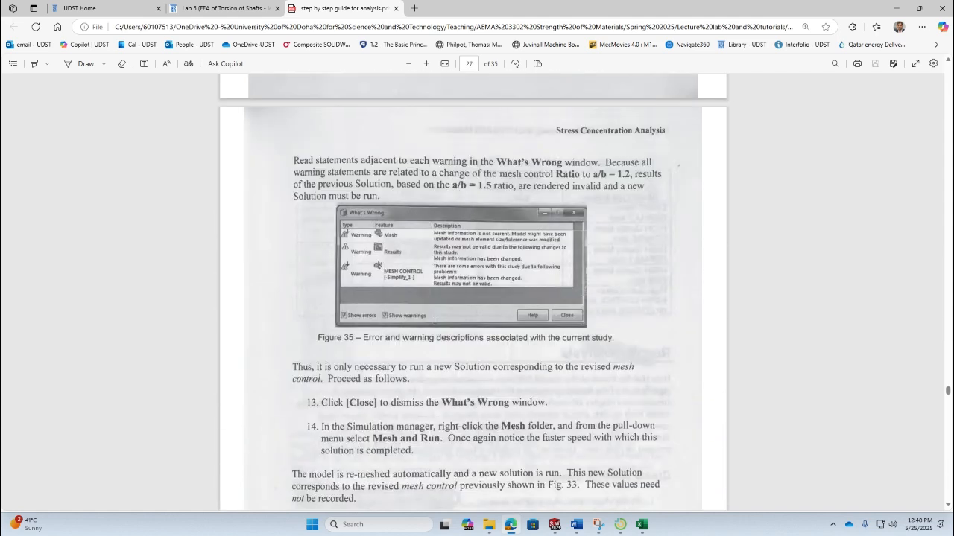
pyautogui.scroll(-3, 434, 319)
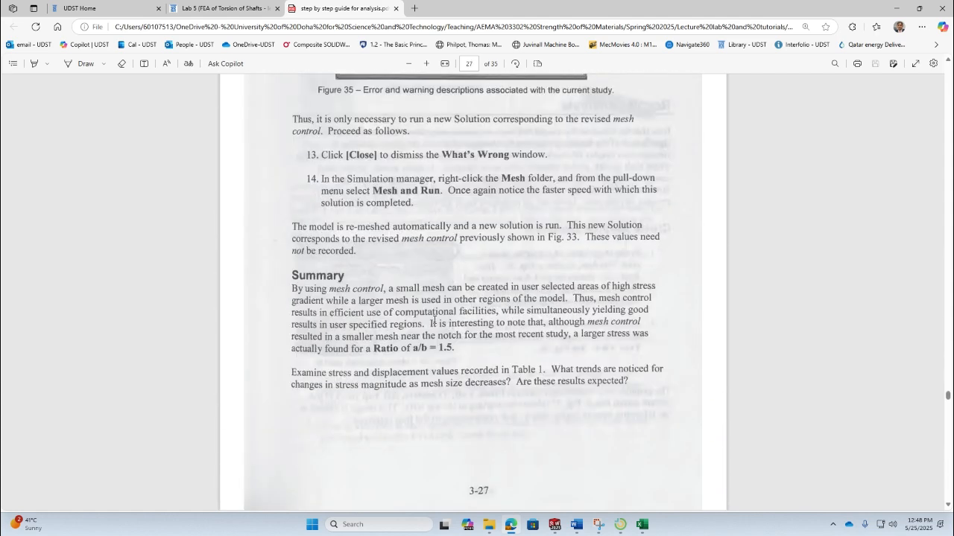
pyautogui.hotkey('alt', 'Tab')
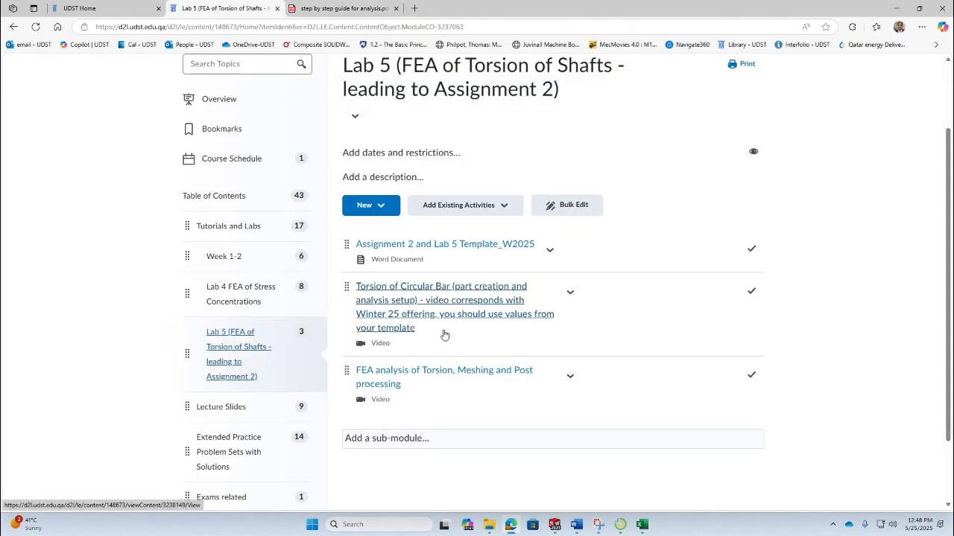
pyautogui.hotkey('alt', 'Tab')
pyautogui.press('Tab')
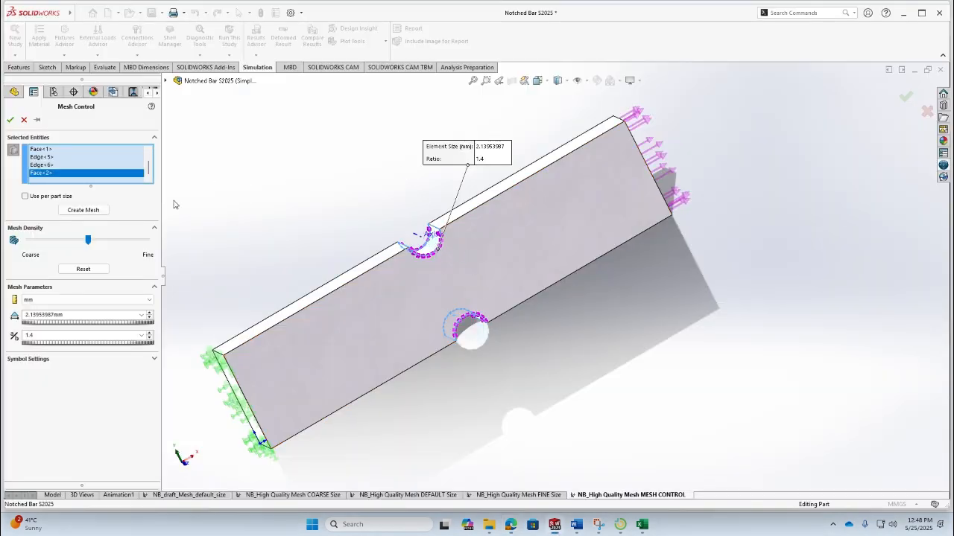
pyautogui.doubleClick(53, 334)
pyautogui.click(53, 334)
pyautogui.write('.5')
pyautogui.click(11, 120)
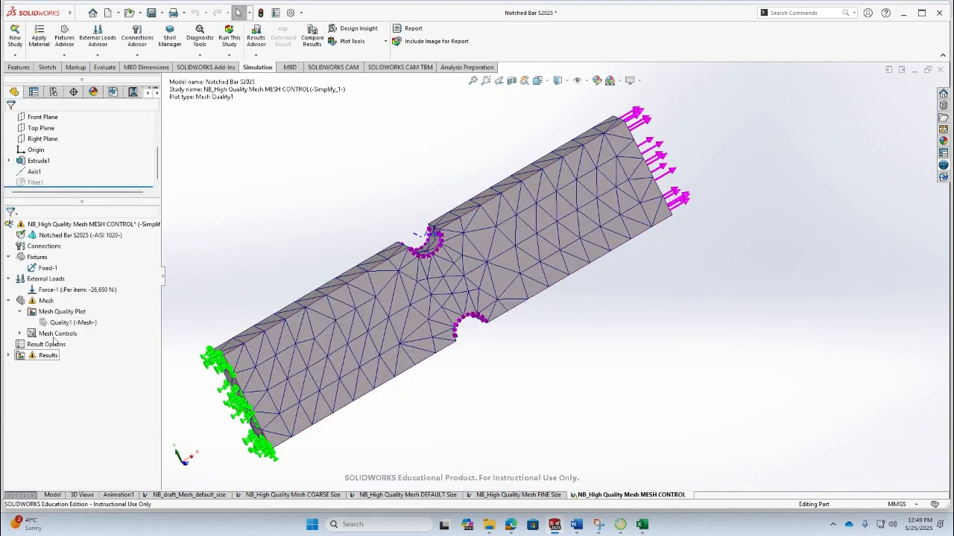
# - Mesh and run the mesh control study
pyautogui.rightClick(46, 301)
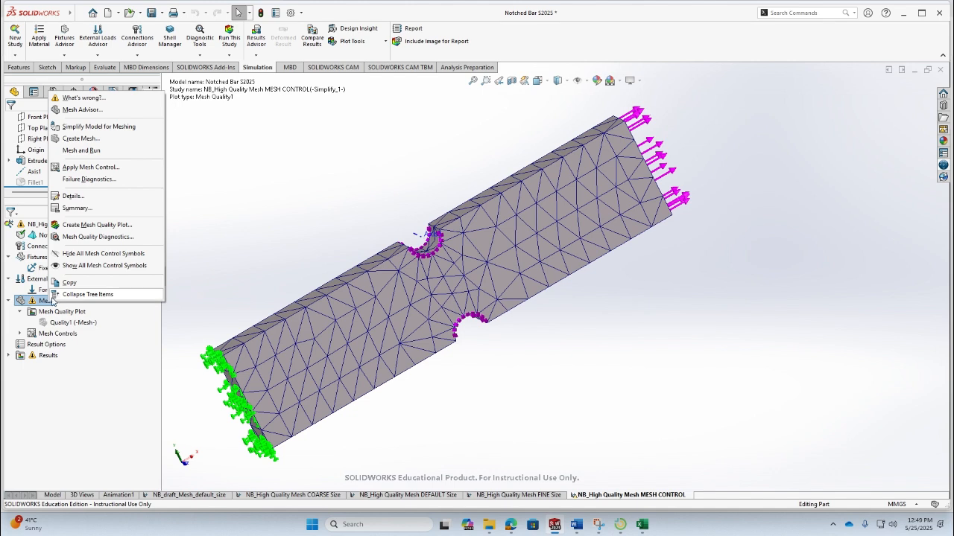
pyautogui.click(105, 151)
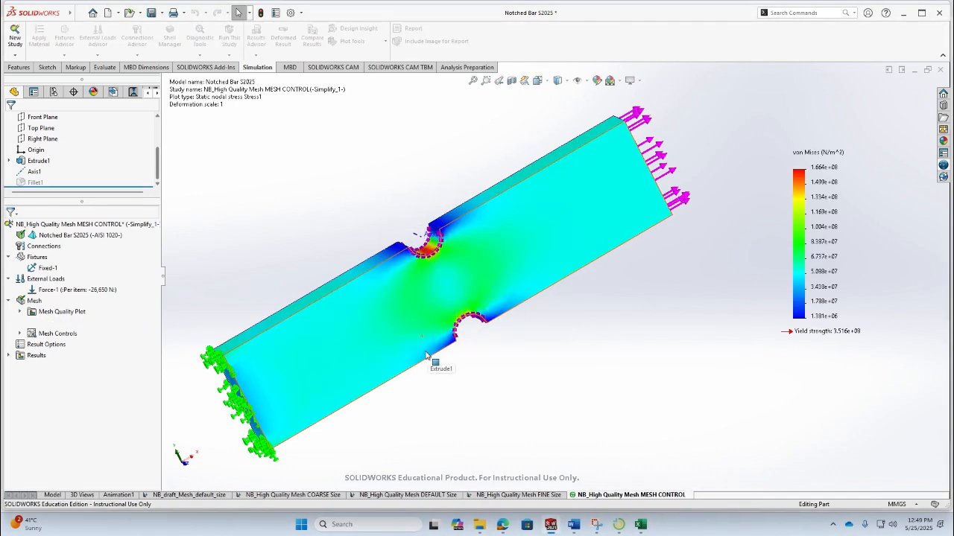
# - Show the mesh quality plot and examine the refined mesh around the top notch
pyautogui.click(58, 334)
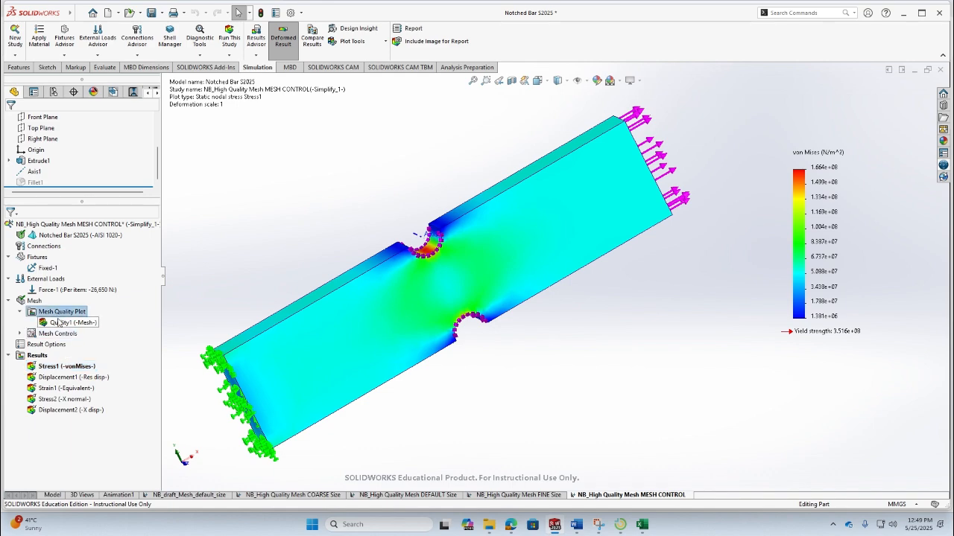
pyautogui.doubleClick(59, 322)
pyautogui.scroll(-5, 475, 256)
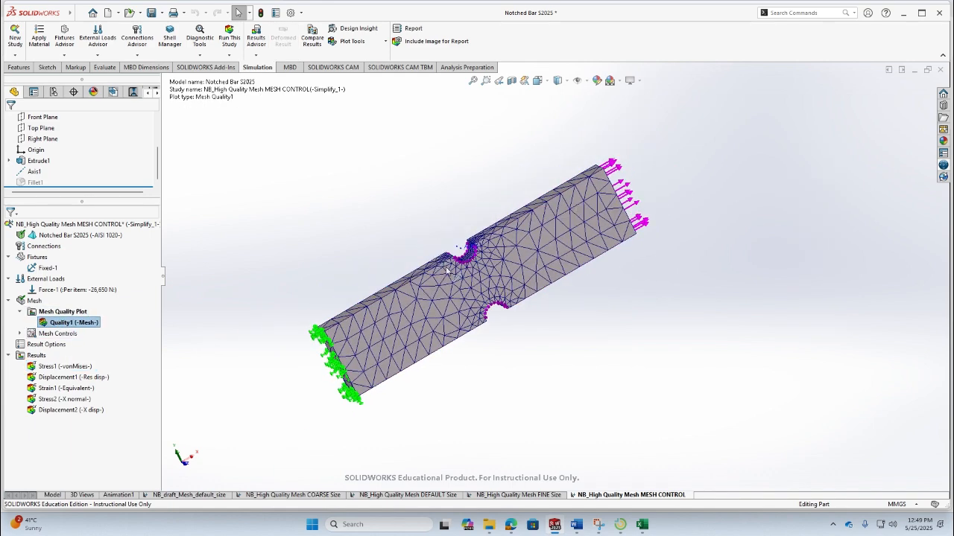
pyautogui.scroll(-2, 475, 256)
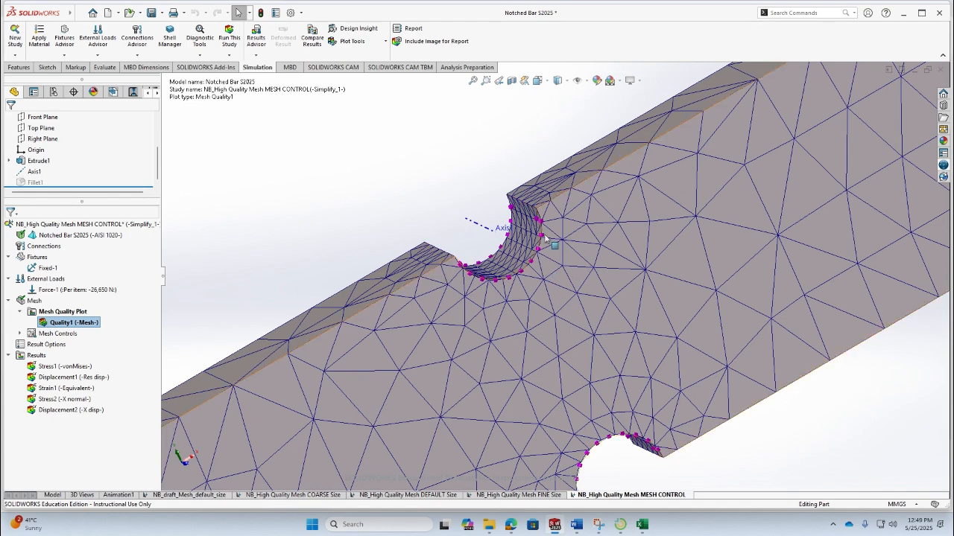
pyautogui.scroll(-2, 534, 261)
pyautogui.scroll(-2, 534, 261)
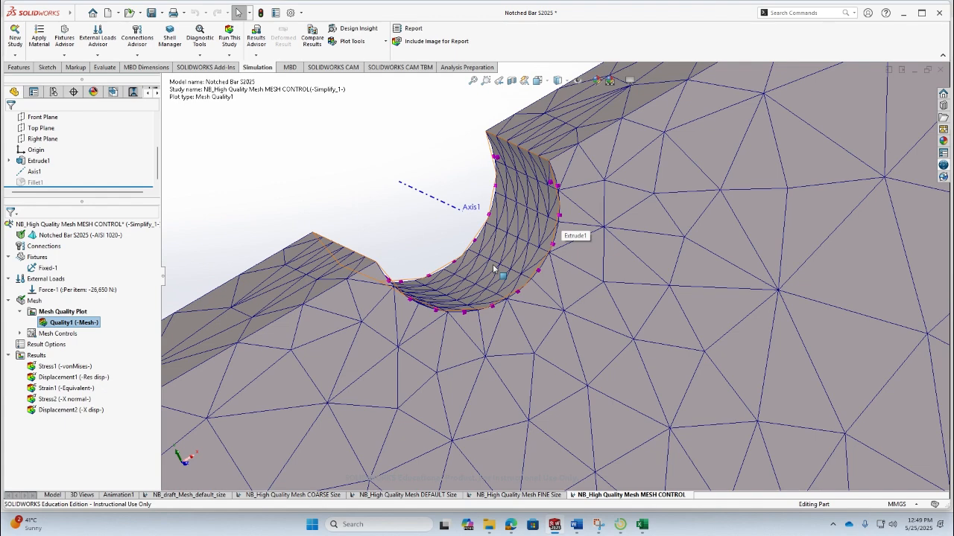
pyautogui.moveTo(492, 266); pyautogui.dragTo(700, 215, button='middle')
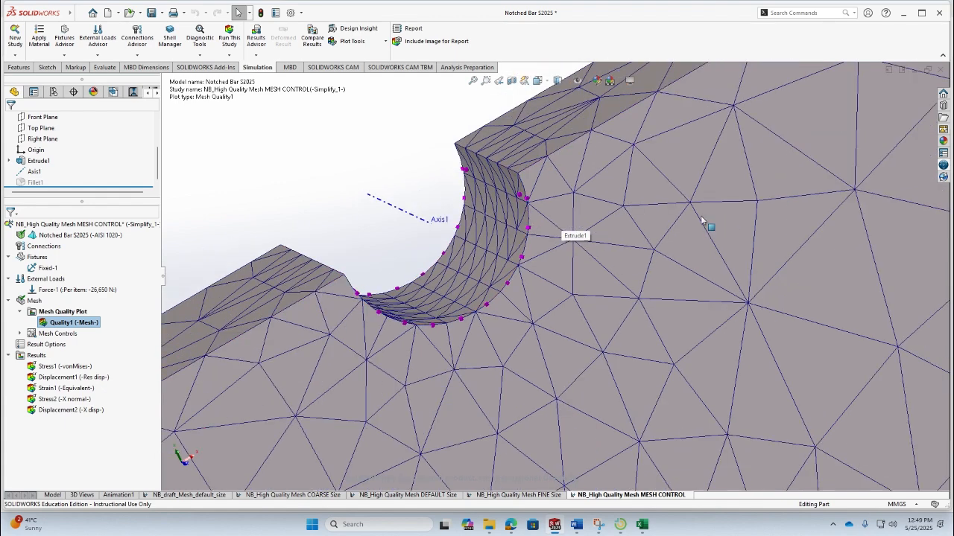
pyautogui.press('f')
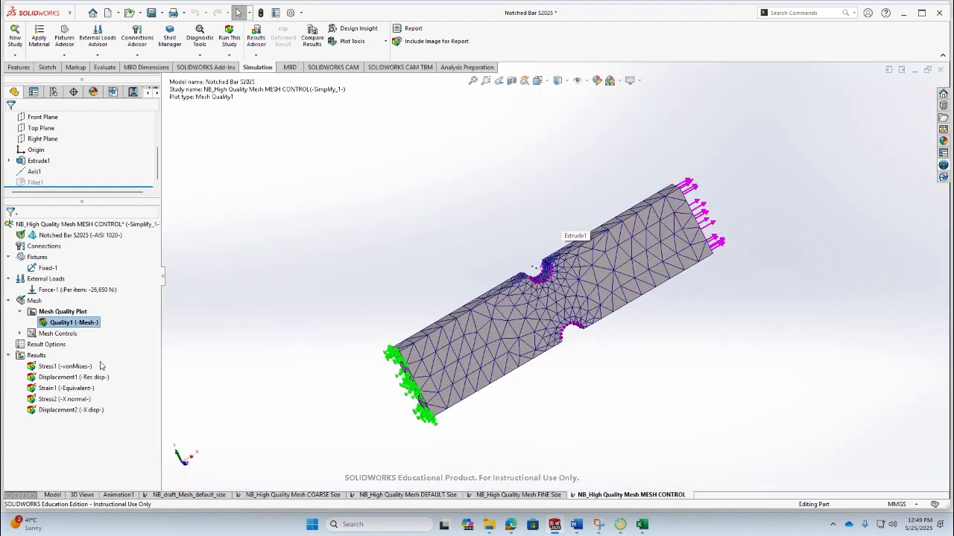
# - Display the X-normal stress plot and move its maximum label away from the notch
pyautogui.doubleClick(64, 400)
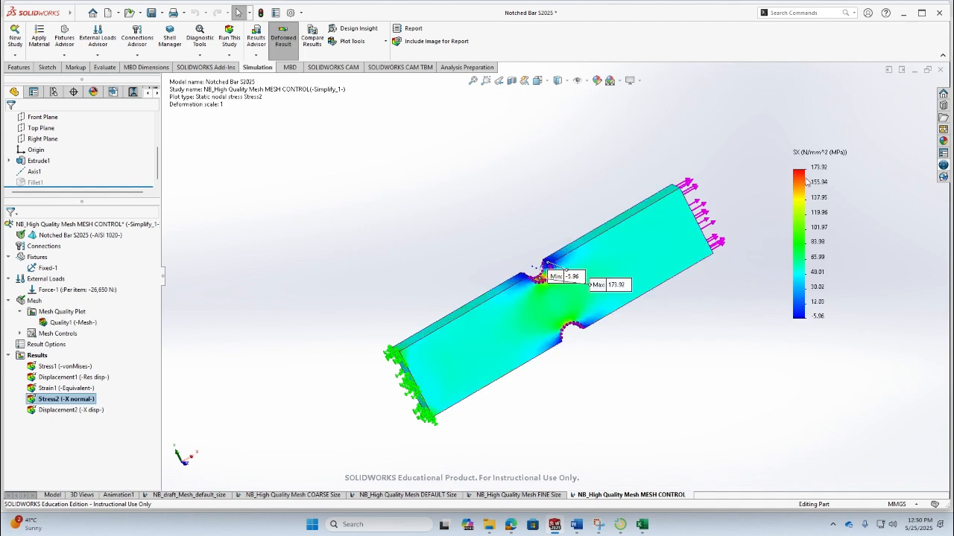
pyautogui.moveTo(600, 294)
pyautogui.mouseDown()
pyautogui.moveTo(604, 349)
pyautogui.moveTo(493, 309)
pyautogui.moveTo(429, 236)
pyautogui.mouseUp()
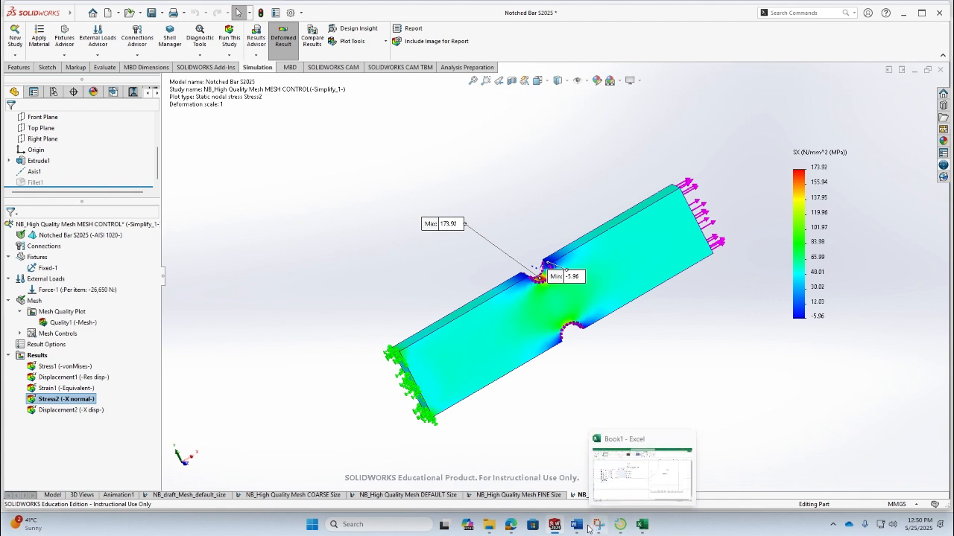
# - Enter 173.92 as the mesh control study's maximum normal stress in the Word results table
pyautogui.click(579, 465)
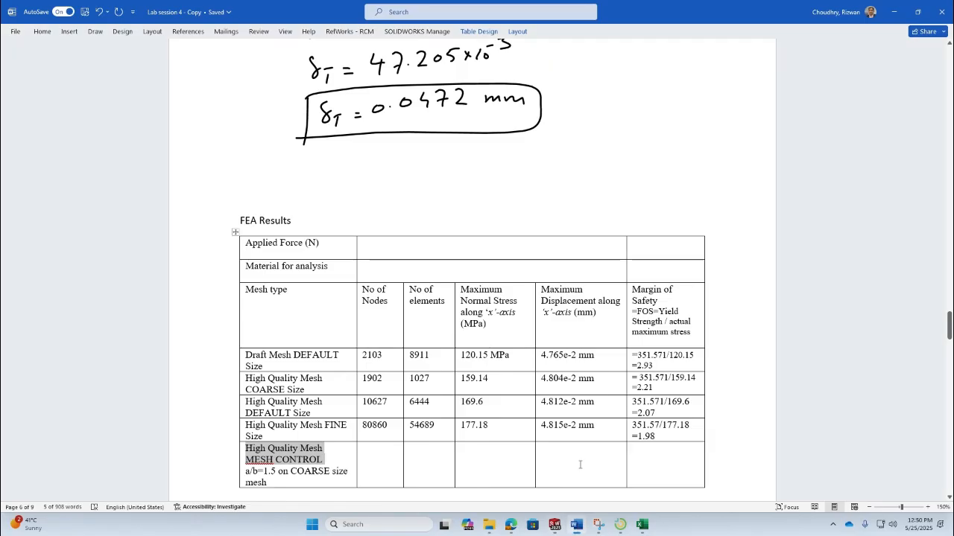
pyautogui.click(486, 456)
pyautogui.write('173.9')
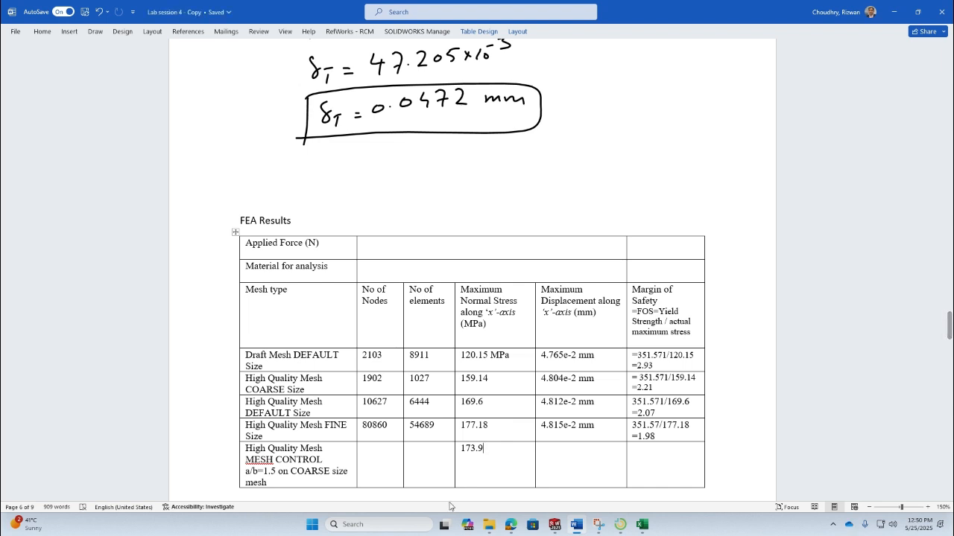
pyautogui.click(555, 526)
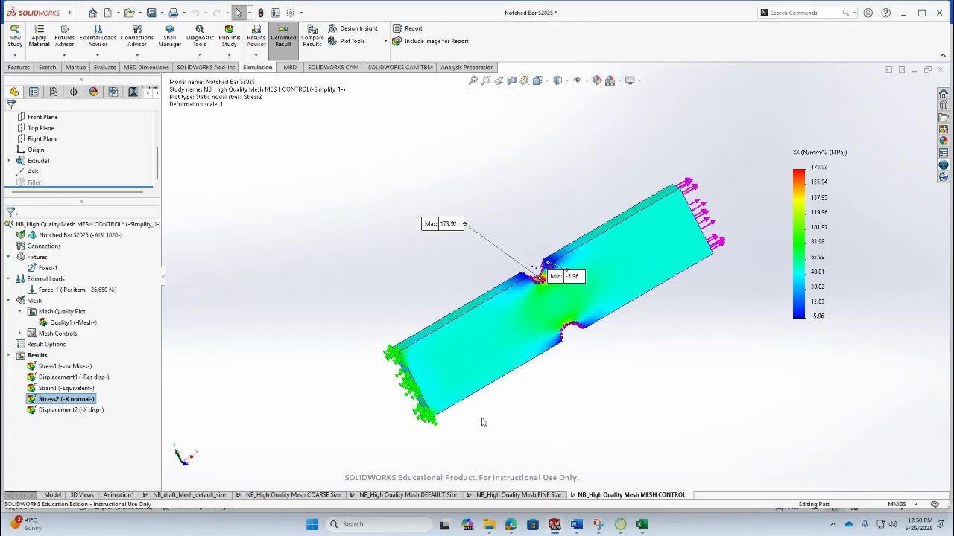
pyautogui.click(641, 525)
pyautogui.click(642, 525)
pyautogui.click(576, 526)
pyautogui.write('2')
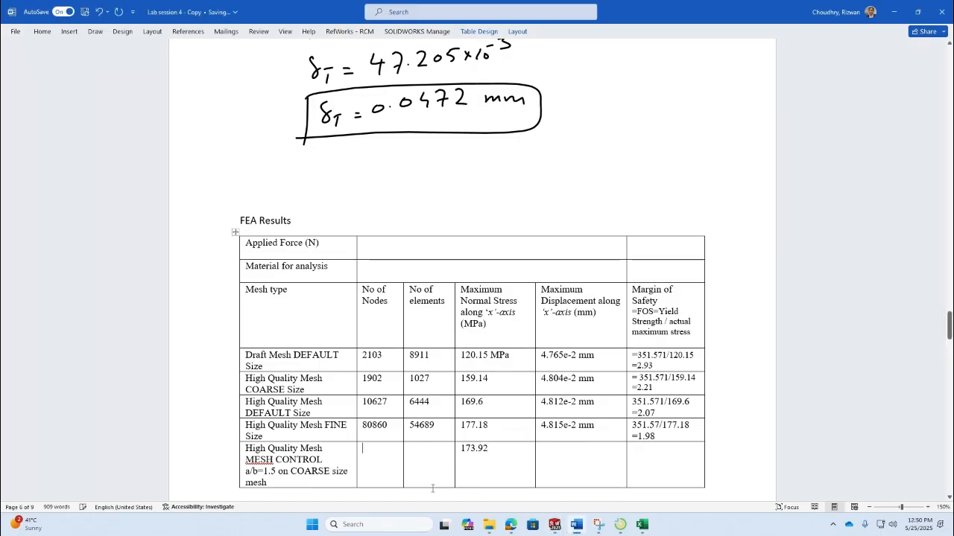
# - Open the mesh details and record 4688 as the mesh control study's node count in the table
pyautogui.hotkey('alt', 'Tab')
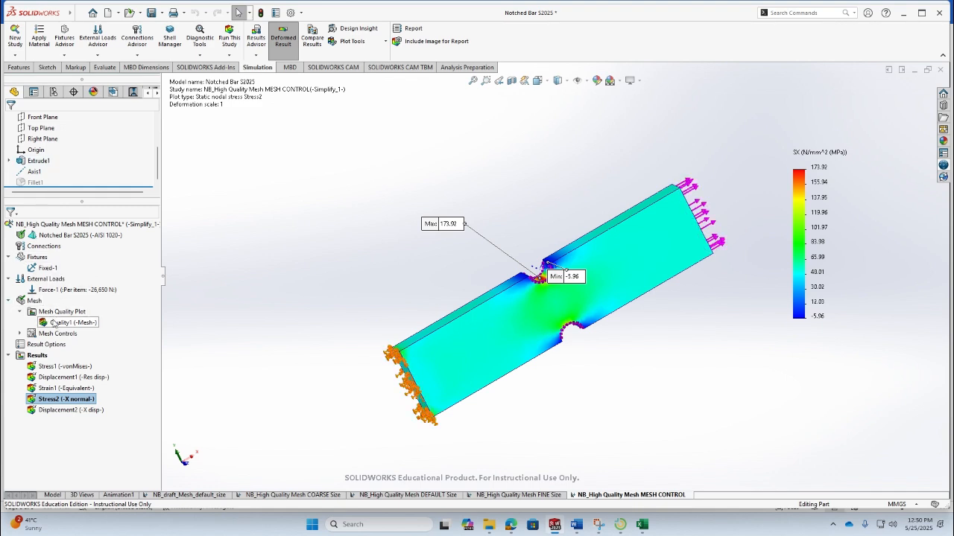
pyautogui.rightClick(64, 322)
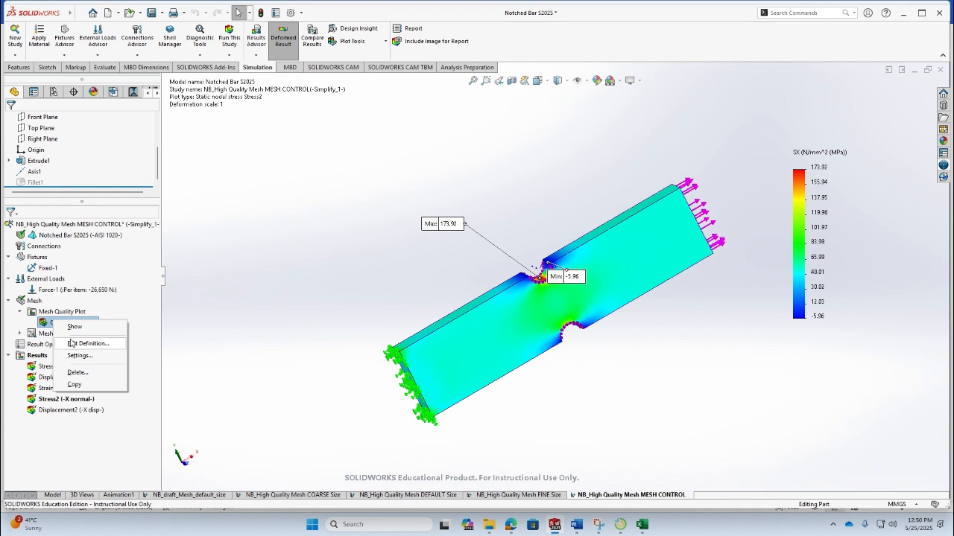
pyautogui.rightClick(34, 304)
pyautogui.rightClick(34, 302)
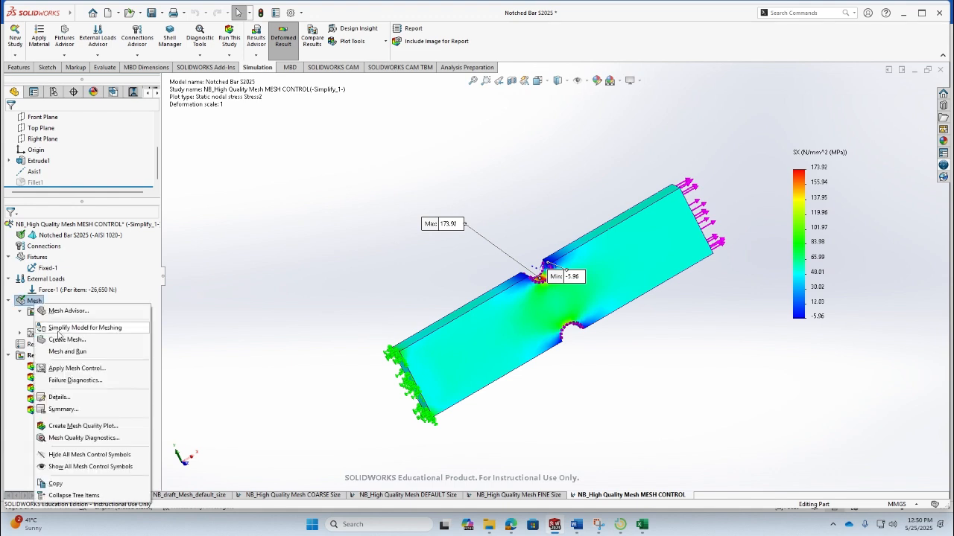
pyautogui.click(76, 399)
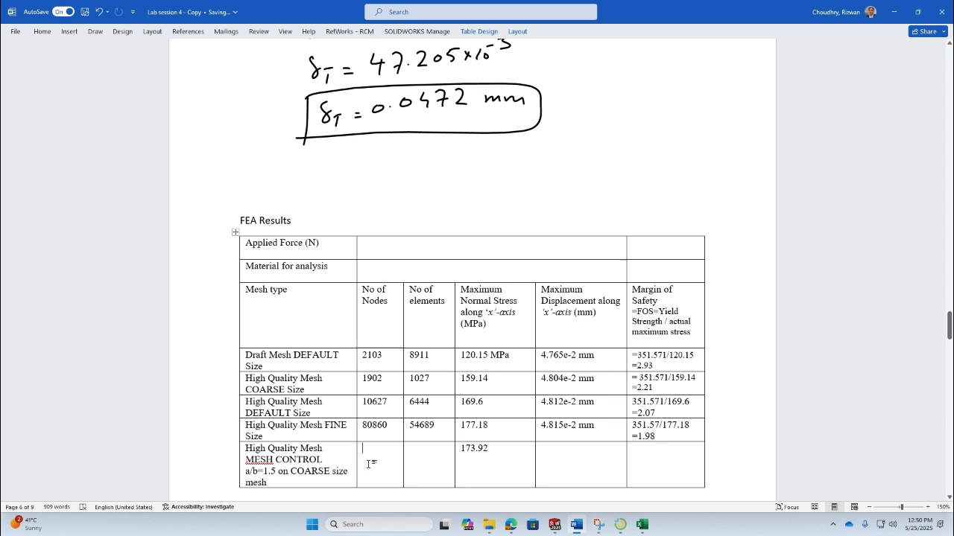
pyautogui.write('4688')
# - Open the mesh details again and record 2709 as the element count in the table
pyautogui.hotkey('alt', 'Tab')
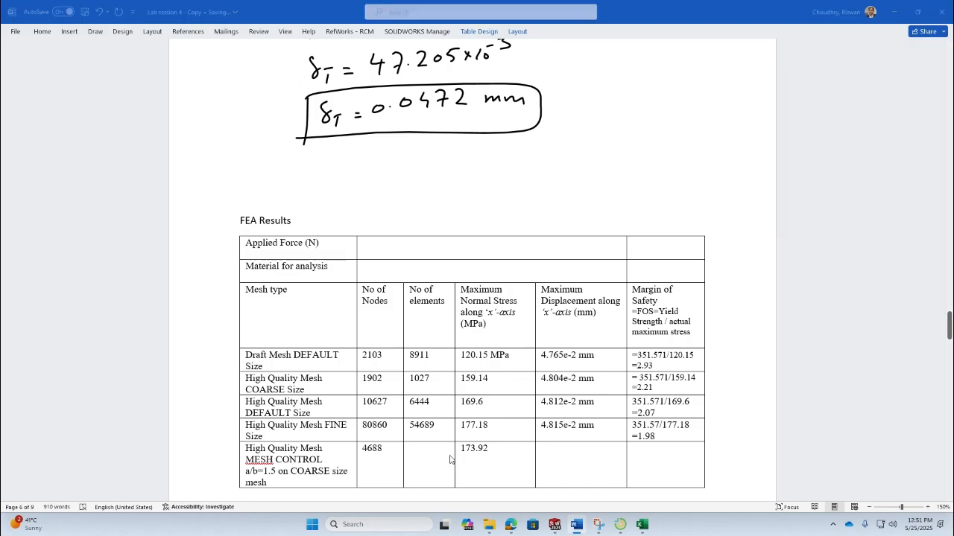
pyautogui.rightClick(33, 303)
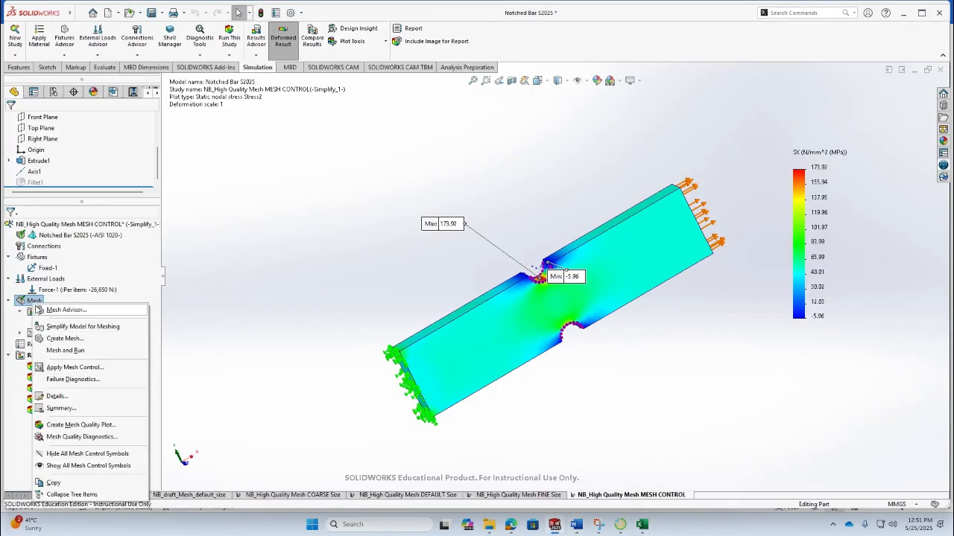
pyautogui.click(84, 399)
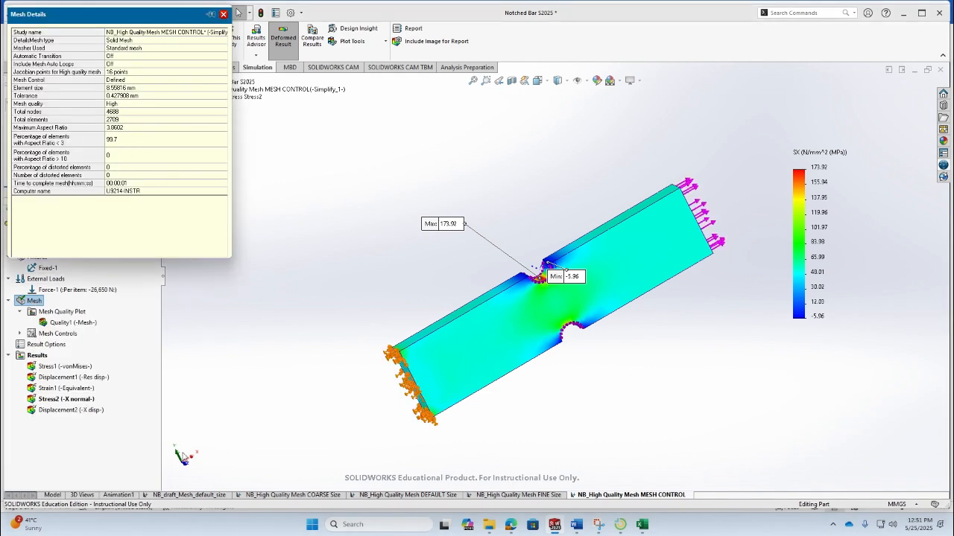
pyautogui.hotkey('alt', 'Tab')
pyautogui.write('2709')
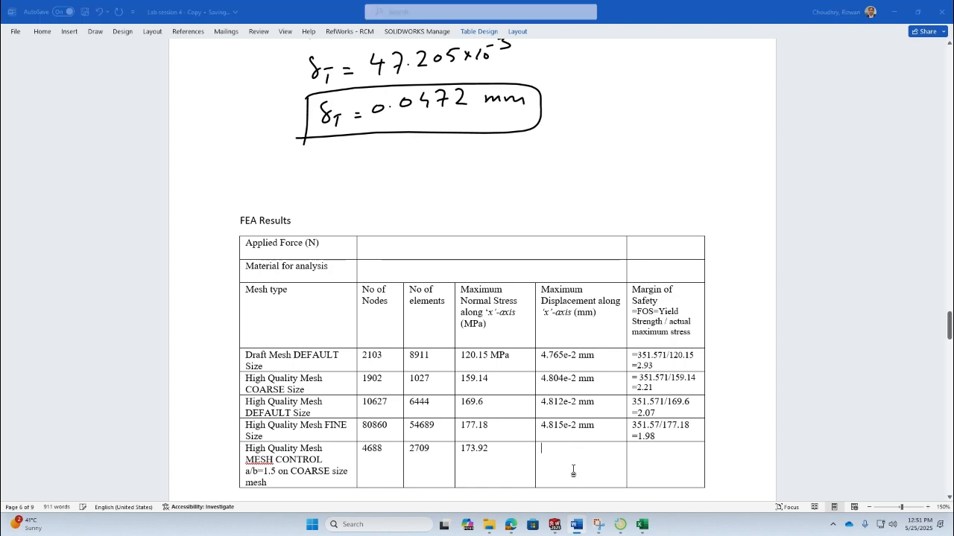
# - Show the X displacement plot and record 4.812e-2 mm as the maximum displacement in the table
pyautogui.hotkey('alt', 'Tab')
pyautogui.doubleClick(72, 410)
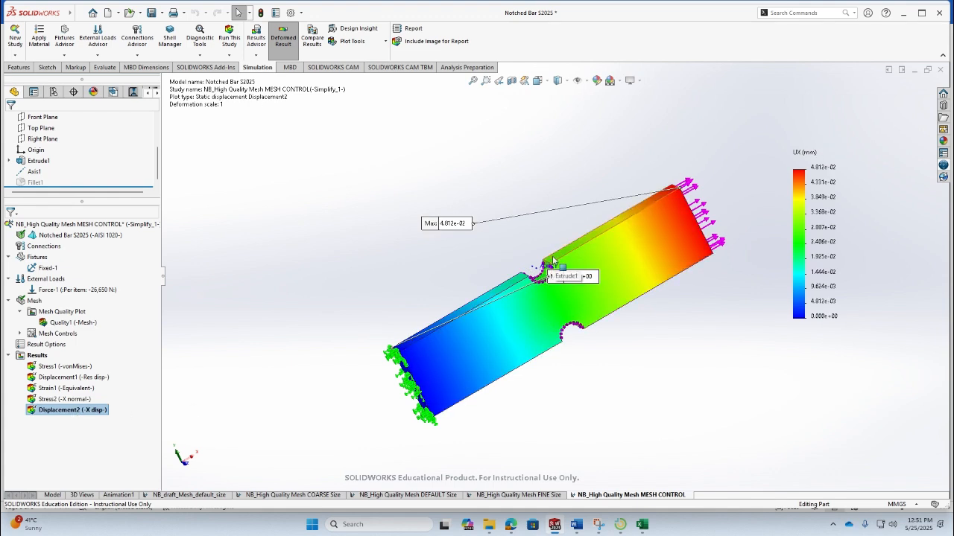
pyautogui.hotkey('alt', 'Tab')
pyautogui.click(581, 470)
pyautogui.write('4.812')
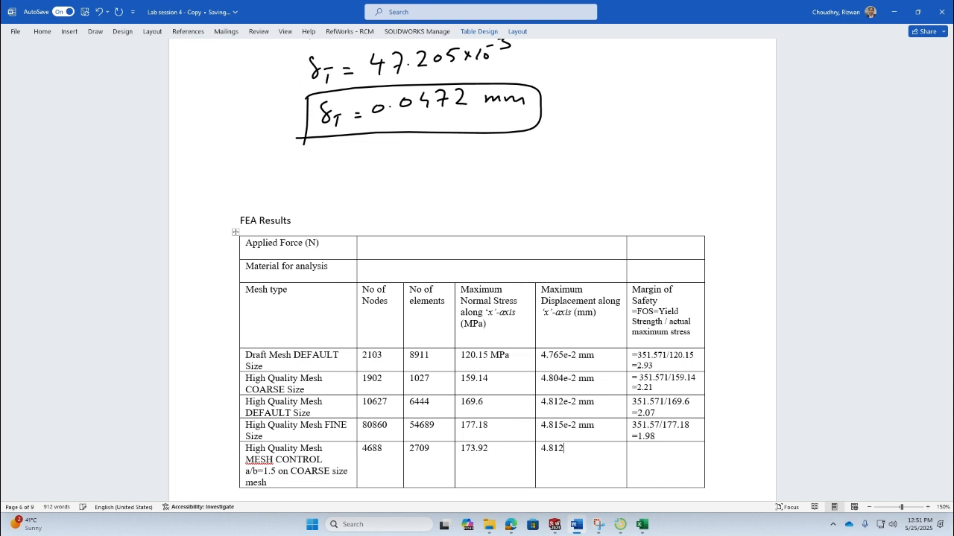
pyautogui.write('e-2')
pyautogui.write(' mm')
pyautogui.write('=351.')
pyautogui.write('571')
pyautogui.write('/')
pyautogui.write('173.9')
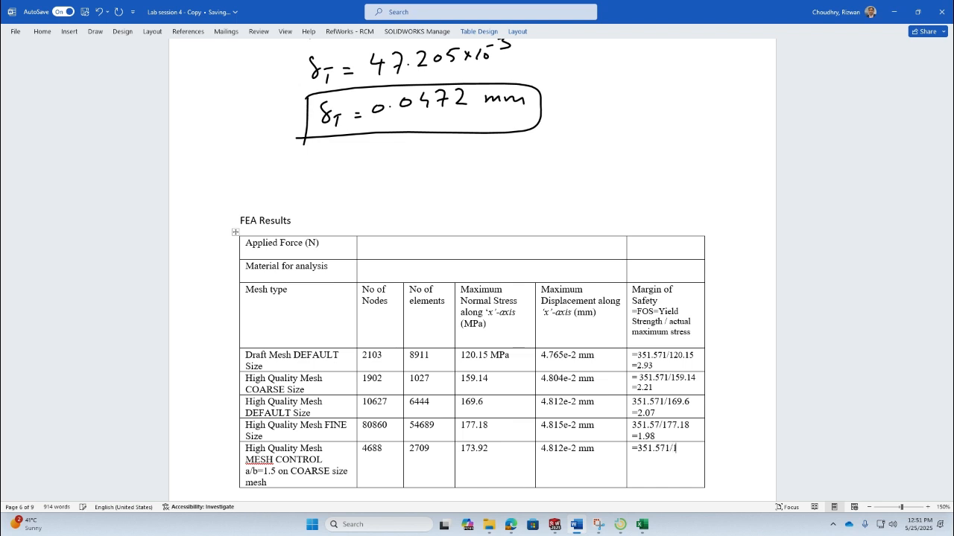
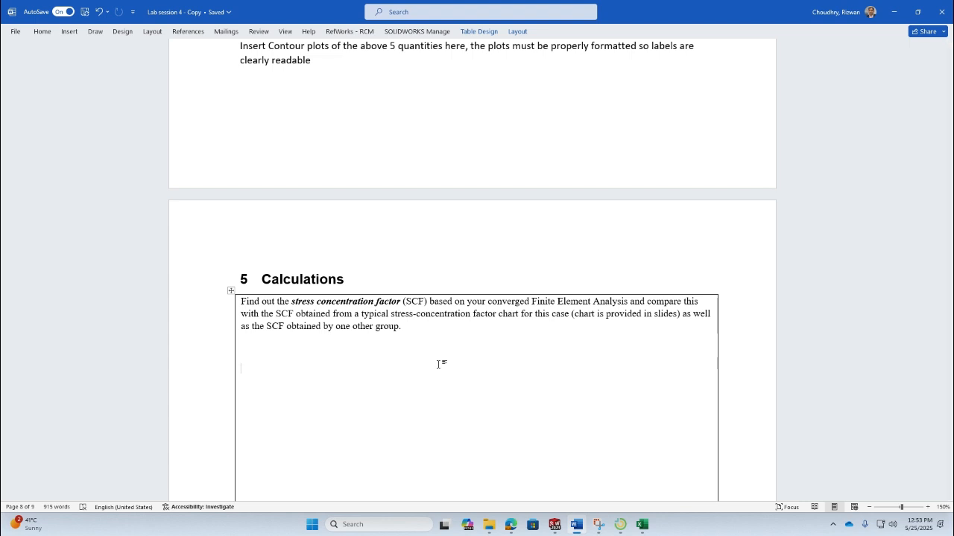
# - Enter 173.92 as the maximum normal stress along the x-axis in the High Quality Mesh MESH CONTROL table
pyautogui.scroll(9, 438, 364)
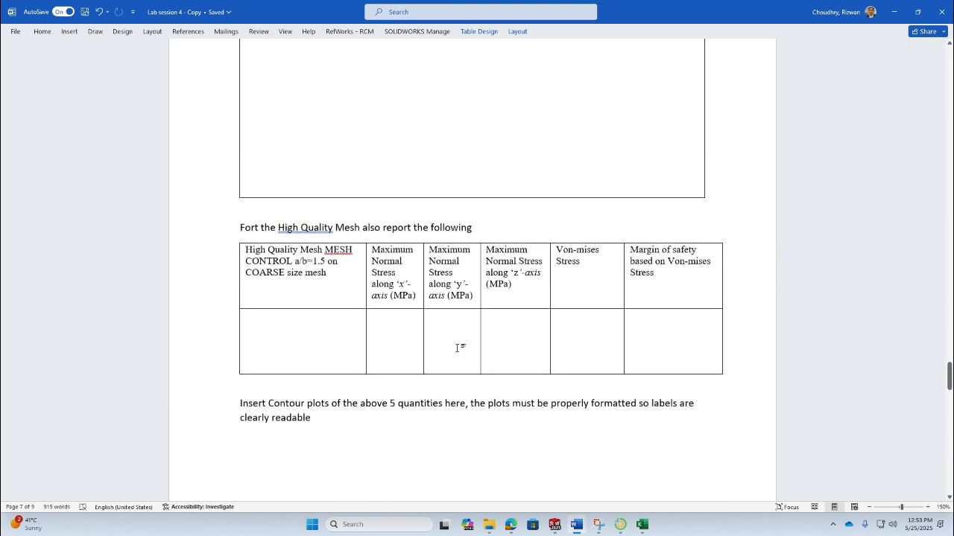
pyautogui.scroll(10, 447, 313)
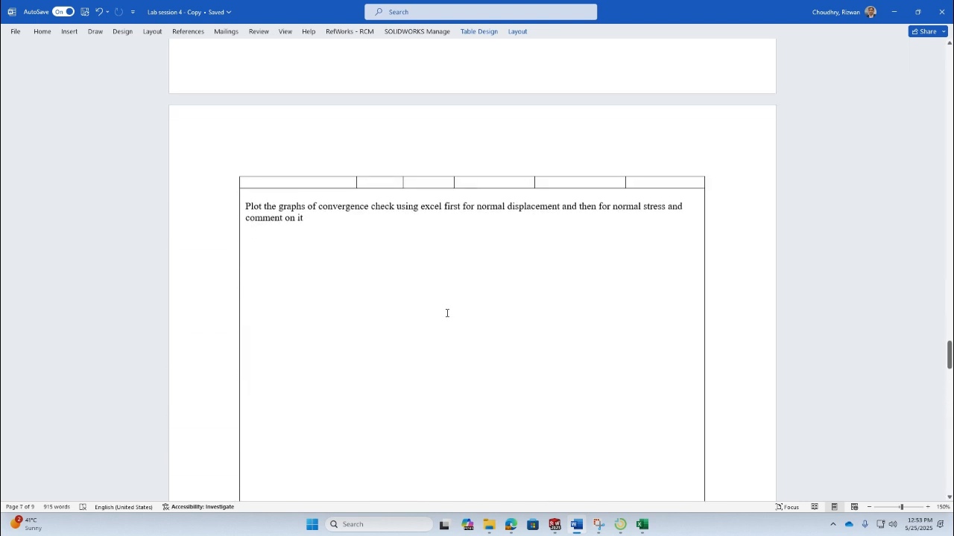
pyautogui.scroll(-1, 447, 313)
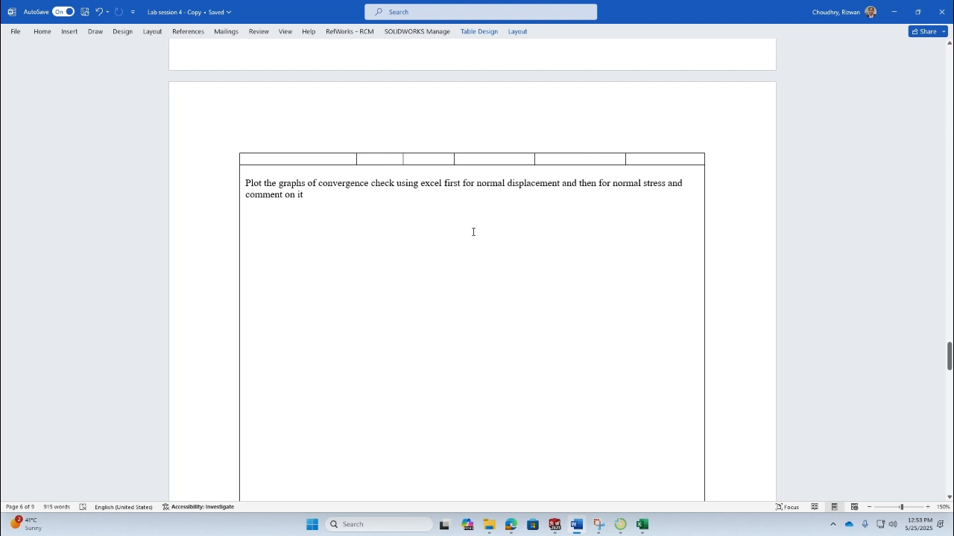
pyautogui.scroll(-10, 473, 231)
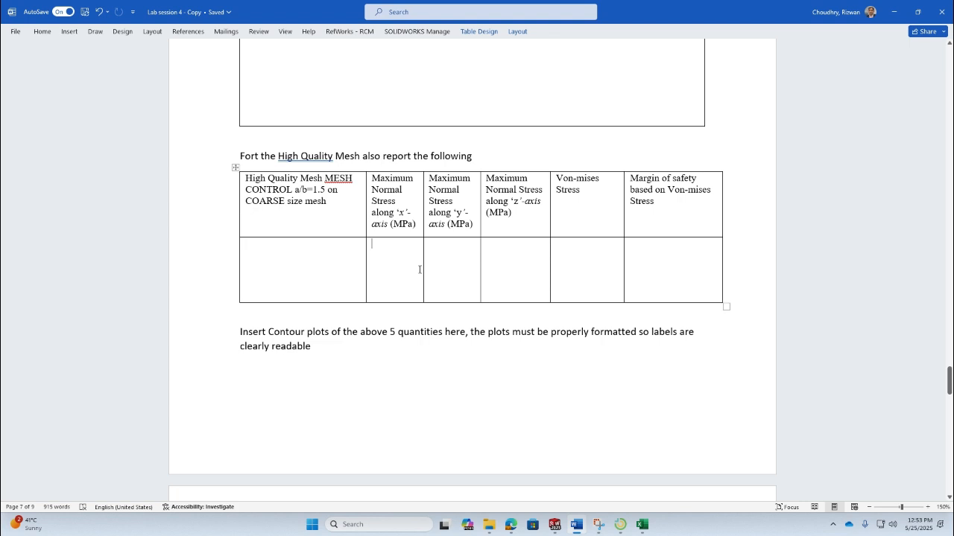
pyautogui.click(294, 267)
pyautogui.scroll(-1, 407, 257)
pyautogui.scroll(6, 407, 257)
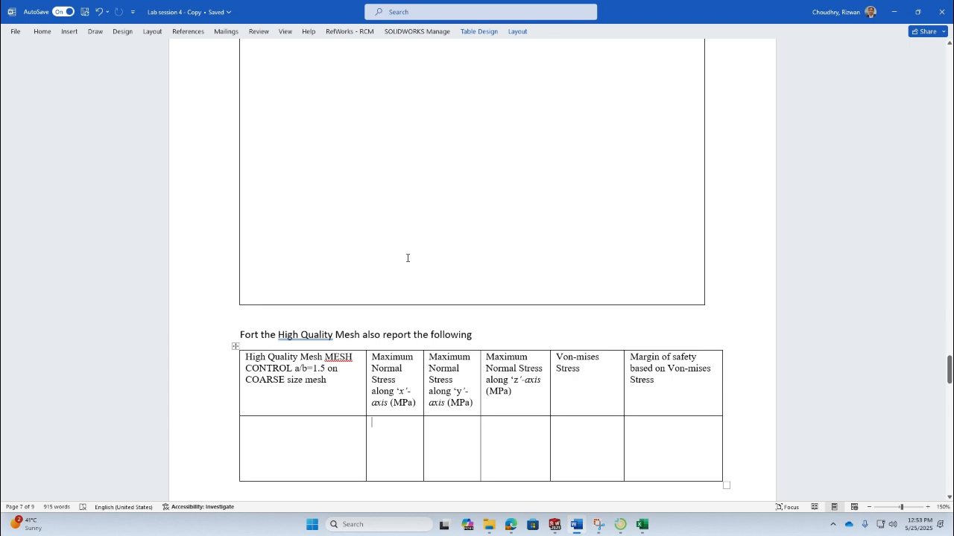
pyautogui.write('173.')
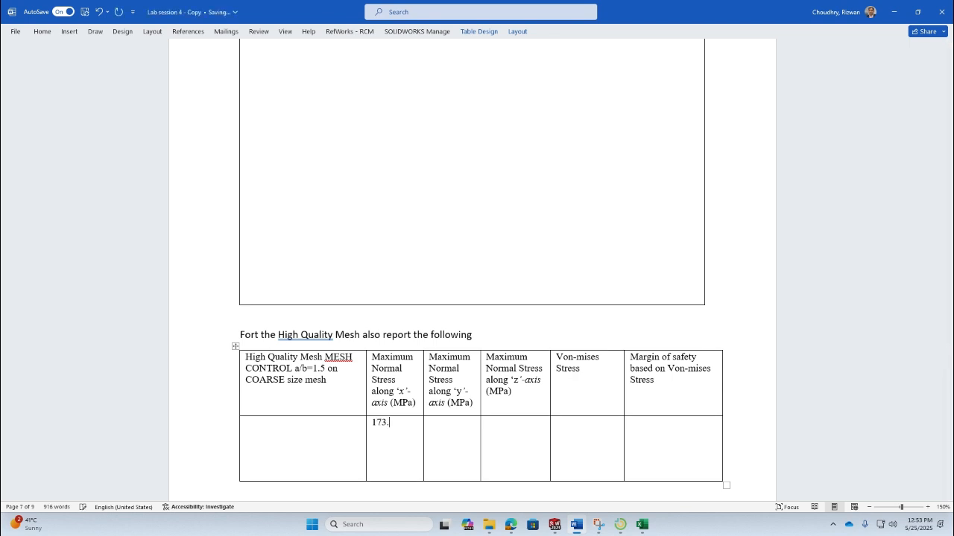
pyautogui.scroll(14, 407, 169)
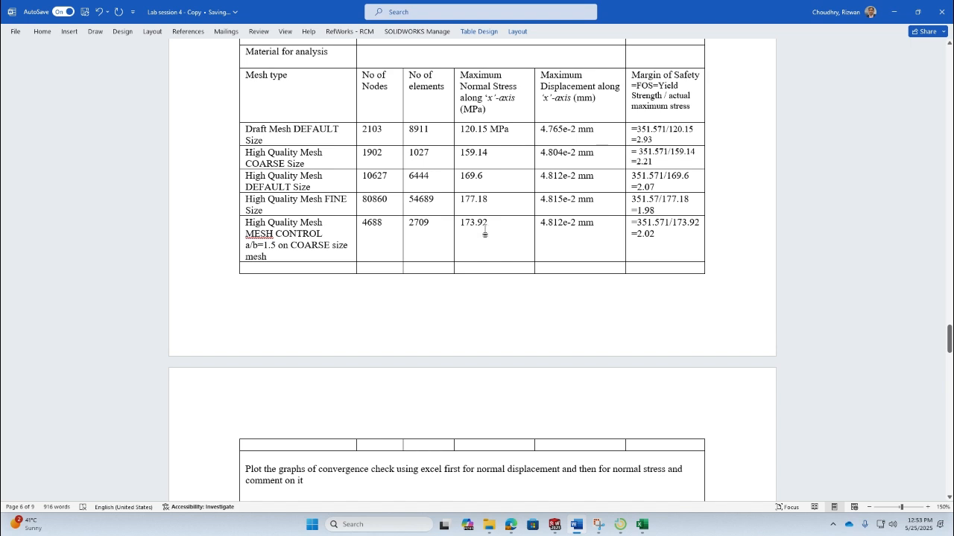
pyautogui.scroll(-12, 485, 232)
pyautogui.scroll(-8, 488, 229)
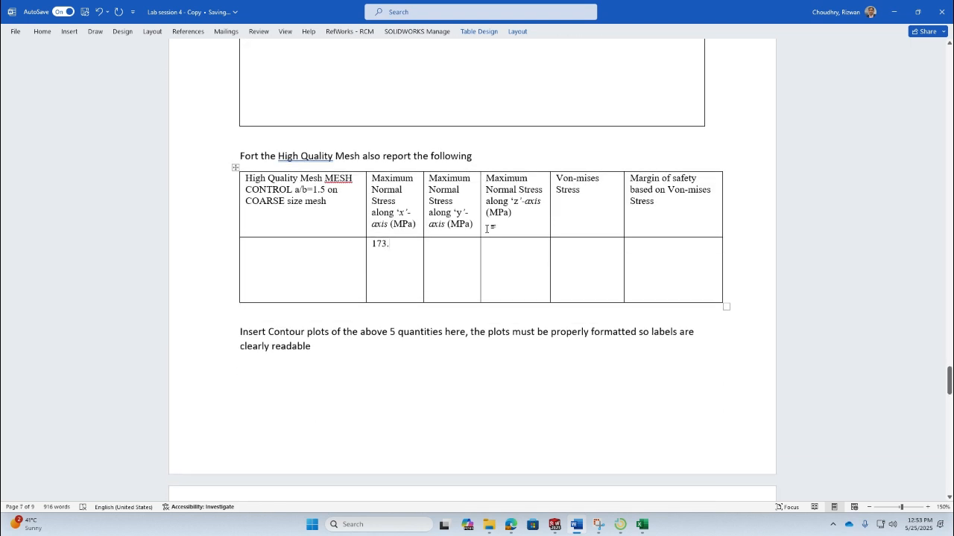
pyautogui.write('92')
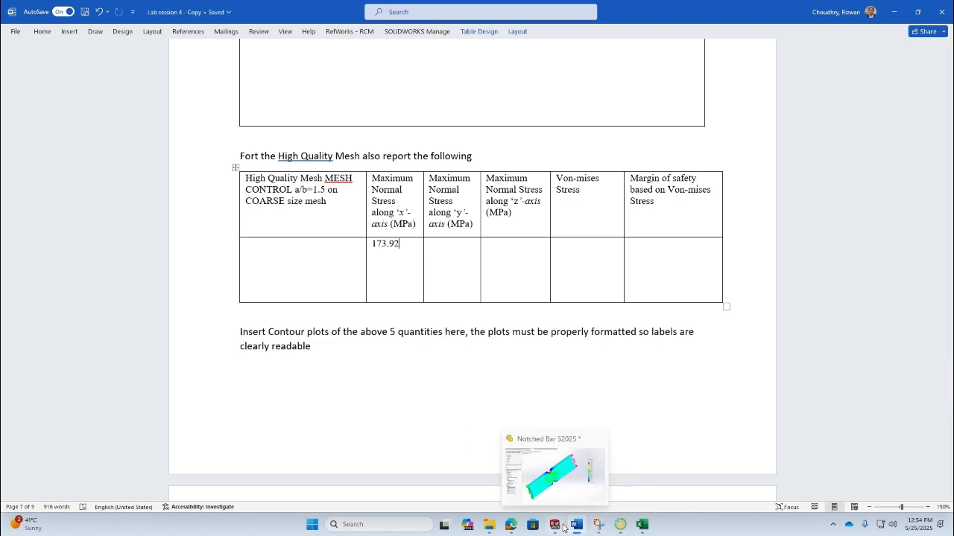
# - Switch to SOLIDWORKS and define a new stress plot of SY: Y Normal Stress for the mesh control study
pyautogui.click(564, 527)
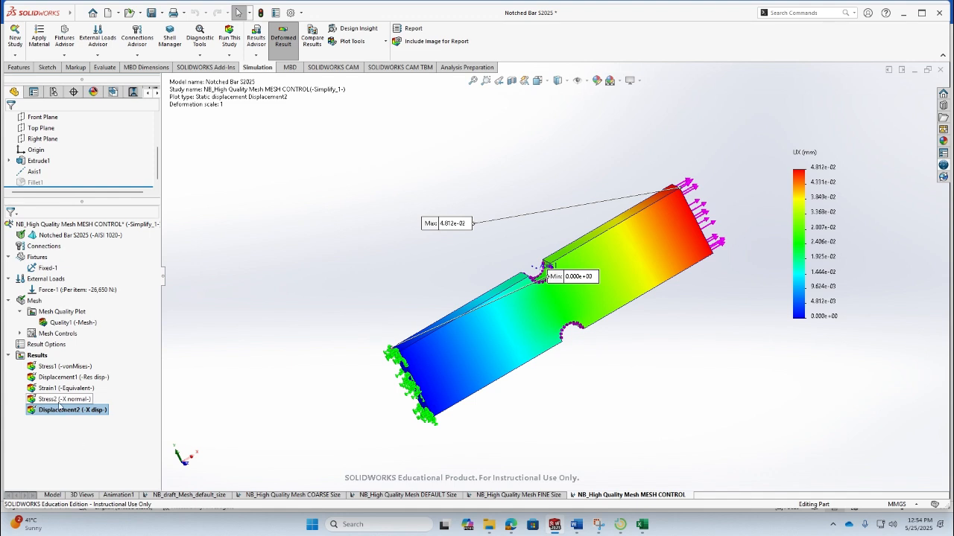
pyautogui.doubleClick(59, 400)
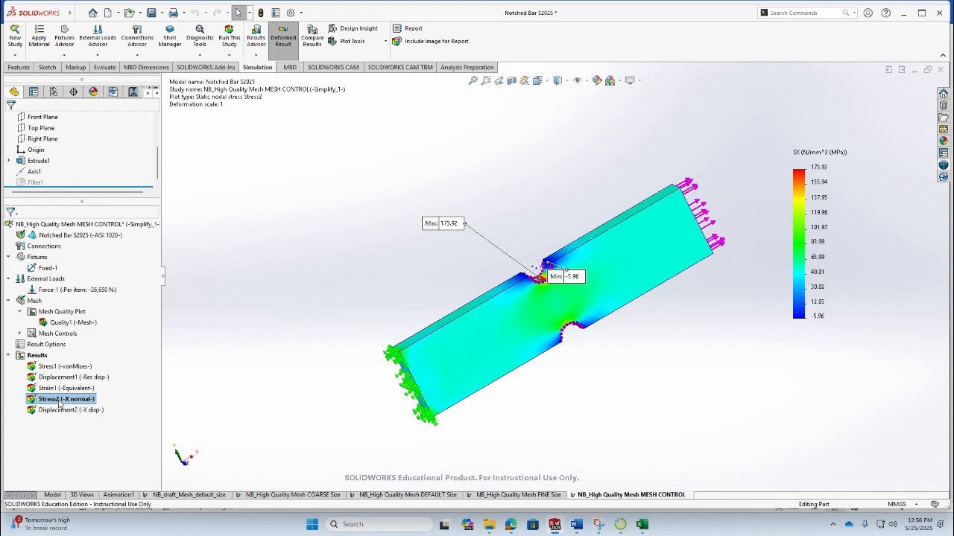
pyautogui.click(44, 357)
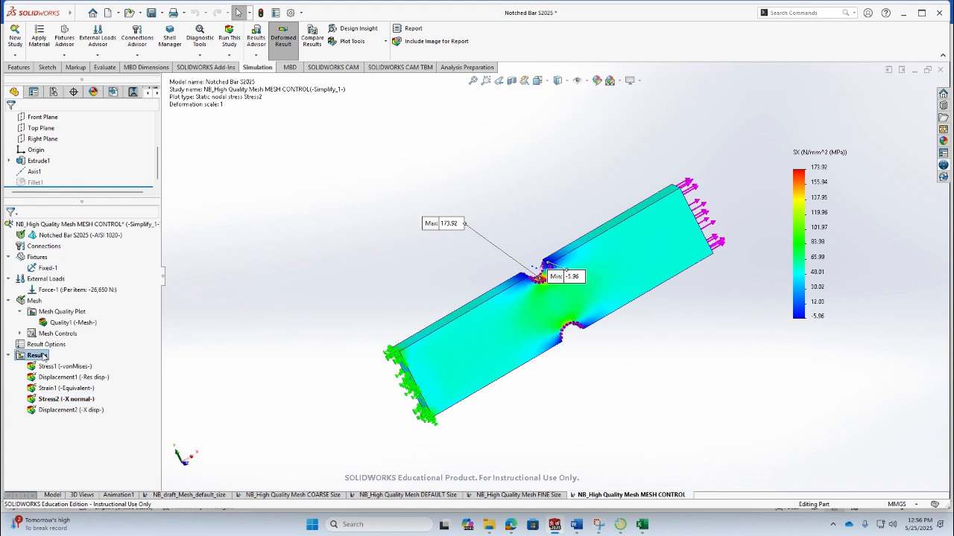
pyautogui.rightClick(44, 356)
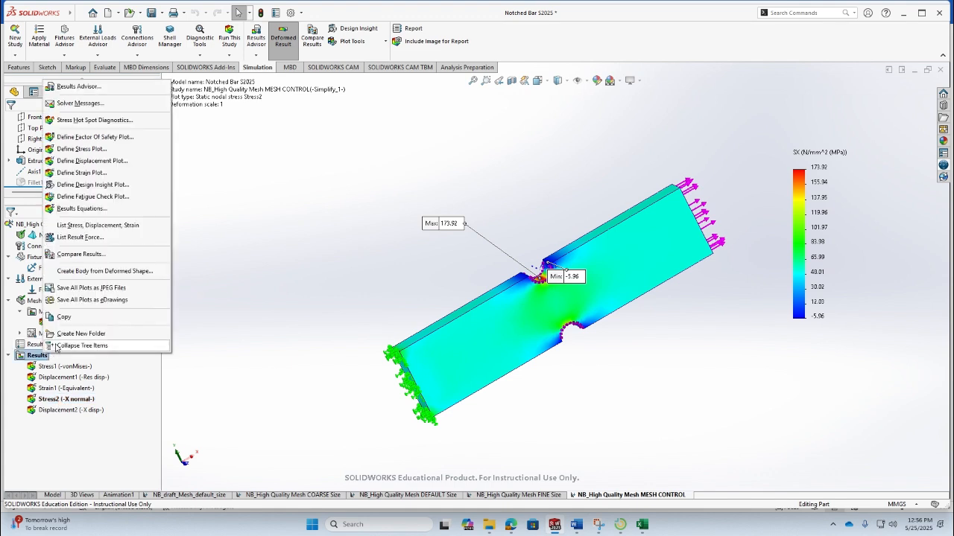
pyautogui.click(107, 149)
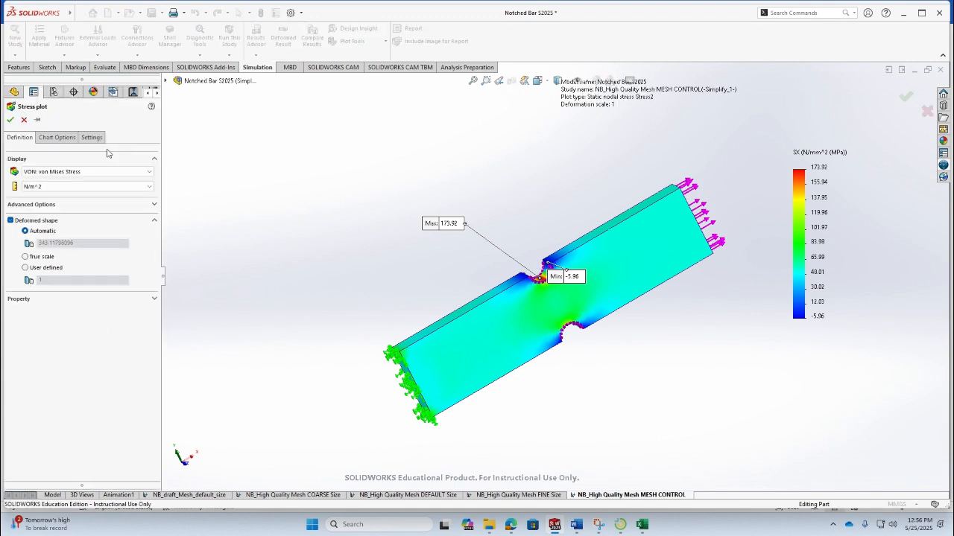
pyautogui.click(137, 173)
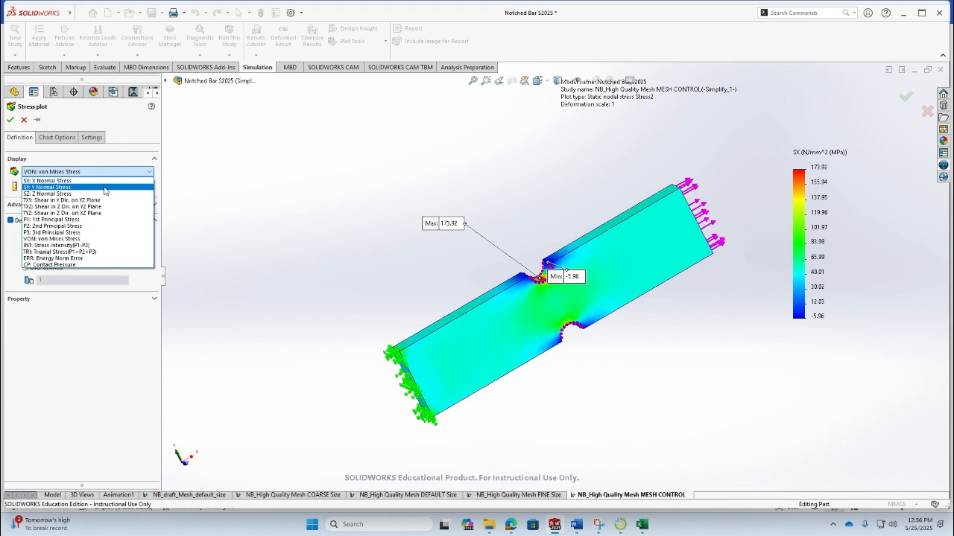
pyautogui.click(104, 187)
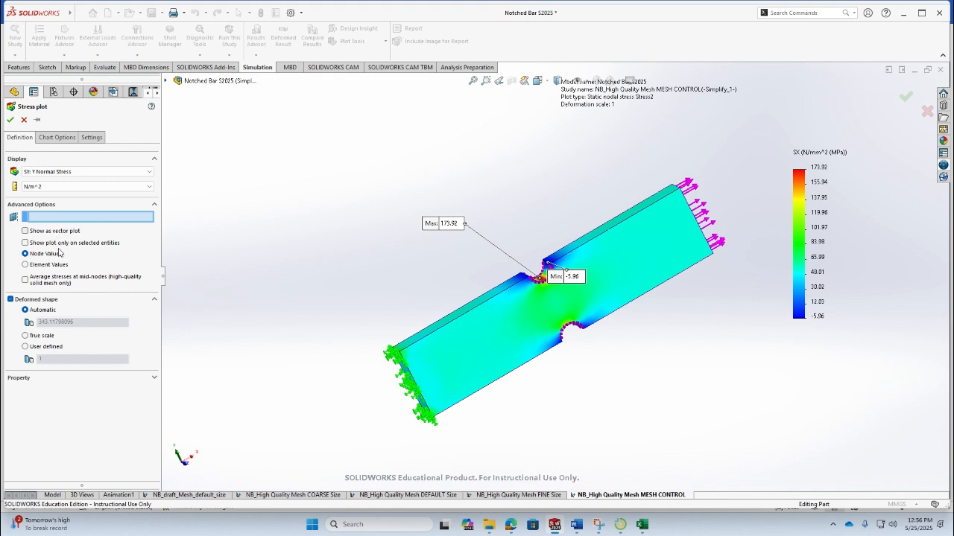
# - Set the plot's deformed shape to true scale and its number format to floating
pyautogui.click(46, 340)
pyautogui.click(57, 137)
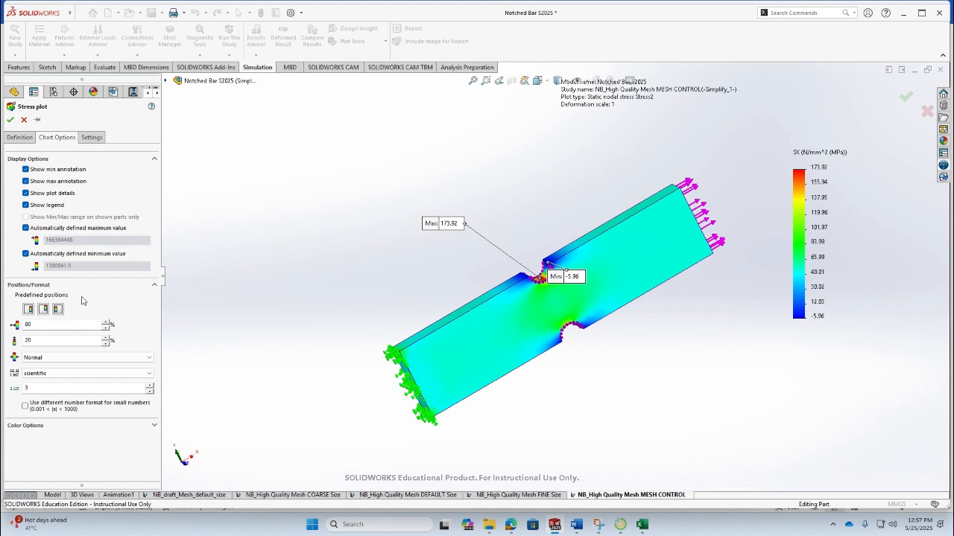
pyautogui.click(82, 373)
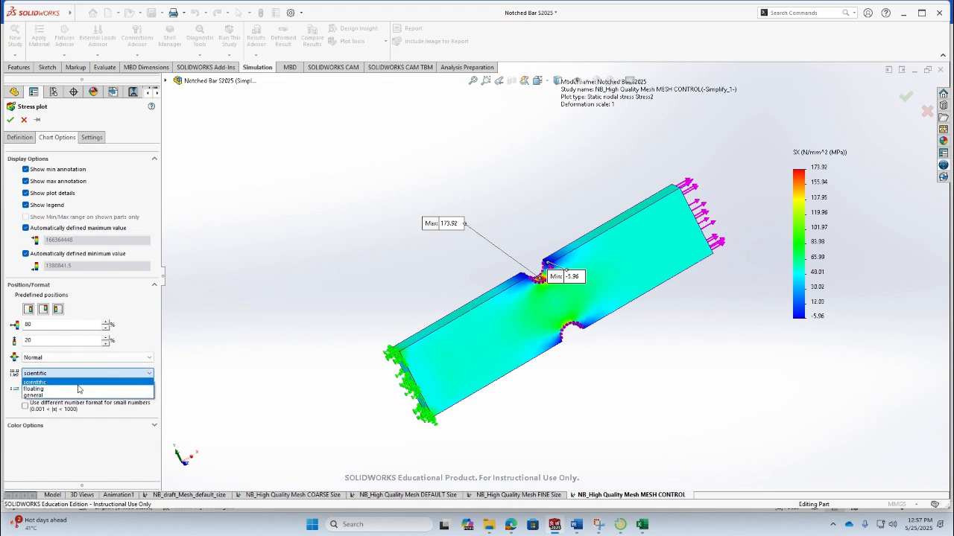
pyautogui.click(79, 389)
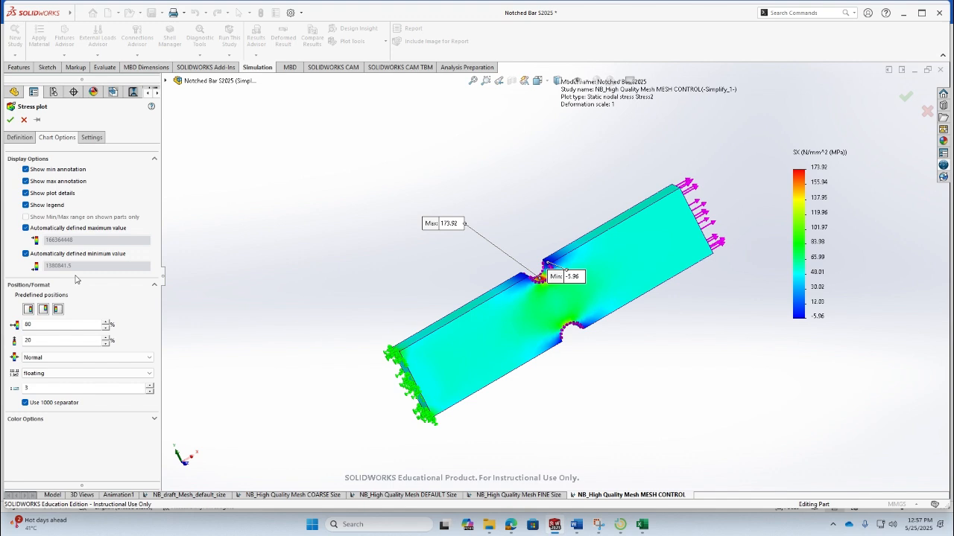
# - Set the plot units to N/mm^2 (MPa) and create the Y normal stress plot
pyautogui.click(28, 139)
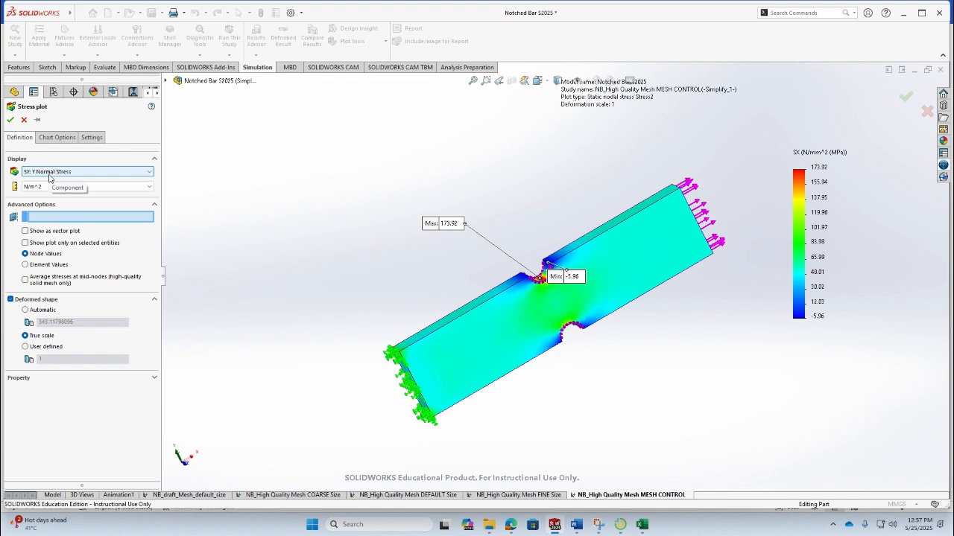
pyautogui.click(82, 186)
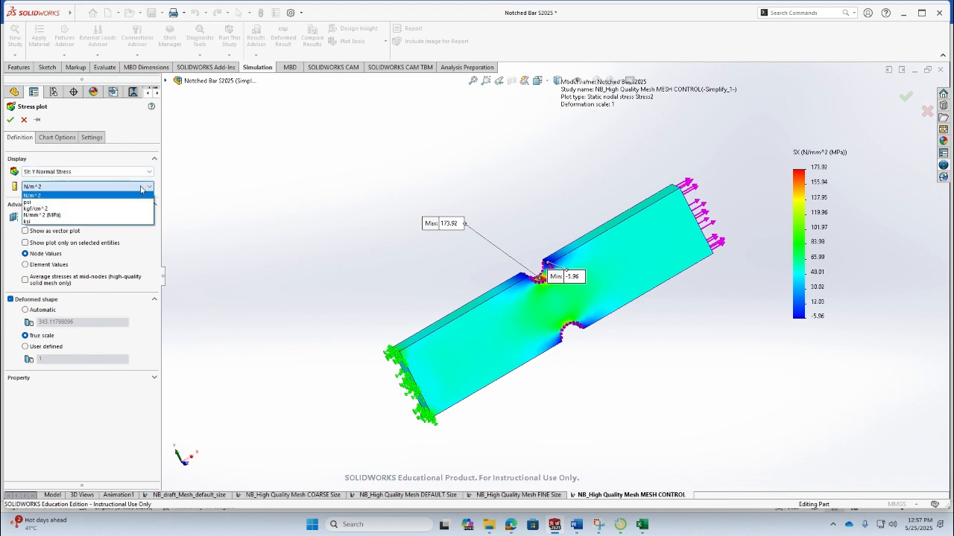
pyautogui.click(123, 216)
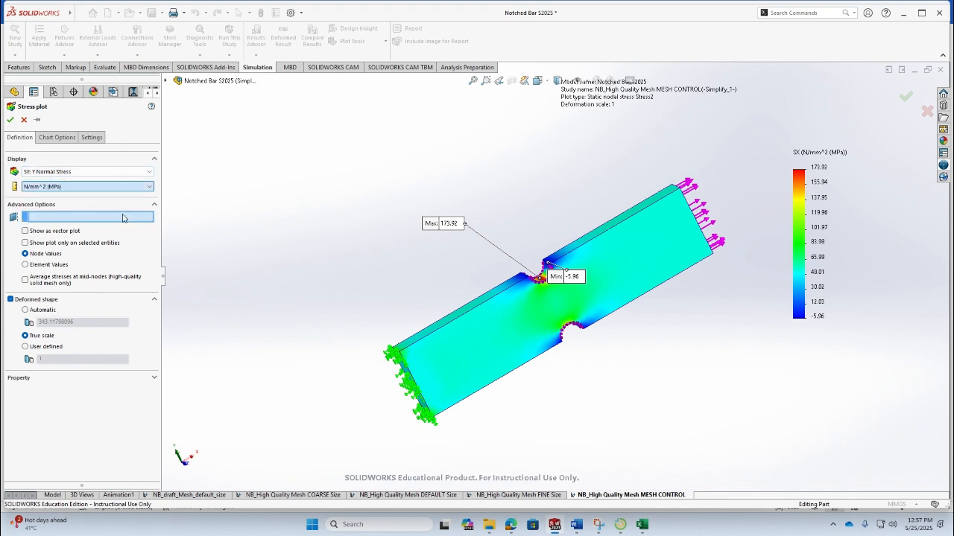
pyautogui.click(10, 120)
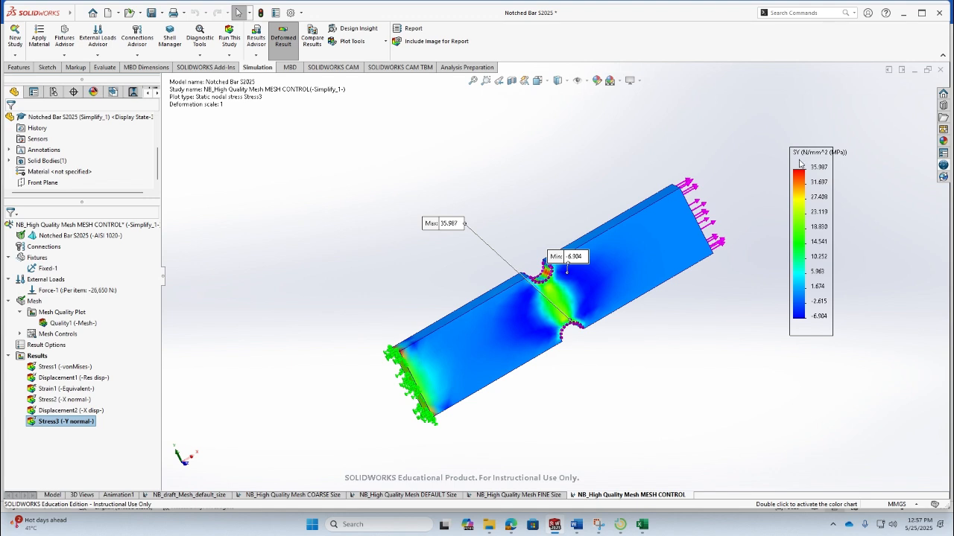
# - Reposition the maximum and minimum annotations of the Y normal stress plot so they are readable
pyautogui.moveTo(454, 223)
pyautogui.mouseDown()
pyautogui.moveTo(702, 385)
pyautogui.moveTo(706, 366)
pyautogui.mouseUp()
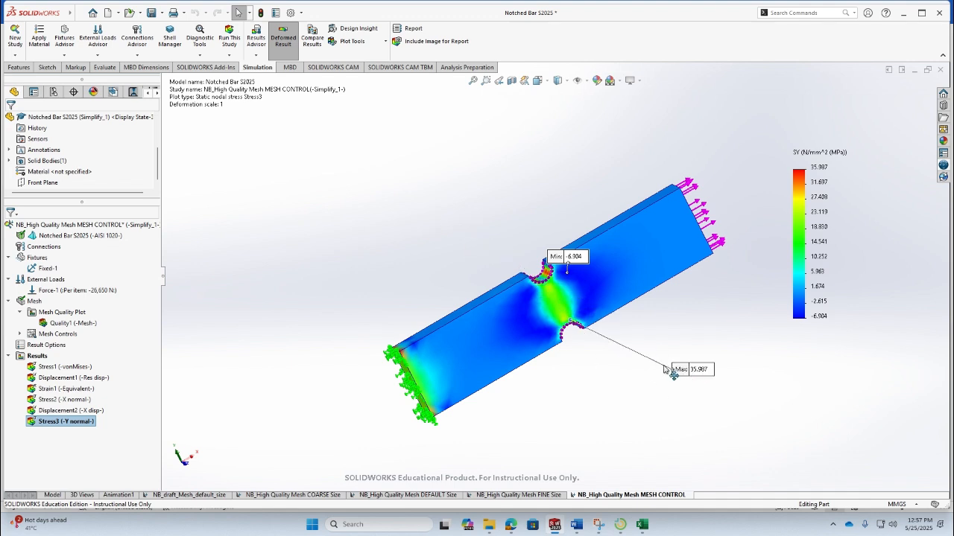
pyautogui.scroll(-3, 579, 332)
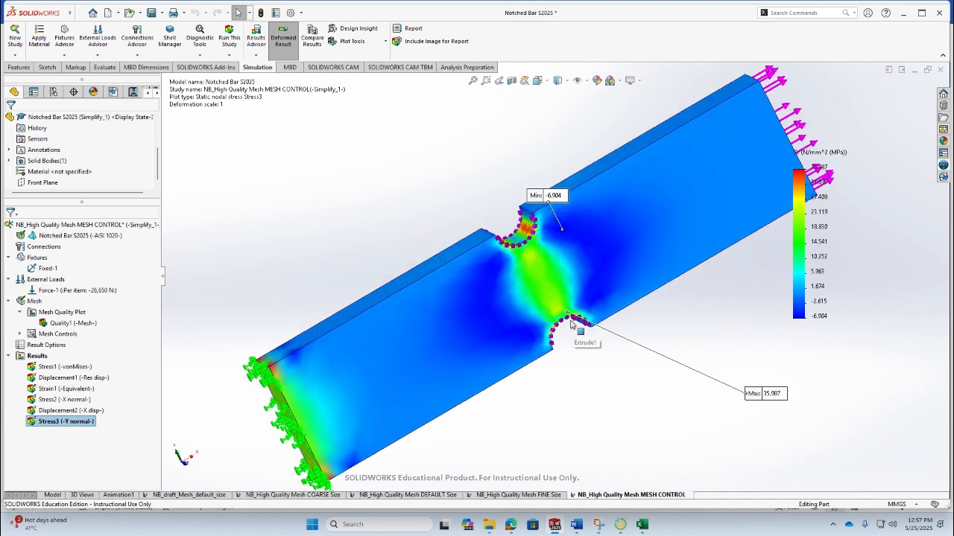
pyautogui.scroll(-3, 571, 325)
pyautogui.scroll(1, 572, 325)
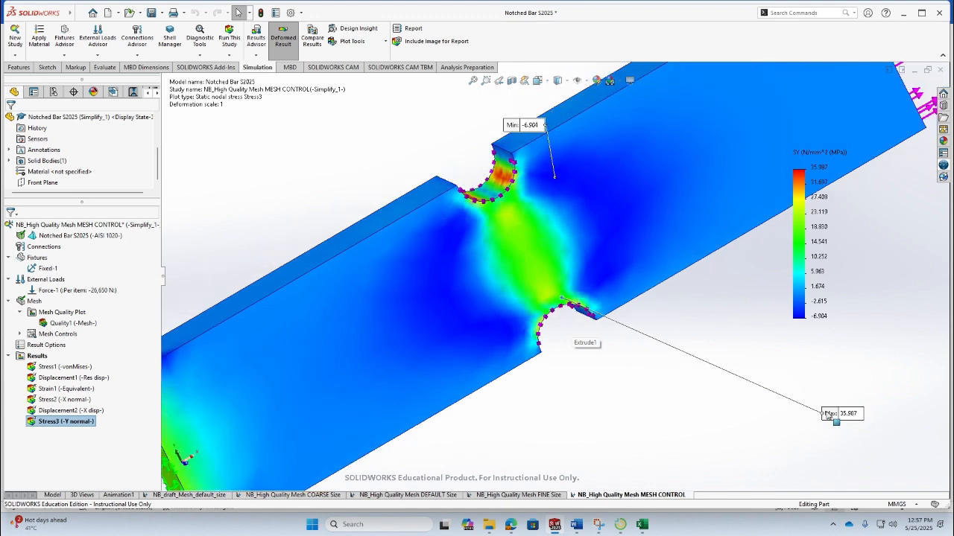
pyautogui.scroll(1, 828, 415)
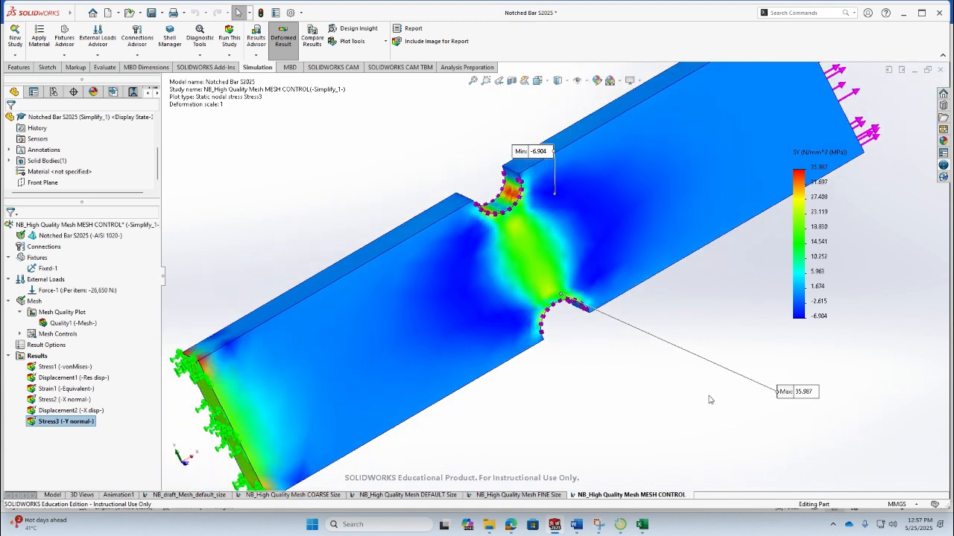
pyautogui.moveTo(550, 153); pyautogui.dragTo(536, 108)
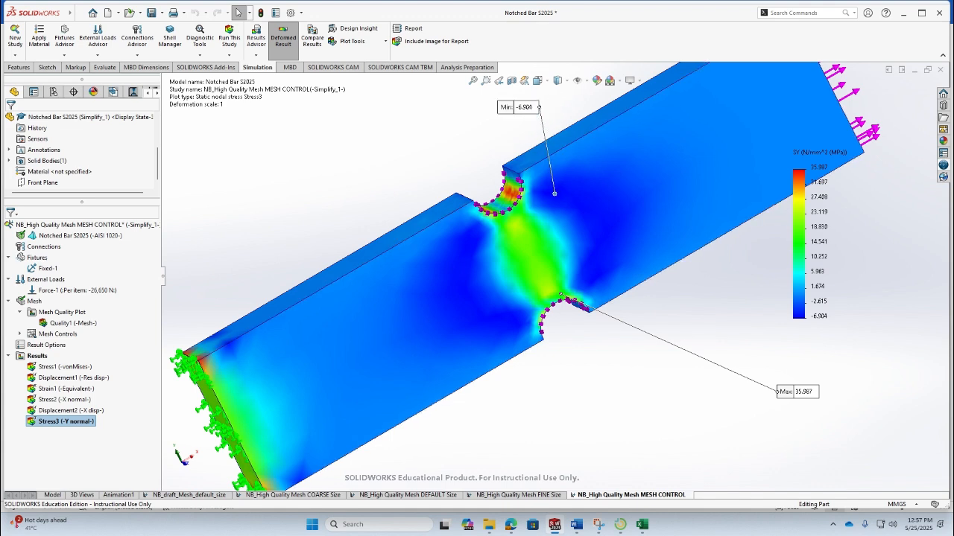
pyautogui.scroll(3, 716, 172)
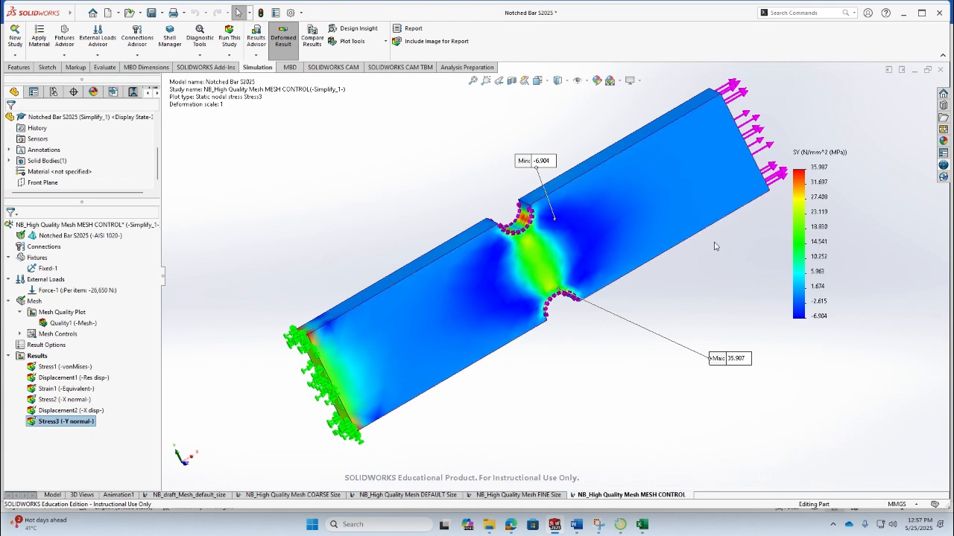
# - Probe the Y normal stress at two points on the bar away from the notches
pyautogui.click(373, 41)
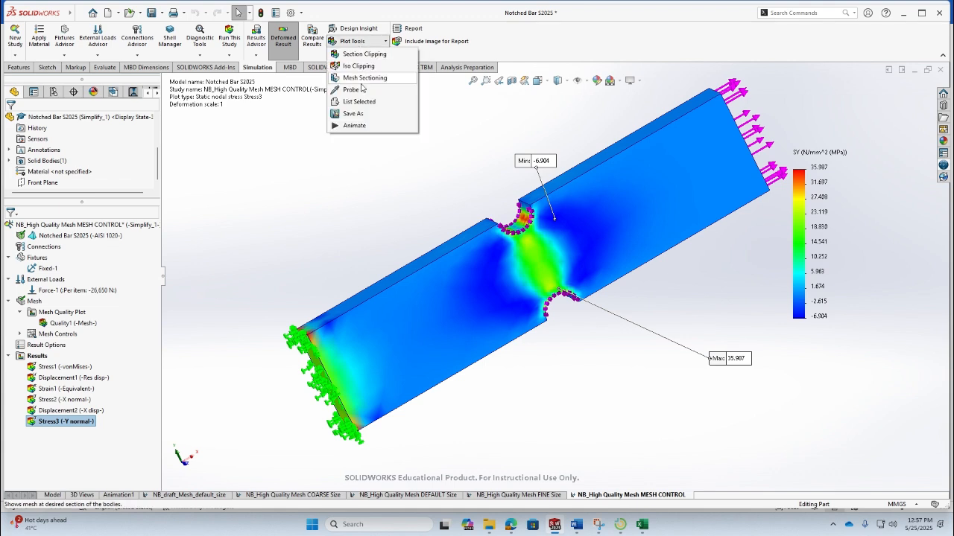
pyautogui.click(403, 91)
pyautogui.click(692, 172)
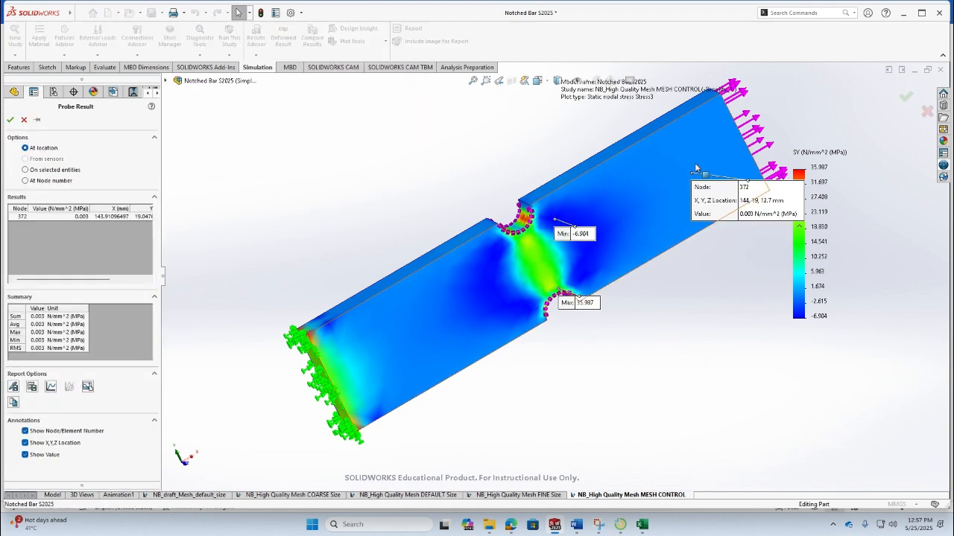
pyautogui.click(694, 157)
pyautogui.moveTo(747, 166); pyautogui.dragTo(749, 401)
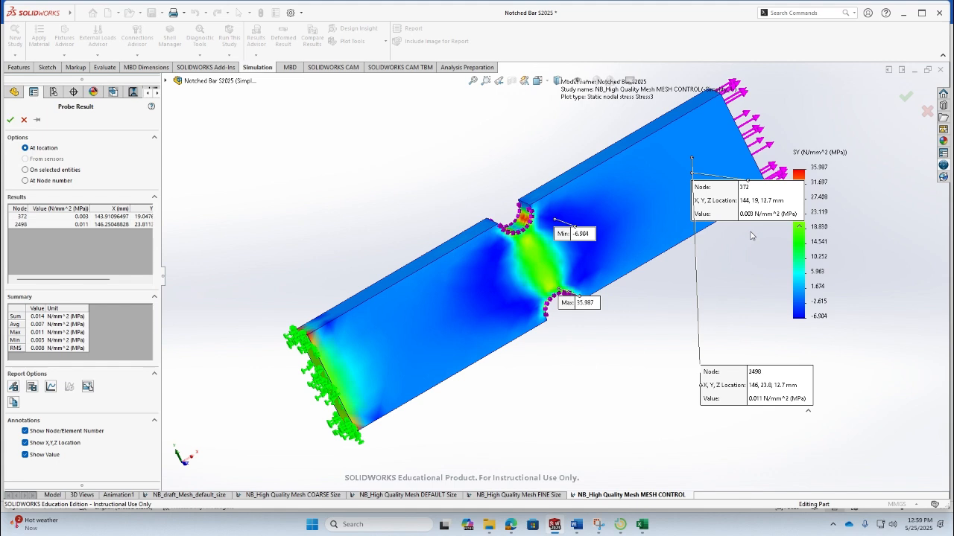
# - Review the mesh control results table in the Word report, then return to SOLIDWORKS
pyautogui.click(576, 524)
pyautogui.scroll(-7, 379, 370)
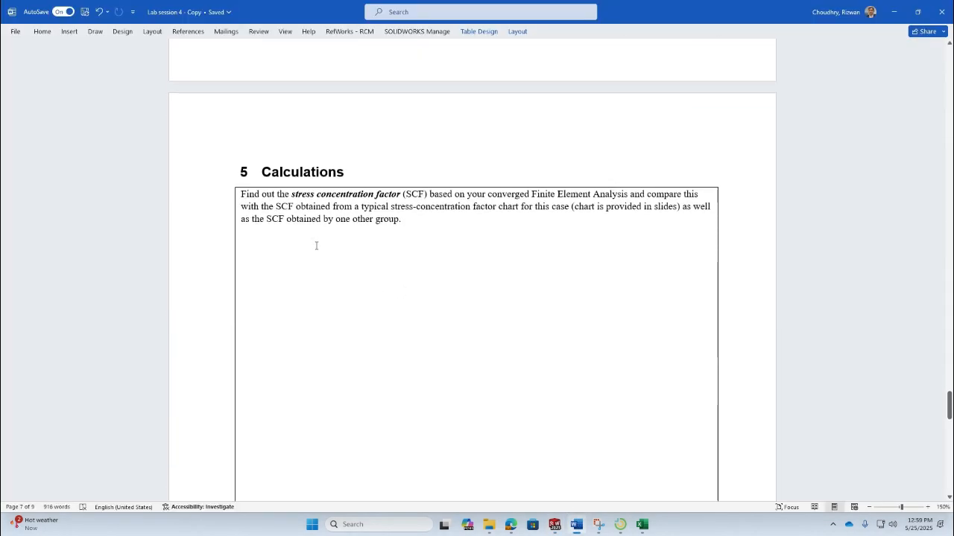
pyautogui.scroll(6, 452, 310)
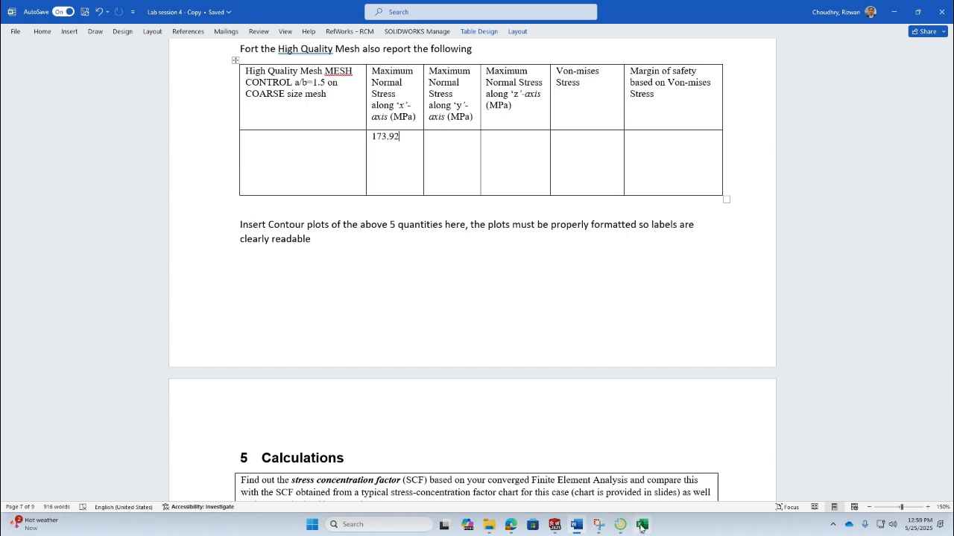
pyautogui.click(600, 525)
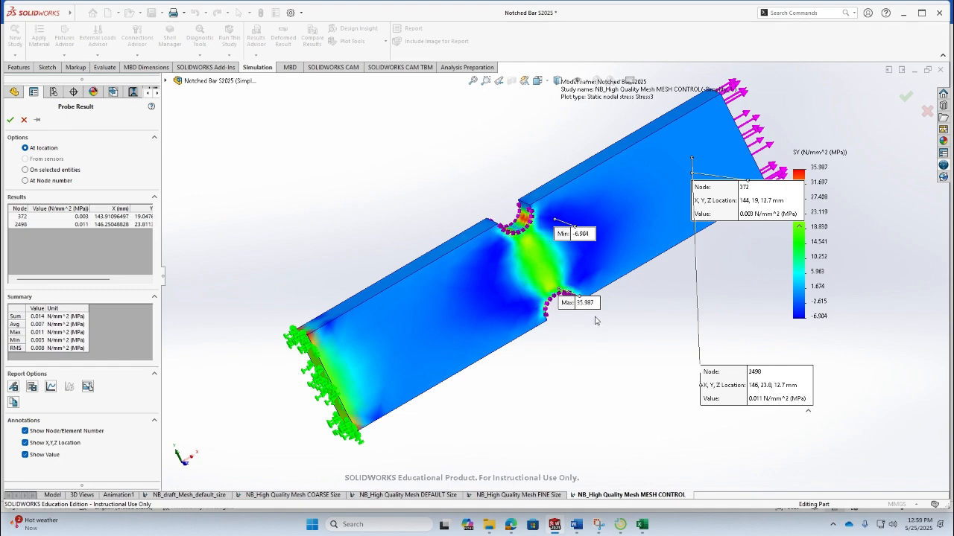
# - Enter 35.98 as the maximum normal stress along the y-axis in the Word report table, then return to SOLIDWORKS
pyautogui.click(576, 525)
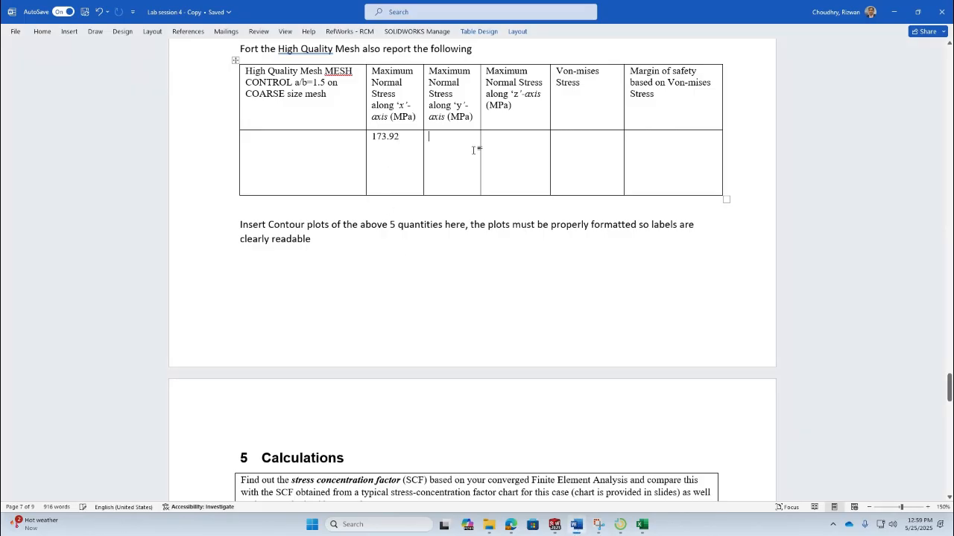
pyautogui.write('35.98')
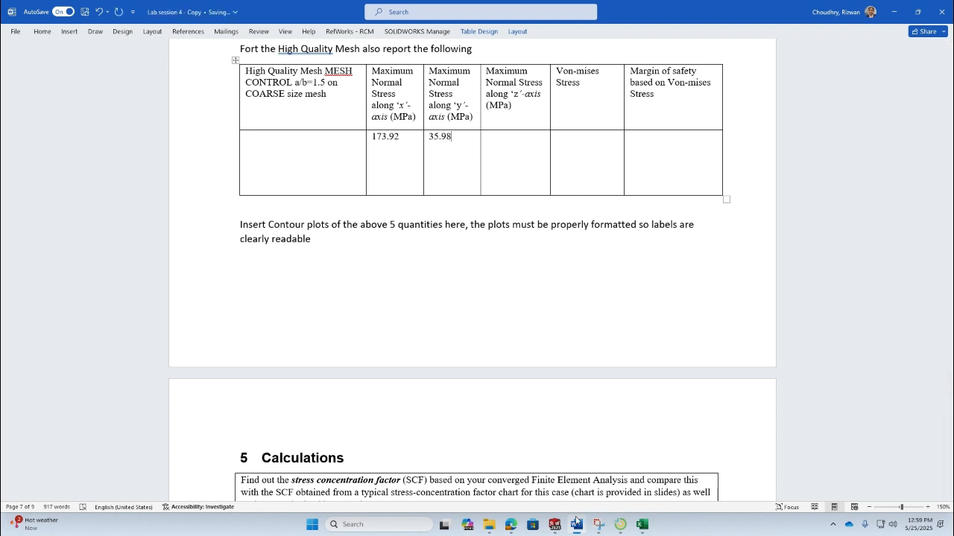
pyautogui.moveTo(589, 528)
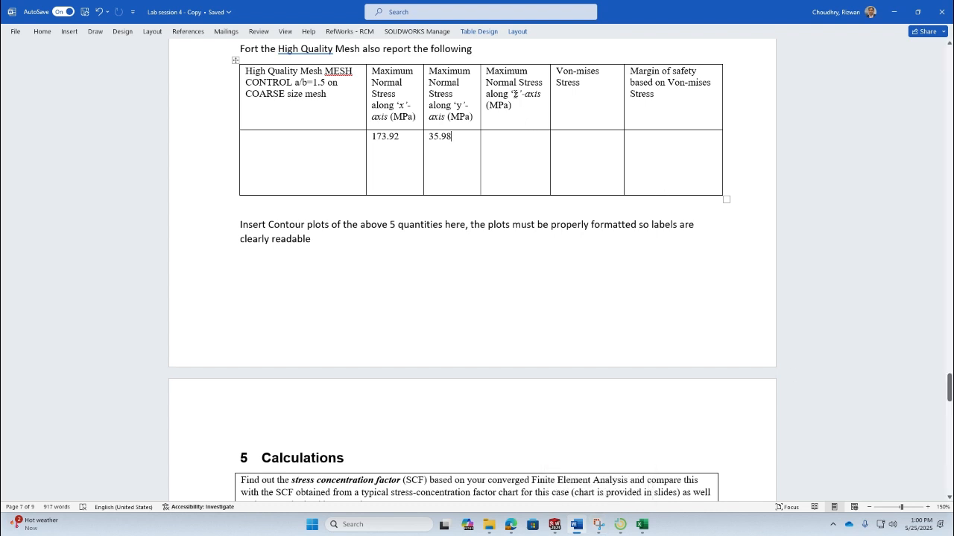
pyautogui.click(533, 145)
pyautogui.hotkey('alt', 'Tab')
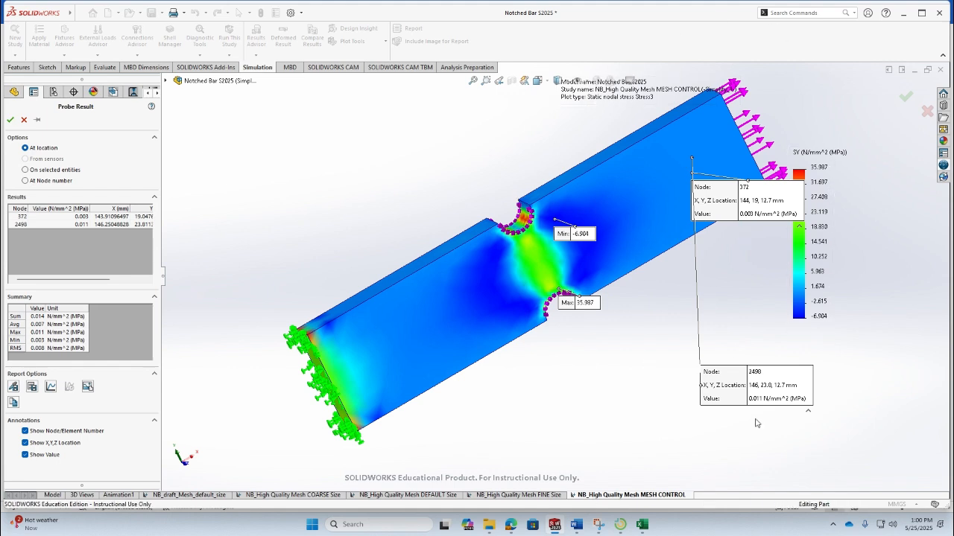
# - Rearrange the probe and maximum labels, probe the Y normal stress at a notch root, and close the probe
pyautogui.moveTo(760, 403); pyautogui.dragTo(484, 133)
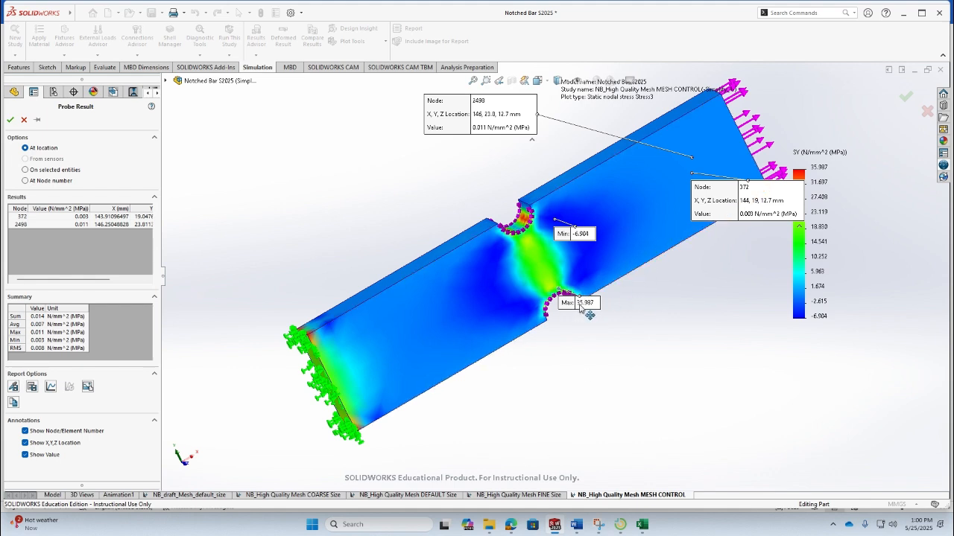
pyautogui.moveTo(567, 307); pyautogui.dragTo(682, 347)
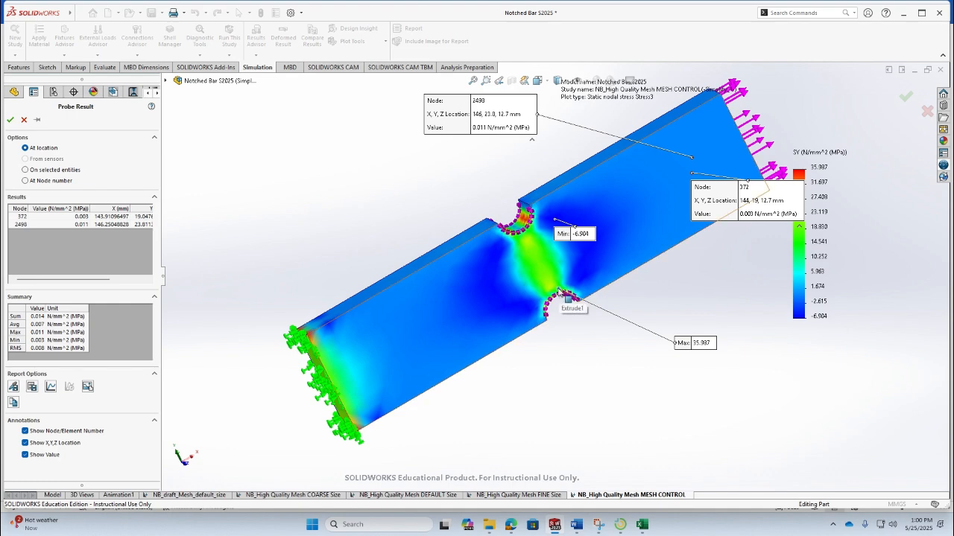
pyautogui.moveTo(566, 298); pyautogui.dragTo(570, 152, button='middle')
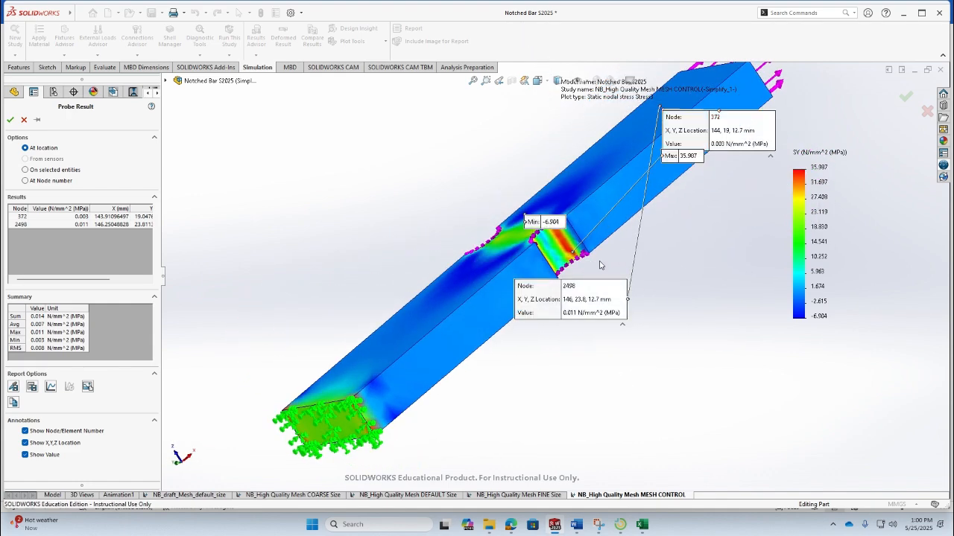
pyautogui.click(573, 253)
pyautogui.moveTo(653, 261); pyautogui.dragTo(763, 415)
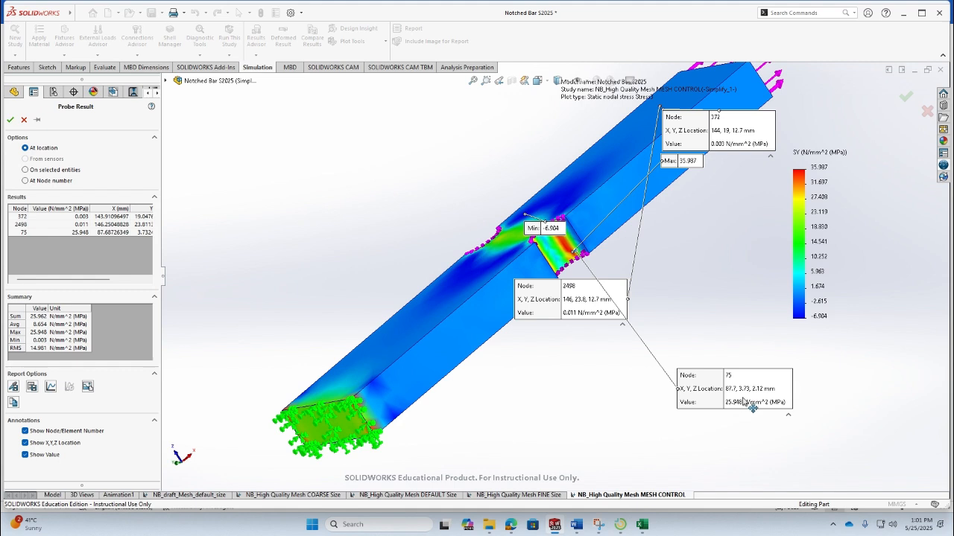
pyautogui.click(24, 120)
# - Define a new stress plot showing SZ: Z Normal Stress in N/mm^2 (MPa) with true-scale deformation
pyautogui.moveTo(534, 190); pyautogui.dragTo(286, 8, button='middle')
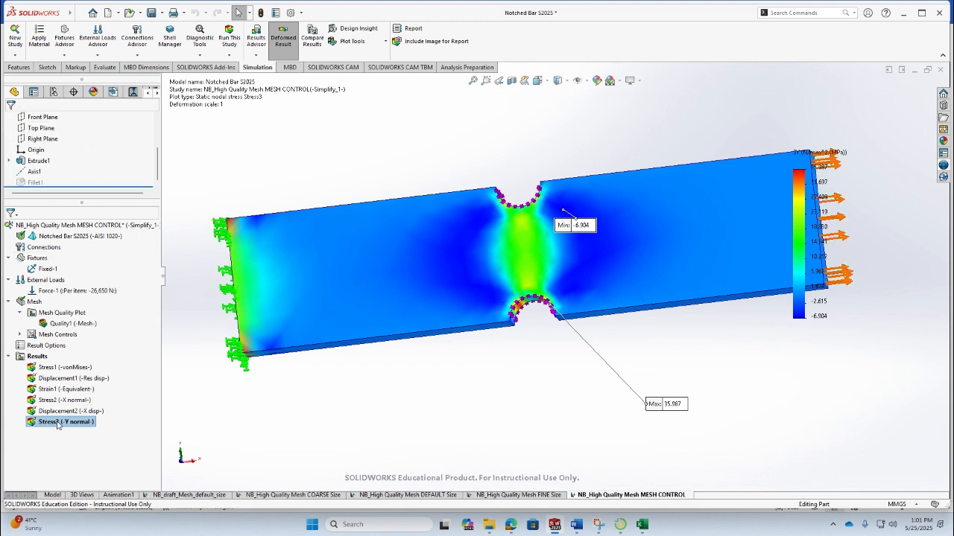
pyautogui.rightClick(57, 426)
pyautogui.click(37, 356)
pyautogui.rightClick(37, 356)
pyautogui.click(95, 153)
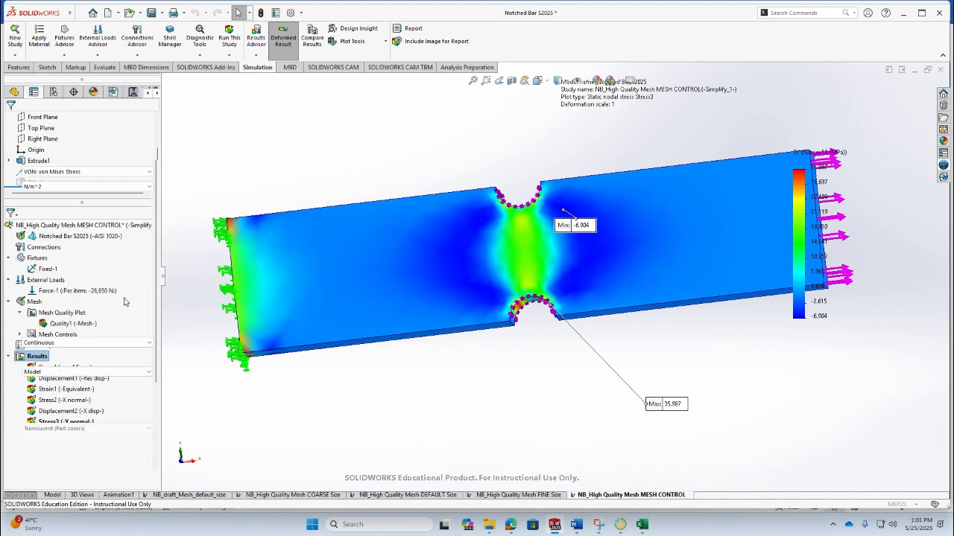
pyautogui.click(88, 171)
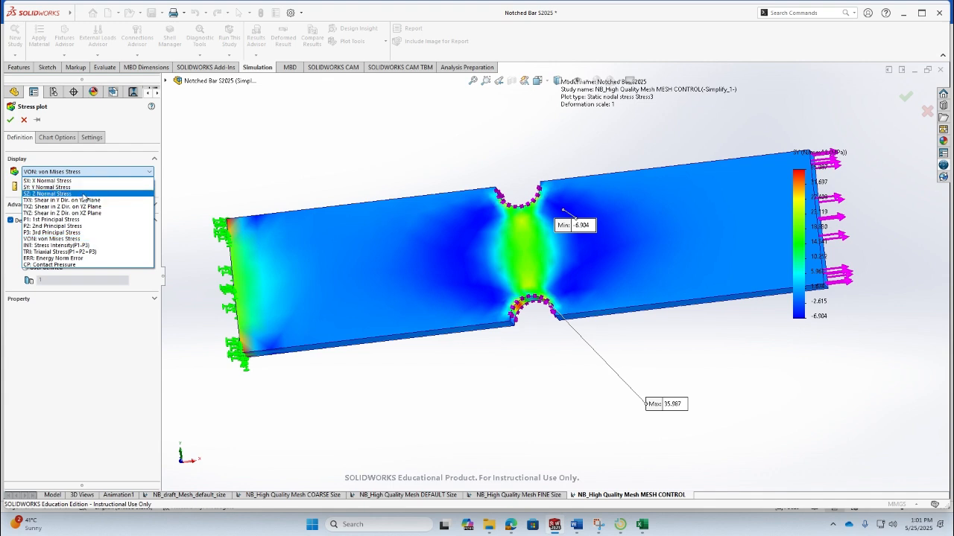
pyautogui.click(84, 194)
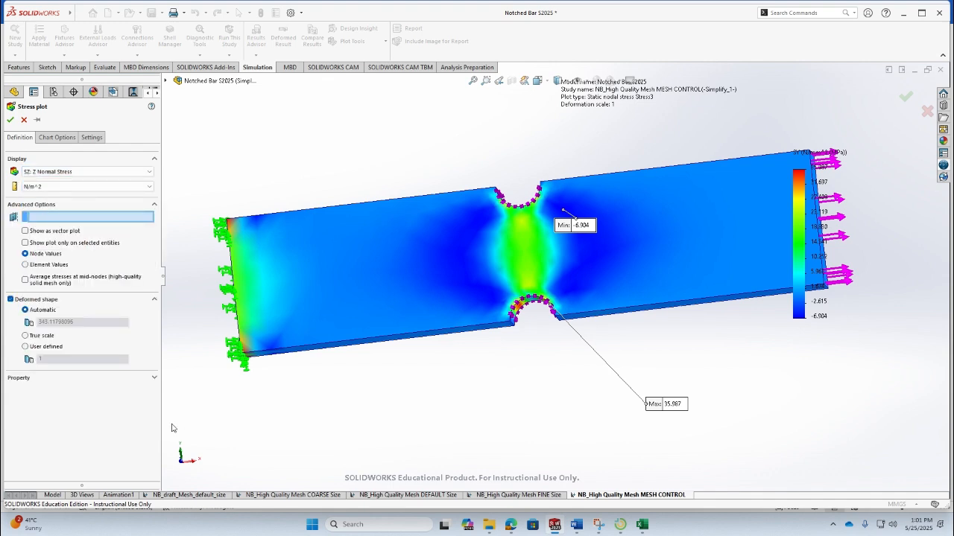
pyautogui.click(70, 187)
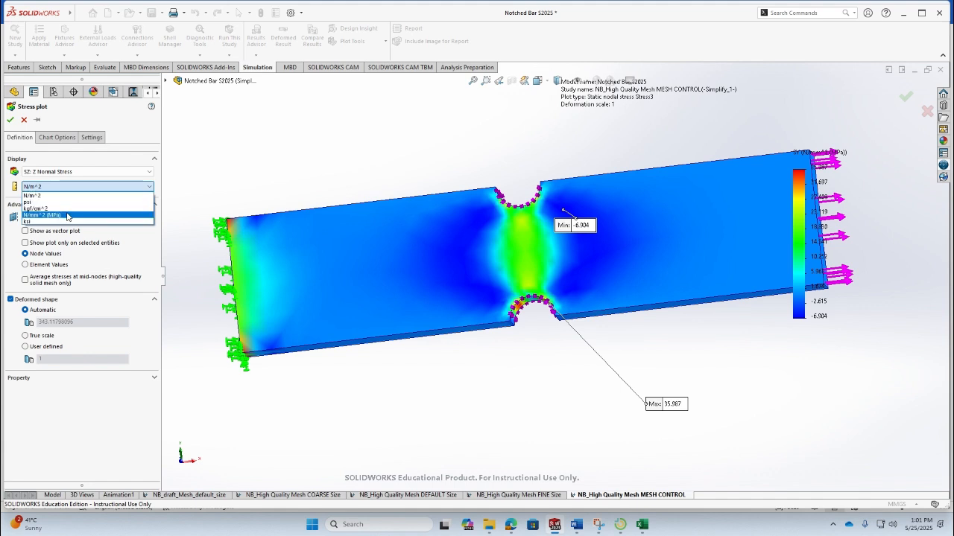
pyautogui.click(67, 215)
pyautogui.click(37, 336)
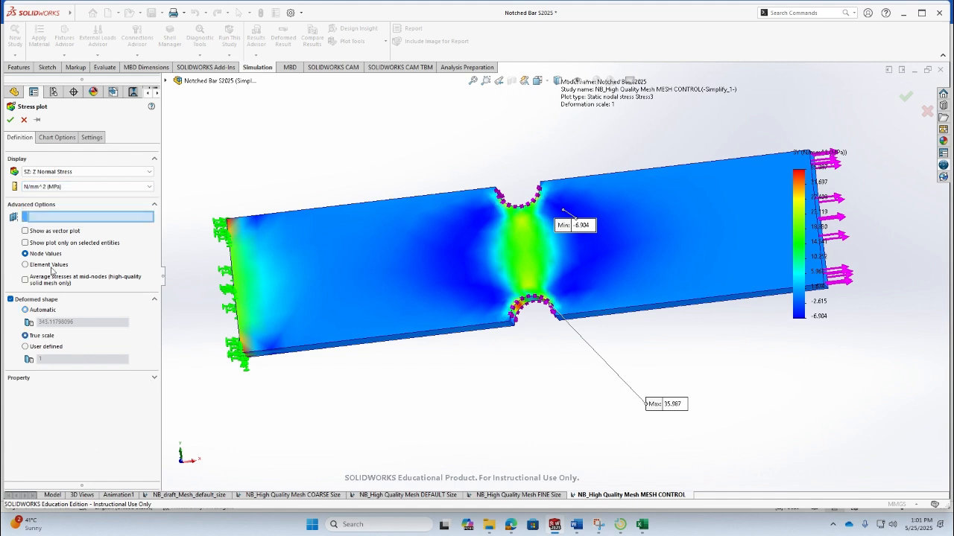
# - Set the plot's number format to floating and confirm the Z normal stress plot
pyautogui.click(48, 140)
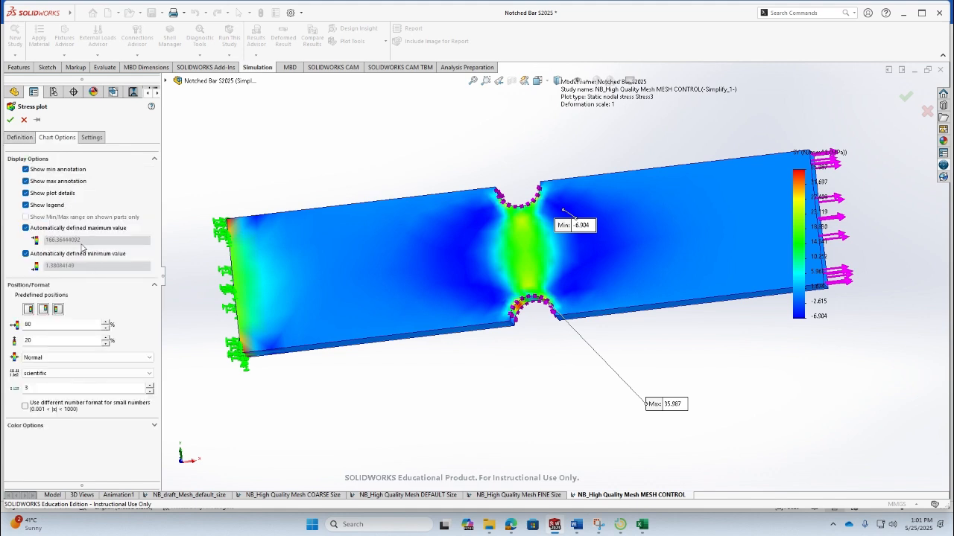
pyautogui.click(72, 374)
pyautogui.click(67, 388)
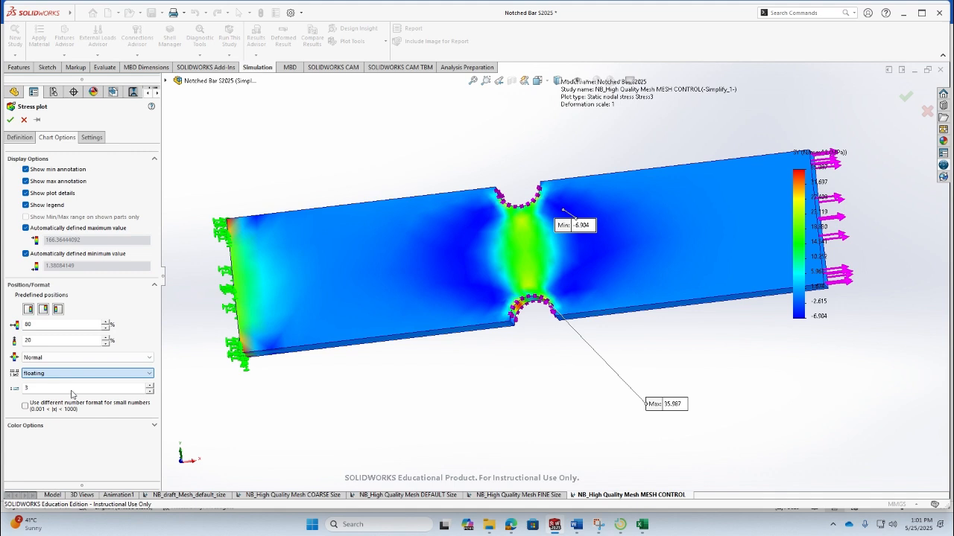
pyautogui.click(20, 138)
pyautogui.click(82, 186)
pyautogui.click(74, 196)
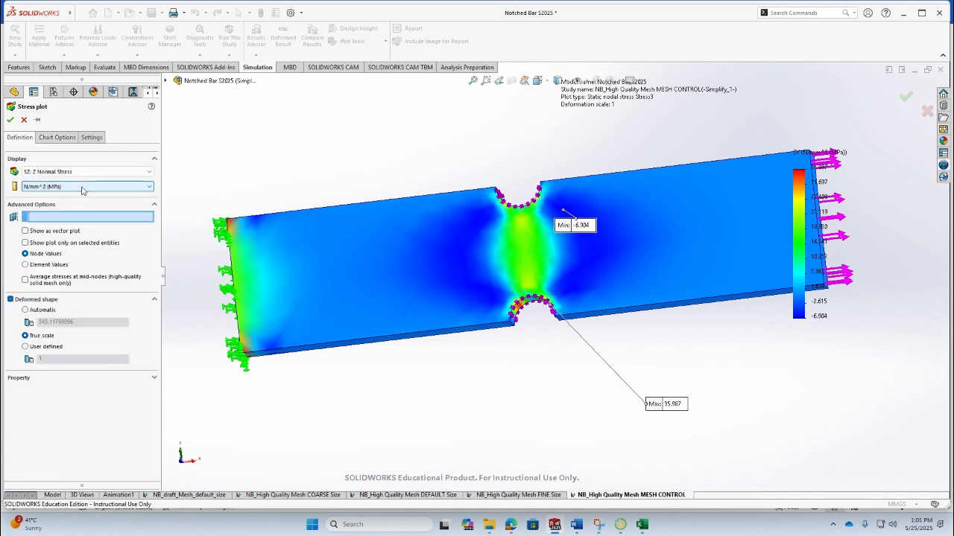
pyautogui.click(11, 120)
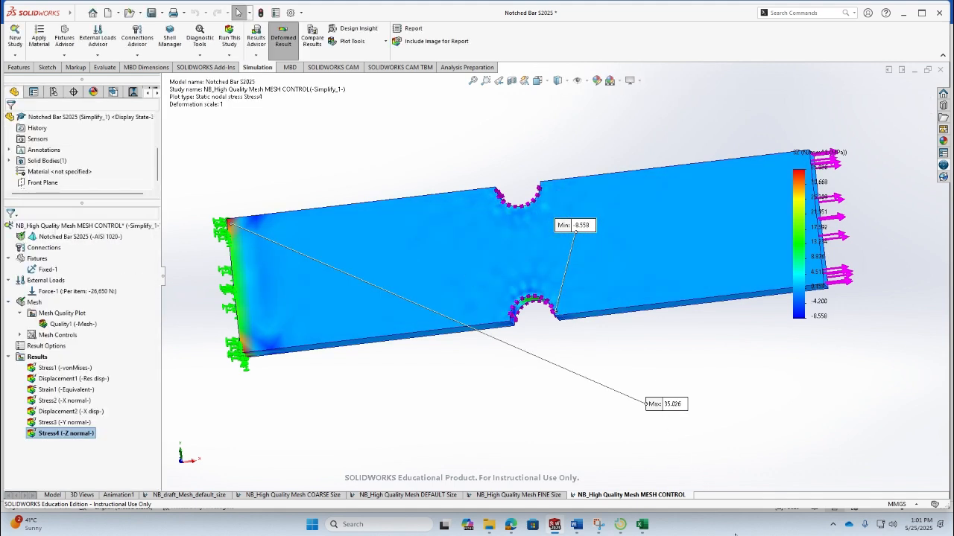
# - Move the maximum annotation of the Z normal stress plot to a readable spot above the bar
pyautogui.moveTo(615, 353); pyautogui.dragTo(589, 410, button='middle')
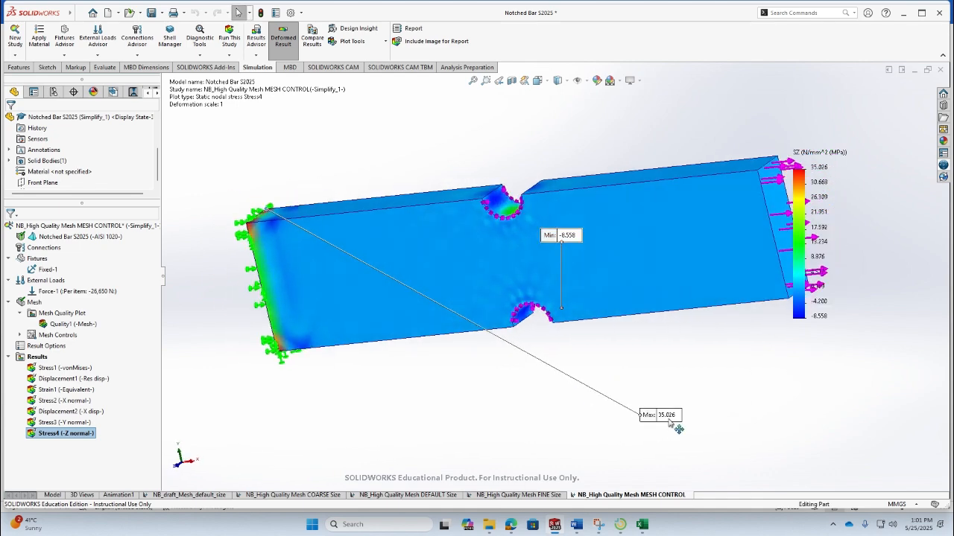
pyautogui.moveTo(671, 426); pyautogui.dragTo(263, 122)
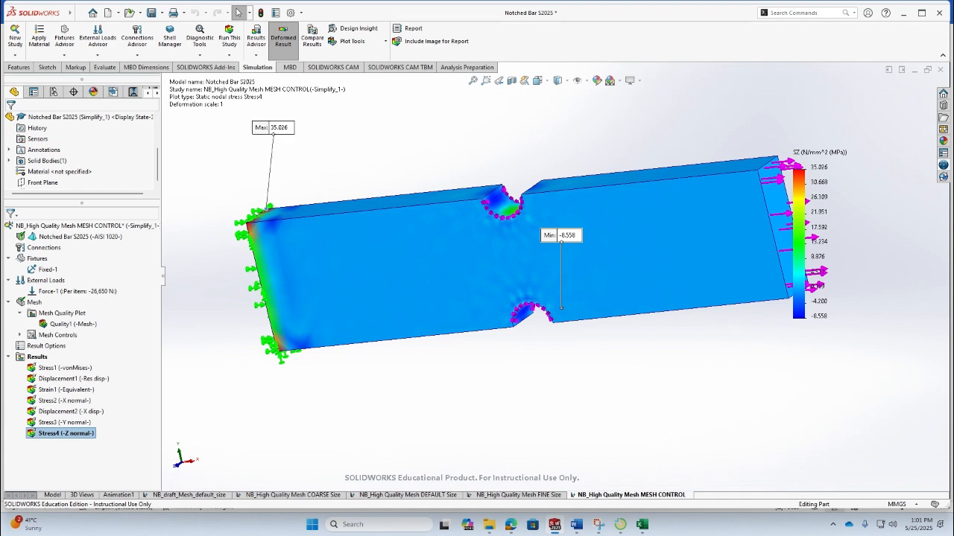
pyautogui.moveTo(293, 290); pyautogui.dragTo(435, 416, button='middle')
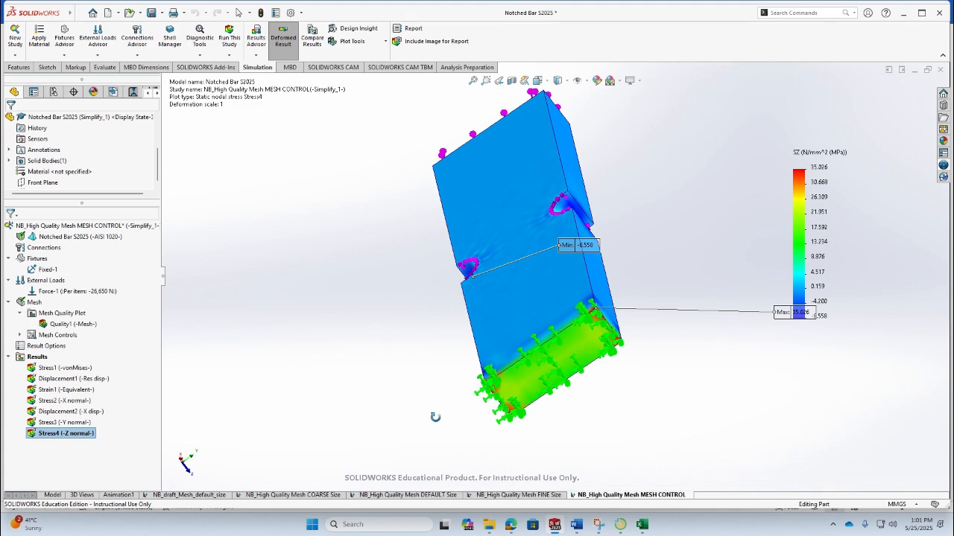
pyautogui.moveTo(435, 418); pyautogui.dragTo(297, 265, button='middle')
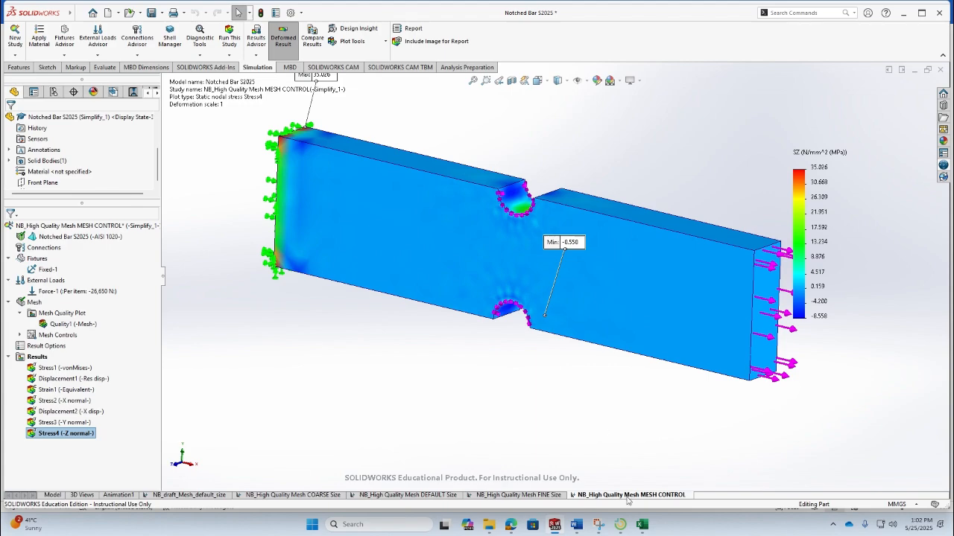
# - Enter 35.03 as the maximum normal stress along the z-axis in the Word report table, then return to SOLIDWORKS
pyautogui.click(576, 524)
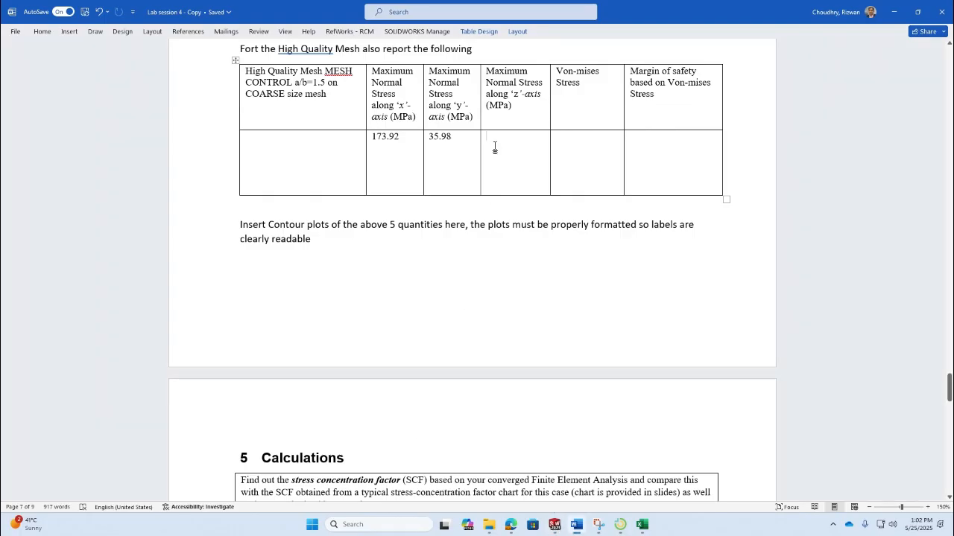
pyautogui.write('35.')
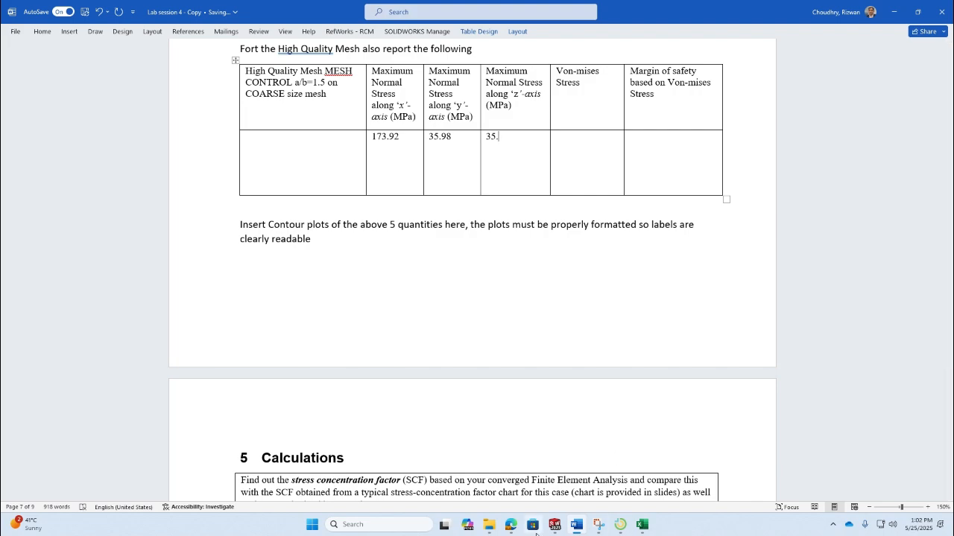
pyautogui.click(555, 524)
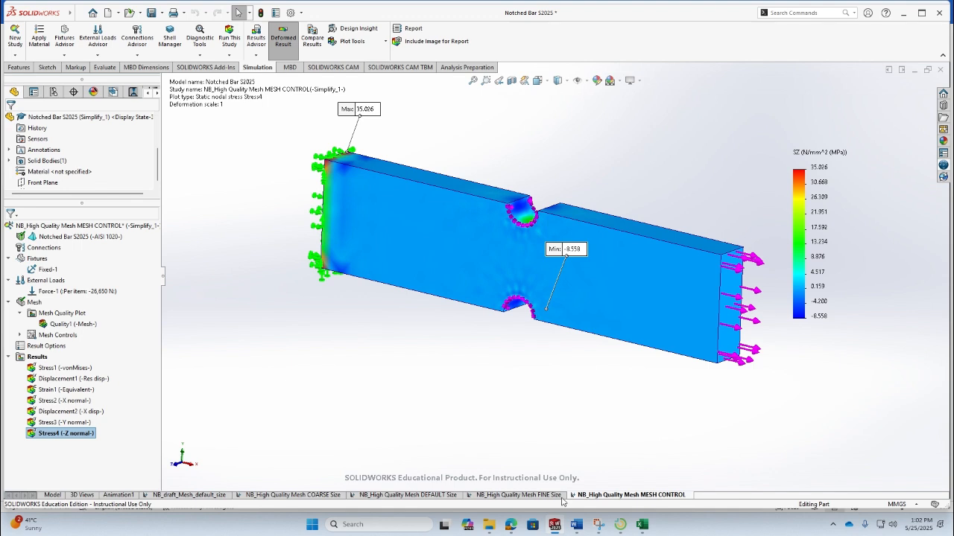
pyautogui.click(555, 526)
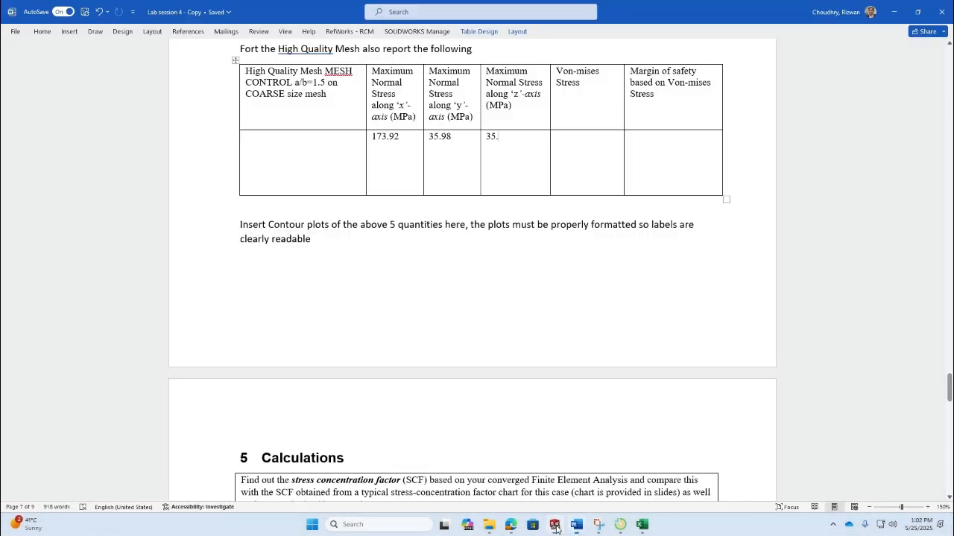
pyautogui.click(533, 181)
pyautogui.write('03')
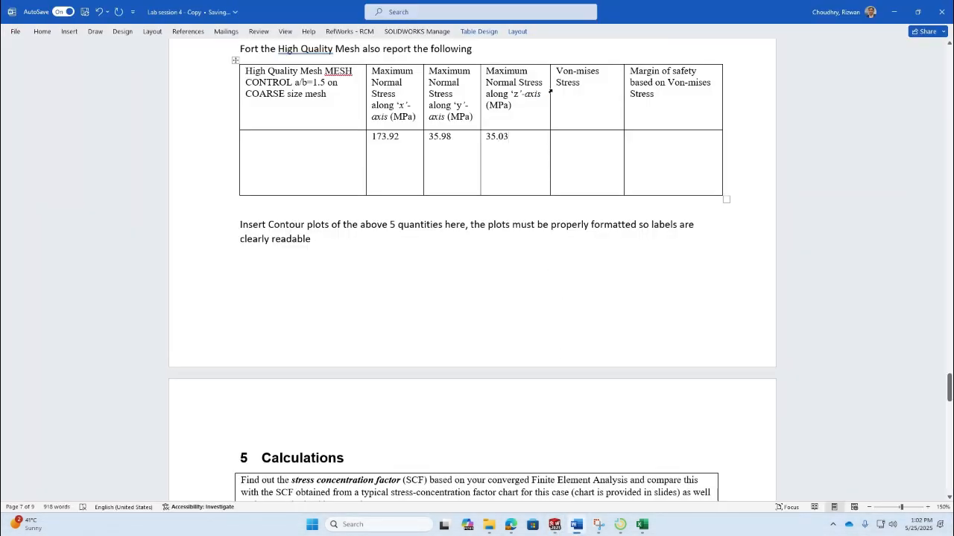
pyautogui.click(573, 135)
pyautogui.click(555, 524)
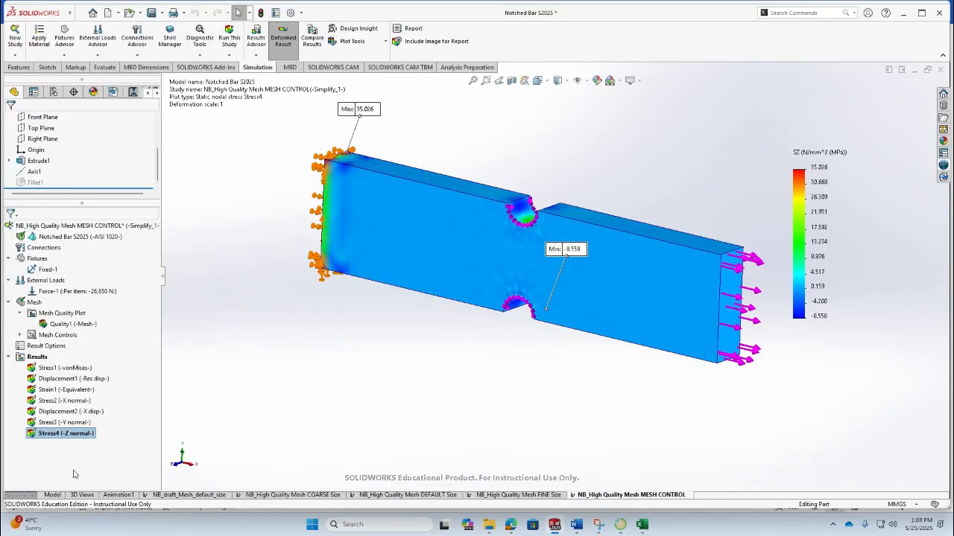
# - Define a new stress plot showing VON: von Mises Stress in N/mm^2 (MPa) with true-scale deformation
pyautogui.click(37, 361)
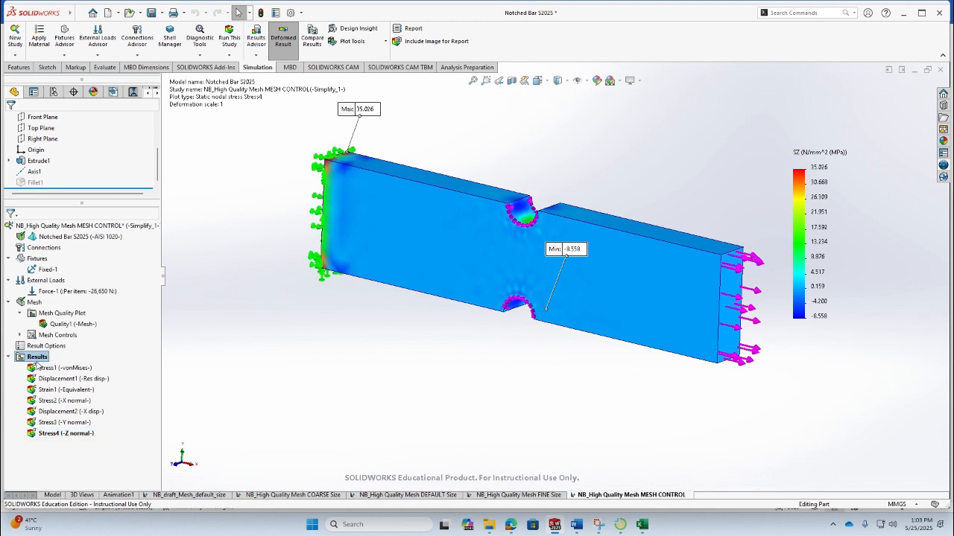
pyautogui.rightClick(38, 359)
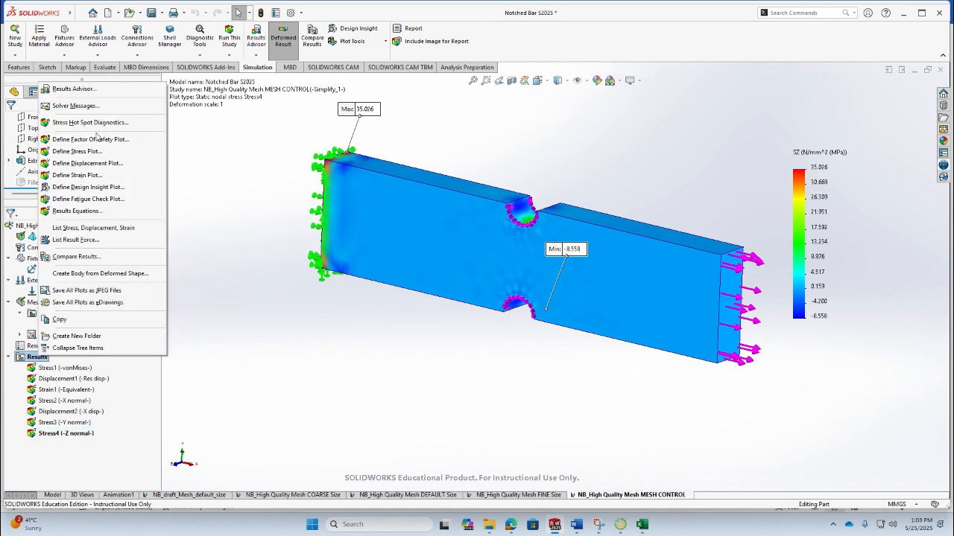
pyautogui.click(100, 152)
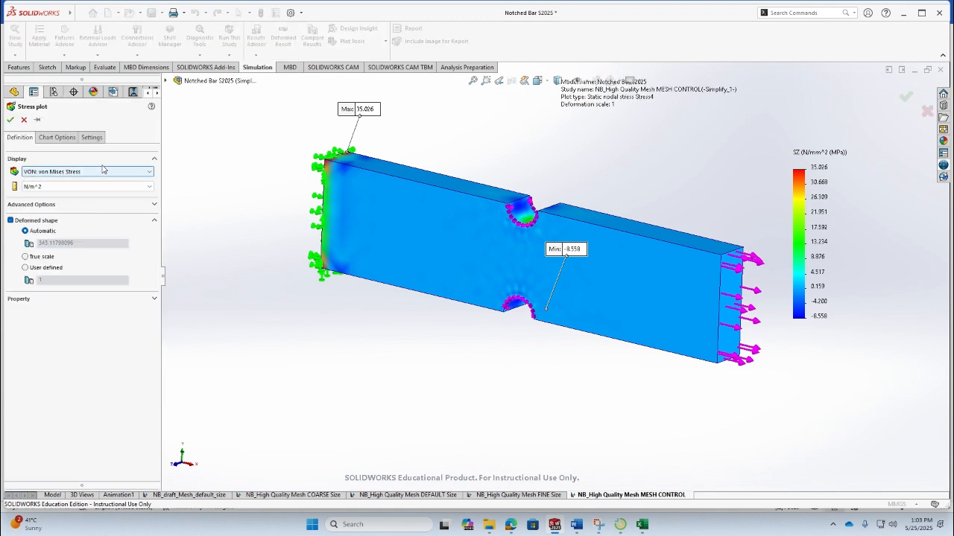
pyautogui.click(110, 172)
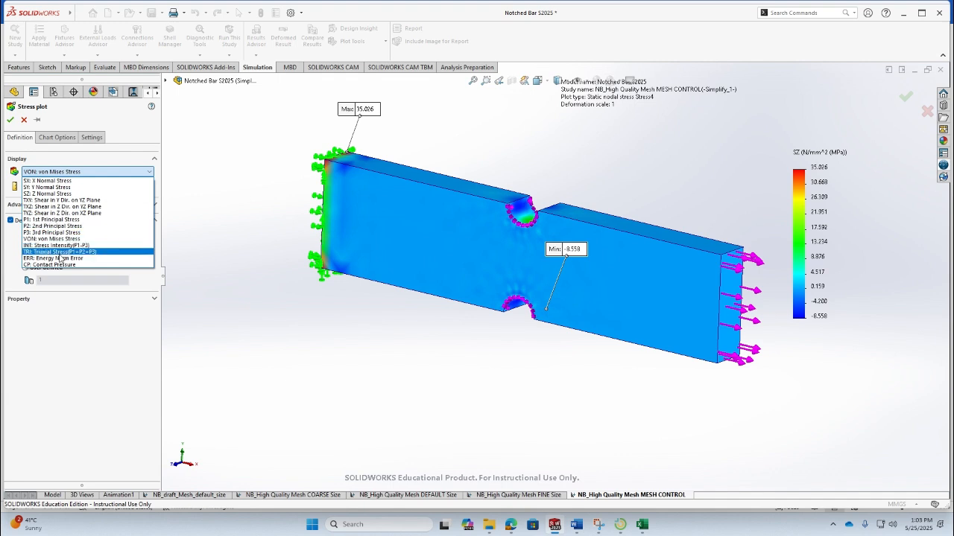
pyautogui.click(58, 239)
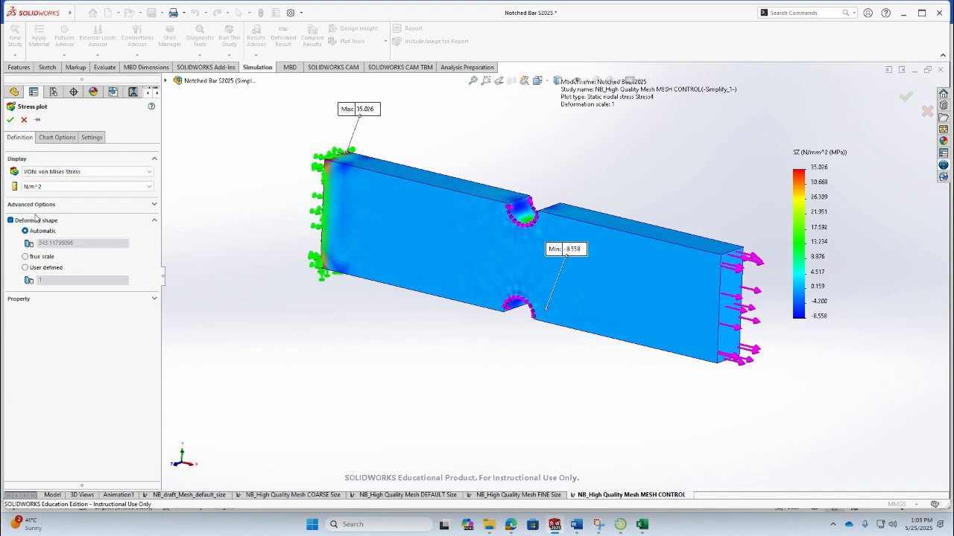
pyautogui.click(27, 257)
pyautogui.click(58, 187)
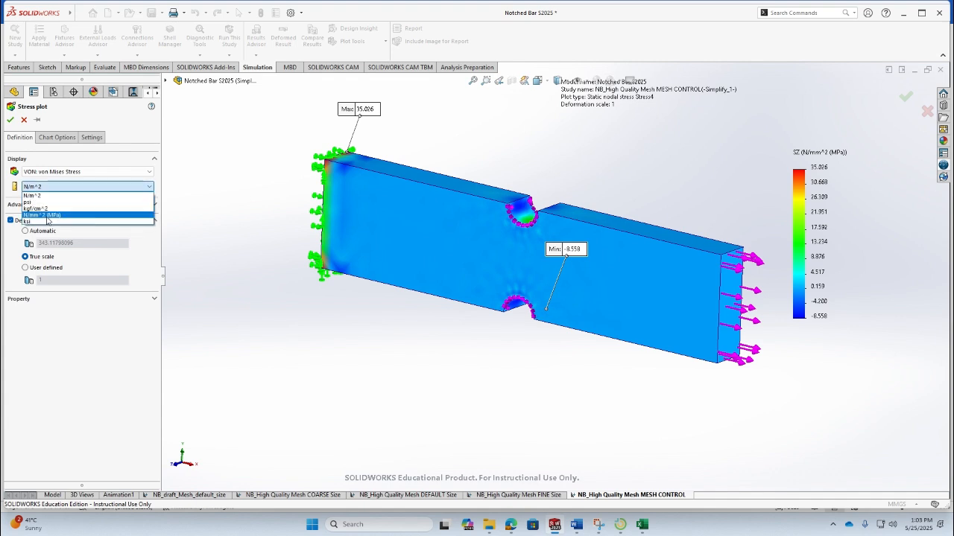
pyautogui.click(44, 215)
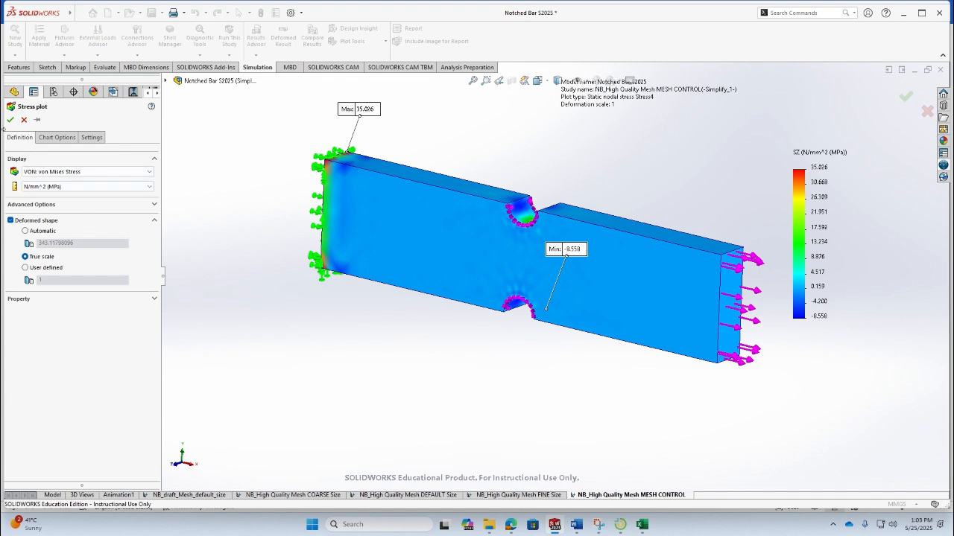
# - Set the plot's number format to floating and confirm the von Mises stress plot
pyautogui.click(74, 138)
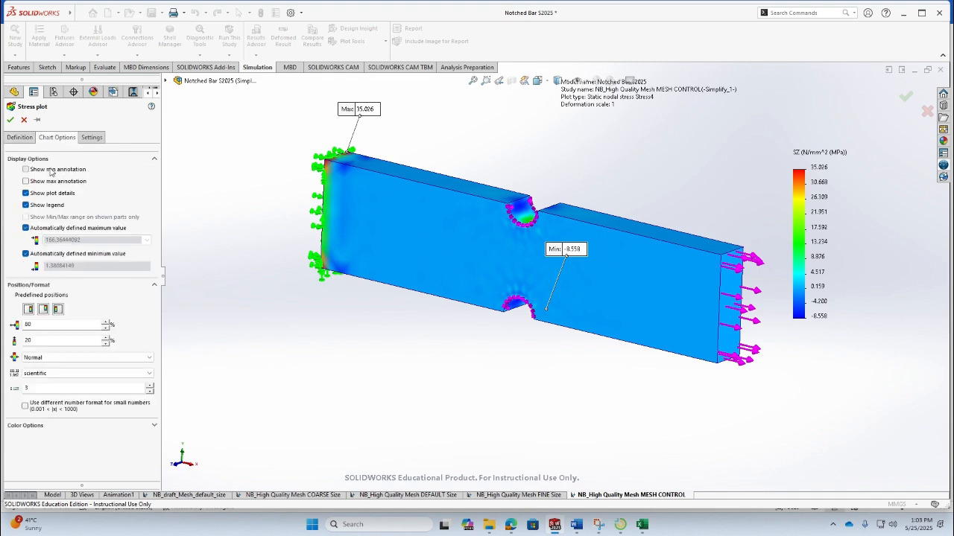
pyautogui.click(53, 374)
pyautogui.click(54, 392)
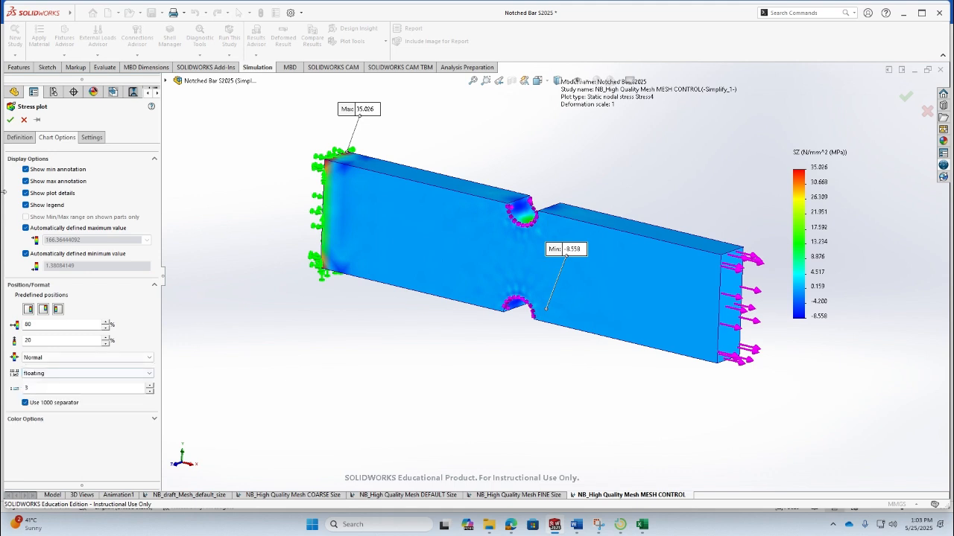
pyautogui.click(10, 119)
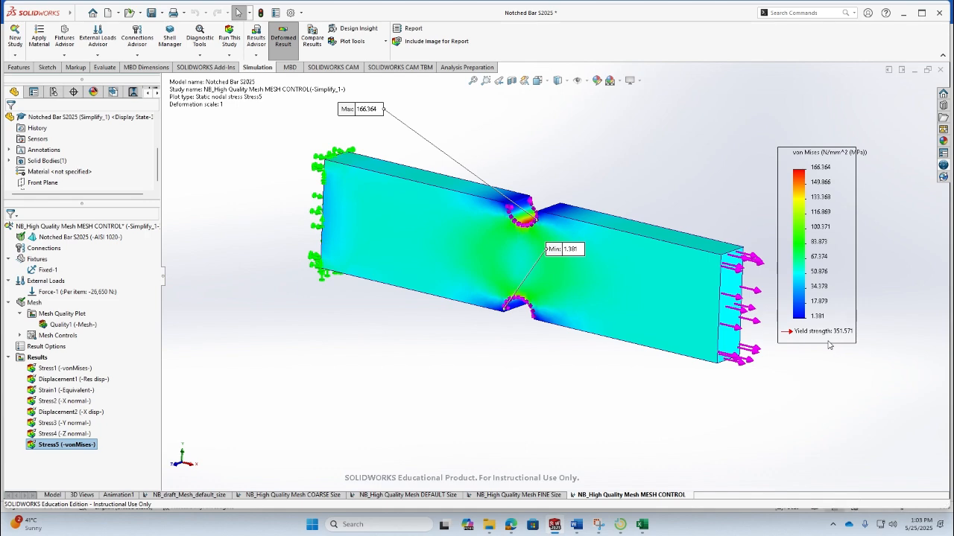
# - Enter 166.364 as the von Mises stress in the Word report table
pyautogui.moveTo(508, 261)
pyautogui.mouseDown(button='middle')
pyautogui.moveTo(523, 307)
pyautogui.moveTo(524, 258)
pyautogui.mouseUp(button='middle')
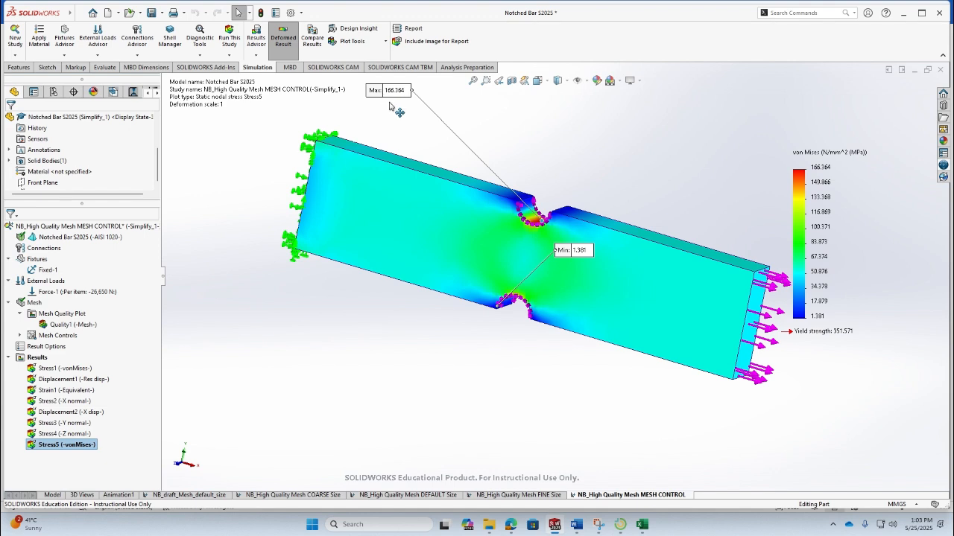
pyautogui.click(554, 524)
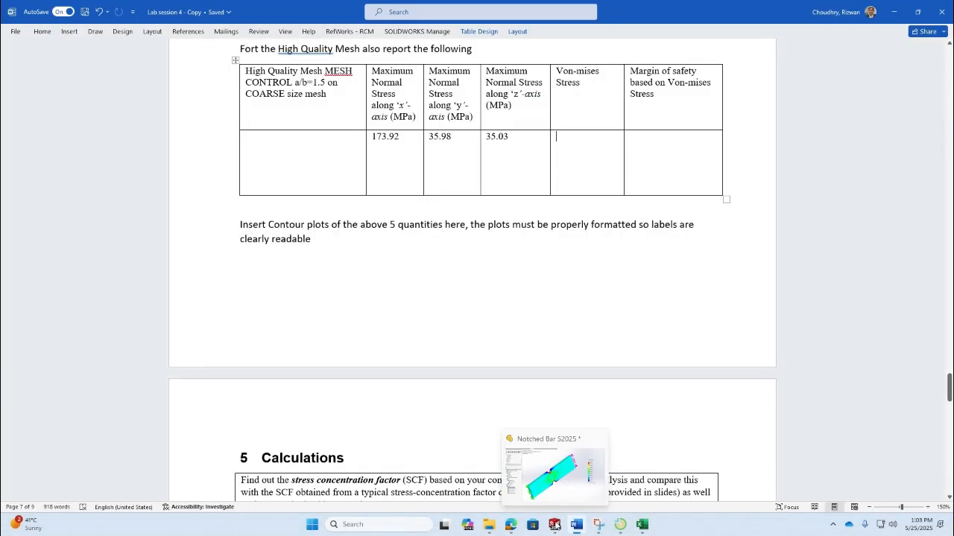
pyautogui.write('166.364')
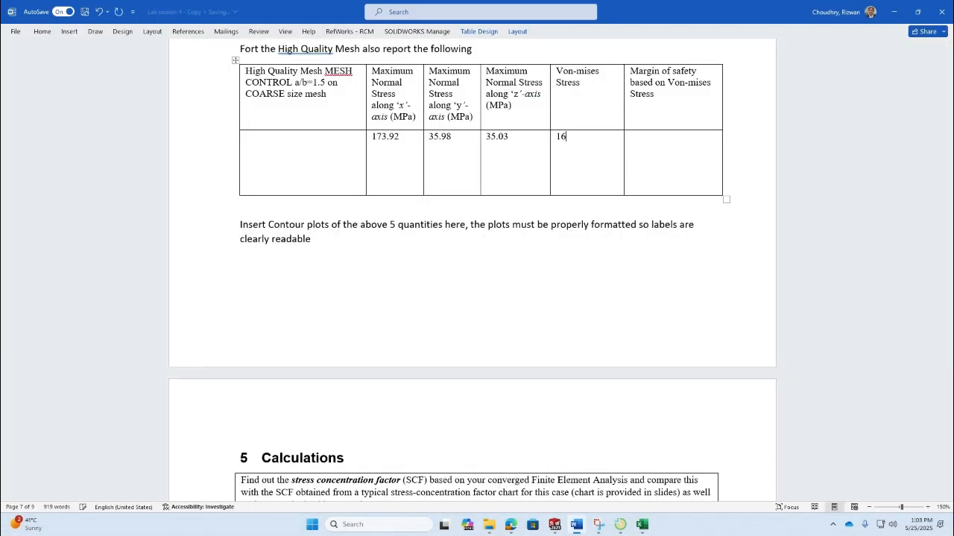
# - Enter the margin of safety as =351.571/166.364 =2.11 in the report table's last column
pyautogui.click(680, 149)
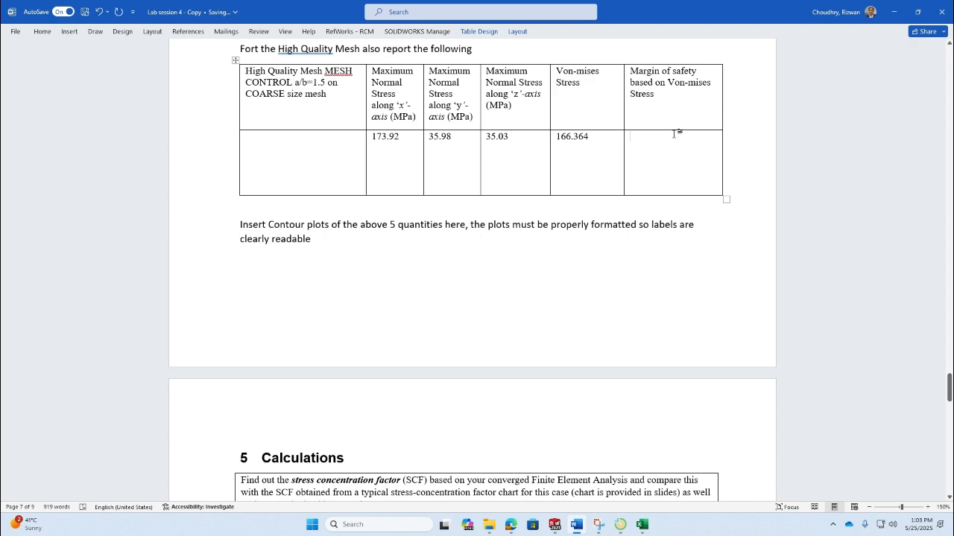
pyautogui.scroll(10, 676, 134)
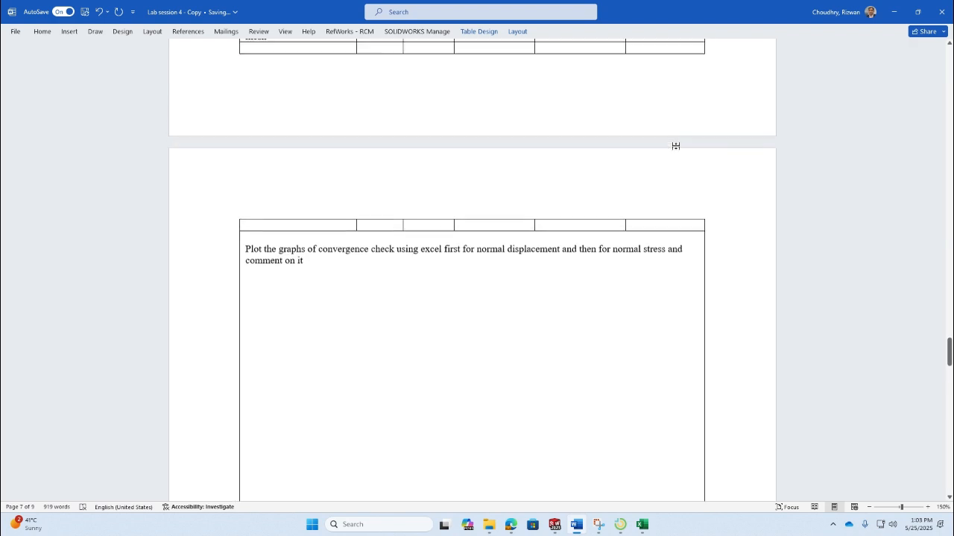
pyautogui.scroll(5, 676, 146)
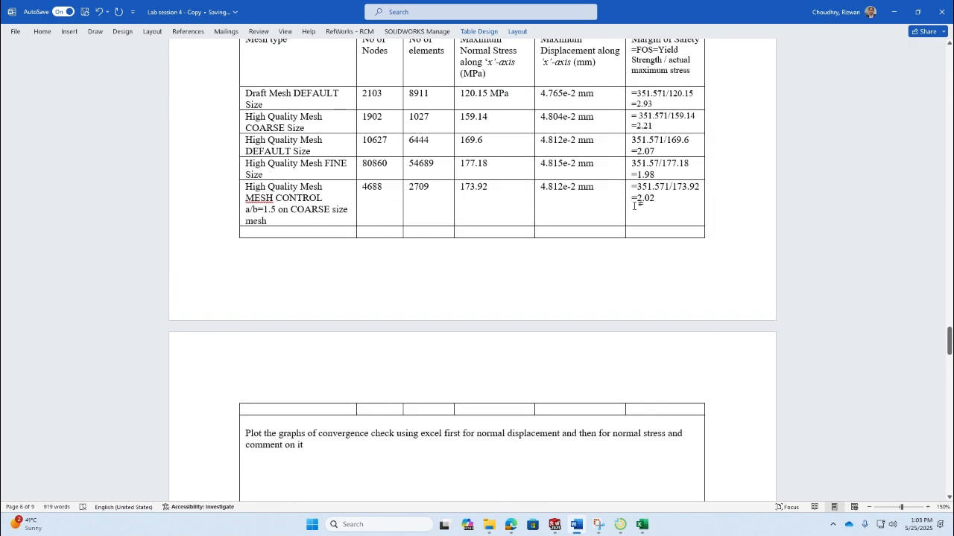
pyautogui.scroll(-12, 649, 221)
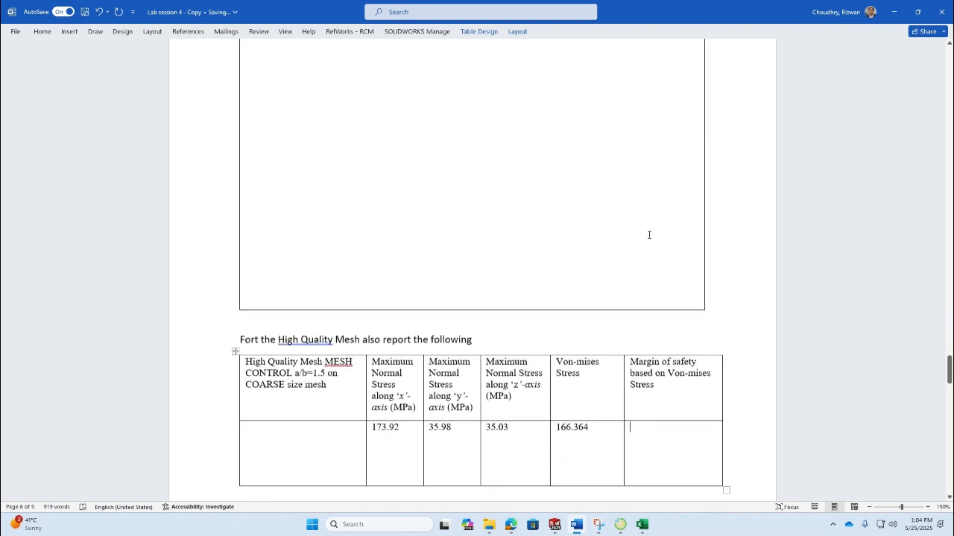
pyautogui.scroll(-5, 649, 235)
pyautogui.write('=351.')
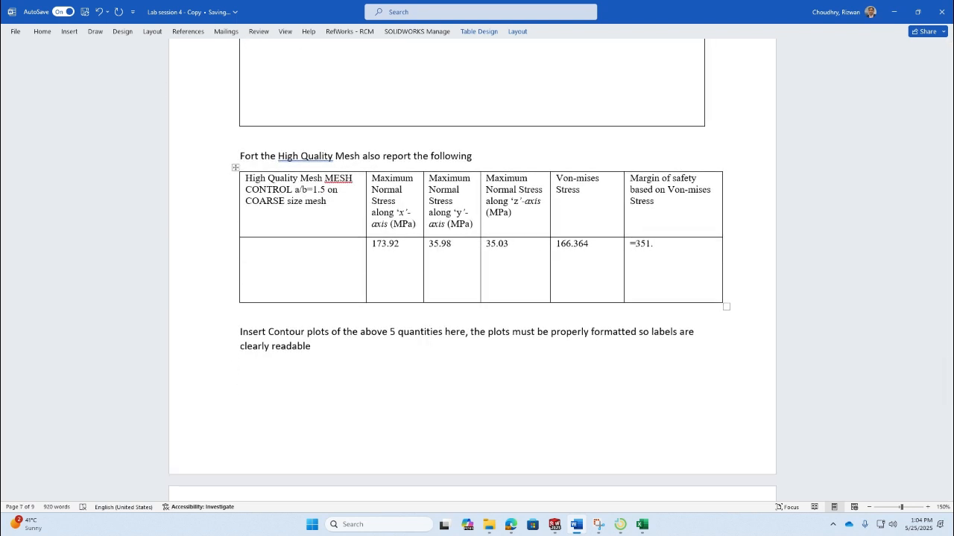
pyautogui.scroll(15, 645, 225)
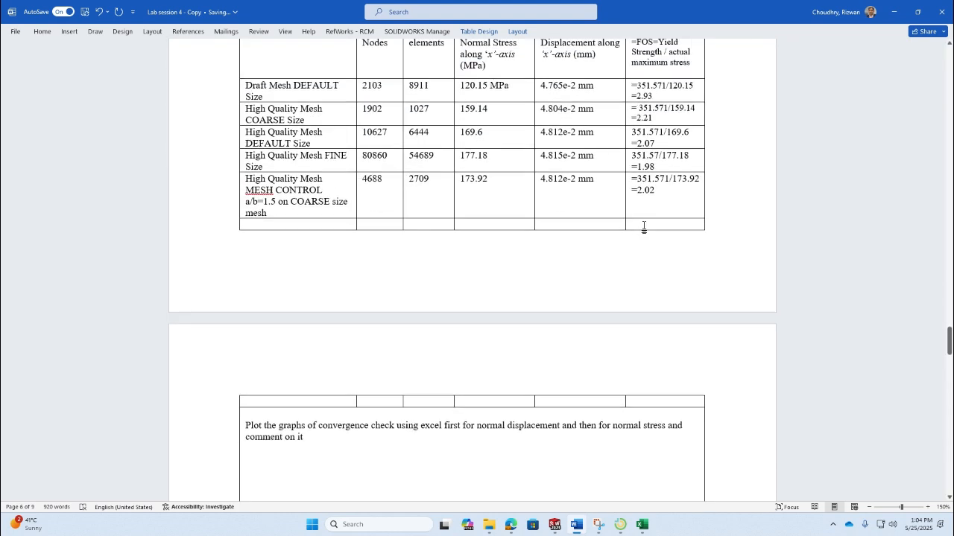
pyautogui.scroll(-15, 642, 227)
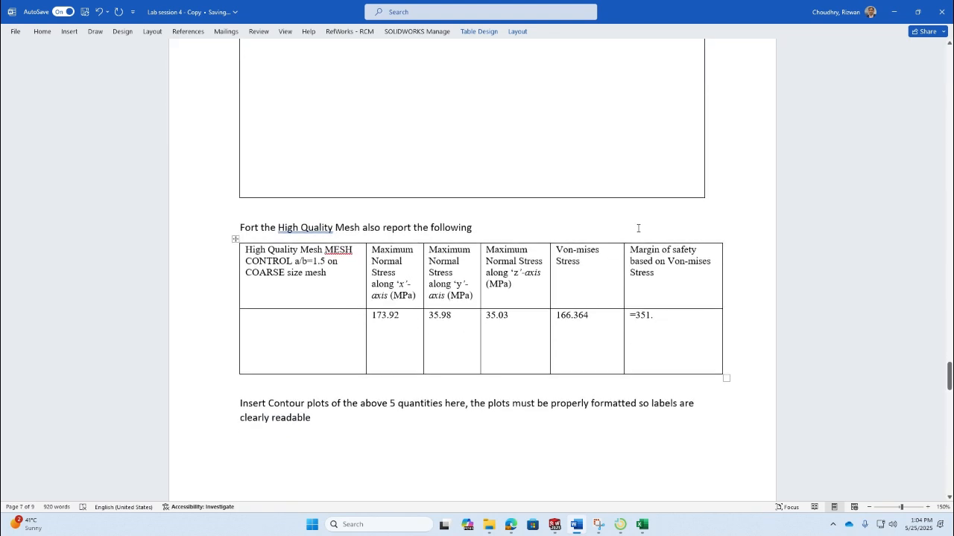
pyautogui.write('571')
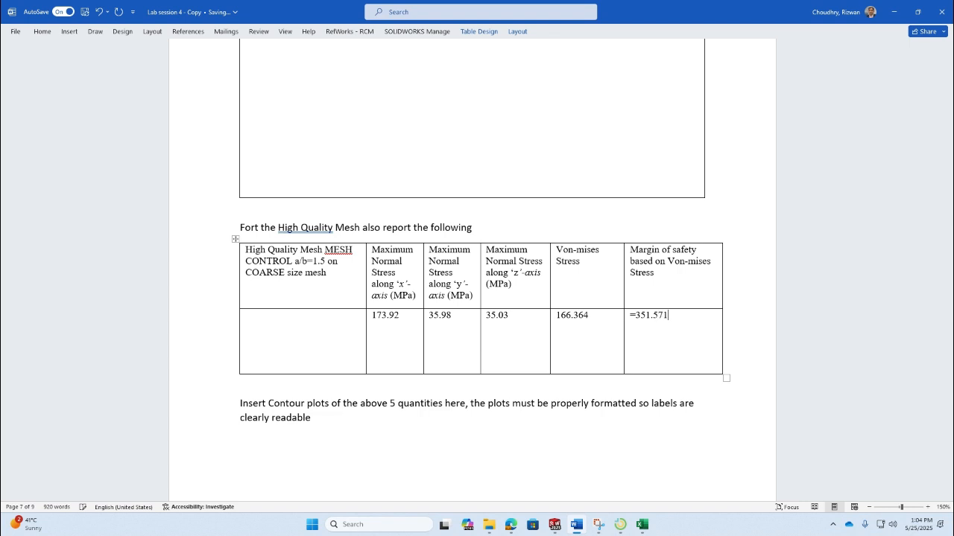
pyautogui.write('/166.364 =2.11')
# - Write the label Stress Concentration Factor inside the Calculations section box
pyautogui.scroll(-8, 637, 224)
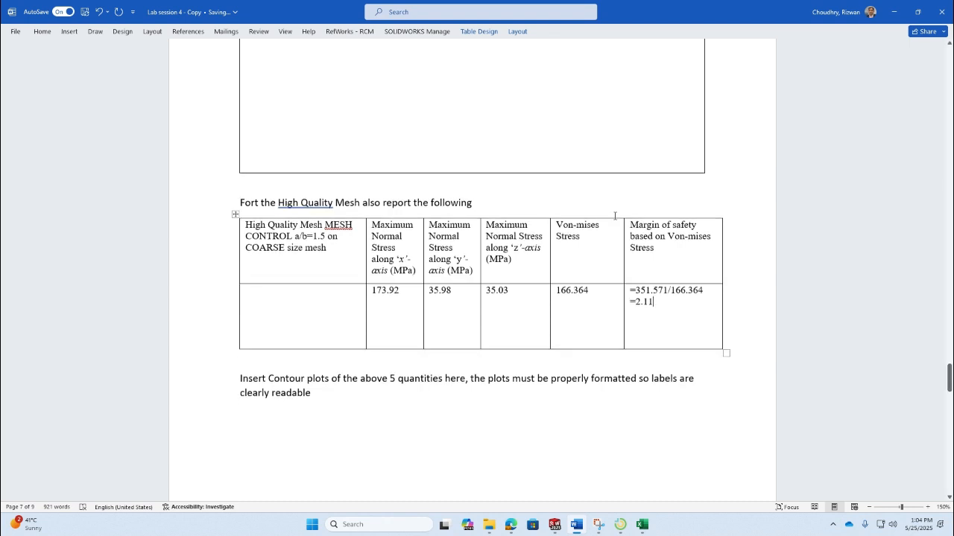
pyautogui.scroll(-5, 640, 224)
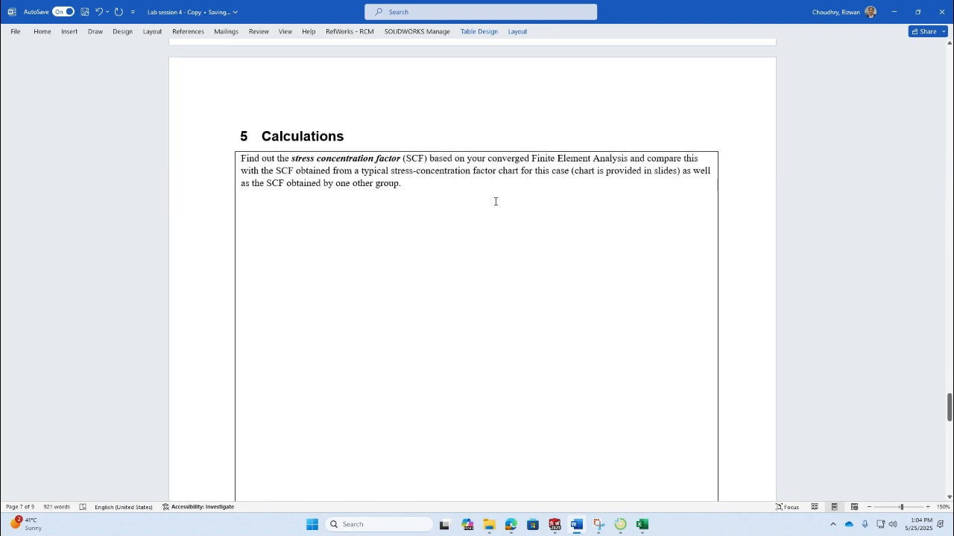
pyautogui.click(458, 157)
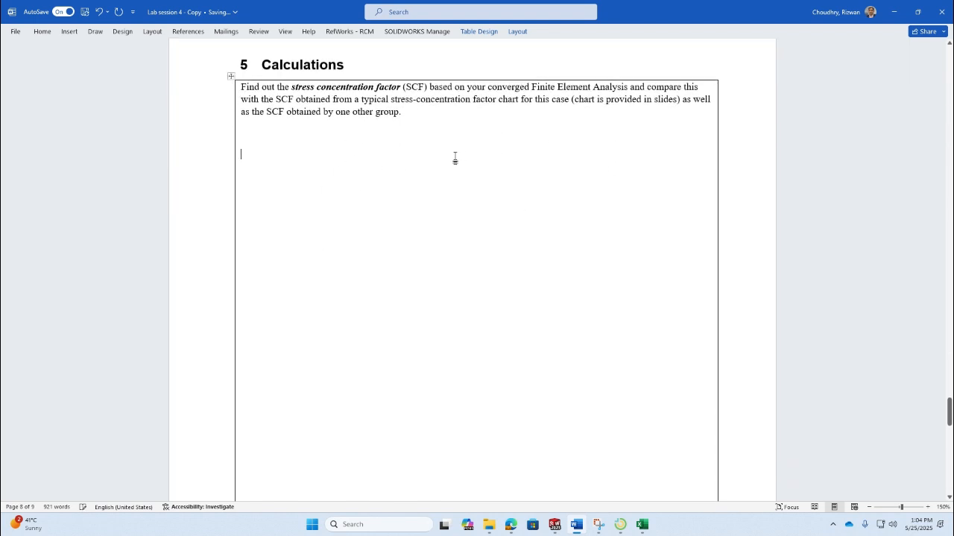
pyautogui.click(452, 145)
pyautogui.write('Stress ')
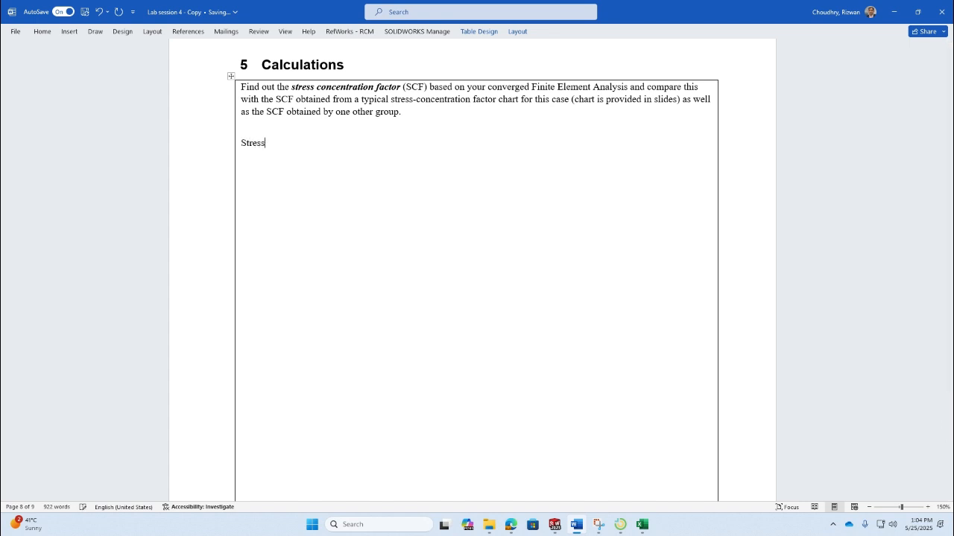
pyautogui.write('Concentration Factor')
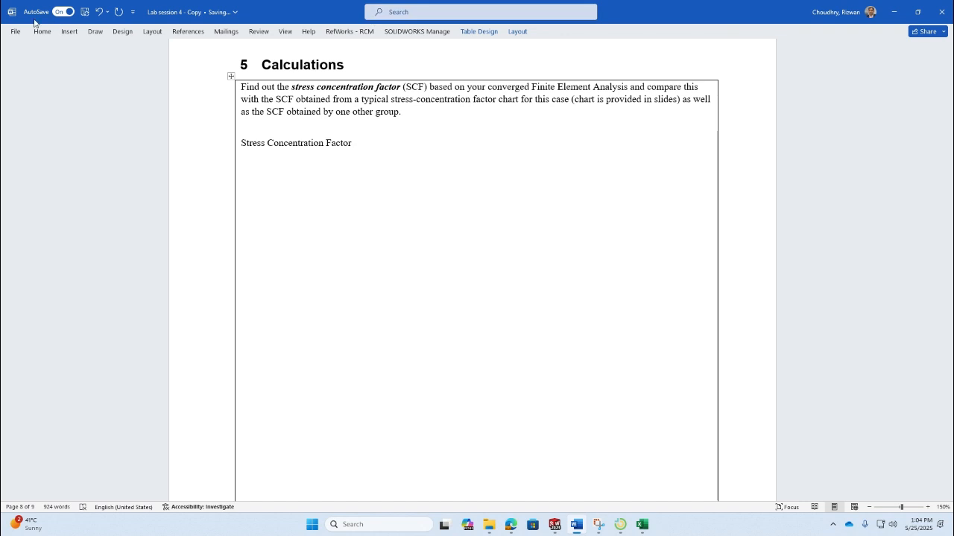
# - Insert an equation after the label and enter K_t = in it
pyautogui.click(74, 33)
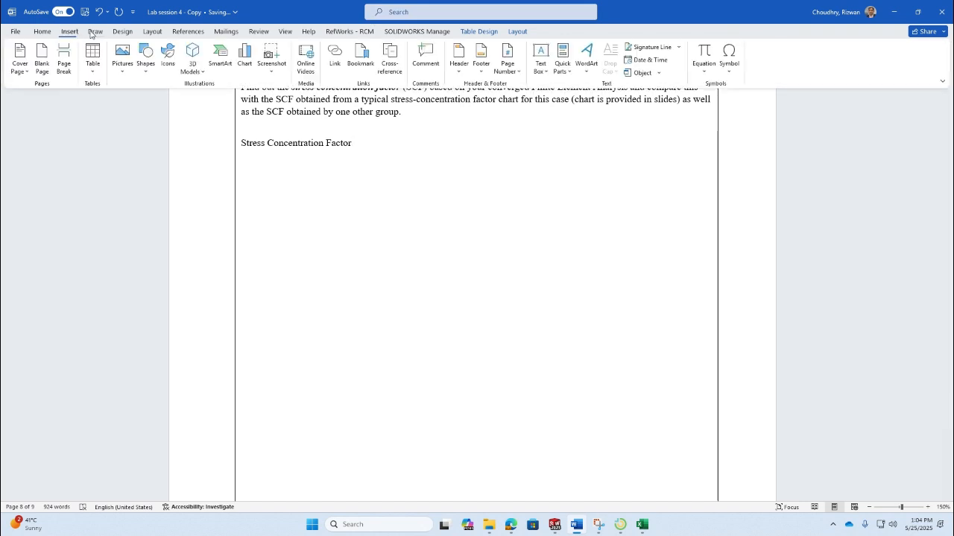
pyautogui.click(705, 53)
pyautogui.write('K')
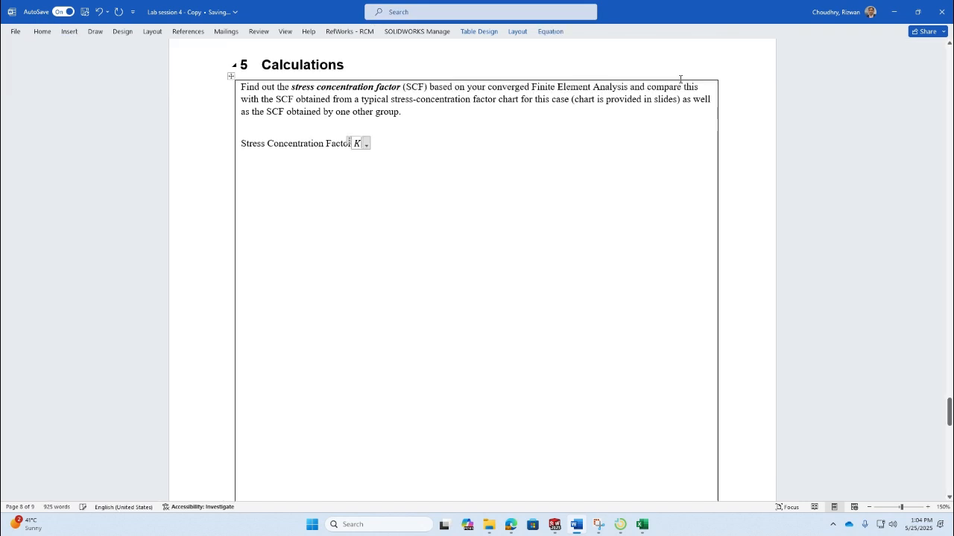
pyautogui.write('_t ')
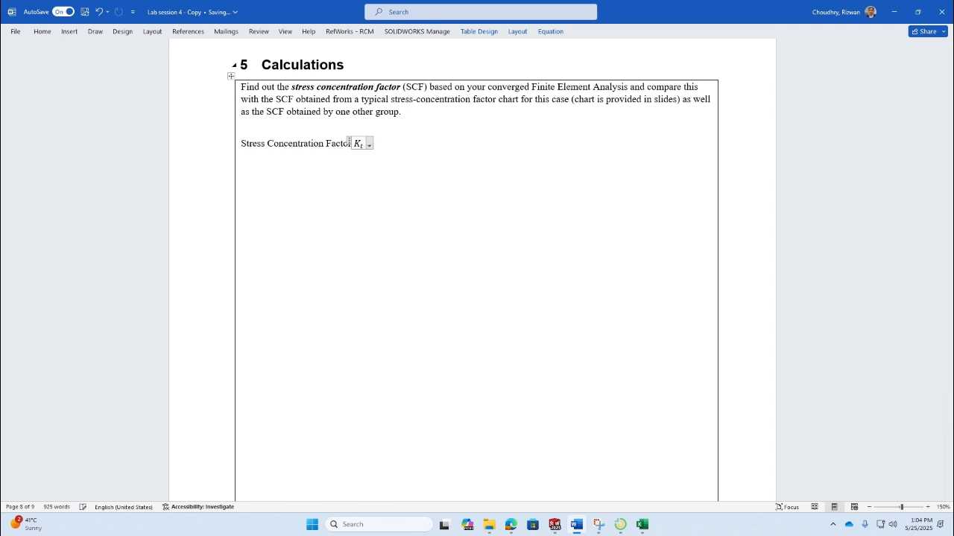
pyautogui.write('=')
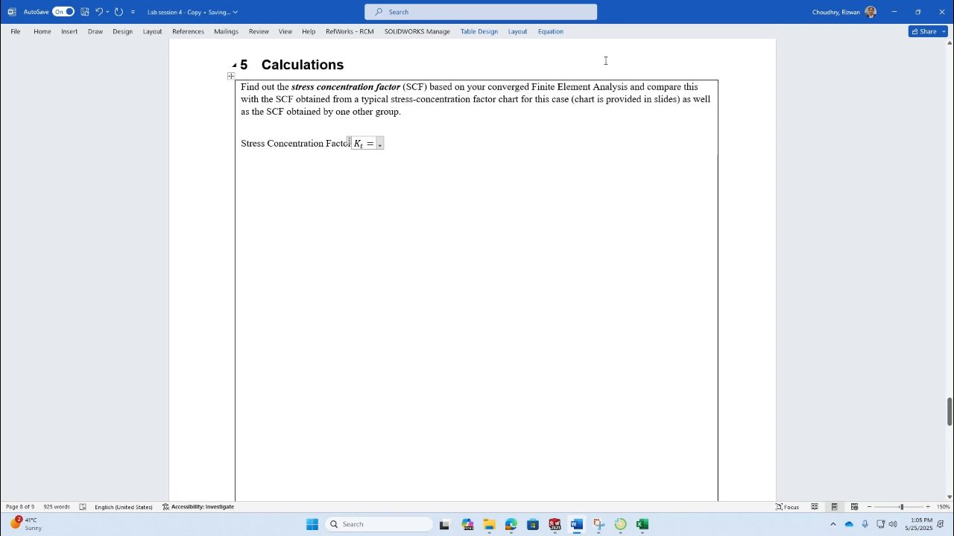
# - Insert a stacked fraction in the K_t equation with Maximum Stress as numerator and Net Stress as denominator
pyautogui.click(552, 32)
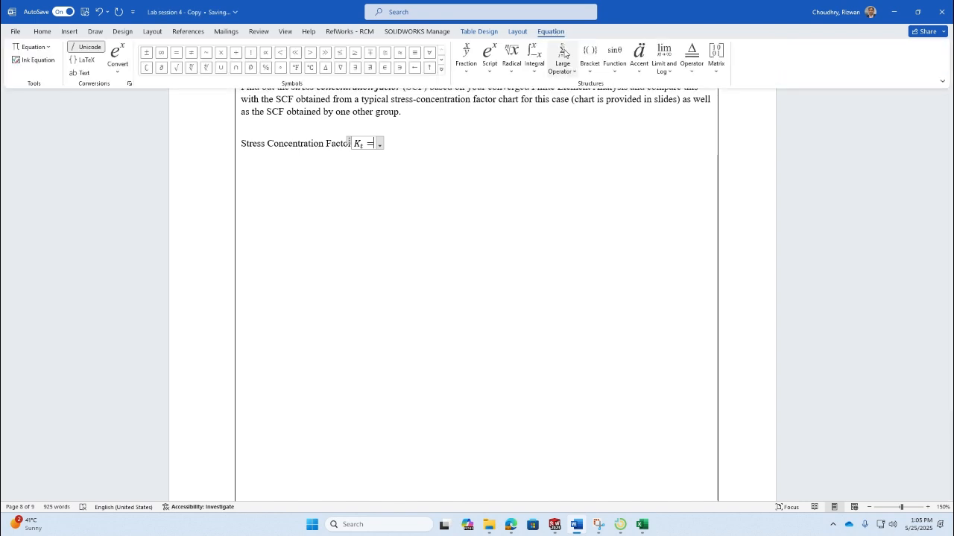
pyautogui.click(468, 57)
pyautogui.click(477, 119)
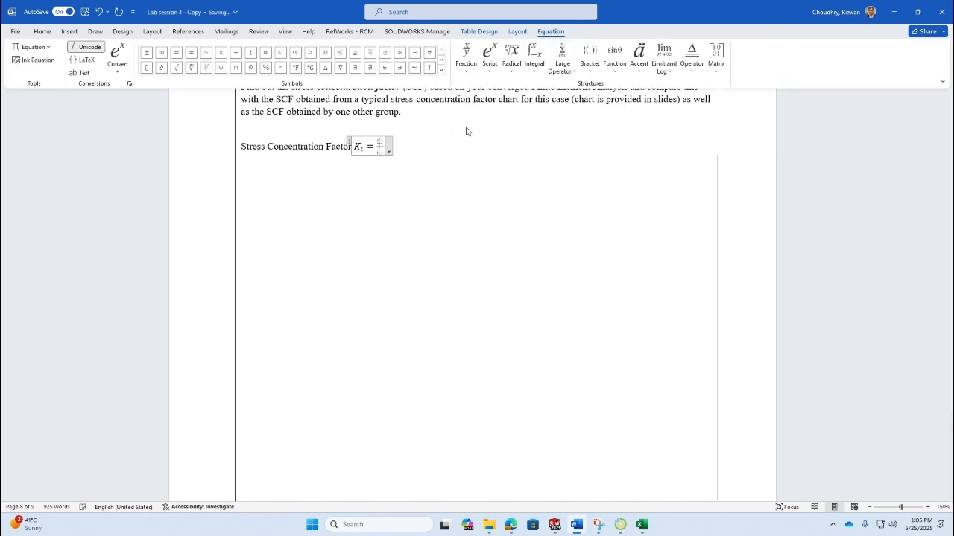
pyautogui.click(380, 141)
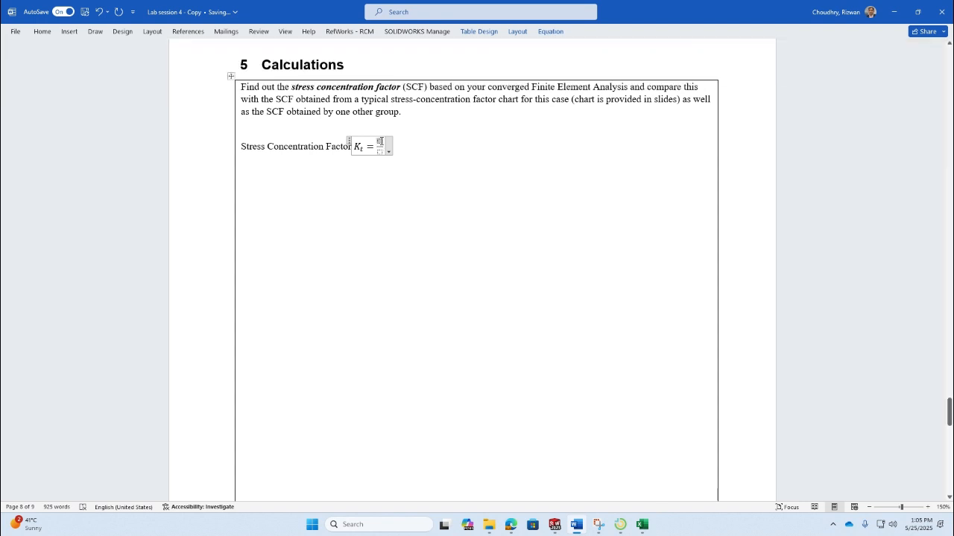
pyautogui.write('Maximum')
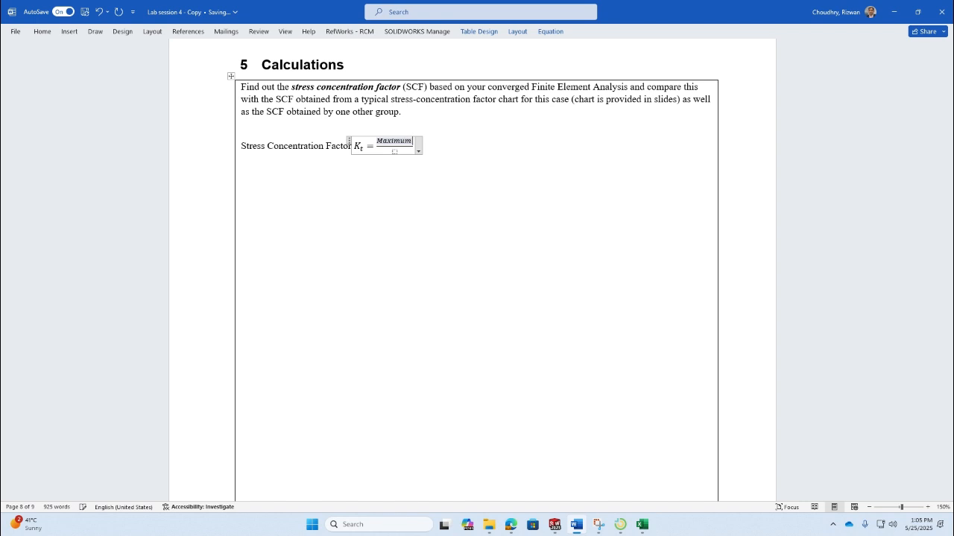
pyautogui.write(' Stress')
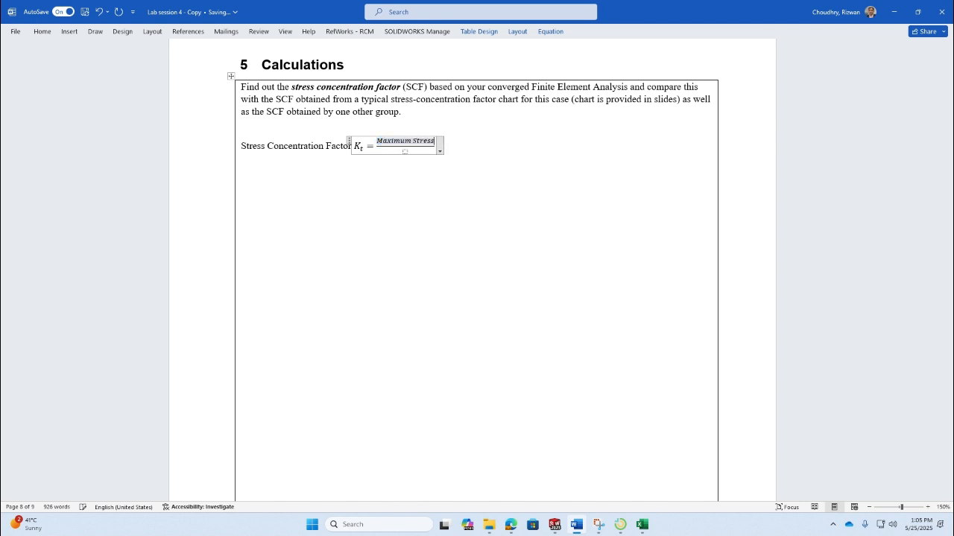
pyautogui.press('Down')
pyautogui.write('Net S')
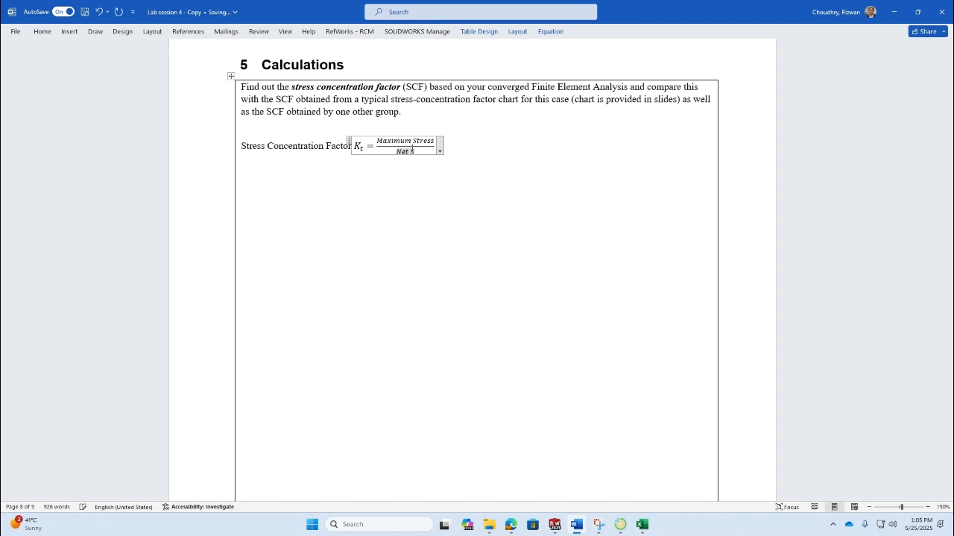
pyautogui.write('tress')
# - Append an equals sign and a second fraction with 173.92 as its numerator, taken from the mesh-control results table
pyautogui.press('Right')
pyautogui.write('=')
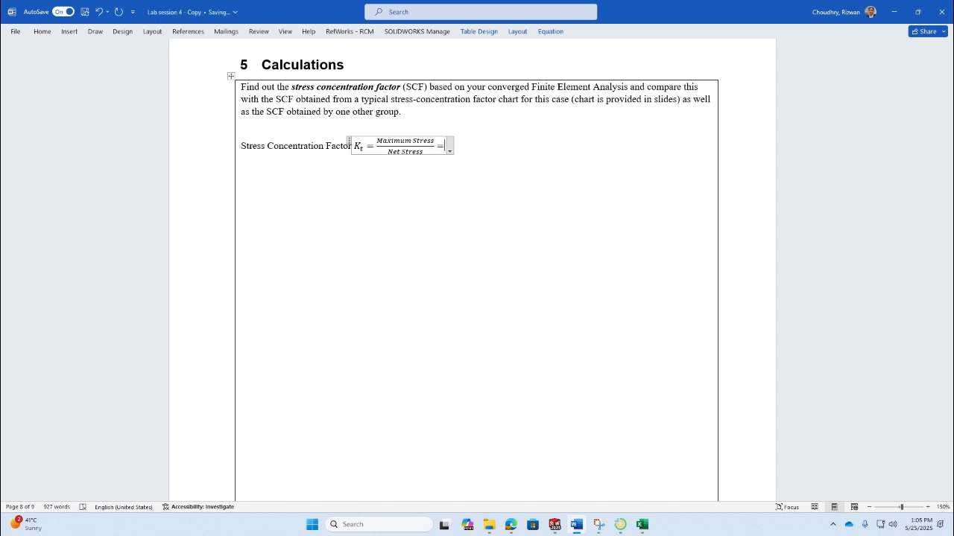
pyautogui.scroll(8, 428, 181)
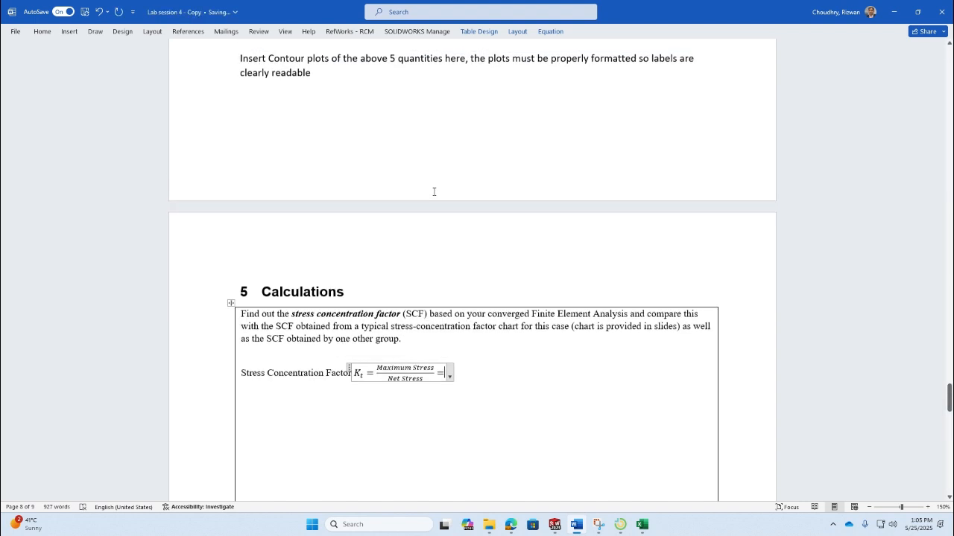
pyautogui.scroll(10, 435, 192)
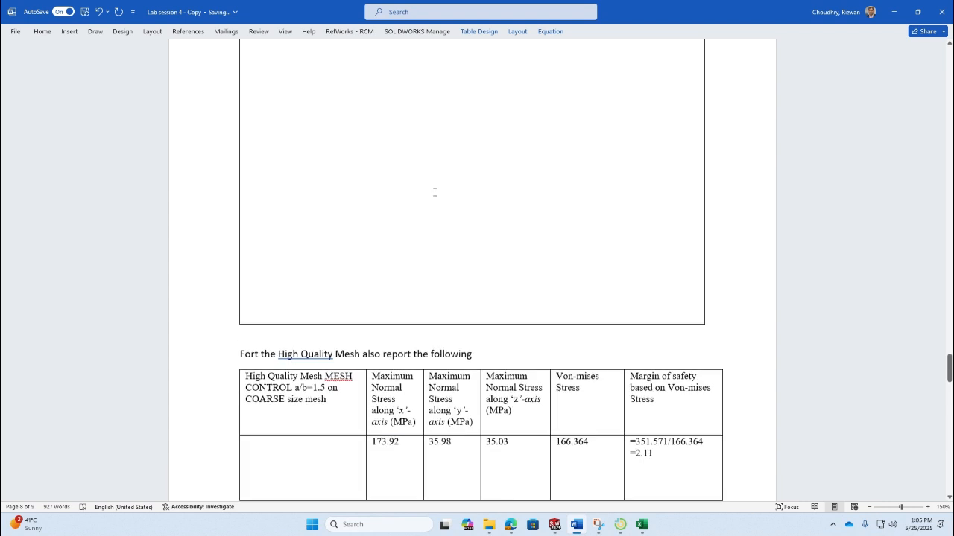
pyautogui.scroll(4, 434, 193)
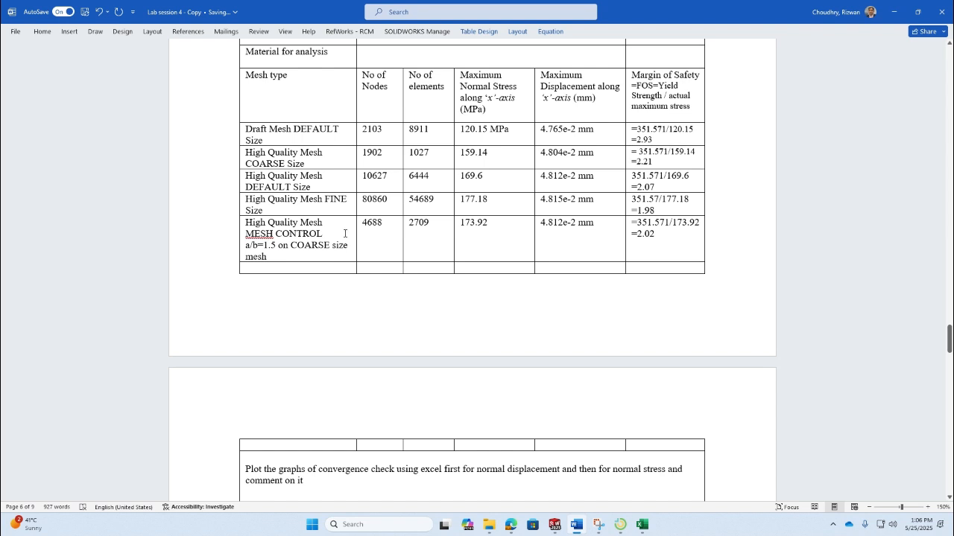
pyautogui.scroll(-10, 345, 233)
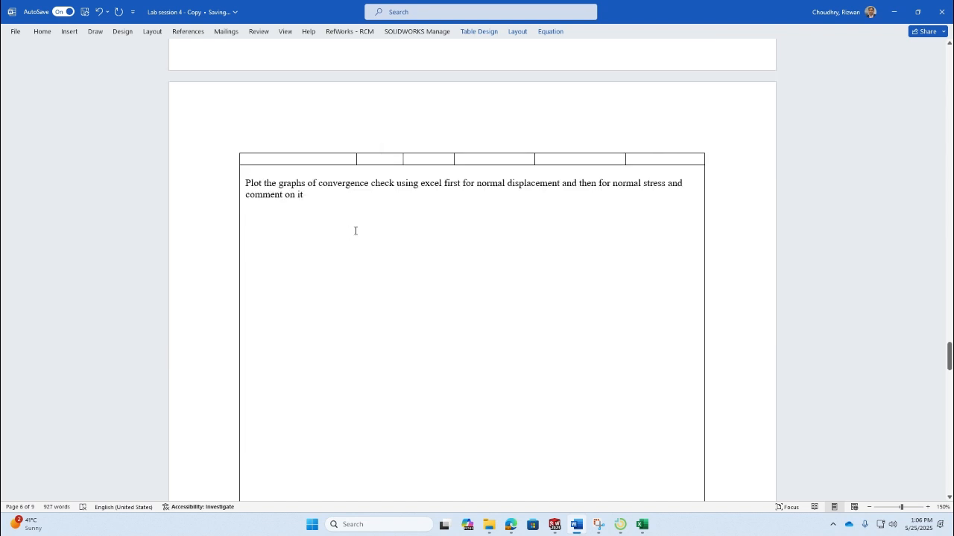
pyautogui.scroll(-7, 356, 234)
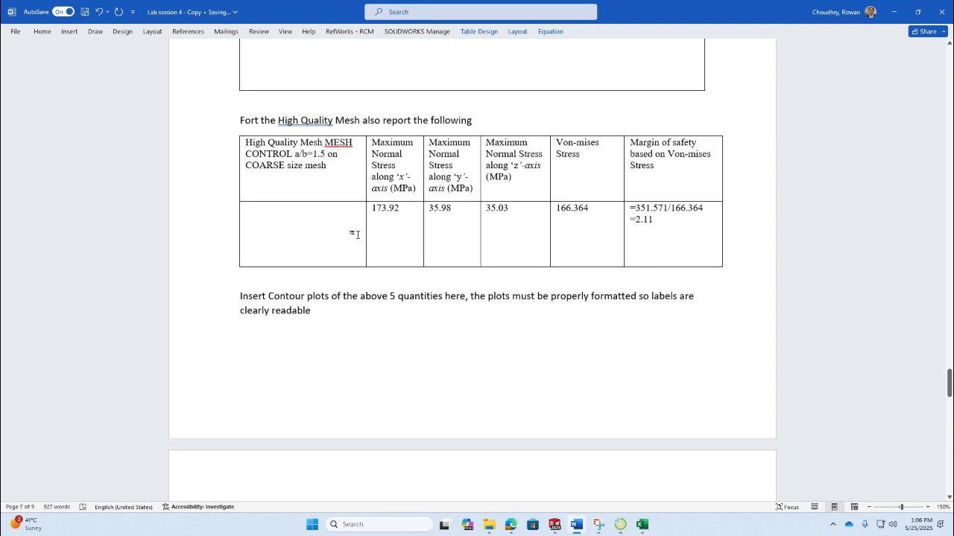
pyautogui.scroll(-3, 362, 234)
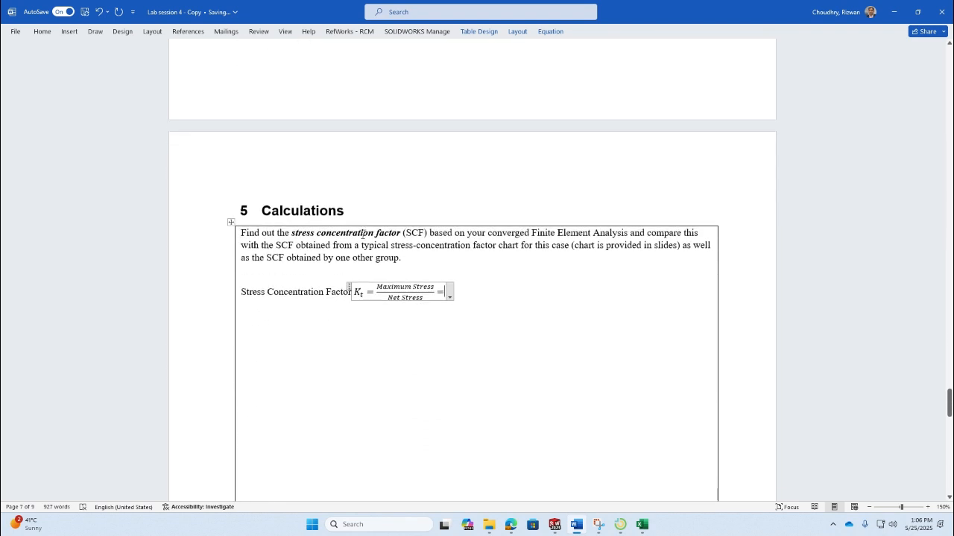
pyautogui.write('17')
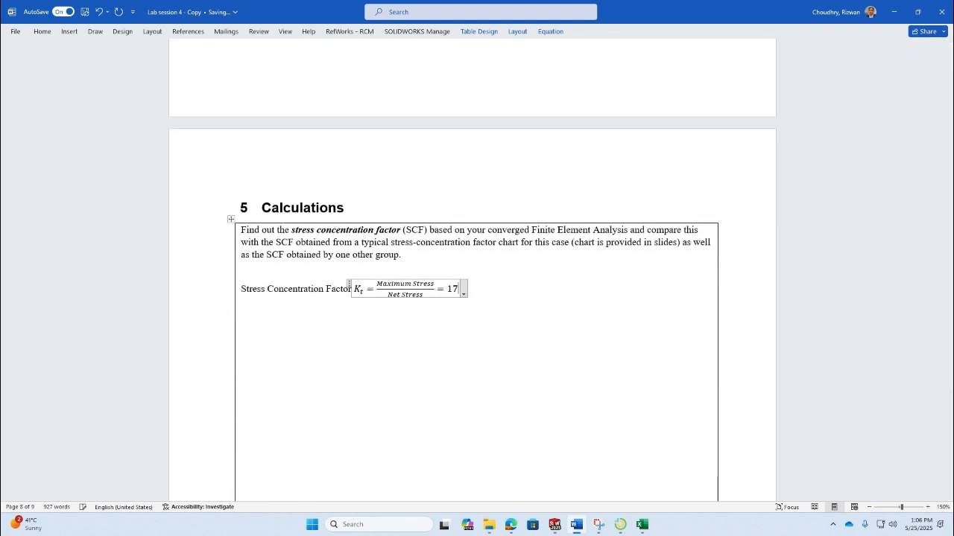
pyautogui.write('3.92/')
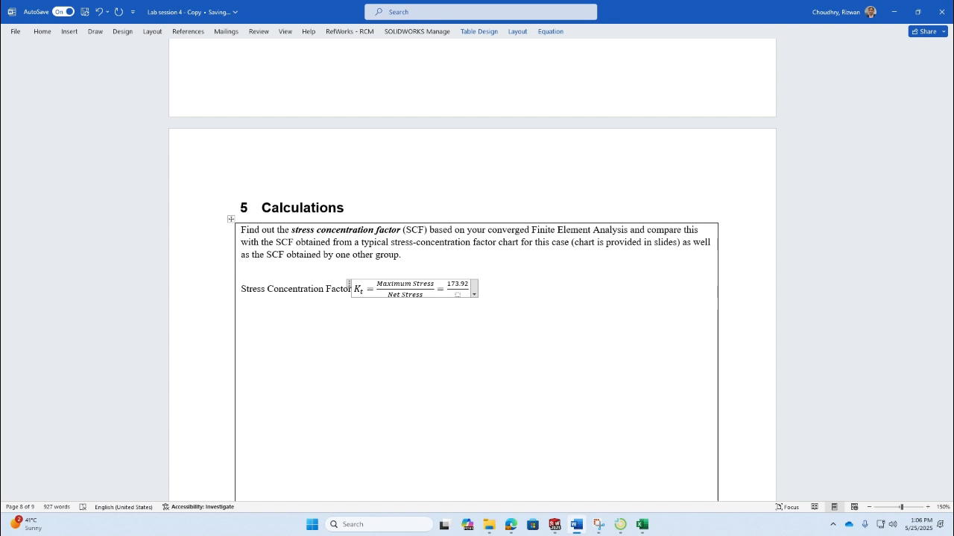
# - Enter 82.6 as the second fraction's denominator, using the net stress from the handwritten calculations
pyautogui.press('Down')
pyautogui.click(409, 295)
pyautogui.click(458, 295)
pyautogui.write('82.')
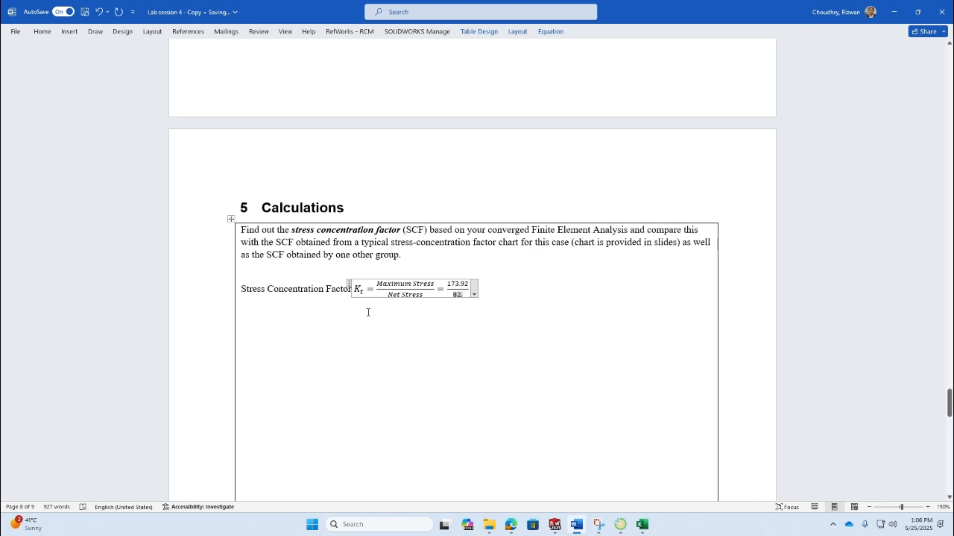
pyautogui.scroll(10, 403, 294)
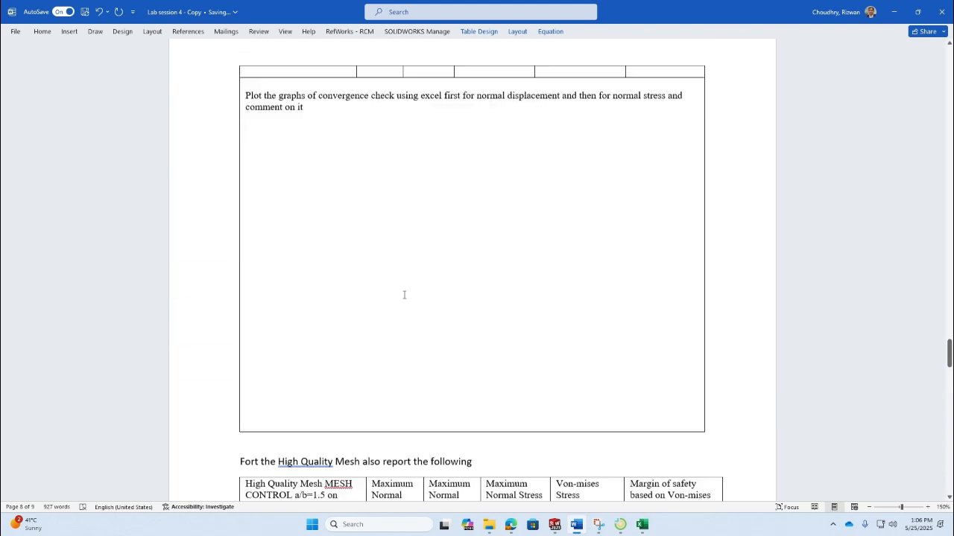
pyautogui.scroll(10, 404, 293)
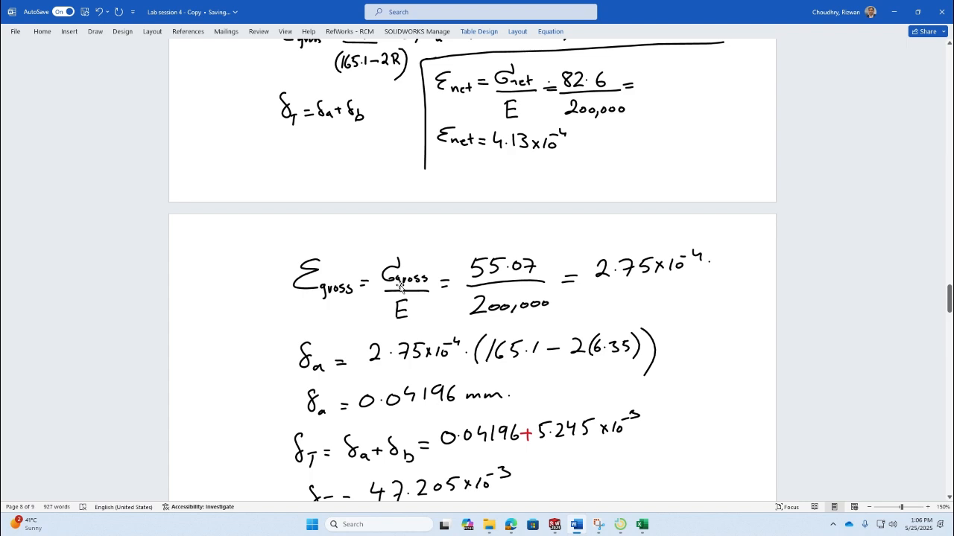
pyautogui.scroll(3, 401, 287)
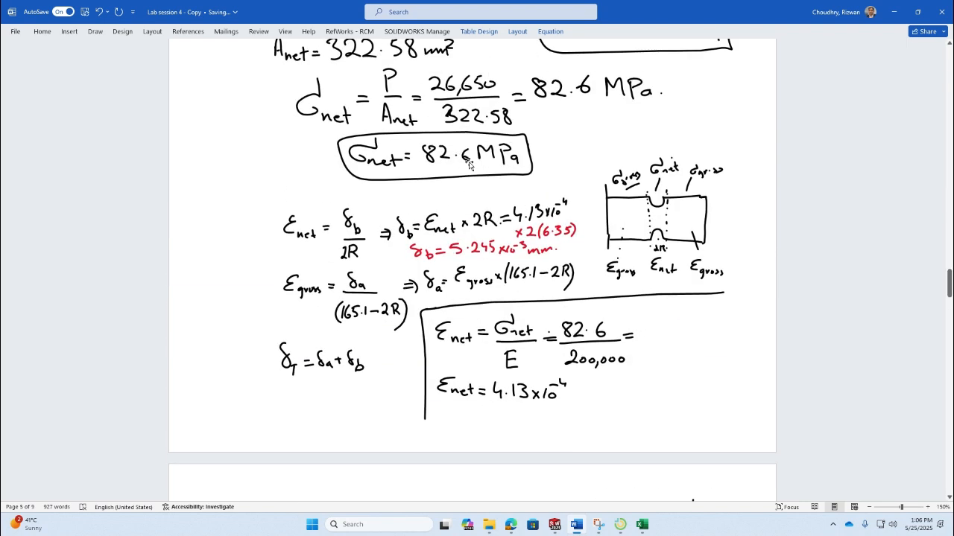
pyautogui.scroll(-20, 473, 266)
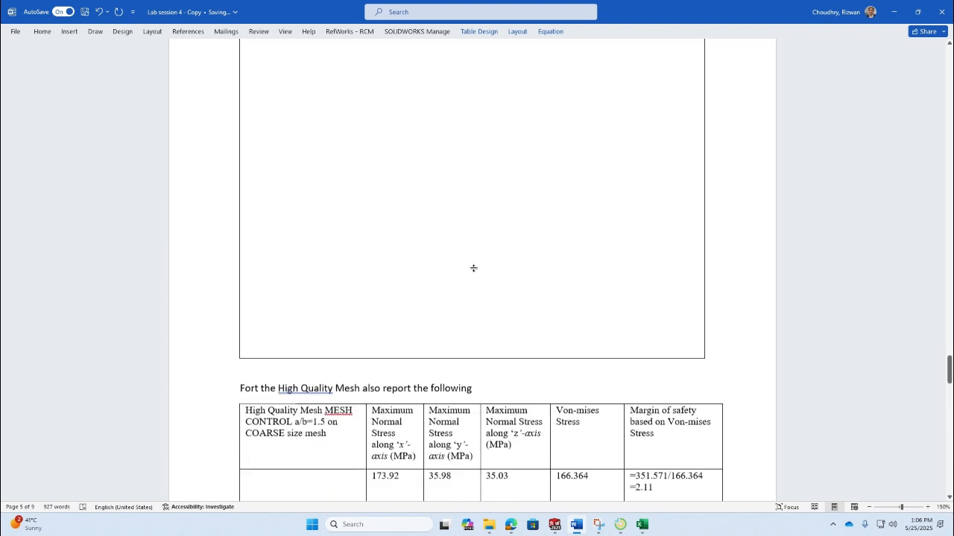
pyautogui.scroll(-10, 472, 269)
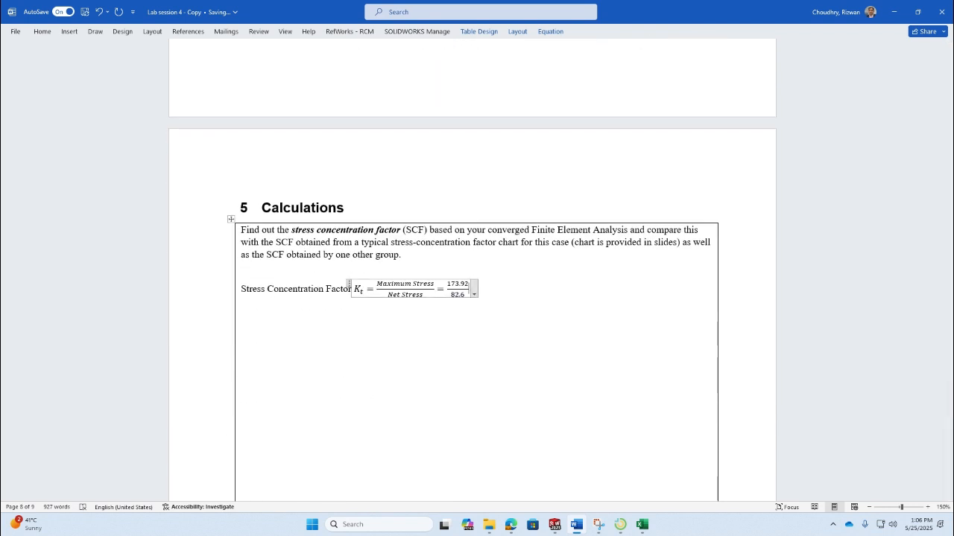
# - Complete the equation with = 2.11 and leave the equation
pyautogui.write('=')
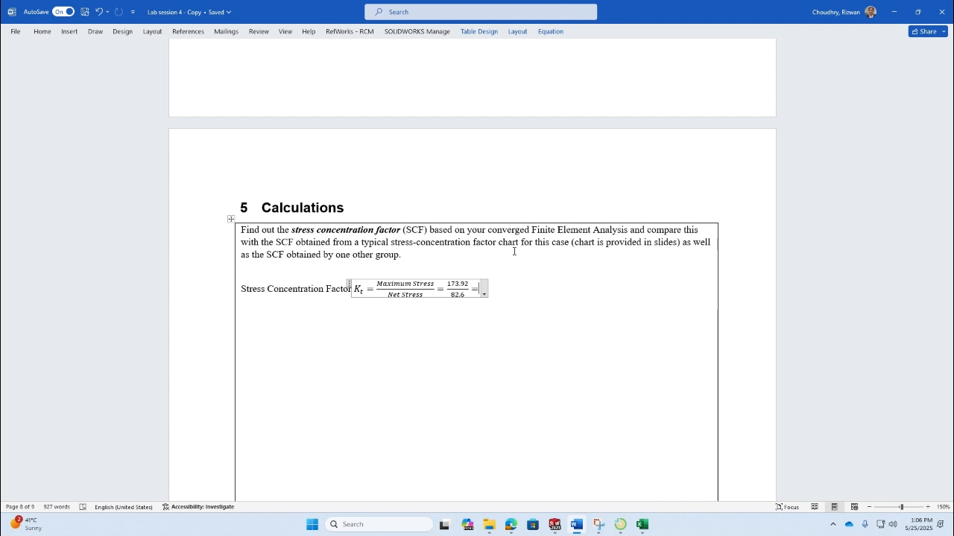
pyautogui.write('2.10')
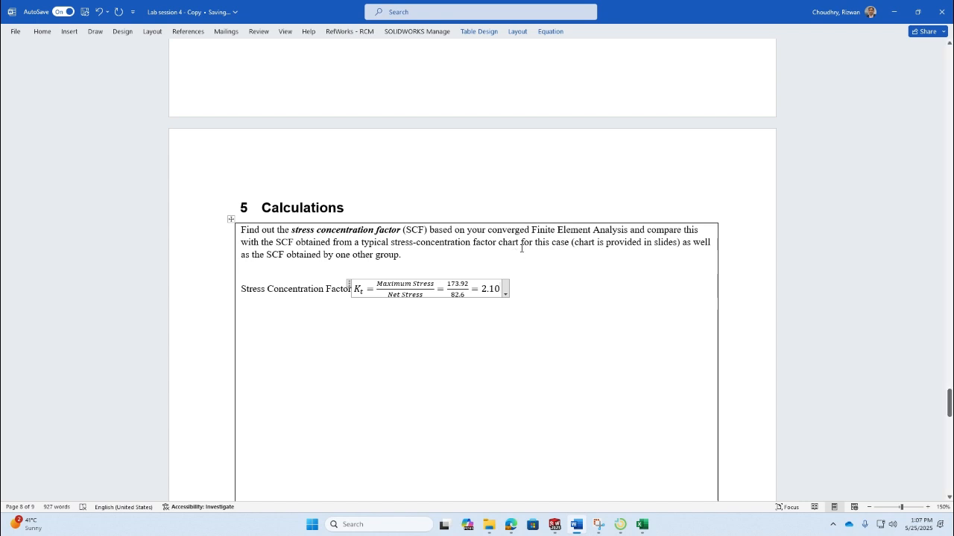
pyautogui.press('BackSpace')
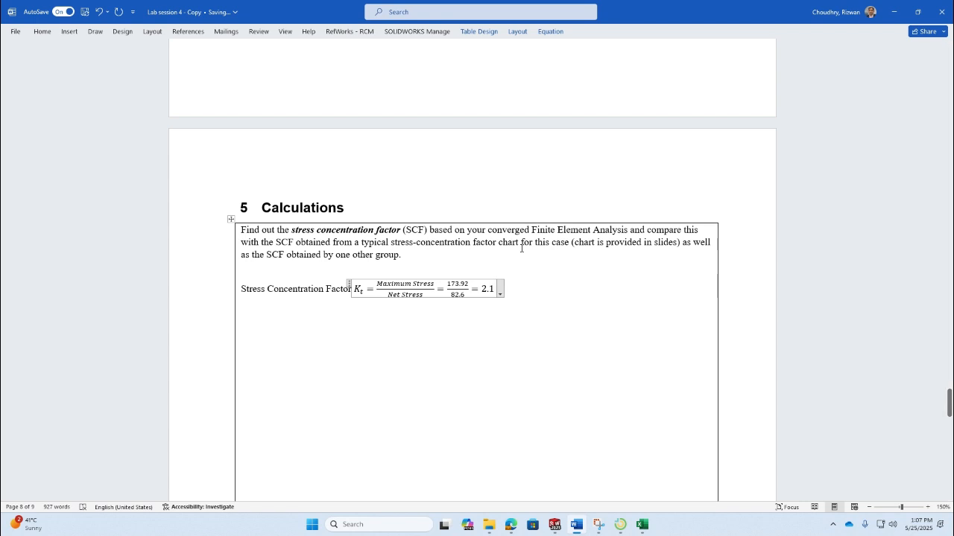
pyautogui.write('1')
pyautogui.click(546, 317)
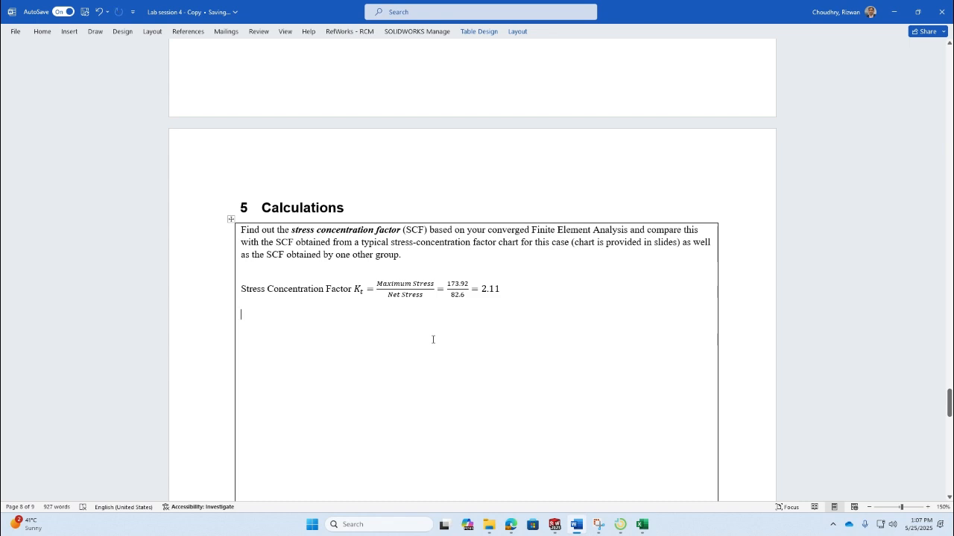
# - Open the Lecture Lab 4 - Stress Concentrations and FEA W25 presentation and go to the stress-concentration factor chart slide
pyautogui.click(495, 522)
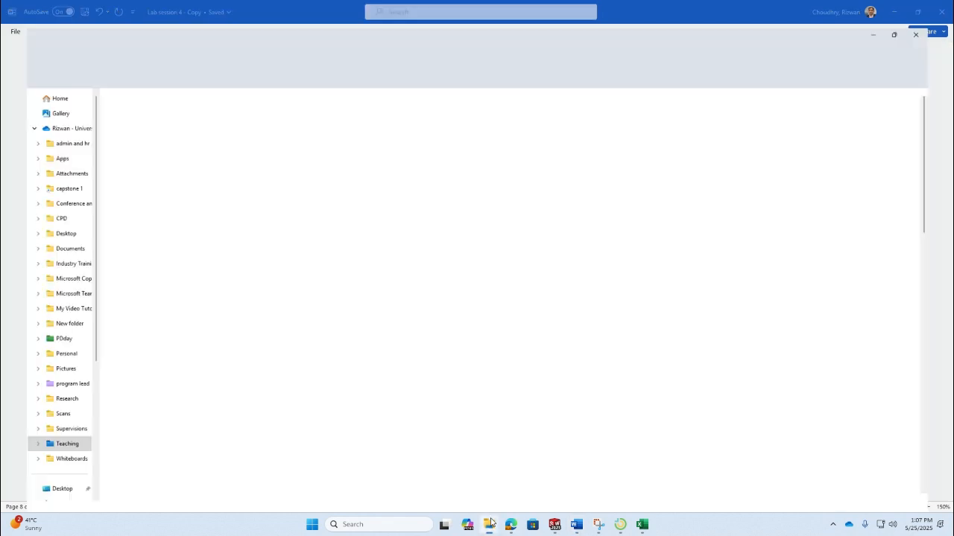
pyautogui.doubleClick(166, 210)
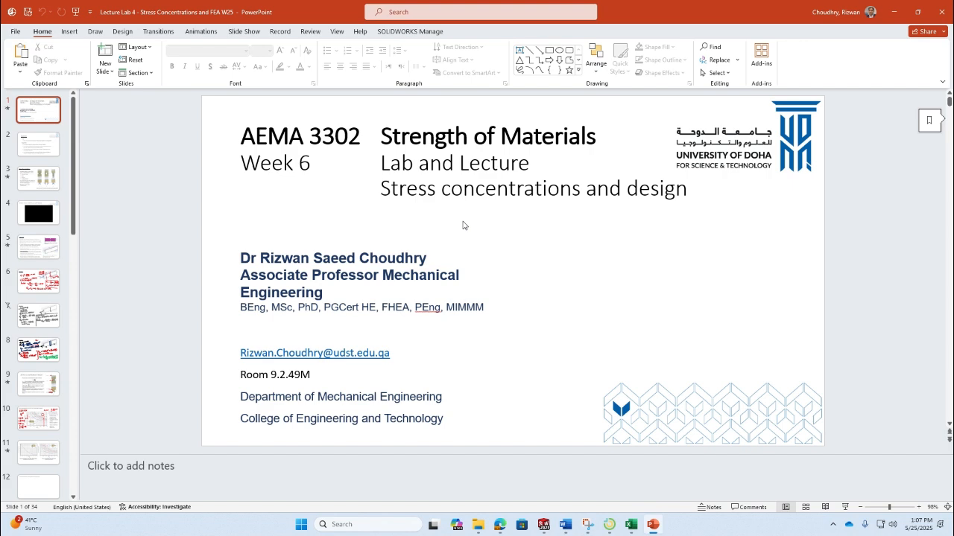
pyautogui.scroll(-1, 50, 388)
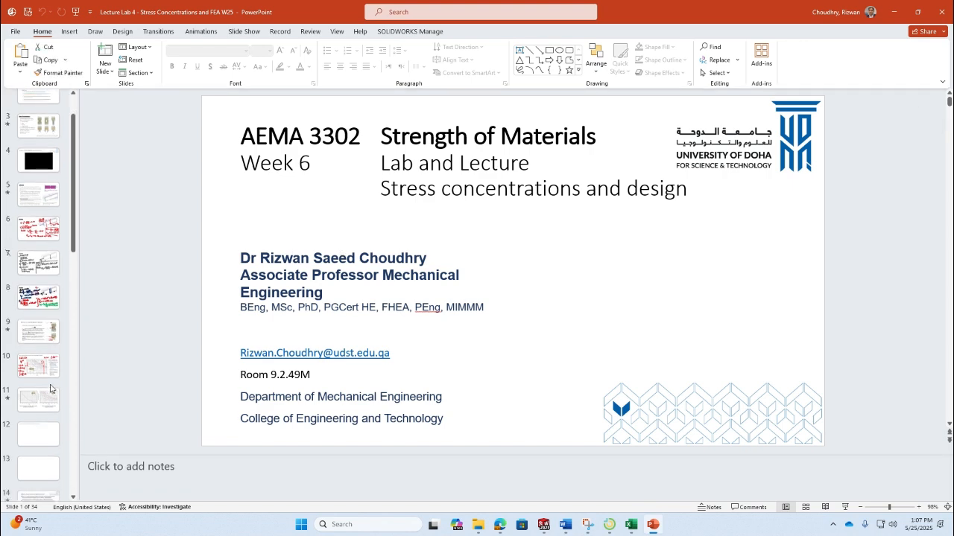
pyautogui.click(41, 365)
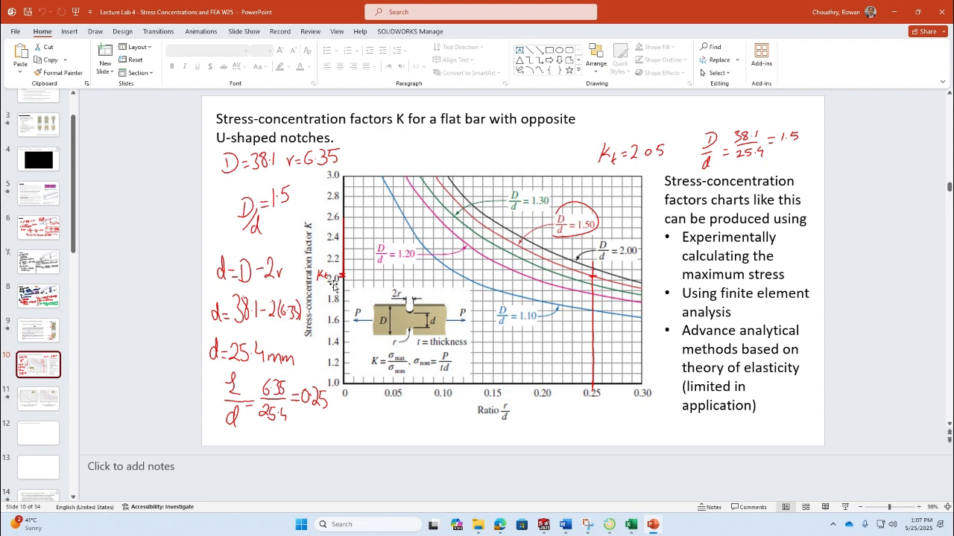
pyautogui.scroll(-1, 374, 306)
pyautogui.scroll(1, 374, 305)
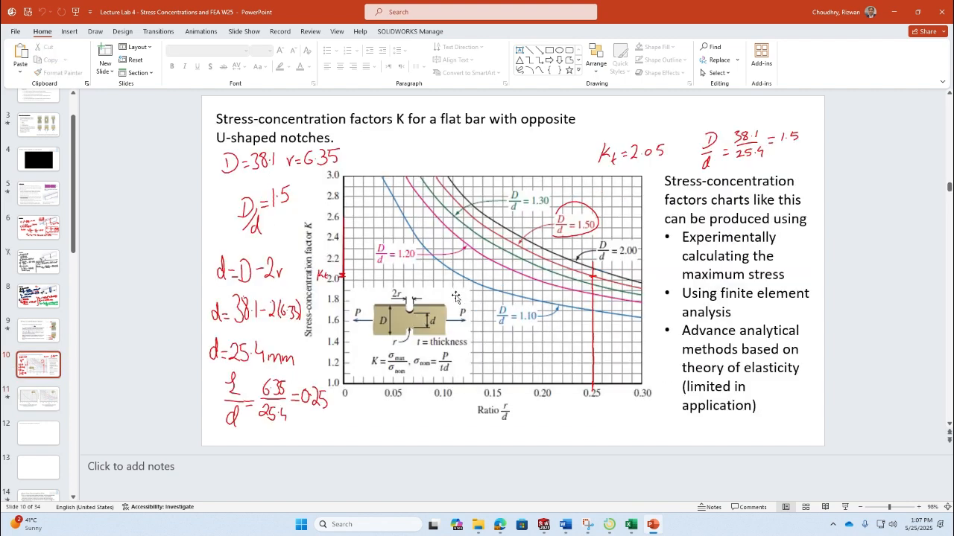